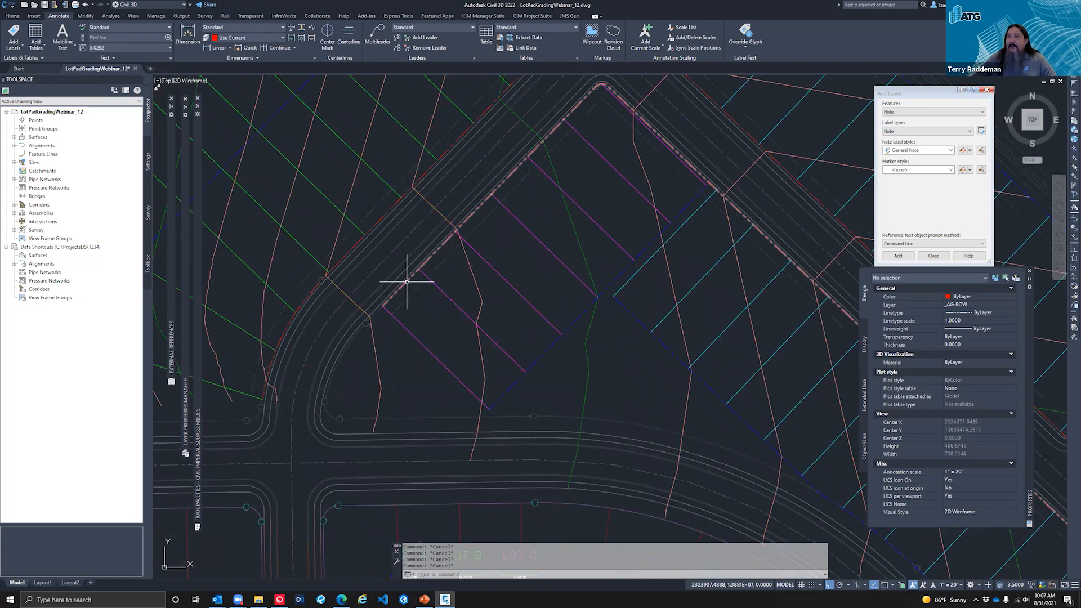
Inspect the extent of the ROW feature line along the lot fronts, and clear the selection
{"action": "scroll", "coordinate": [400, 322], "scroll_direction": "down", "scroll_amount": 2}
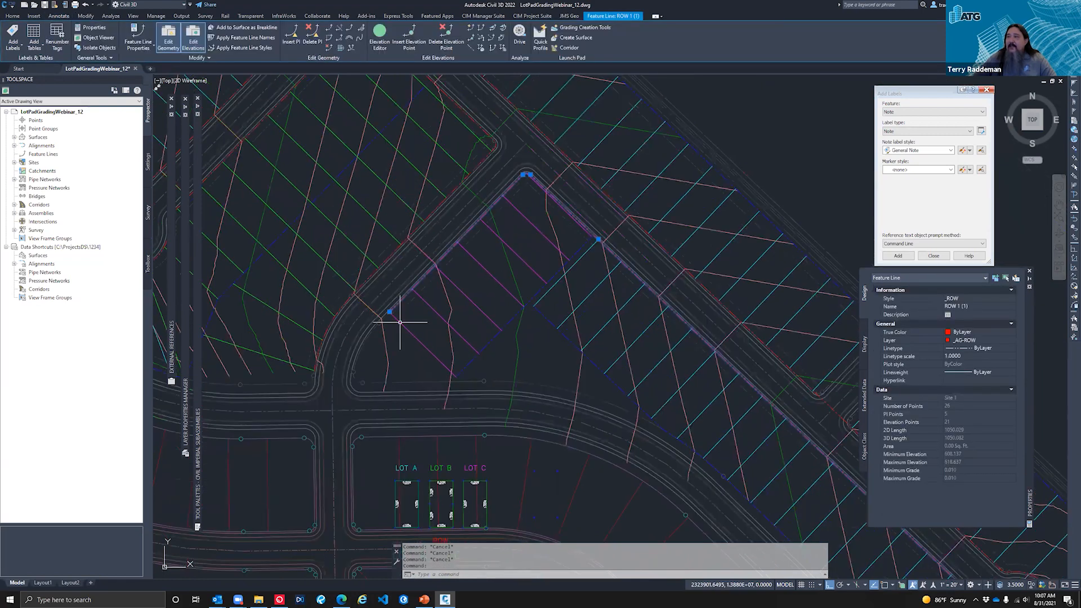
{"action": "scroll", "coordinate": [401, 322], "scroll_direction": "down", "scroll_amount": 4}
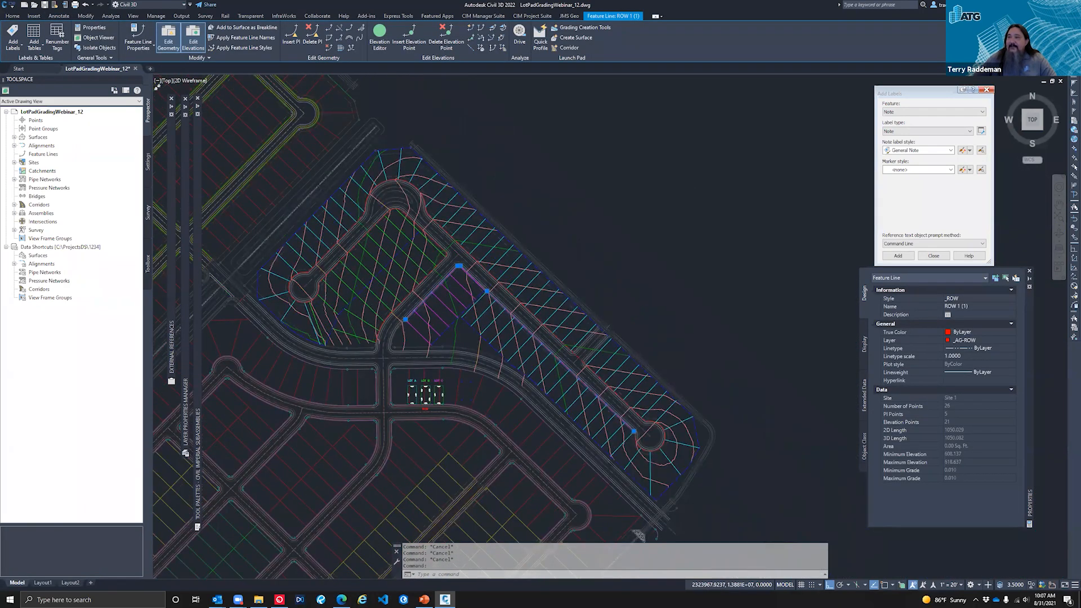
{"action": "scroll", "coordinate": [426, 299], "scroll_direction": "up", "scroll_amount": 4}
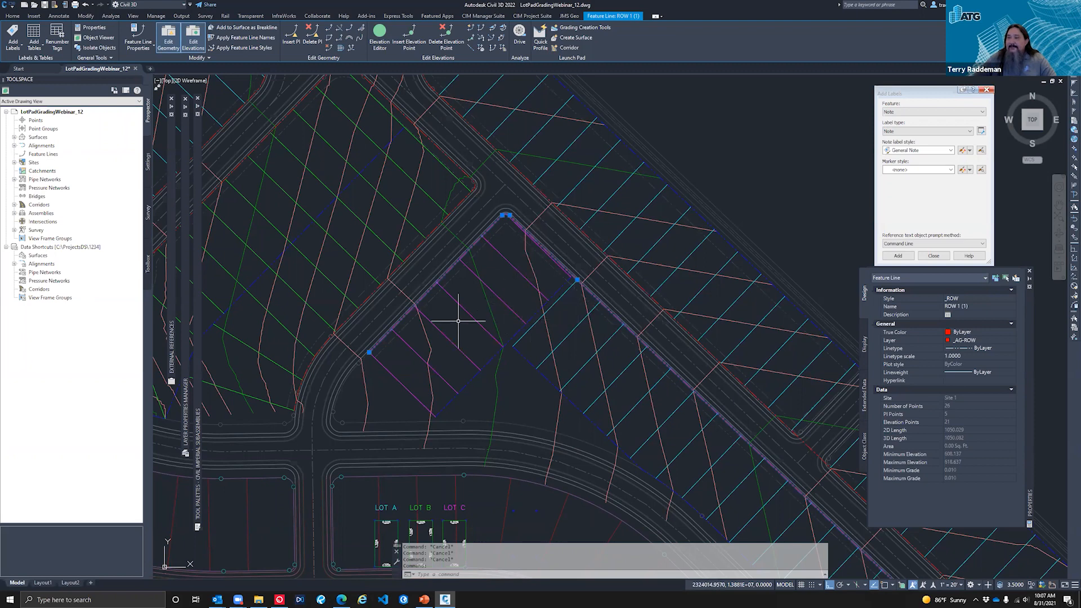
{"action": "key", "text": "Escape"}
{"action": "scroll", "coordinate": [420, 337], "scroll_direction": "down", "scroll_amount": 2}
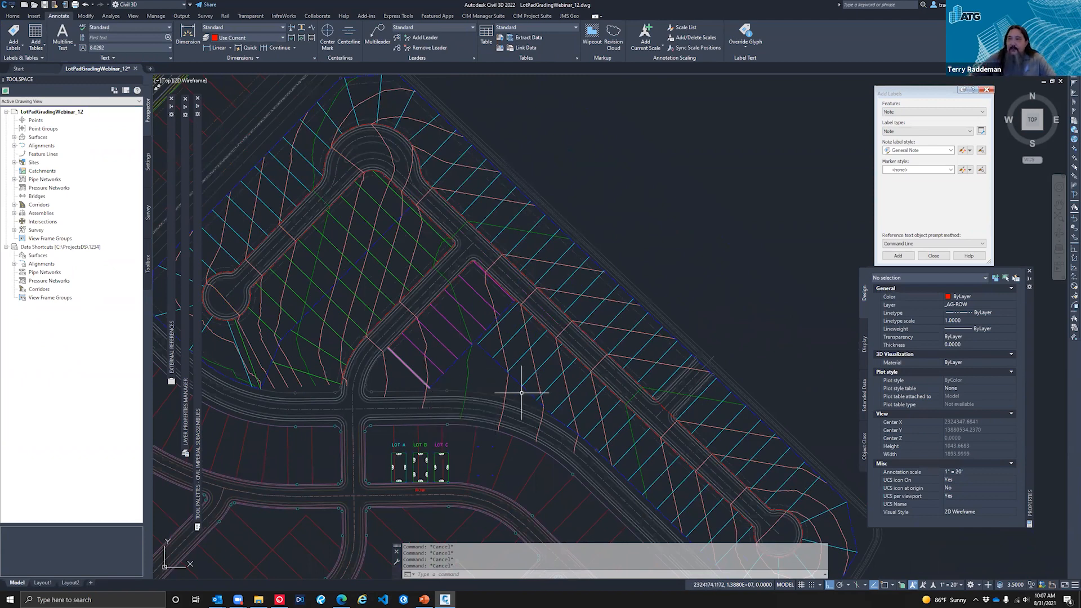
Configure the new label as a Surface feature with the Spot Elevation label type
{"action": "left_click", "coordinate": [909, 112]}
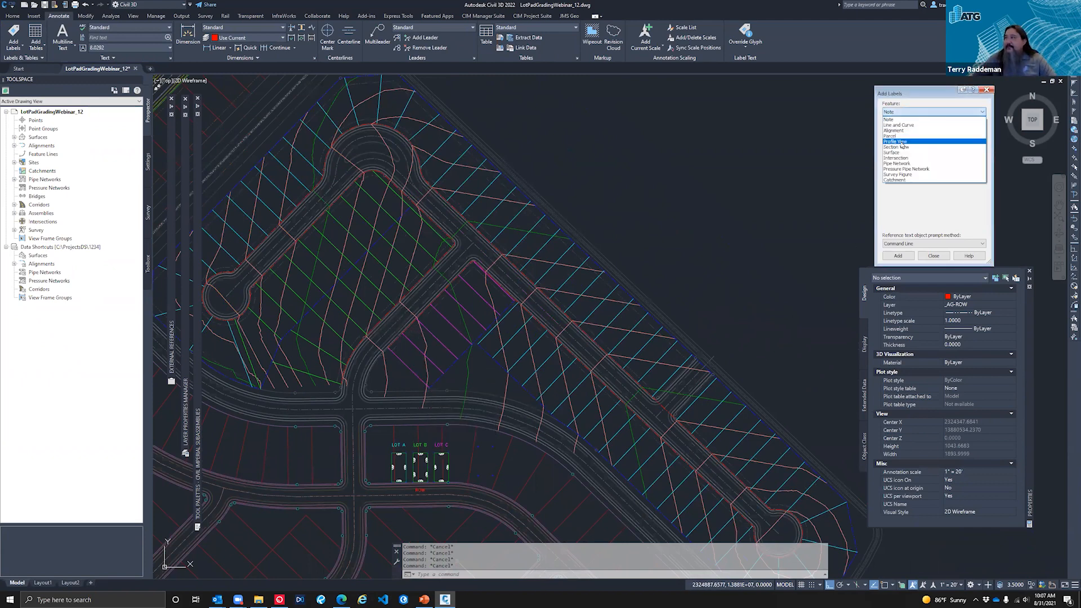
{"action": "left_click", "coordinate": [900, 152]}
{"action": "left_click", "coordinate": [900, 131]}
{"action": "left_click", "coordinate": [904, 144]}
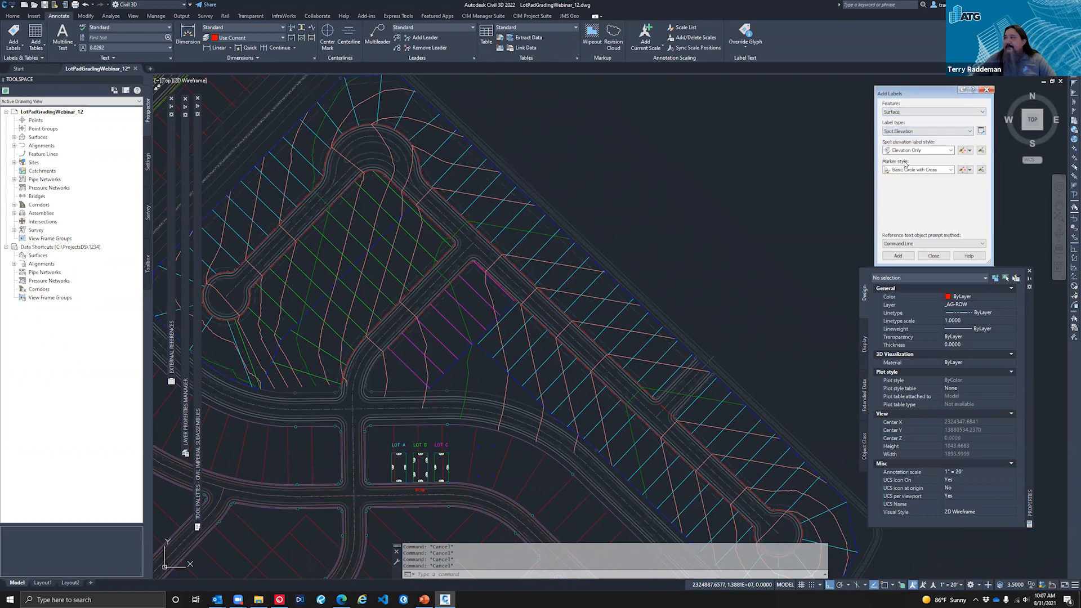
Place a spot elevation label at the front endpoint of the lot line shared by the first two magenta lots
{"action": "left_click", "coordinate": [899, 256]}
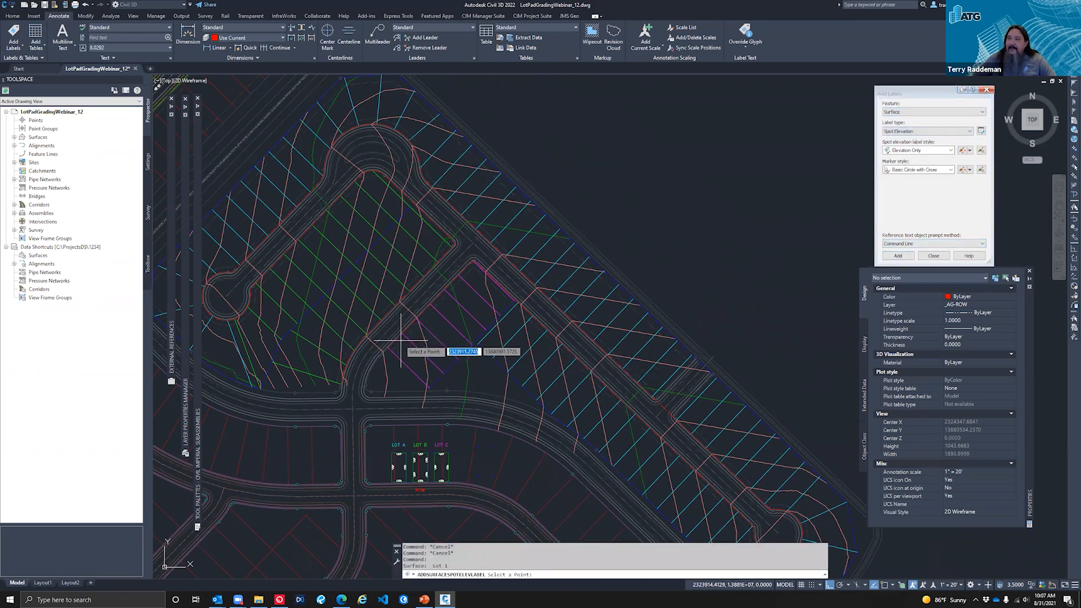
{"action": "scroll", "coordinate": [402, 343], "scroll_direction": "up", "scroll_amount": 8}
{"action": "type", "text": "end"}
{"action": "key", "text": "Return"}
{"action": "left_click", "coordinate": [387, 284]}
{"action": "key", "text": "Escape"}
{"action": "key", "text": "Escape"}
{"action": "key", "text": "Escape"}
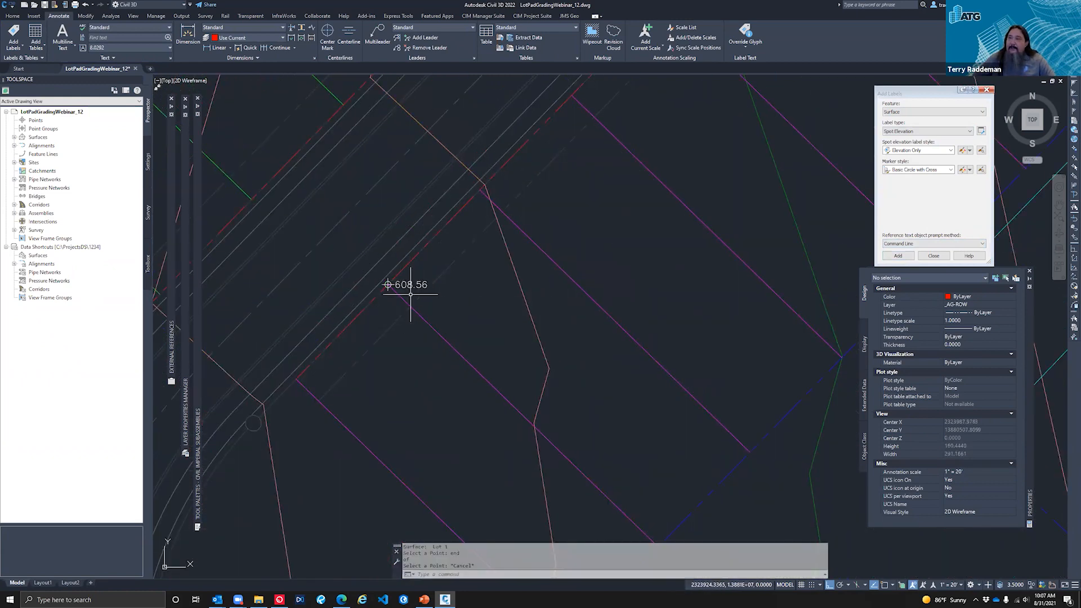
{"action": "key", "text": "Escape"}
{"action": "key", "text": "Escape"}
Copy the Lot C pad rectangle from the pad templates up to the magenta lots
{"action": "scroll", "coordinate": [387, 259], "scroll_direction": "down", "scroll_amount": 6}
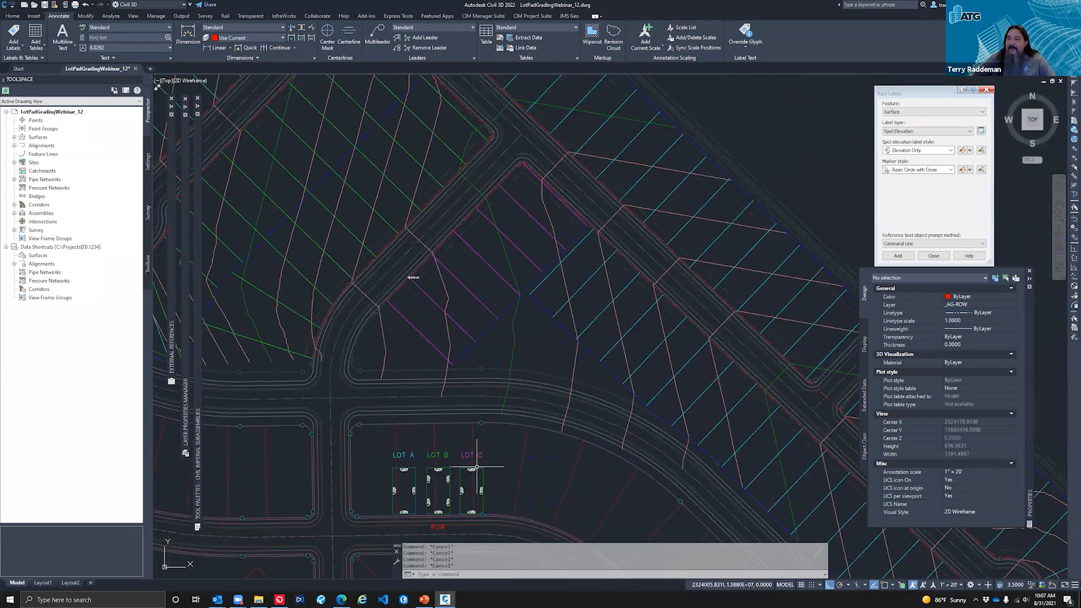
{"action": "type", "text": "Cp"}
{"action": "key", "text": "Return"}
{"action": "left_click", "coordinate": [483, 491]}
{"action": "key", "text": "Return"}
{"action": "left_click", "coordinate": [509, 494]}
{"action": "left_click", "coordinate": [460, 320]}
{"action": "key", "text": "Escape"}
{"action": "key", "text": "Escape"}
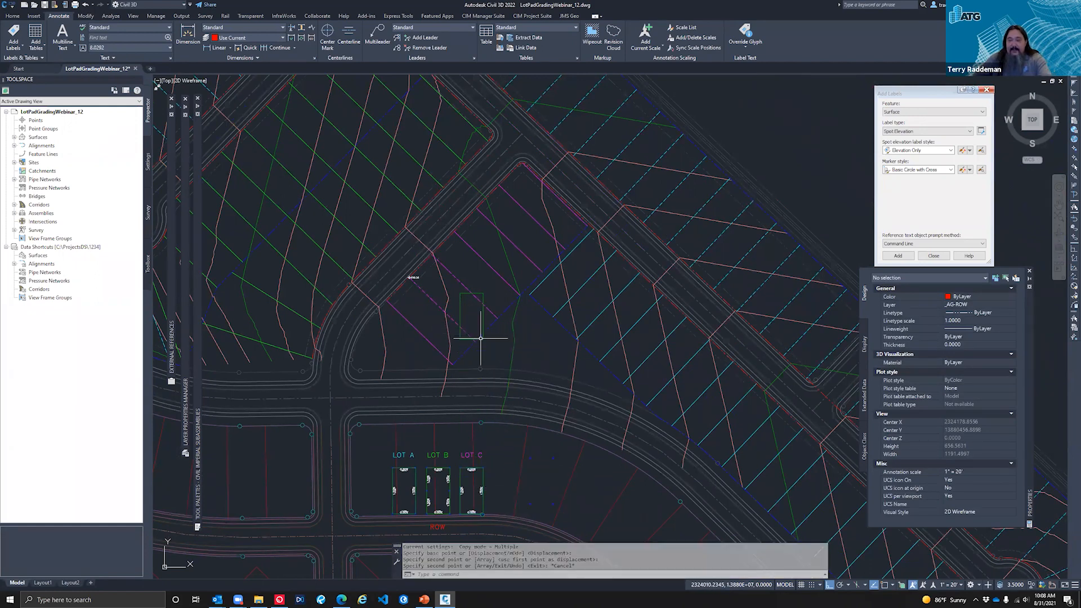
{"action": "right_click", "coordinate": [479, 322]}
{"action": "key", "text": "Escape"}
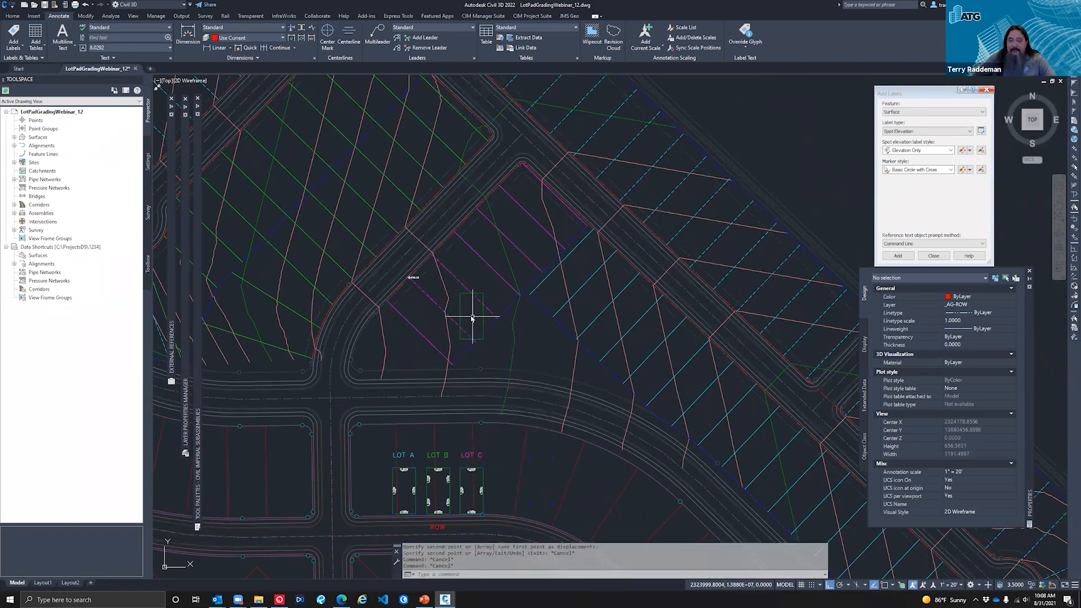
Move the copied pad rectangle closer to the front of the first magenta lot
{"action": "type", "text": "m"}
{"action": "key", "text": "Return"}
{"action": "left_click", "coordinate": [460, 308]}
{"action": "key", "text": "Return"}
{"action": "left_click", "coordinate": [549, 348]}
{"action": "left_click", "coordinate": [501, 348]}
{"action": "key", "text": "Escape"}
{"action": "key", "text": "Escape"}
{"action": "key", "text": "Escape"}
{"action": "key", "text": "Escape"}
{"action": "scroll", "coordinate": [433, 307], "scroll_direction": "up", "scroll_amount": 3}
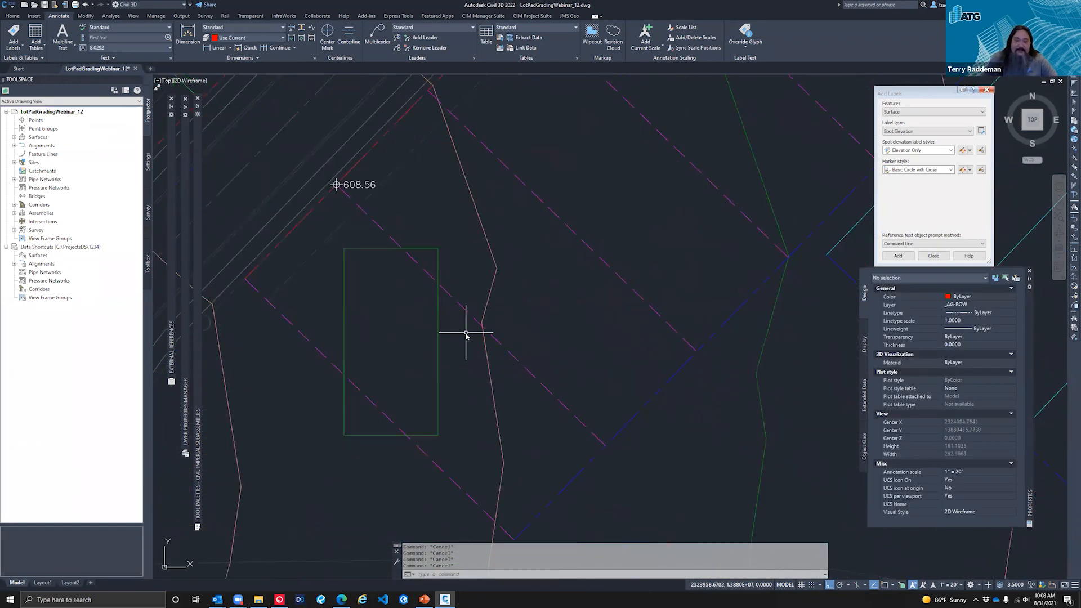
Begin aligning the copied pad by matching its upper-right corner to the front lot corner at the spot elevation label
{"action": "key", "text": "Return"}
{"action": "left_click", "coordinate": [486, 276]}
{"action": "left_click", "coordinate": [435, 251]}
{"action": "key", "text": "Return"}
{"action": "type", "text": "end"}
{"action": "key", "text": "Return"}
{"action": "left_click", "coordinate": [438, 249]}
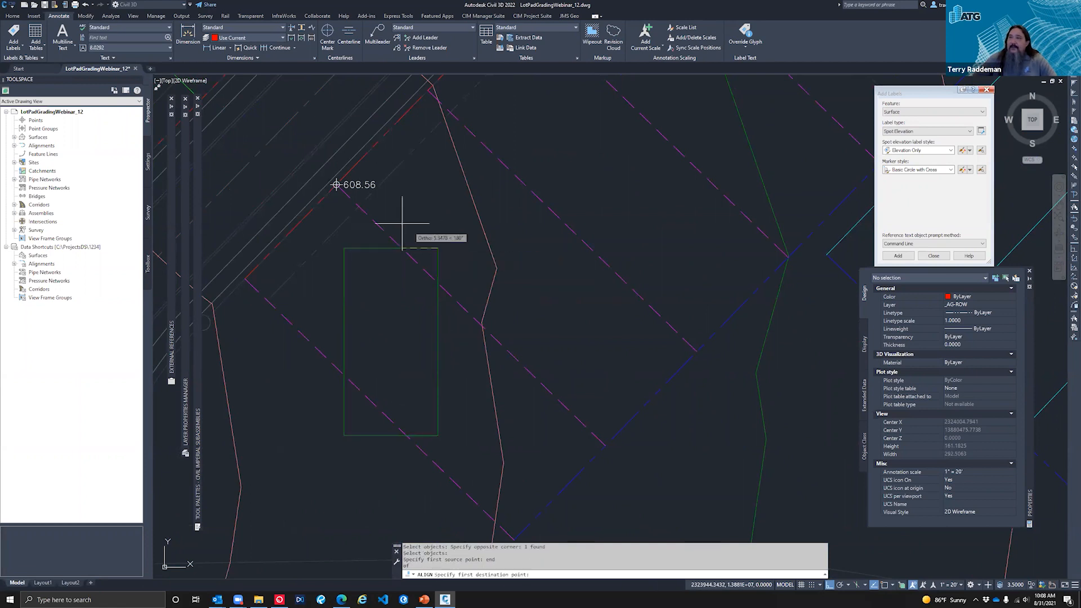
{"action": "type", "text": "end"}
{"action": "key", "text": "Return"}
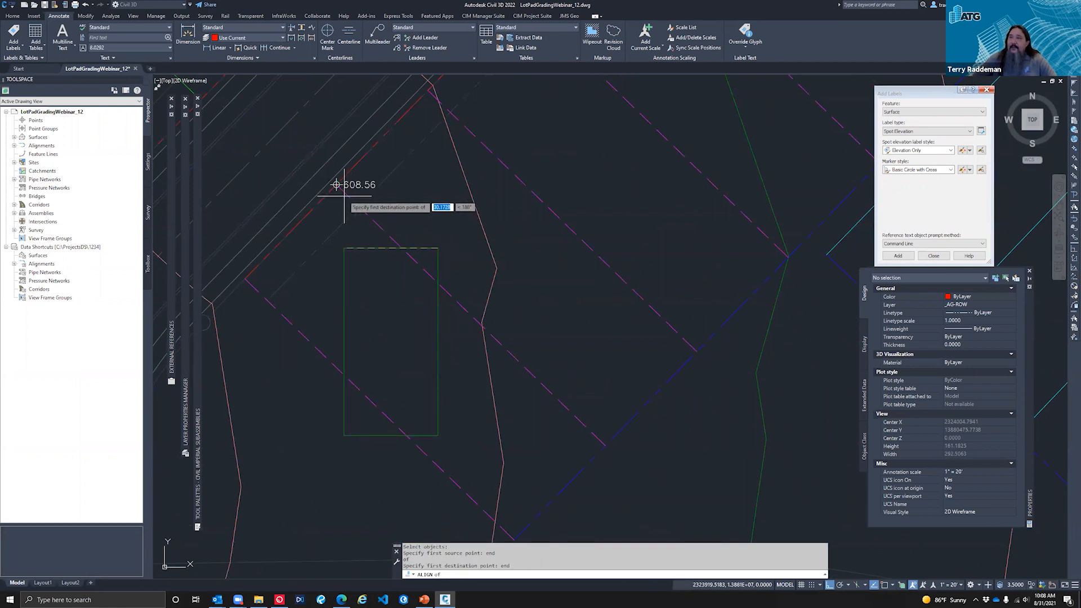
{"action": "left_click", "coordinate": [338, 188]}
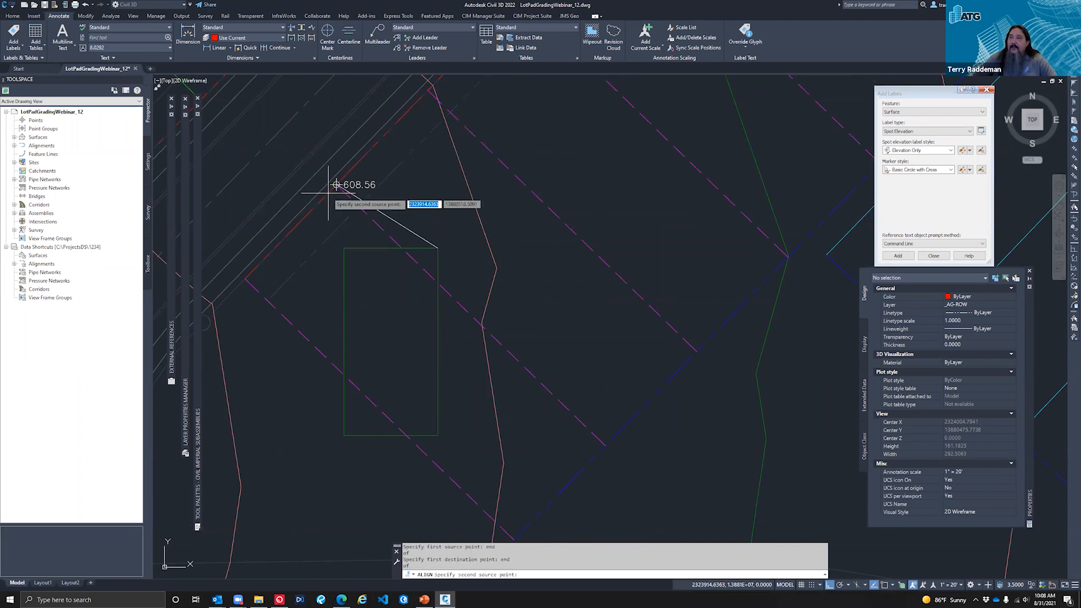
Match the pad's upper-left corner to a nearest point on the front lot line and finish the alignment without scaling
{"action": "type", "text": "end"}
{"action": "key", "text": "Return"}
{"action": "left_click", "coordinate": [341, 250]}
{"action": "type", "text": "nea"}
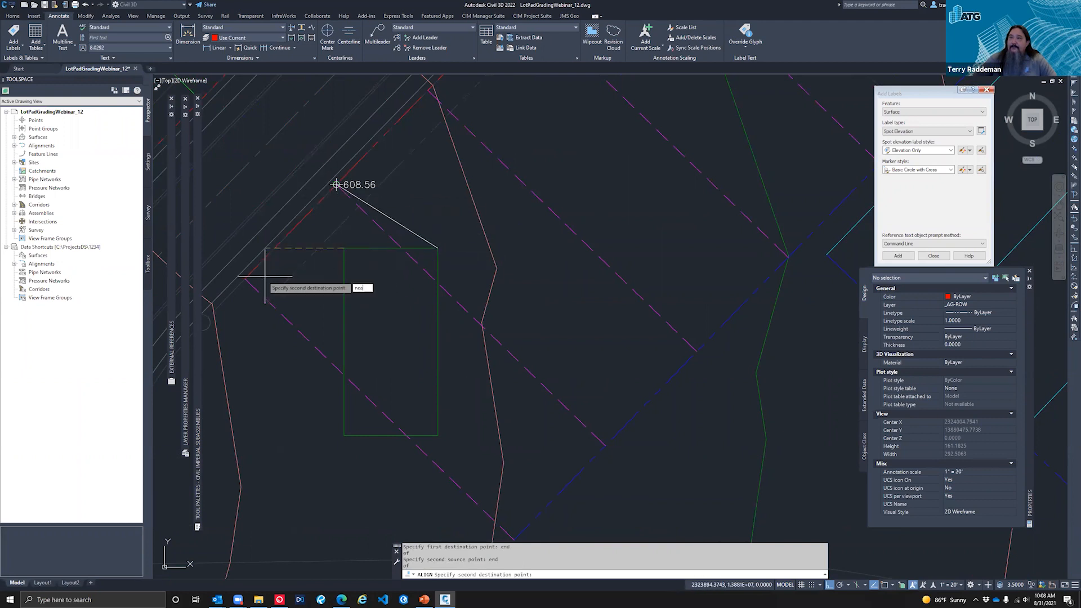
{"action": "key", "text": "Return"}
{"action": "left_click", "coordinate": [255, 269]}
{"action": "key", "text": "Return"}
{"action": "type", "text": "n"}
{"action": "key", "text": "Return"}
{"action": "key", "text": "Escape"}
{"action": "key", "text": "Escape"}
{"action": "key", "text": "Escape"}
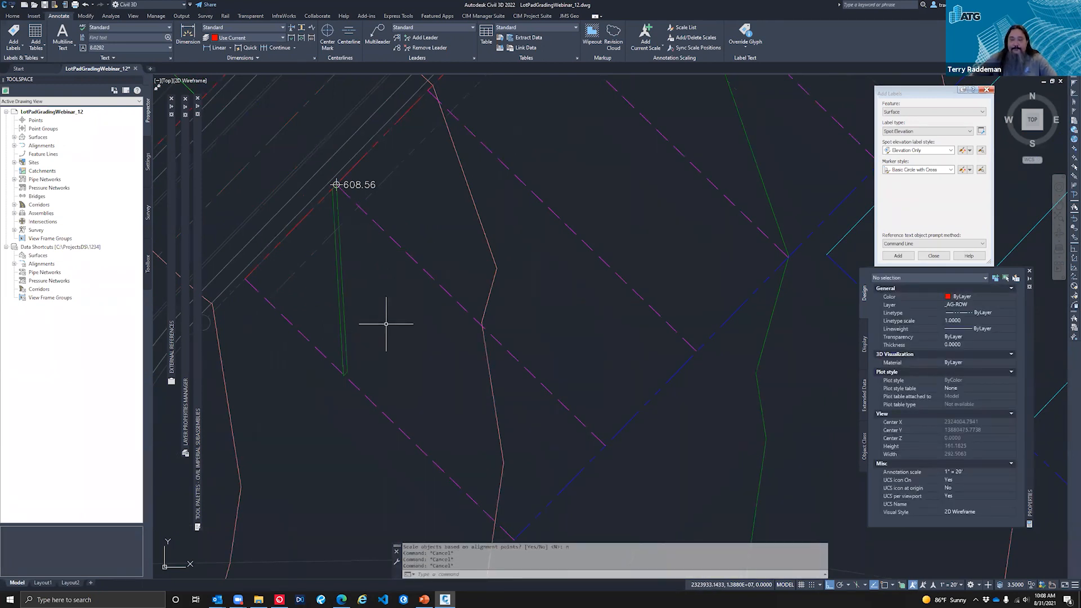
Undo the alignment and delete the distorted pad copy
{"action": "type", "text": "u"}
{"action": "key", "text": "Return"}
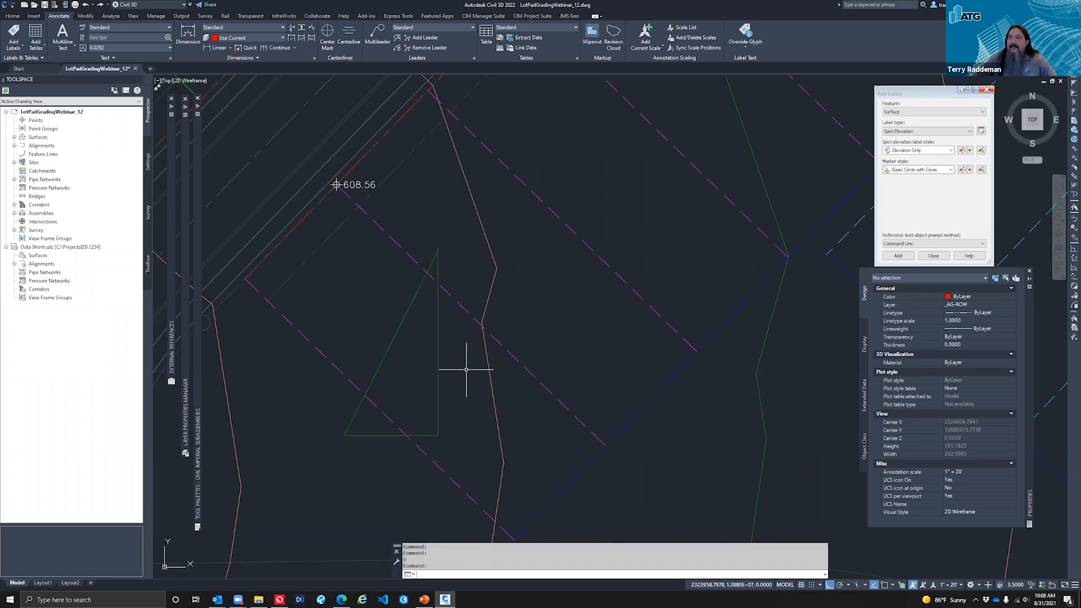
{"action": "type", "text": "u"}
{"action": "key", "text": "Return"}
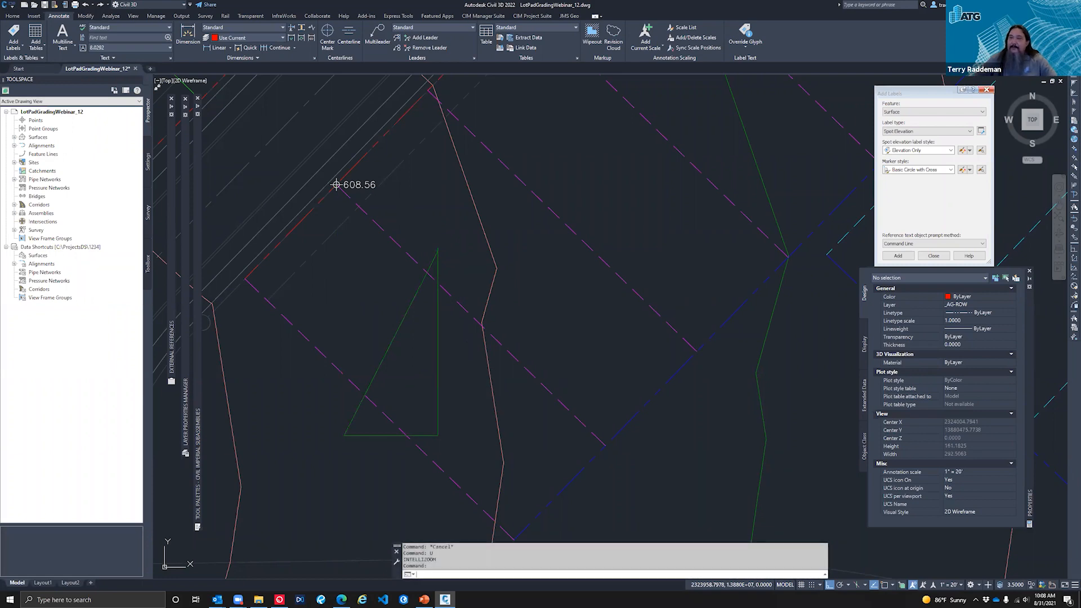
{"action": "key", "text": "Escape"}
{"action": "key", "text": "Escape"}
{"action": "key", "text": "Escape"}
{"action": "left_click", "coordinate": [475, 313]}
{"action": "key", "text": "Delete"}
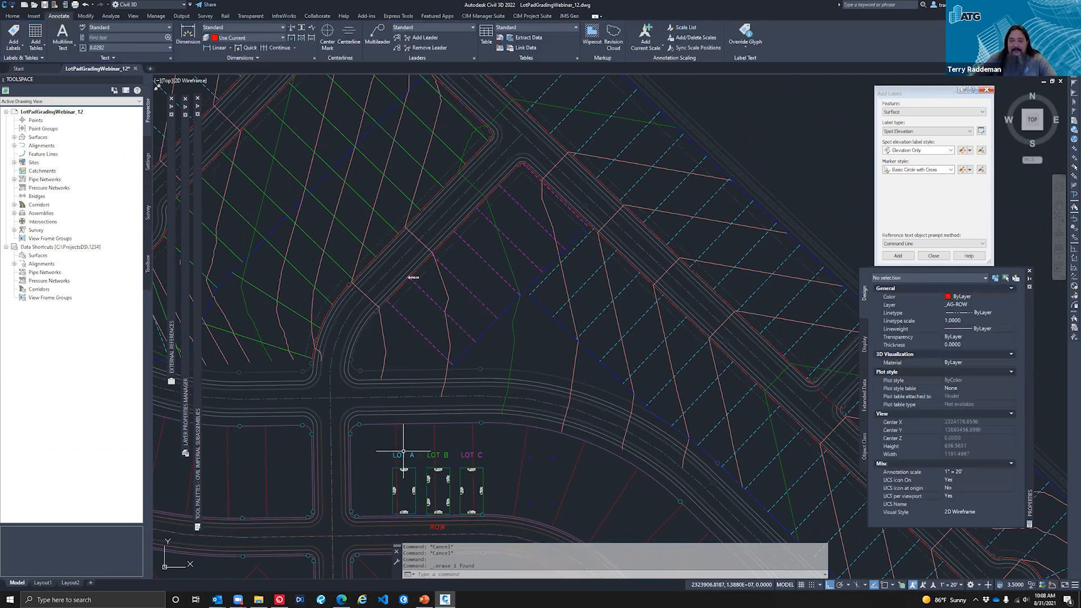
Copy the Lot C pad rectangle onto the first magenta lot again
{"action": "type", "text": "cp"}
{"action": "key", "text": "Return"}
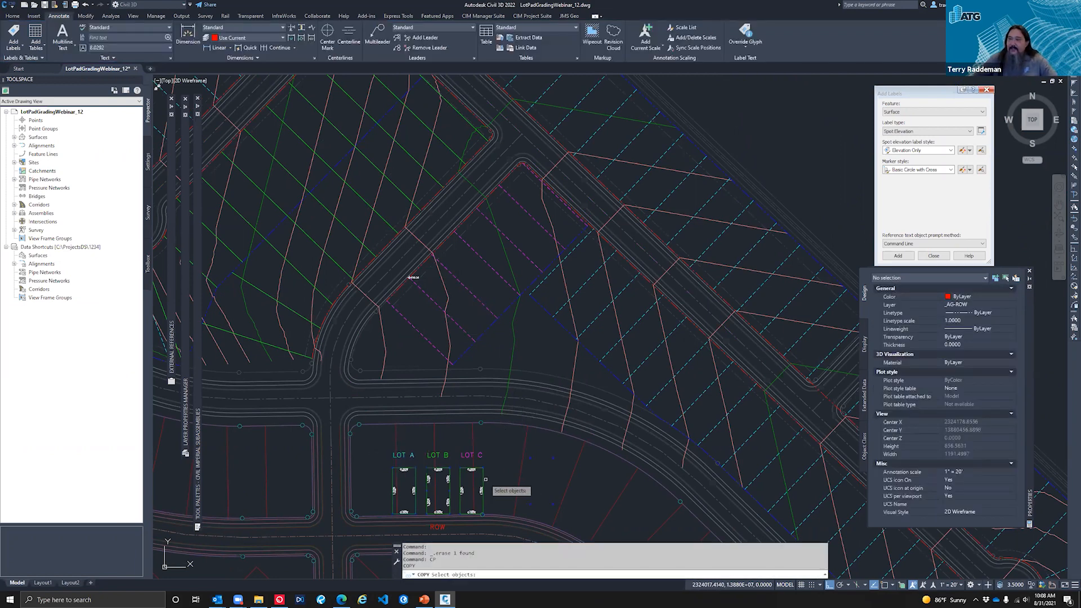
{"action": "left_click", "coordinate": [483, 479]}
{"action": "key", "text": "Return"}
{"action": "left_click", "coordinate": [498, 486]}
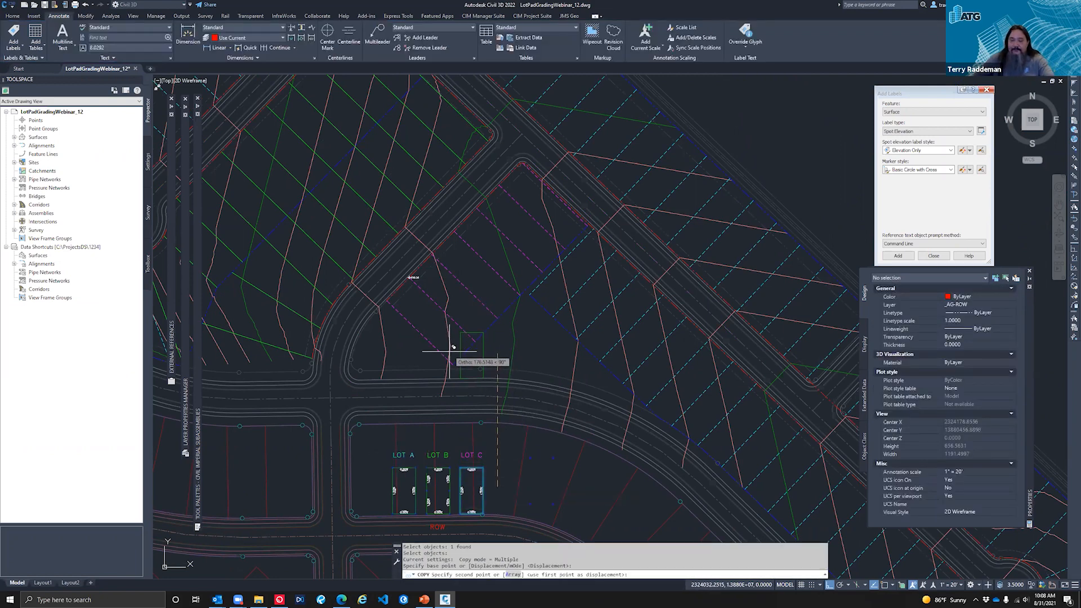
{"action": "left_click", "coordinate": [441, 318]}
{"action": "scroll", "coordinate": [440, 313], "scroll_direction": "up", "scroll_amount": 6}
{"action": "key", "text": "Escape"}
{"action": "key", "text": "Escape"}
{"action": "key", "text": "Escape"}
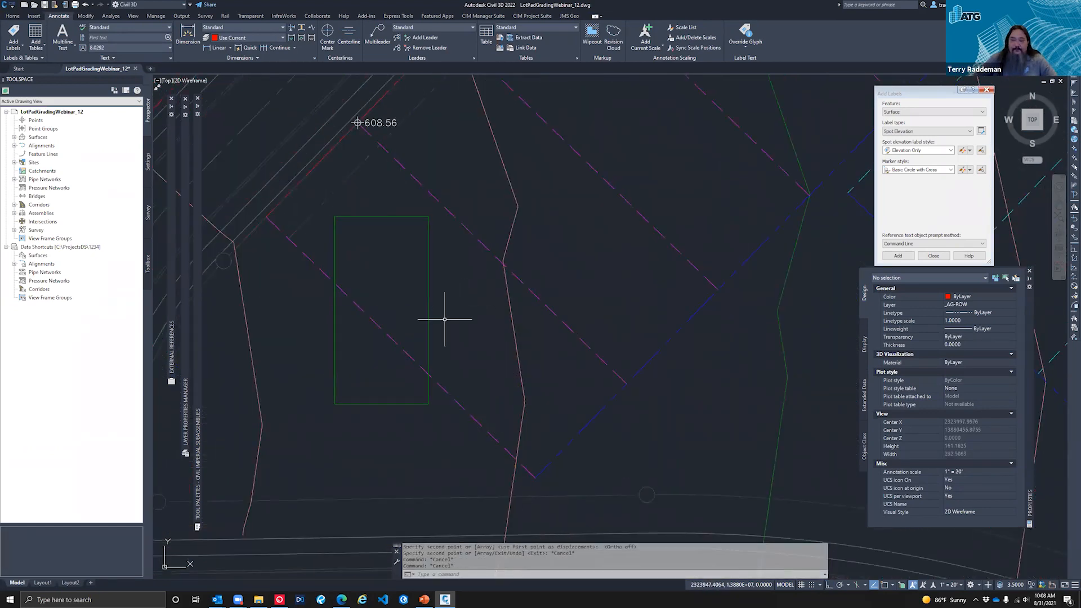
Start aligning the new pad copy by matching its upper-right corner to a nearest point on the front lot line
{"action": "type", "text": "al"}
{"action": "key", "text": "Return"}
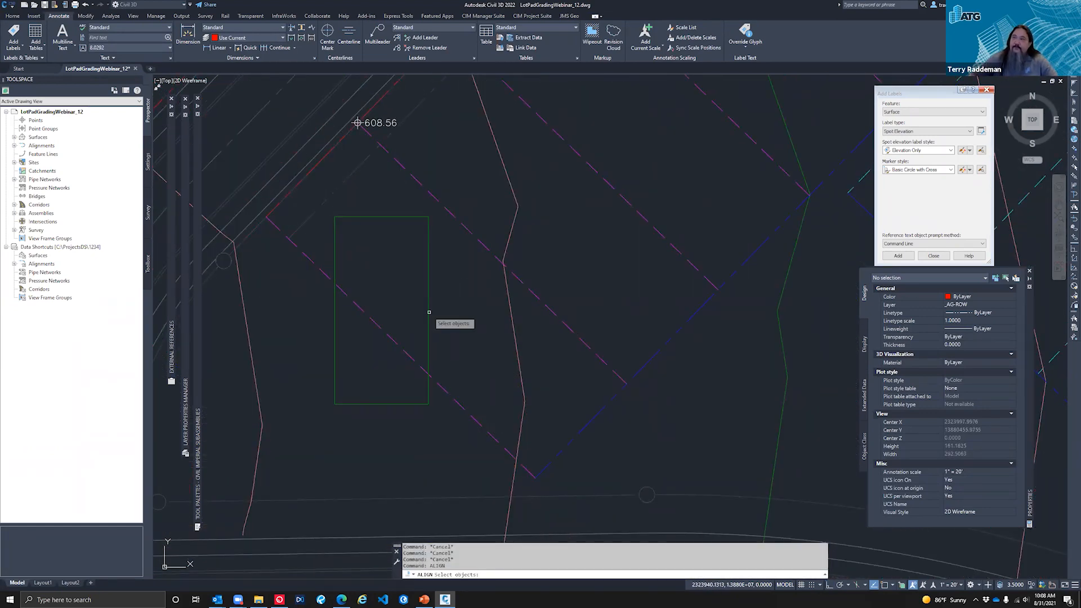
{"action": "left_click", "coordinate": [429, 222]}
{"action": "key", "text": "Return"}
{"action": "type", "text": "end"}
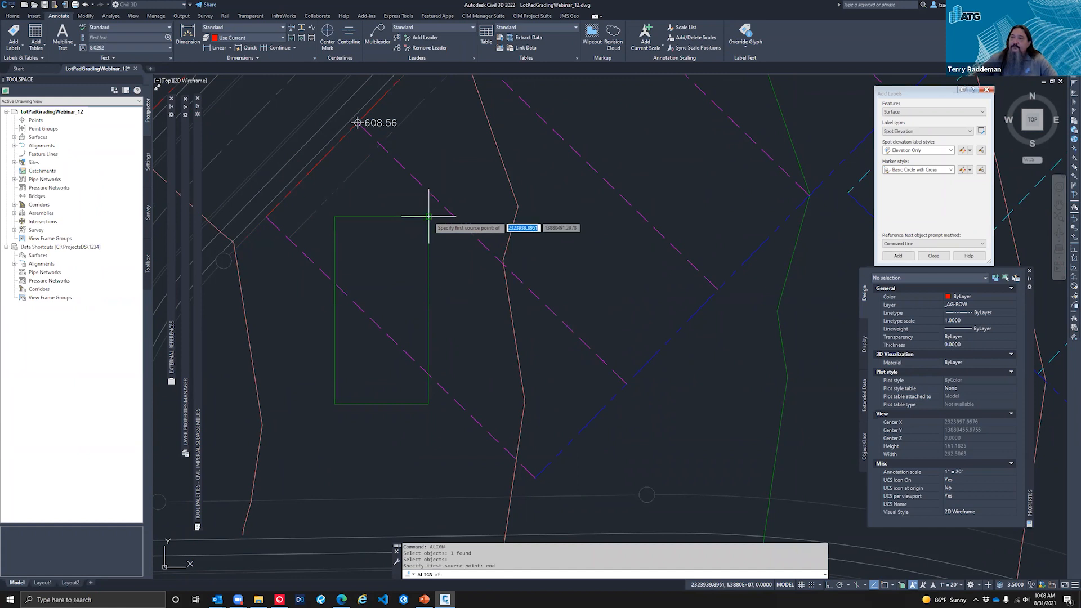
{"action": "key", "text": "Return"}
{"action": "left_click", "coordinate": [429, 217]}
{"action": "type", "text": "nea"}
{"action": "key", "text": "Return"}
{"action": "left_click", "coordinate": [341, 141]}
Match the pad's upper-left corner to a second nearest point on the front lot line and complete the alignment without scaling
{"action": "type", "text": "end"}
{"action": "key", "text": "Return"}
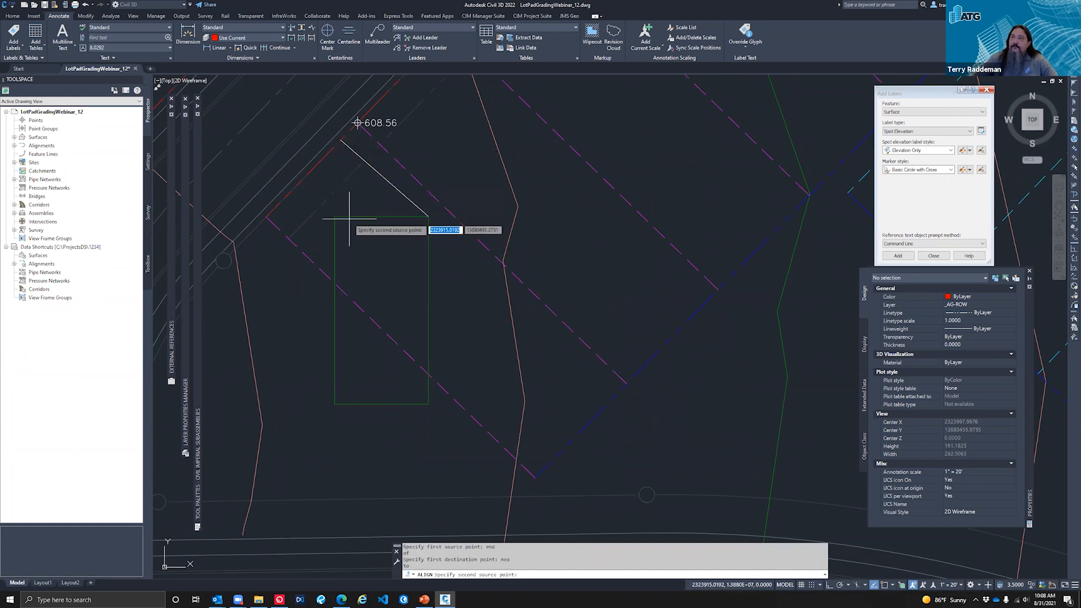
{"action": "left_click", "coordinate": [344, 217]}
{"action": "type", "text": "nea"}
{"action": "key", "text": "Return"}
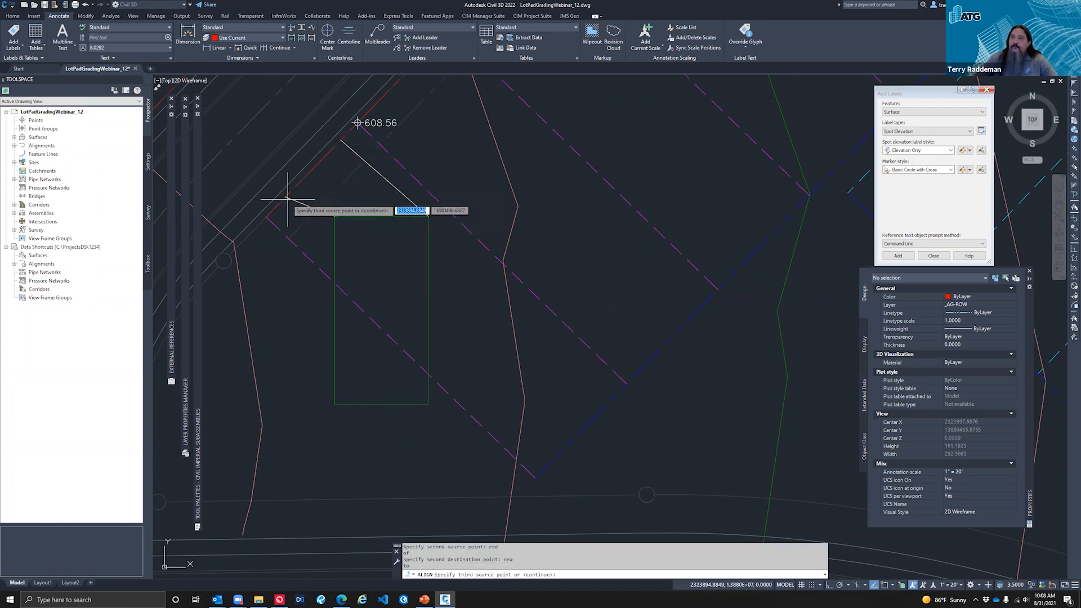
{"action": "left_click", "coordinate": [287, 200]}
{"action": "key", "text": "Return"}
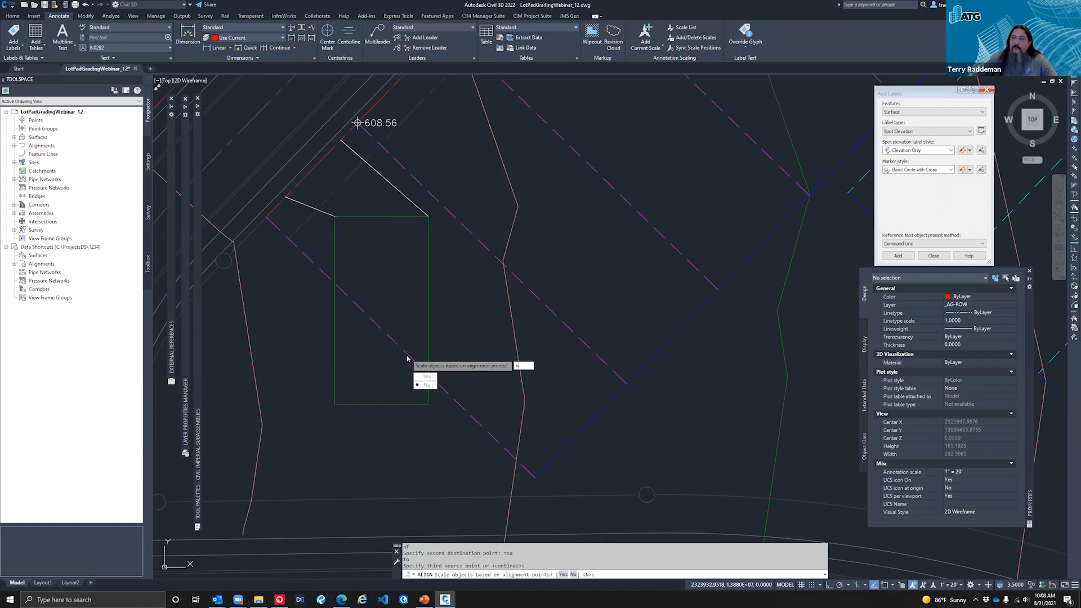
{"action": "key", "text": "Return"}
{"action": "key", "text": "Escape"}
{"action": "key", "text": "Escape"}
Move the aligned pad back from the front lot line so it sits between the lot's side lines
{"action": "type", "text": "m"}
{"action": "key", "text": "Return"}
{"action": "left_click", "coordinate": [447, 302]}
{"action": "key", "text": "Return"}
{"action": "left_click", "coordinate": [466, 338]}
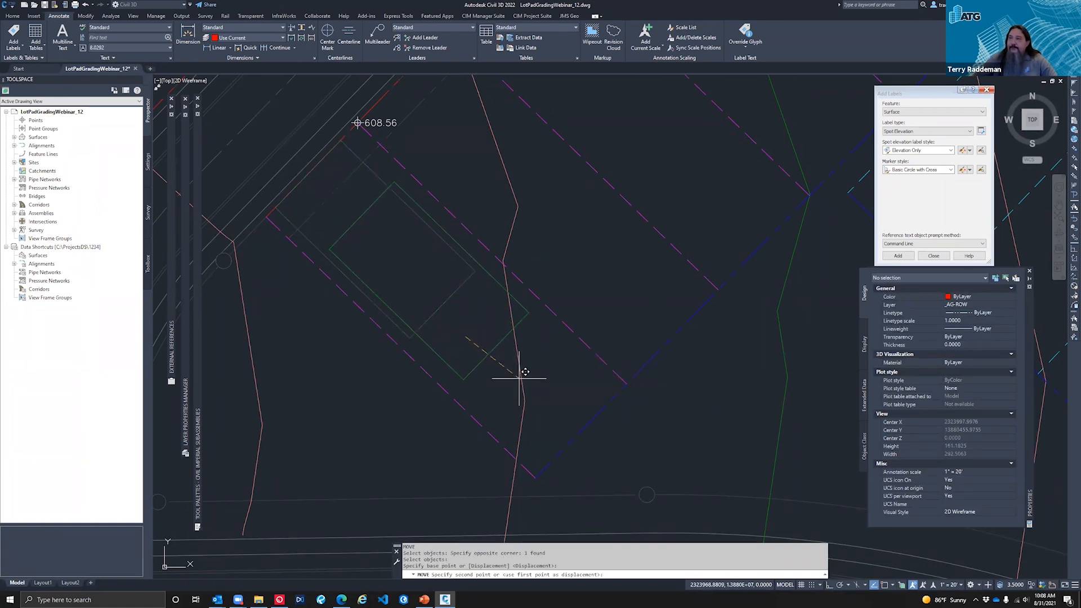
{"action": "key", "text": "Escape"}
{"action": "key", "text": "Escape"}
{"action": "key", "text": "Escape"}
{"action": "key", "text": "Escape"}
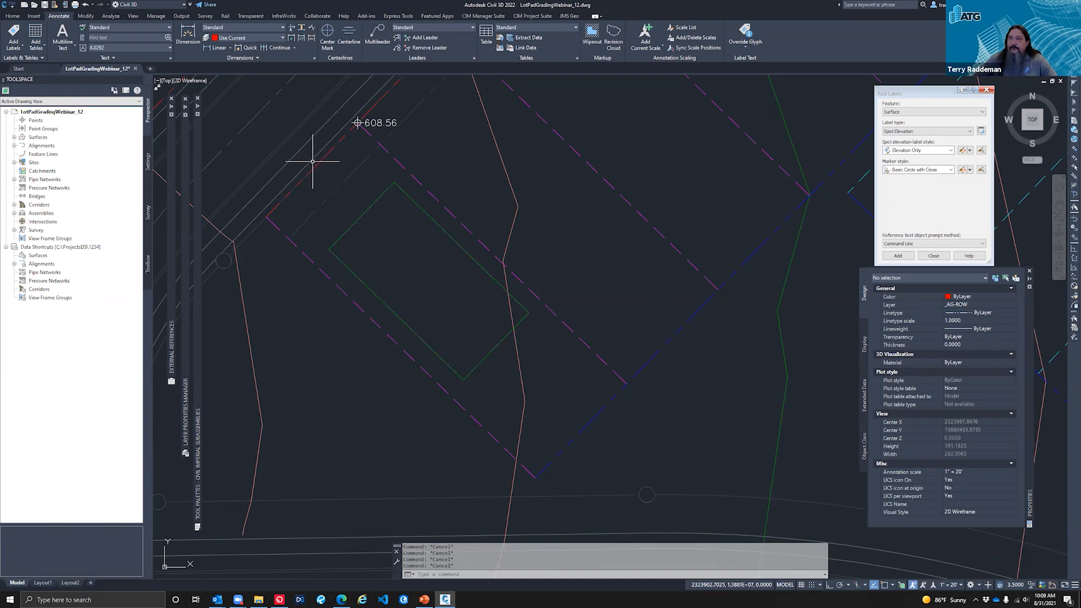
{"action": "left_click", "coordinate": [314, 167]}
{"action": "key", "text": "Escape"}
{"action": "scroll", "coordinate": [477, 317], "scroll_direction": "down", "scroll_amount": 2}
{"action": "type", "text": "z"}
{"action": "key", "text": "Return"}
{"action": "left_click", "coordinate": [522, 172]}
{"action": "left_click", "coordinate": [340, 308]}
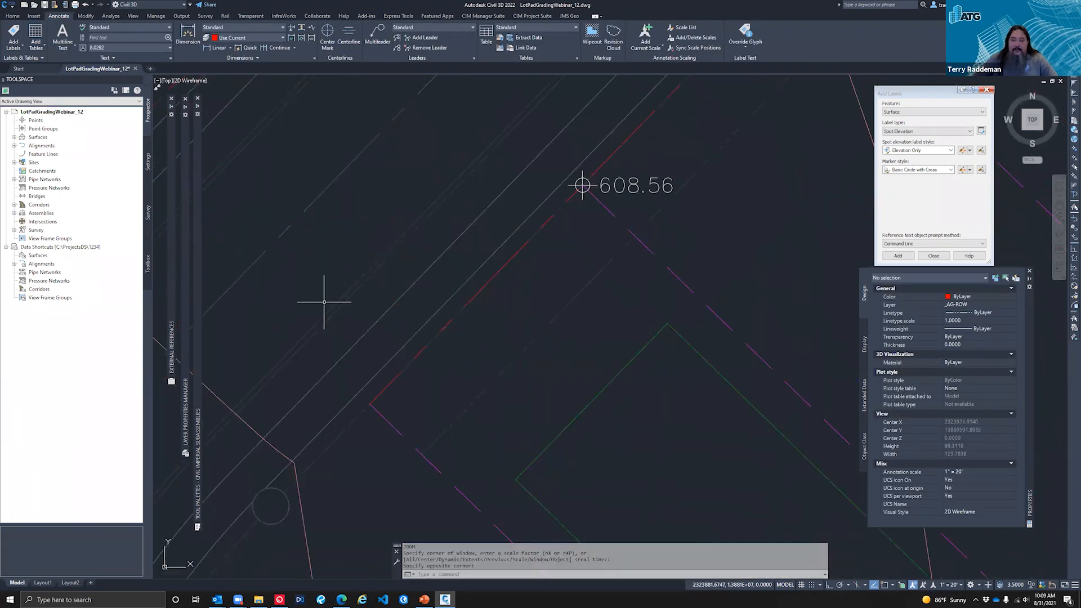
{"action": "left_click", "coordinate": [627, 192]}
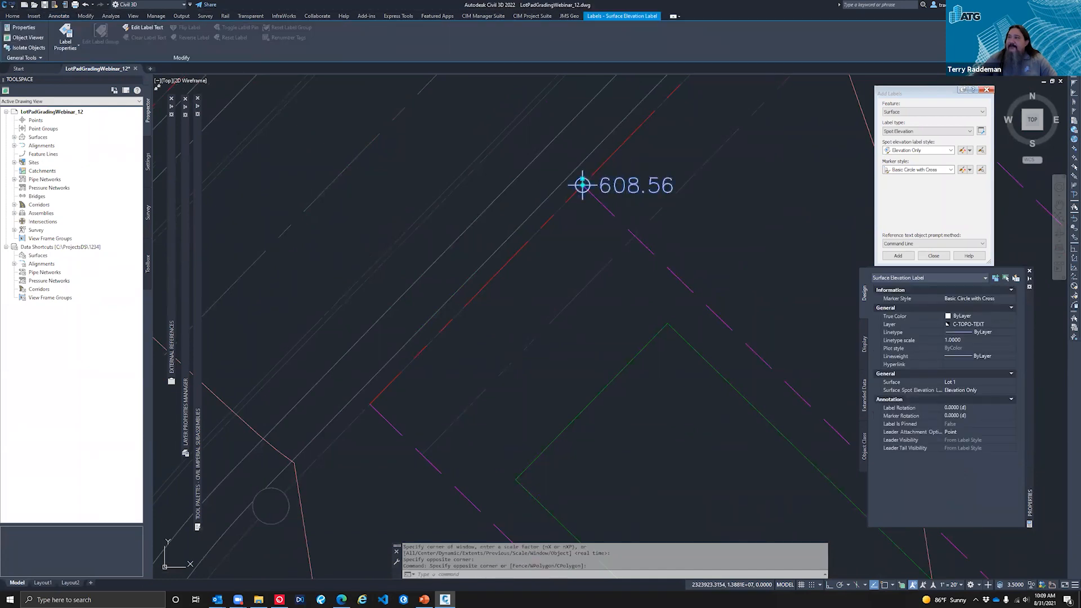
{"action": "left_click", "coordinate": [446, 599]}
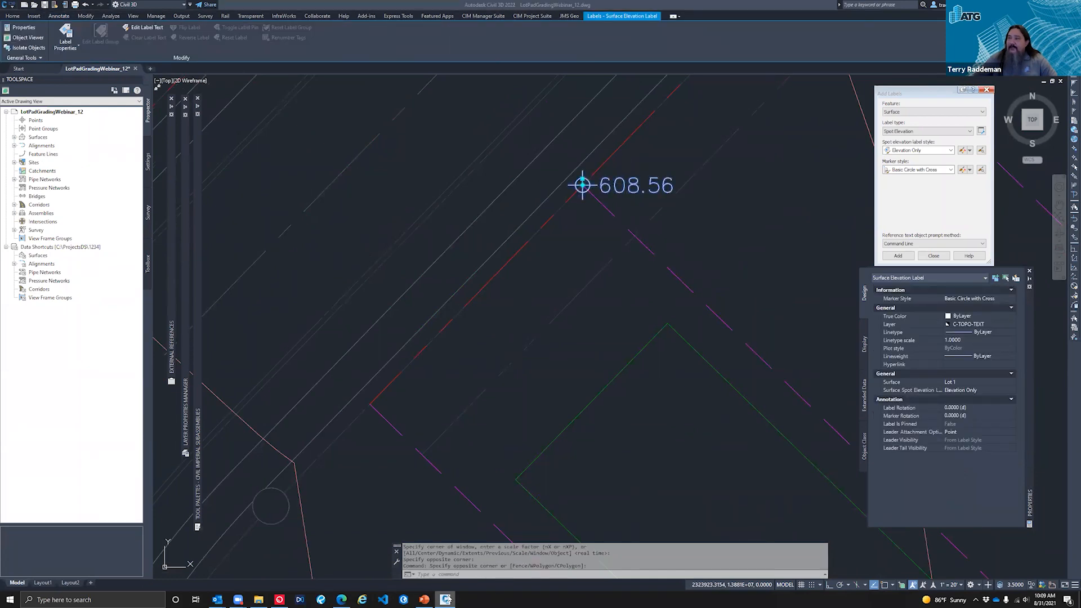
{"action": "left_click", "coordinate": [446, 599]}
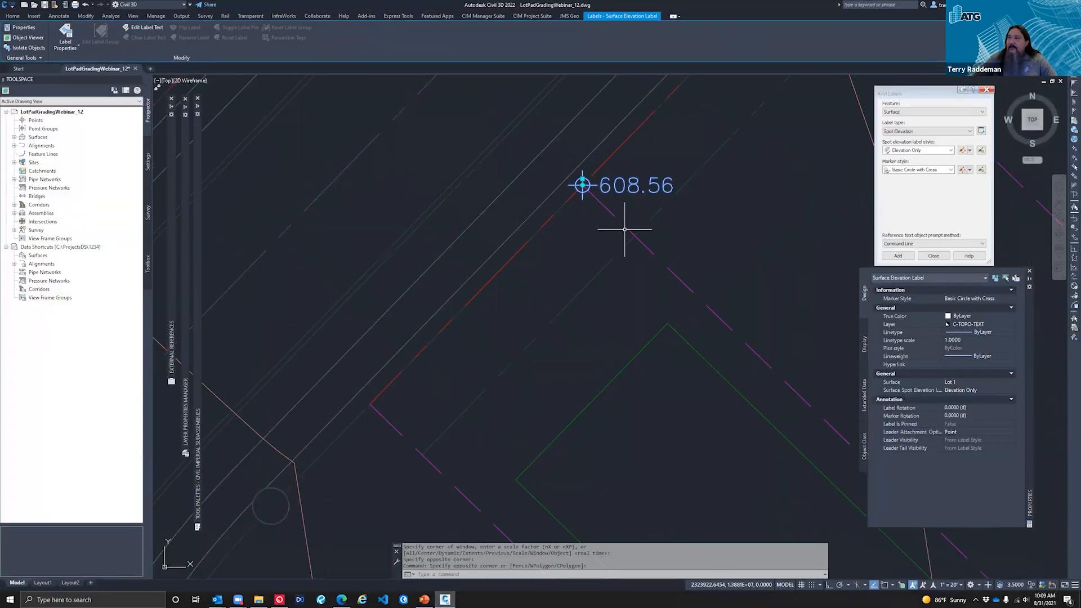
{"action": "left_click", "coordinate": [583, 184]}
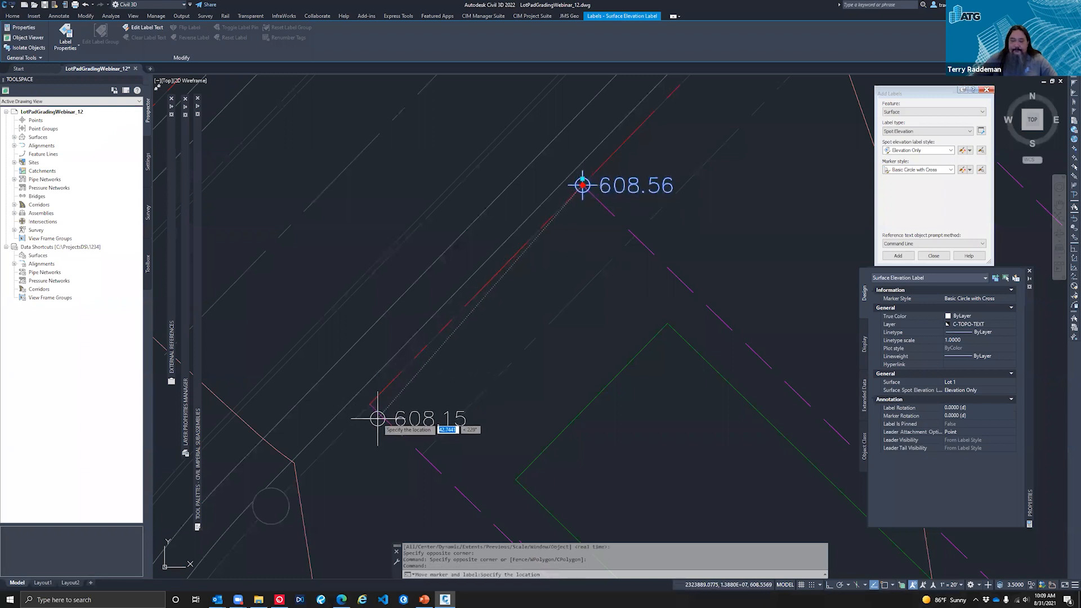
{"action": "key", "text": "Escape"}
{"action": "key", "text": "Escape"}
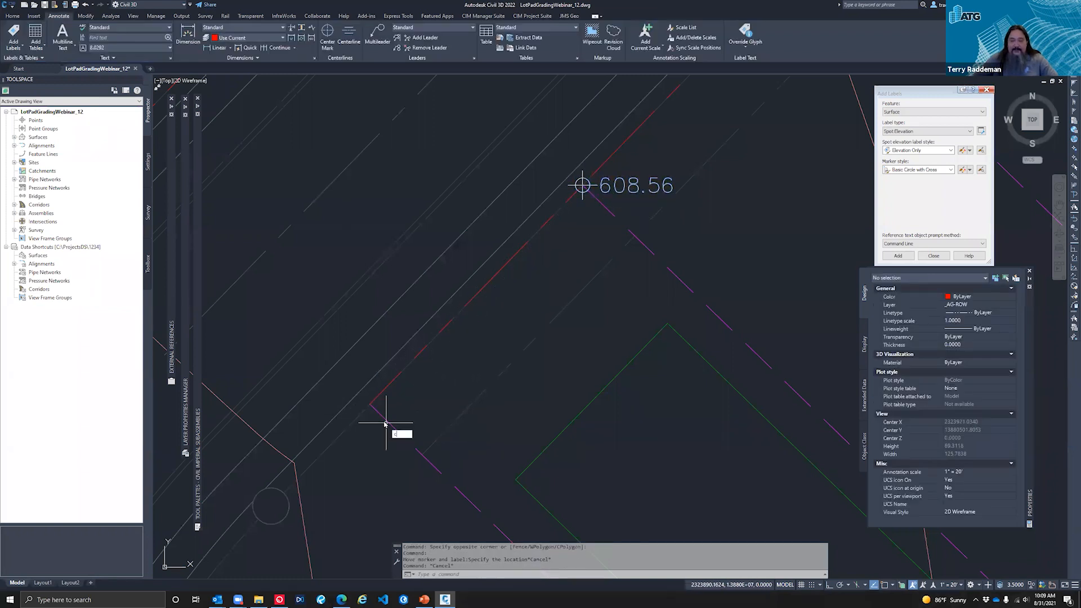
Copy the surface spot elevation label from the lot's upper front corner to the endpoint at its lower front corner
{"action": "type", "text": "cp"}
{"action": "key", "text": "Return"}
{"action": "left_click", "coordinate": [640, 179]}
{"action": "left_click", "coordinate": [631, 183]}
{"action": "key", "text": "Return"}
{"action": "type", "text": "end"}
{"action": "key", "text": "Return"}
{"action": "left_click", "coordinate": [585, 188]}
{"action": "type", "text": "end"}
{"action": "key", "text": "Return"}
{"action": "left_click", "coordinate": [383, 409]}
{"action": "key", "text": "Escape"}
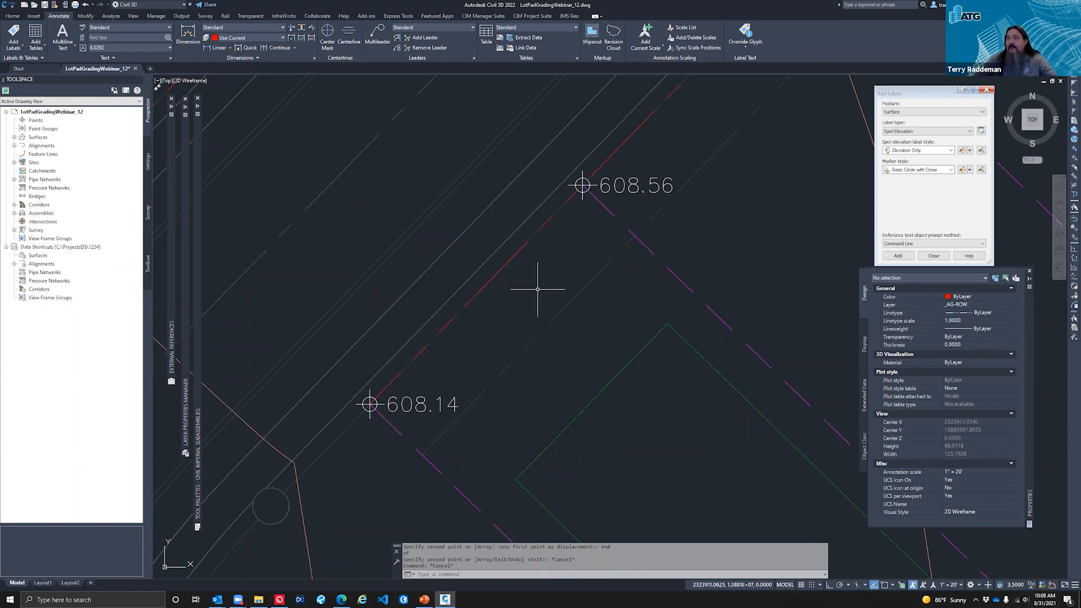
{"action": "key", "text": "Escape"}
{"action": "key", "text": "Escape"}
{"action": "key", "text": "Escape"}
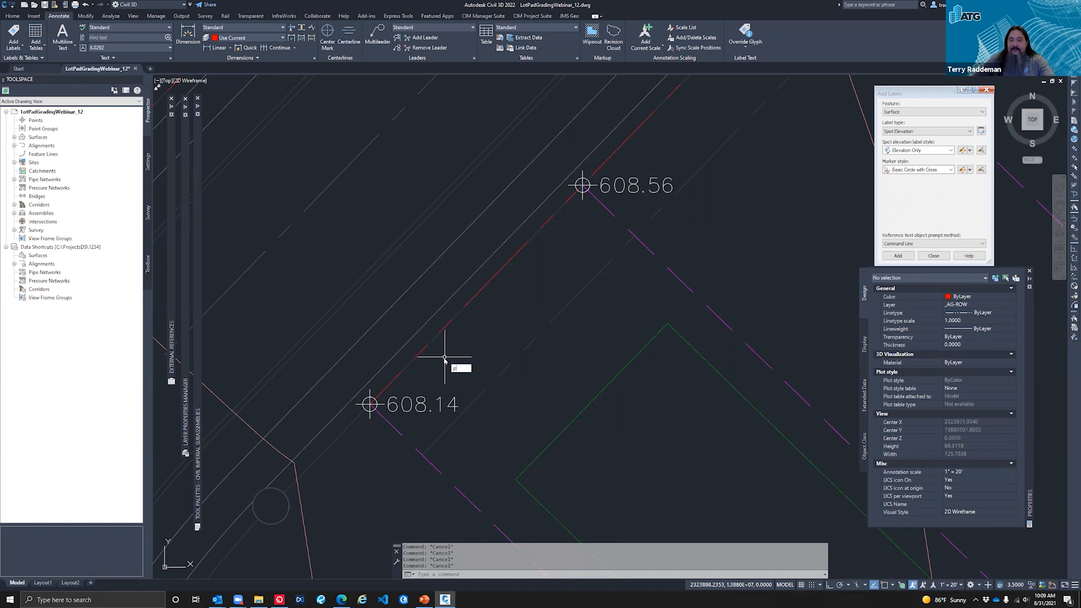
Draw a polyline along the front lot line between nearest points just beyond both front corners
{"action": "key", "text": "Return"}
{"action": "type", "text": "nea"}
{"action": "key", "text": "Return"}
{"action": "left_click", "coordinate": [338, 449]}
{"action": "type", "text": "nea"}
{"action": "key", "text": "Return"}
{"action": "left_click", "coordinate": [633, 133]}
{"action": "type", "text": "nea"}
{"action": "key", "text": "Return"}
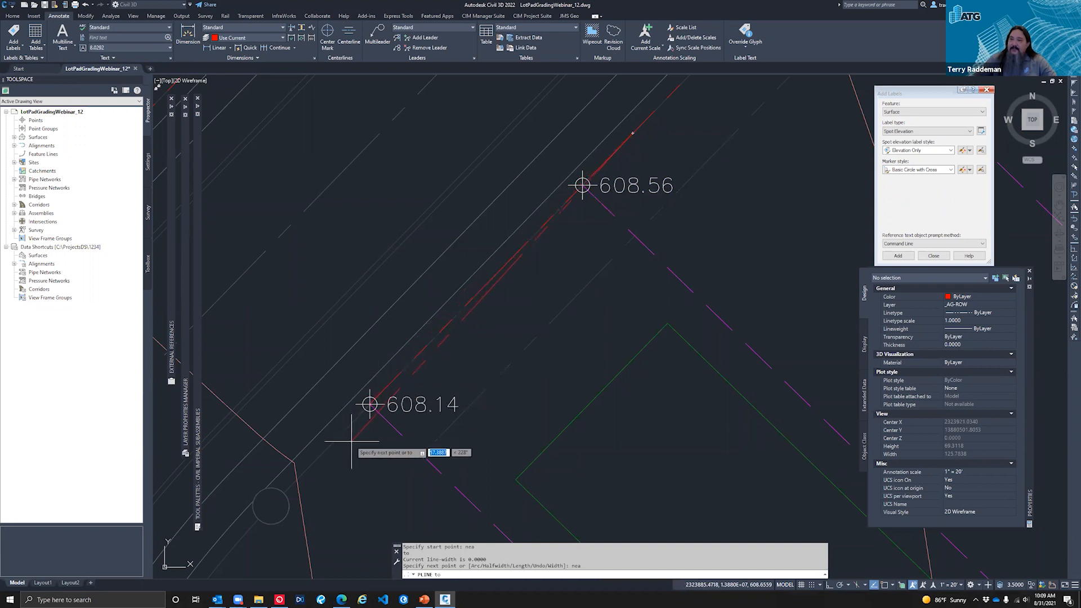
{"action": "key", "text": "Escape"}
{"action": "key", "text": "Escape"}
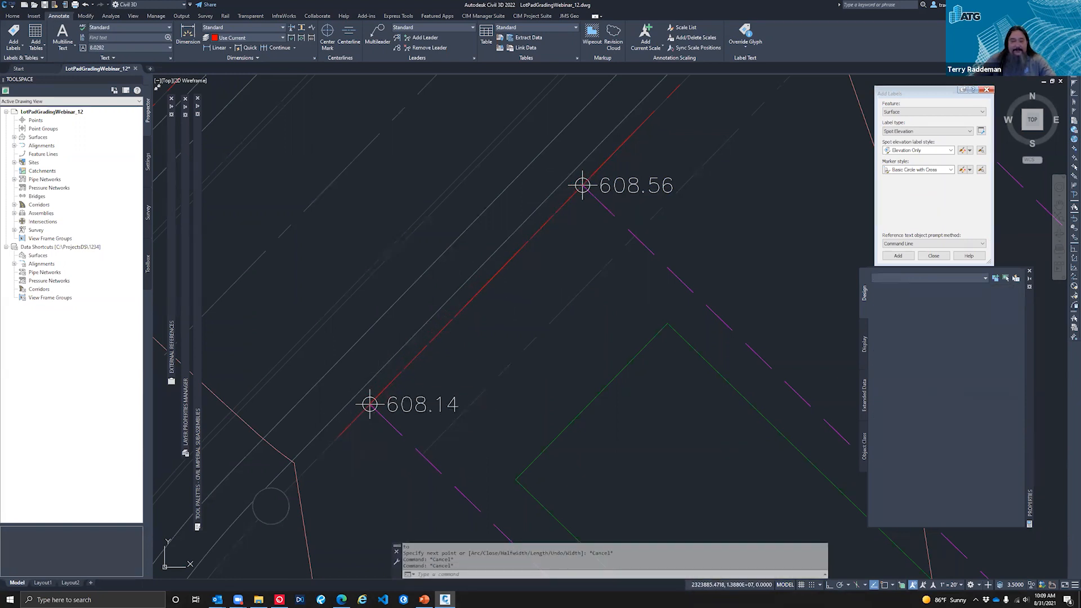
Offset the new front-line polyline 30 into the lot
{"action": "type", "text": "o"}
{"action": "key", "text": "Return"}
{"action": "type", "text": "30"}
{"action": "key", "text": "Return"}
{"action": "left_click", "coordinate": [352, 424]}
{"action": "key", "text": "Escape"}
{"action": "key", "text": "Escape"}
{"action": "key", "text": "Escape"}
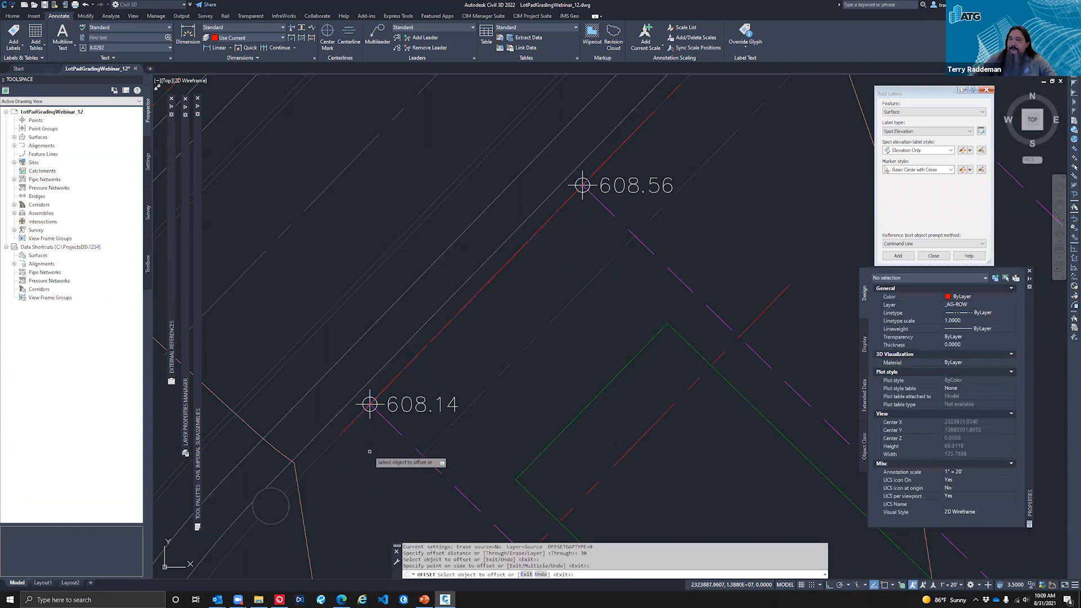
Move the pad feature line from its upper front corner perpendicular onto the 30 offset line
{"action": "left_click", "coordinate": [531, 461]}
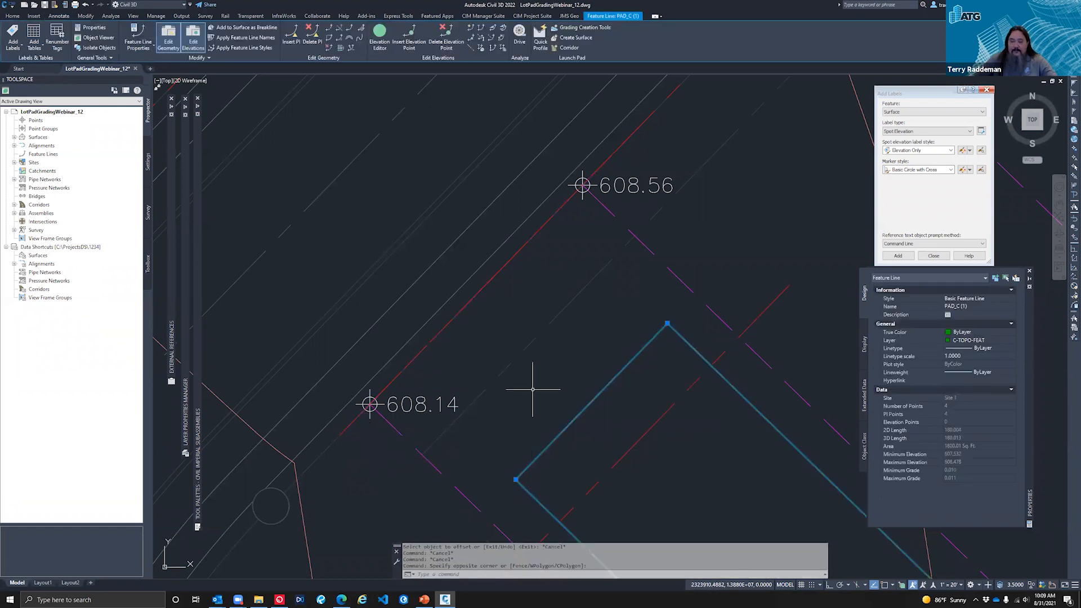
{"action": "type", "text": "m"}
{"action": "key", "text": "Return"}
{"action": "type", "text": "end"}
{"action": "key", "text": "Return"}
{"action": "left_click", "coordinate": [669, 326]}
{"action": "type", "text": "per"}
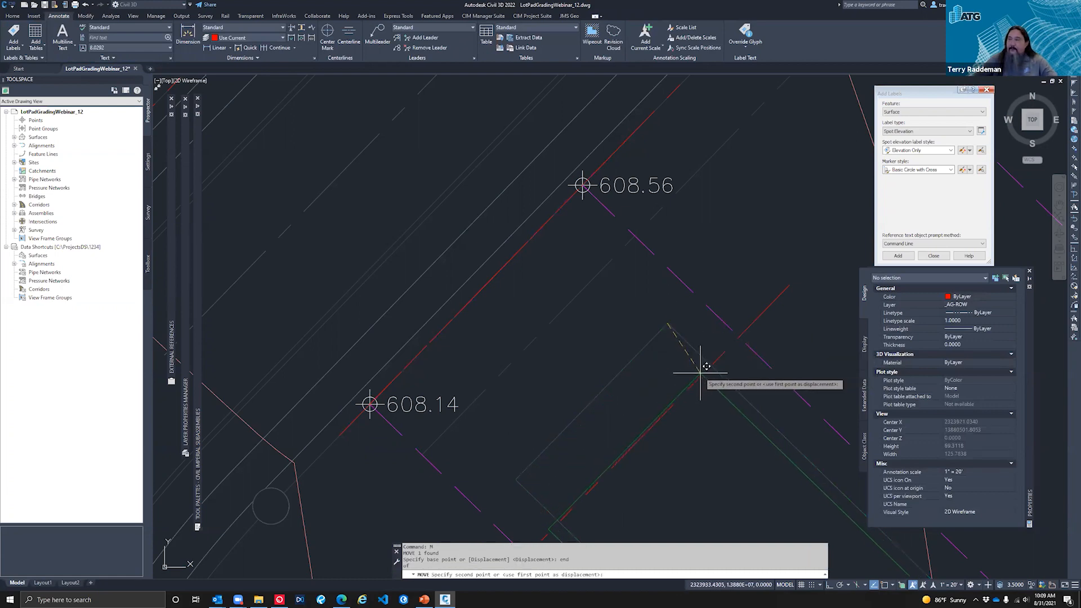
{"action": "key", "text": "Return"}
{"action": "key", "text": "Escape"}
{"action": "key", "text": "Escape"}
{"action": "scroll", "coordinate": [675, 328], "scroll_direction": "down", "scroll_amount": 4}
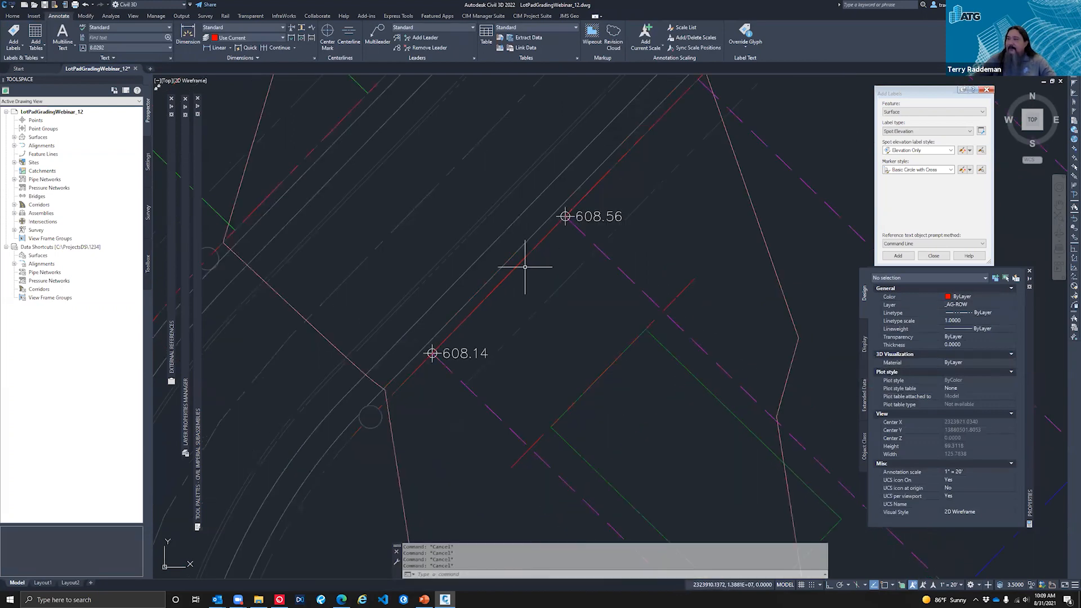
Open the pad feature line's point elevations in the Elevation Editor
{"action": "type", "text": "z"}
{"action": "key", "text": "Return"}
{"action": "left_click", "coordinate": [715, 187]}
{"action": "left_click", "coordinate": [464, 429]}
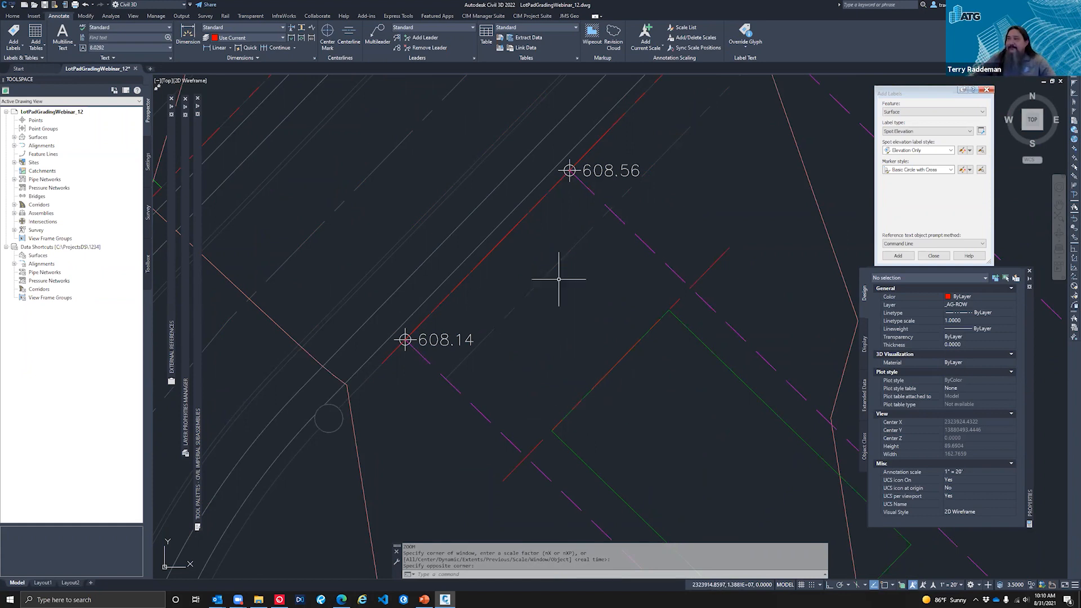
{"action": "key", "text": "Escape"}
{"action": "key", "text": "Escape"}
{"action": "key", "text": "Escape"}
{"action": "key", "text": "Escape"}
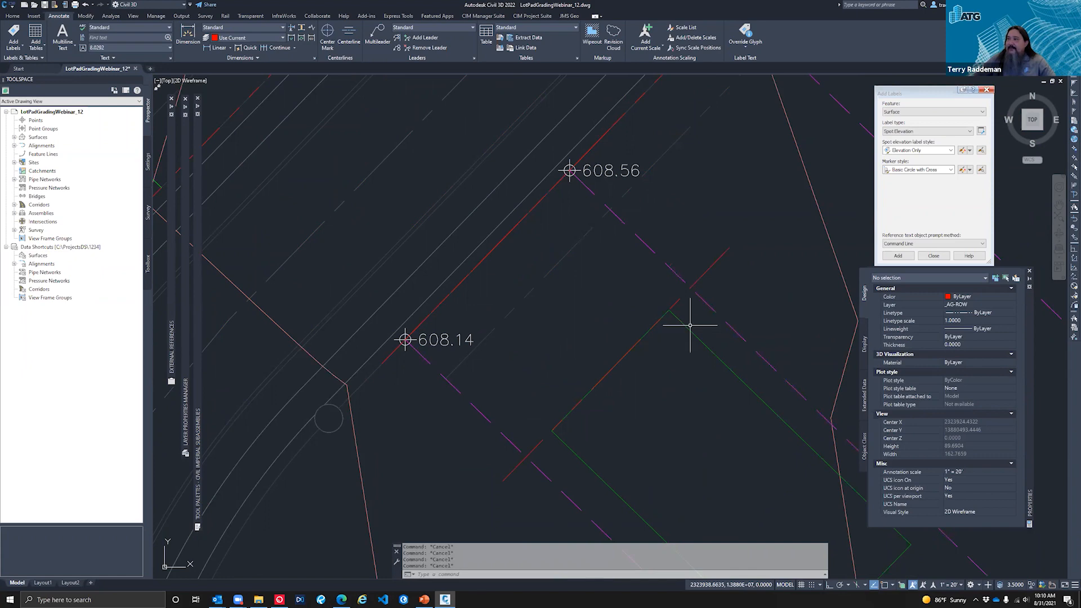
{"action": "left_click", "coordinate": [688, 327]}
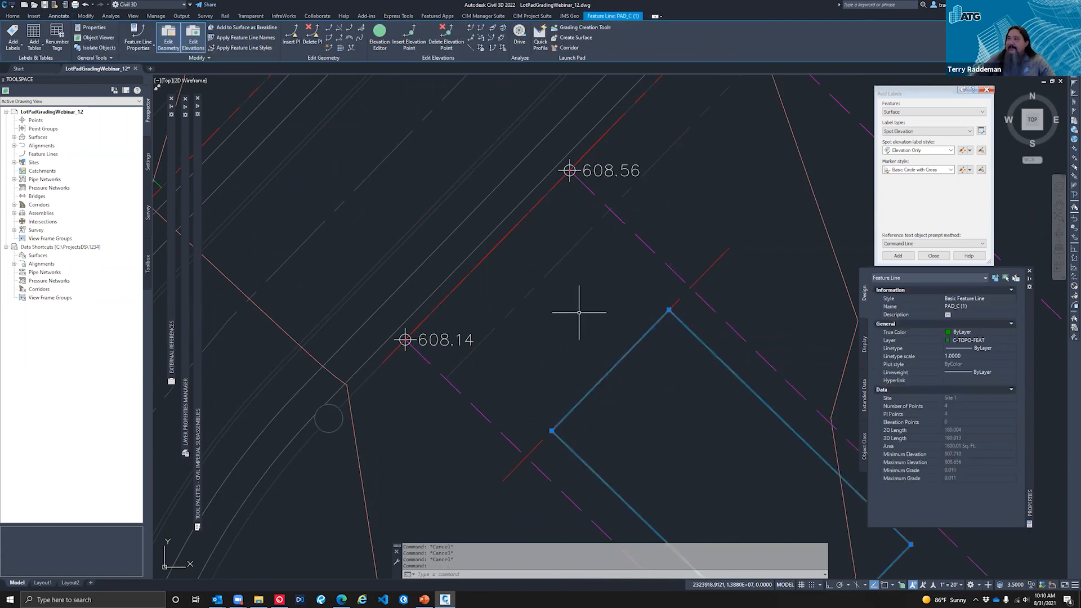
{"action": "scroll", "coordinate": [575, 302], "scroll_direction": "down", "scroll_amount": 4}
{"action": "scroll", "coordinate": [590, 316], "scroll_direction": "up", "scroll_amount": 2}
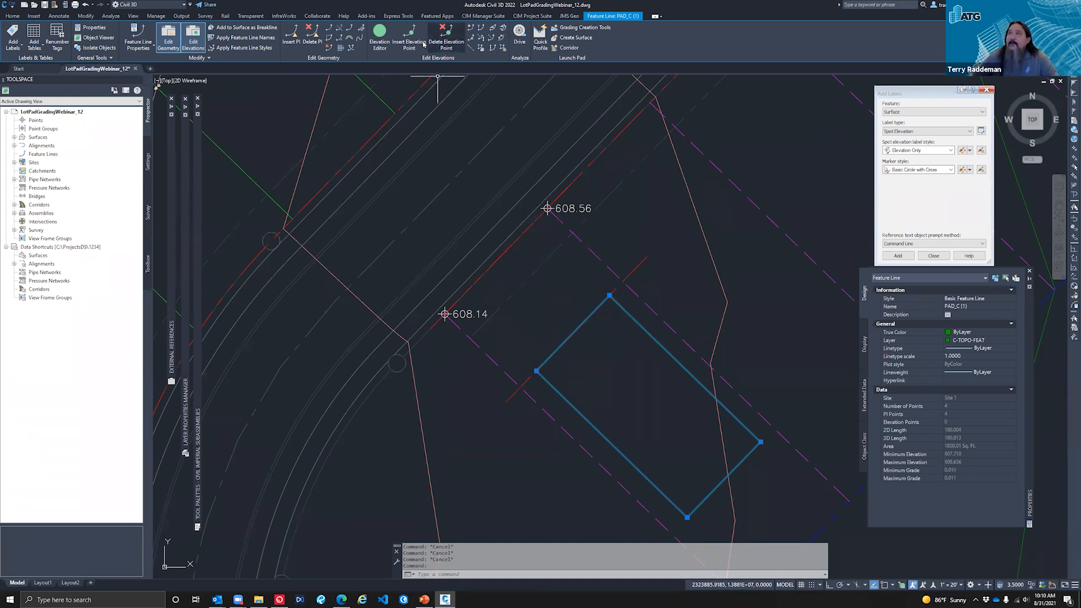
{"action": "left_click", "coordinate": [380, 35]}
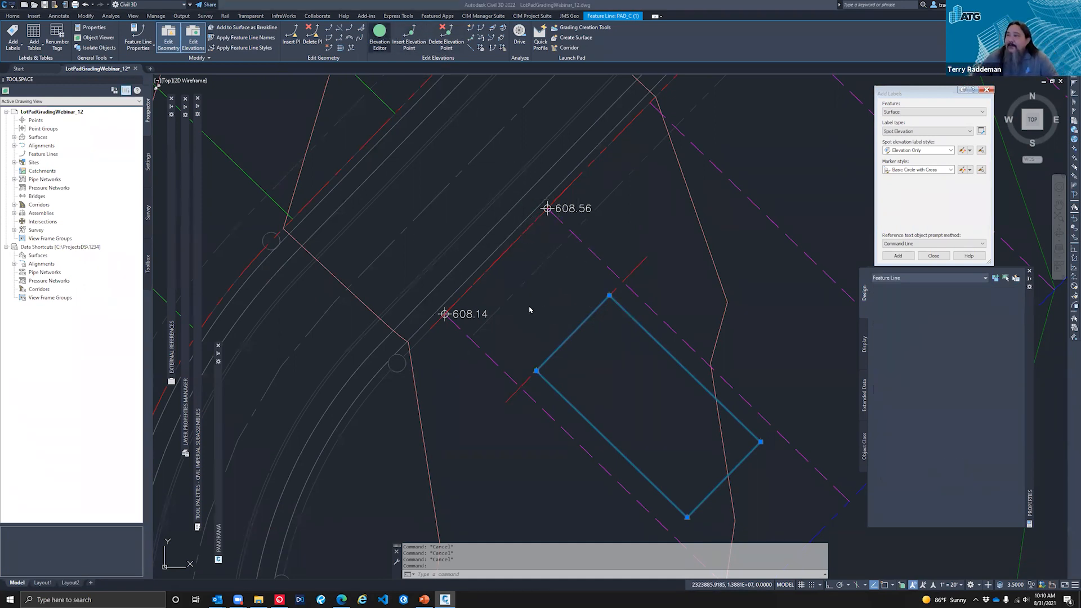
{"action": "left_click", "coordinate": [218, 355]}
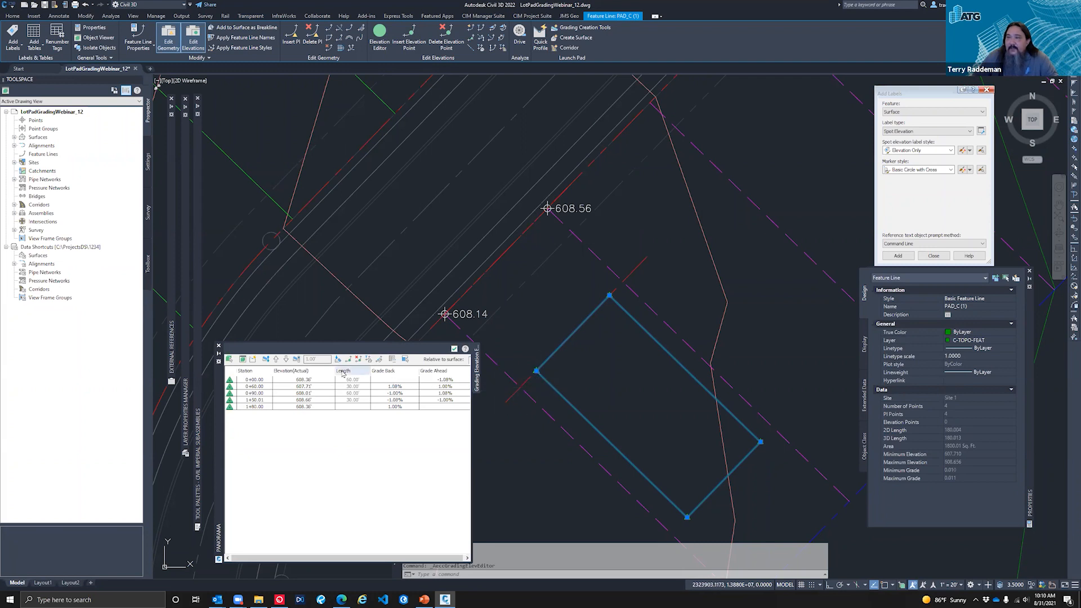
Set the pad elevations at stations 0+00.00 and 0+60.00 to 609.56
{"action": "left_click", "coordinate": [316, 381]}
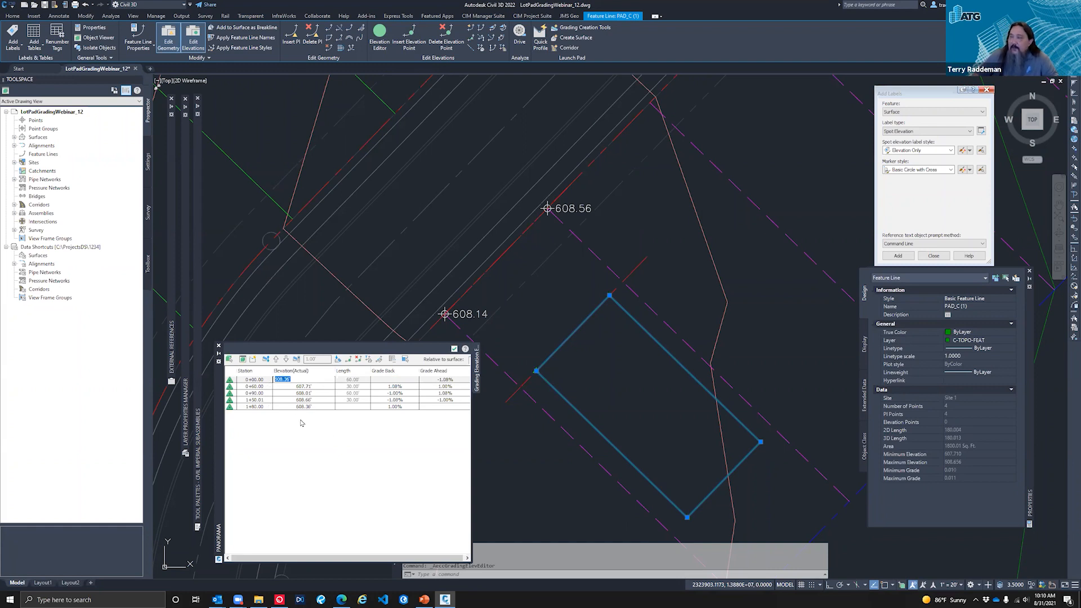
{"action": "type", "text": "609.56"}
{"action": "key", "text": "Return"}
{"action": "left_click", "coordinate": [314, 388]}
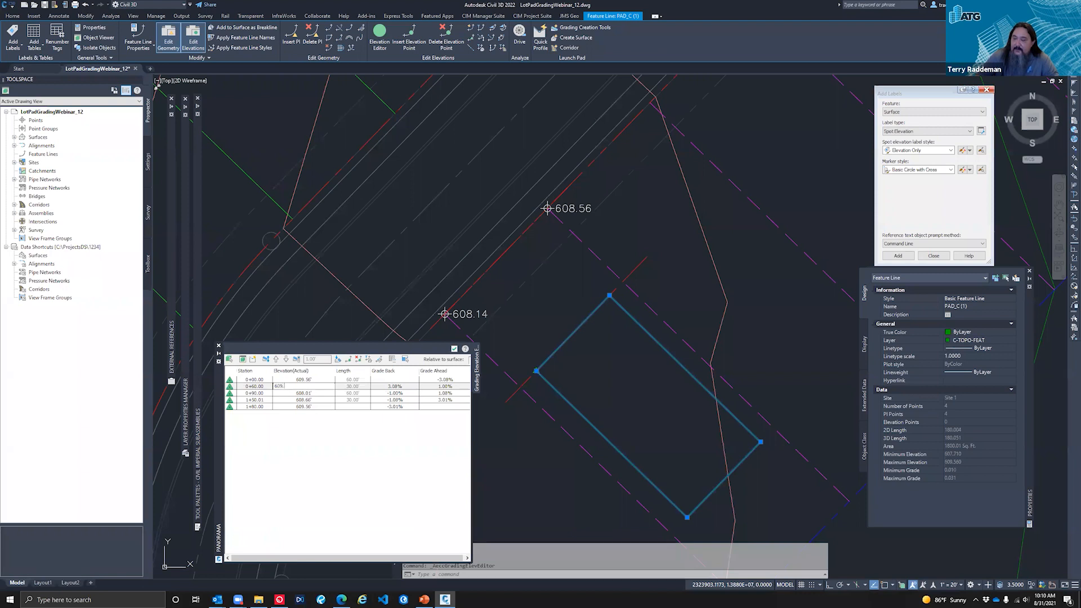
{"action": "type", "text": "609.56"}
{"action": "key", "text": "Return"}
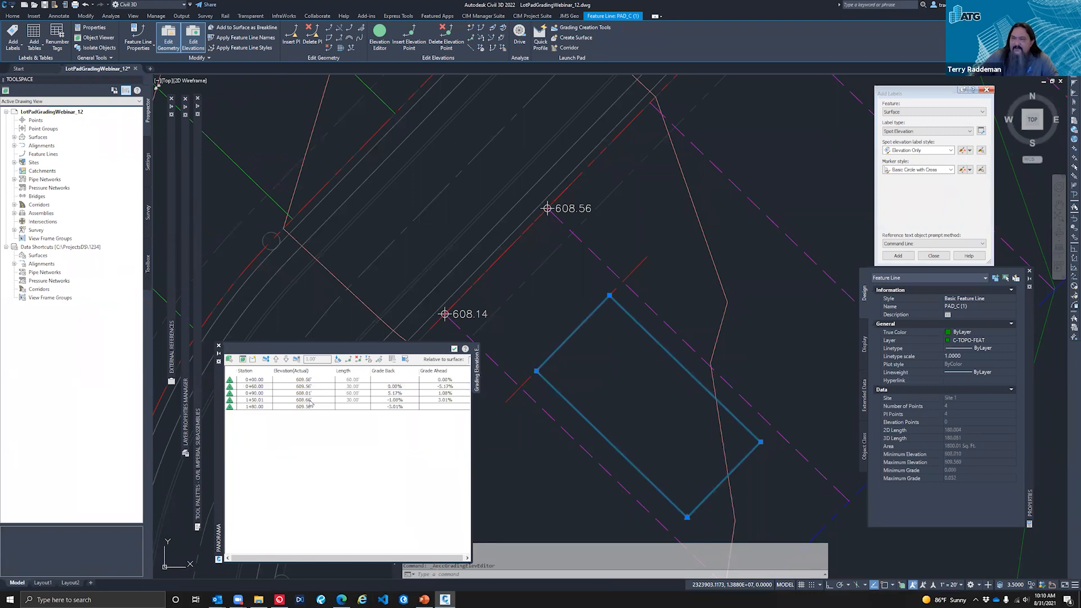
Set the pad elevations at stations 0+90.00 and 1+50.01 to 609.56 and collapse the elevation table
{"action": "left_click", "coordinate": [312, 394]}
{"action": "left_click_drag", "start_coordinate": [302, 393], "coordinate": [270, 366]}
{"action": "type", "text": "609.56"}
{"action": "key", "text": "Return"}
{"action": "left_click", "coordinate": [312, 399]}
{"action": "left_click_drag", "start_coordinate": [304, 399], "coordinate": [220, 386]}
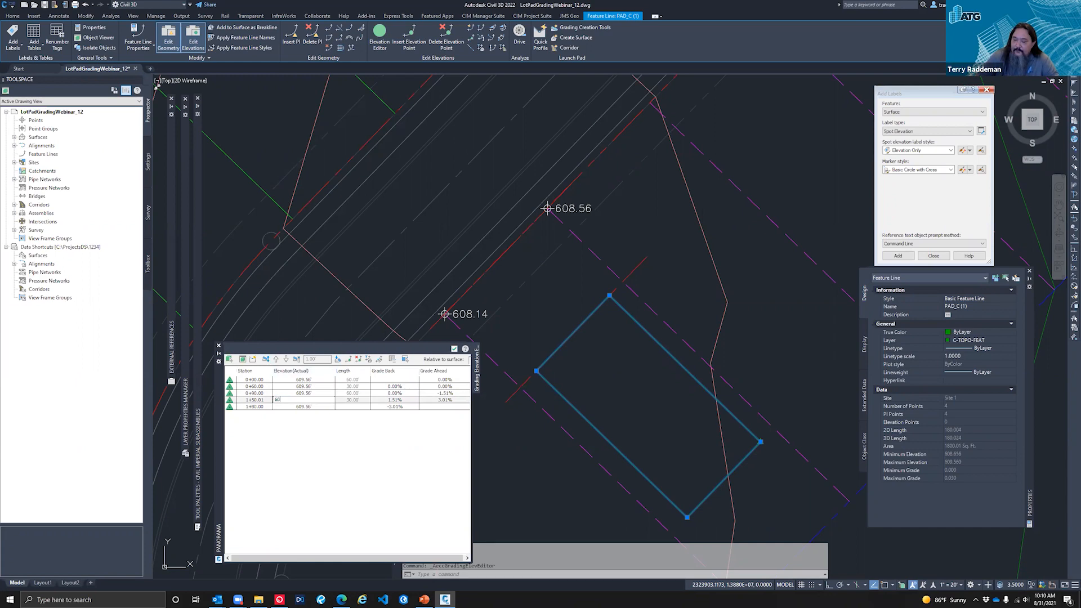
{"action": "type", "text": "609.56"}
{"action": "key", "text": "Return"}
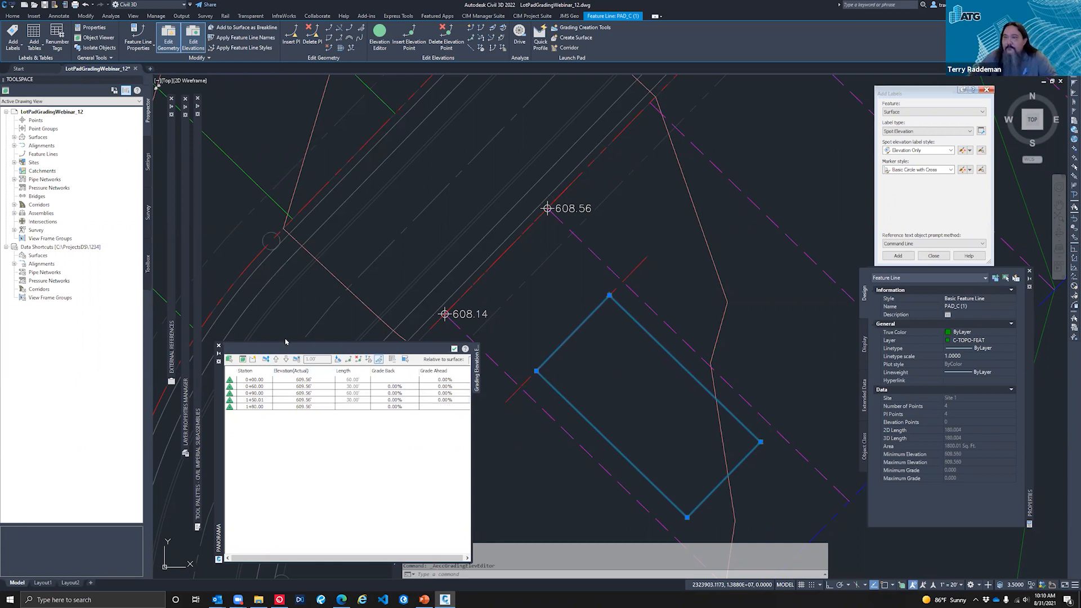
{"action": "key", "text": "Escape"}
{"action": "key", "text": "Escape"}
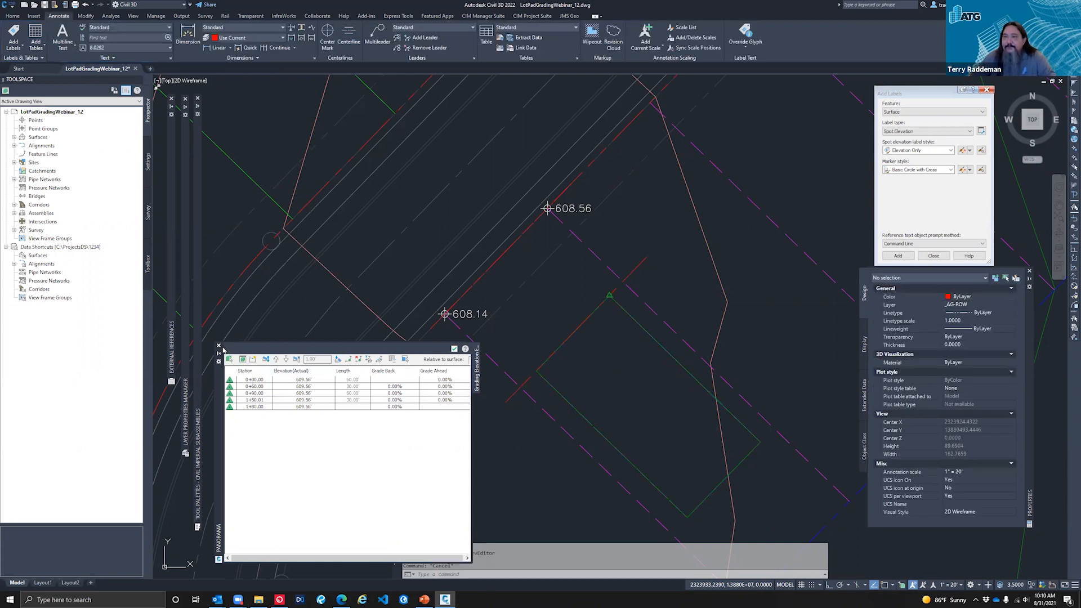
{"action": "left_click", "coordinate": [220, 354]}
Examine the pad's placement relative to the front ROW feature line and the slopes on the Lot A, B and C pad templates
{"action": "left_click", "coordinate": [562, 391]}
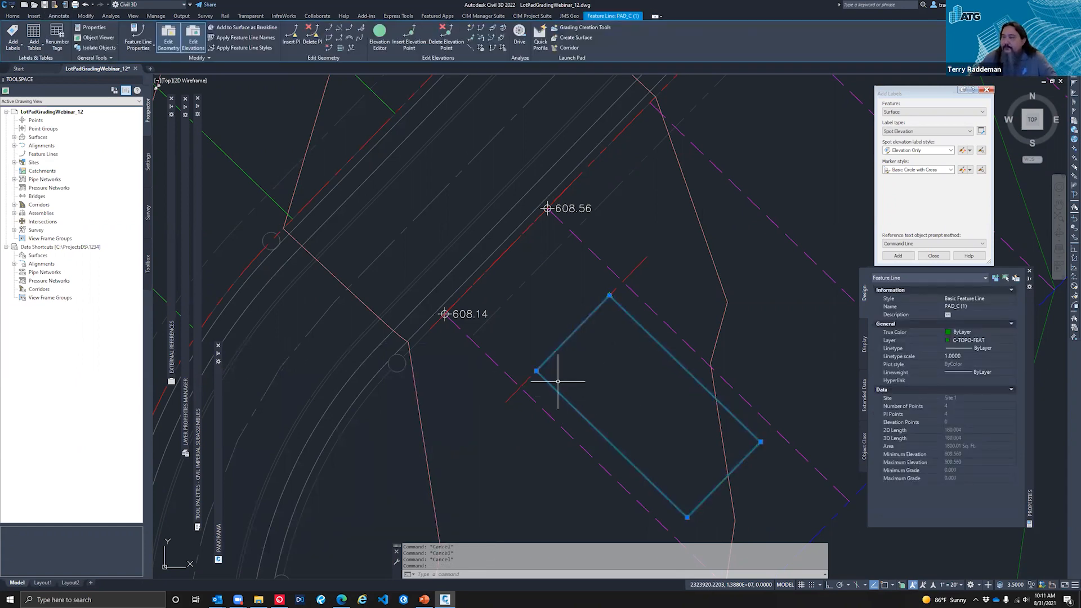
{"action": "scroll", "coordinate": [435, 325], "scroll_direction": "down", "scroll_amount": 3}
{"action": "key", "text": "Escape"}
{"action": "scroll", "coordinate": [466, 326], "scroll_direction": "up", "scroll_amount": 4}
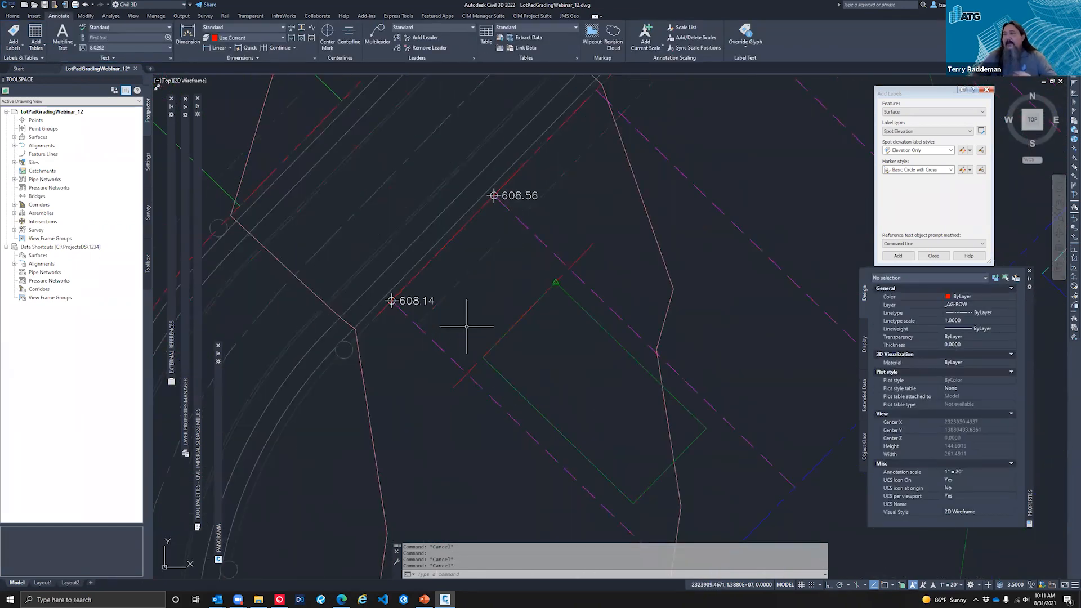
{"action": "right_click", "coordinate": [530, 404]}
{"action": "key", "text": "Escape"}
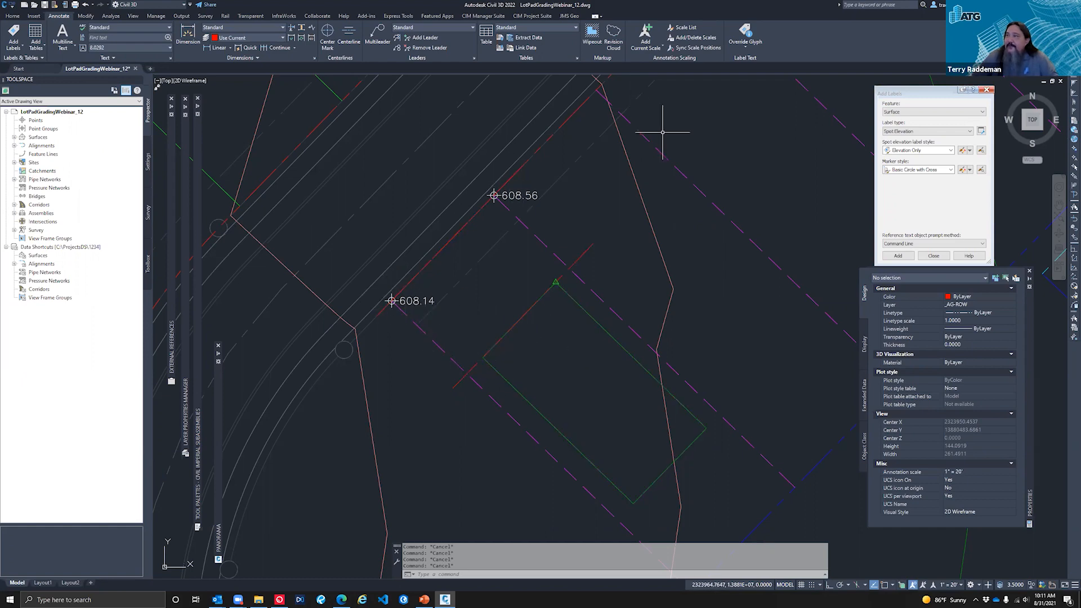
{"action": "scroll", "coordinate": [329, 382], "scroll_direction": "down", "scroll_amount": 4}
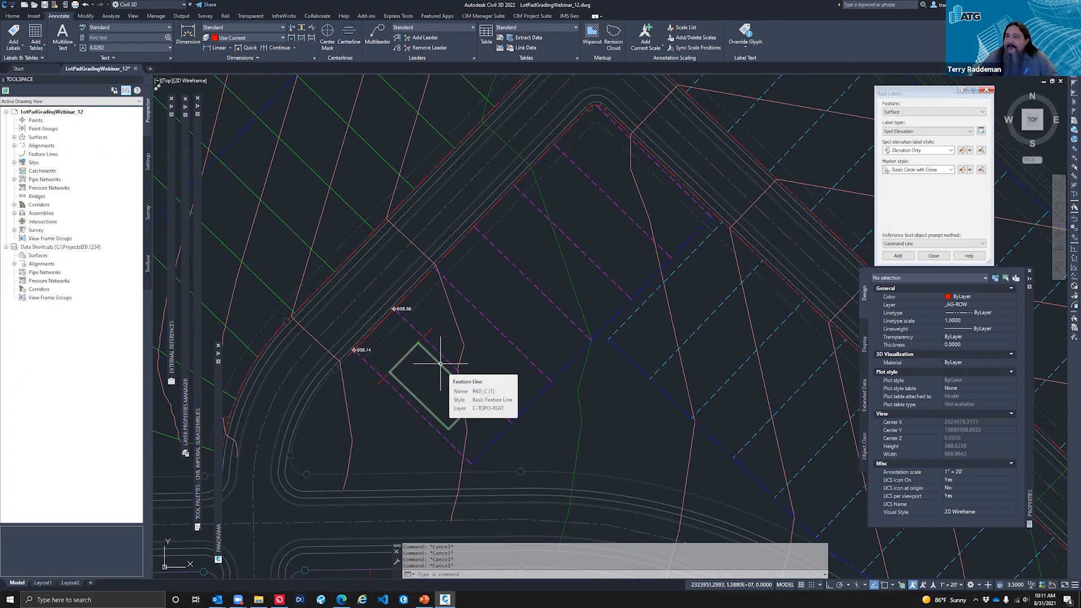
{"action": "left_click", "coordinate": [467, 236]}
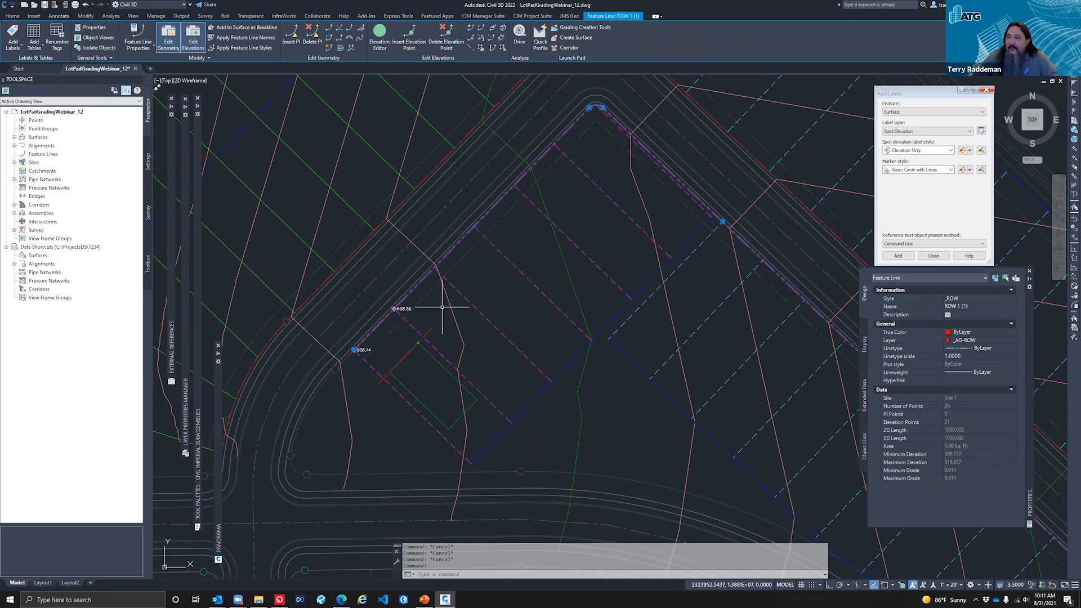
{"action": "scroll", "coordinate": [447, 357], "scroll_direction": "down", "scroll_amount": 2}
{"action": "left_click", "coordinate": [445, 365]}
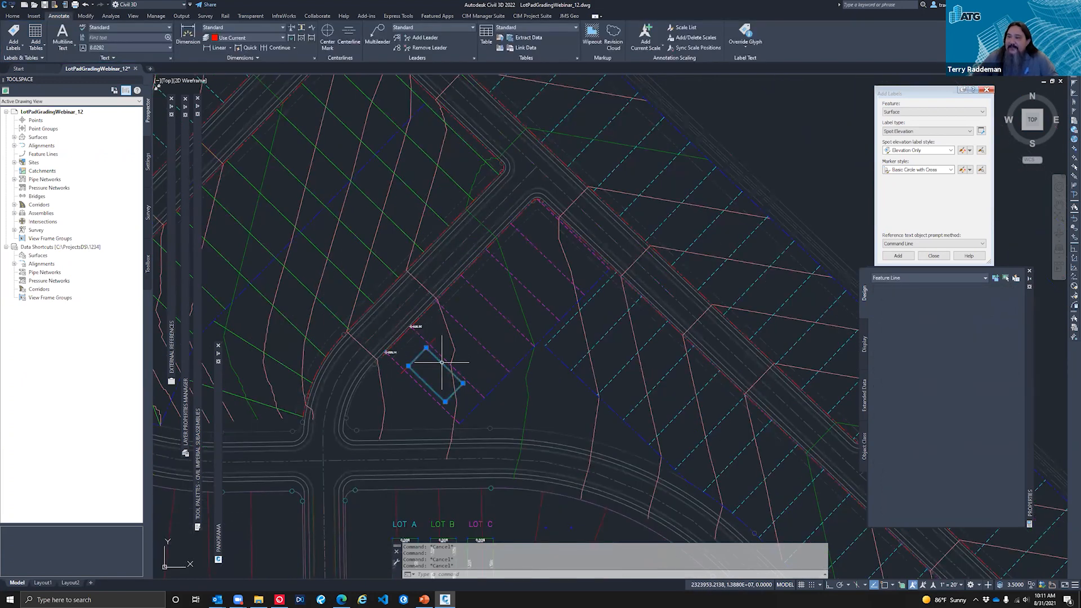
{"action": "scroll", "coordinate": [431, 366], "scroll_direction": "down", "scroll_amount": 3}
{"action": "key", "text": "Escape"}
{"action": "scroll", "coordinate": [431, 267], "scroll_direction": "up", "scroll_amount": 3}
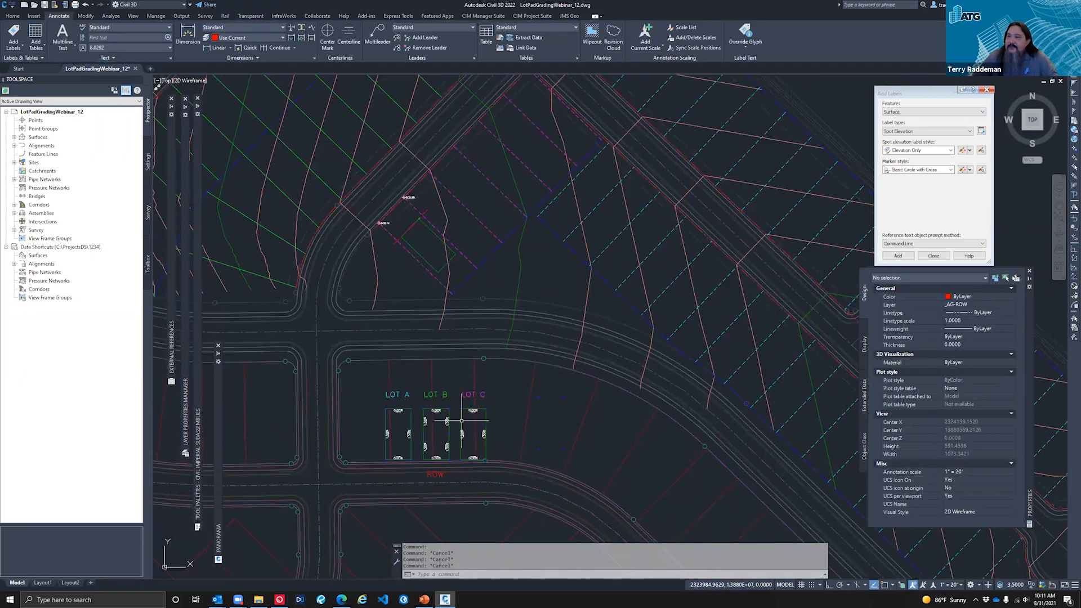
{"action": "scroll", "coordinate": [462, 434], "scroll_direction": "up", "scroll_amount": 6}
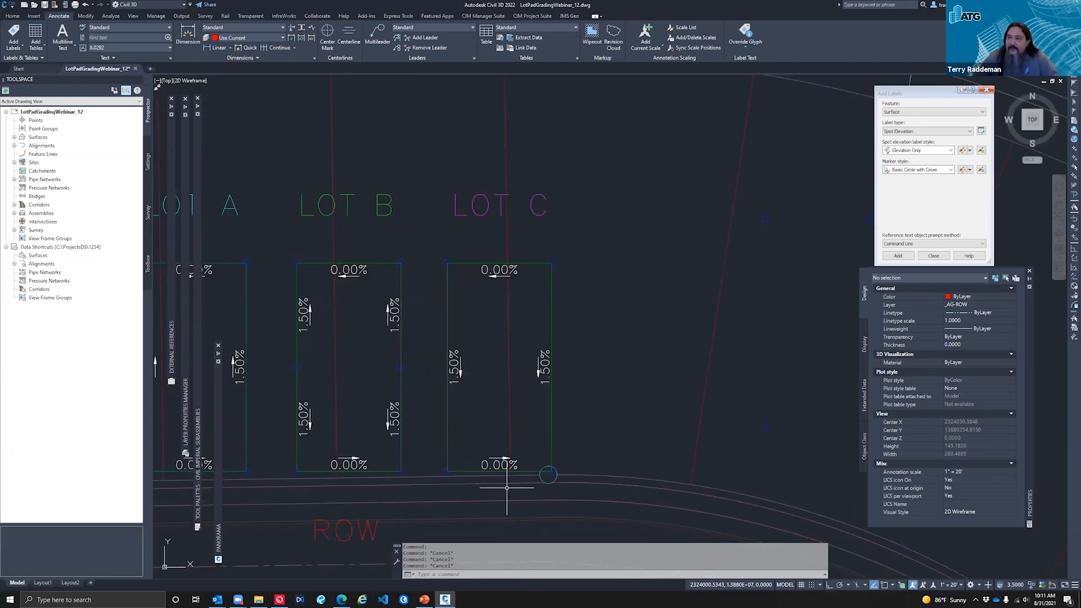
{"action": "scroll", "coordinate": [383, 434], "scroll_direction": "down", "scroll_amount": 4}
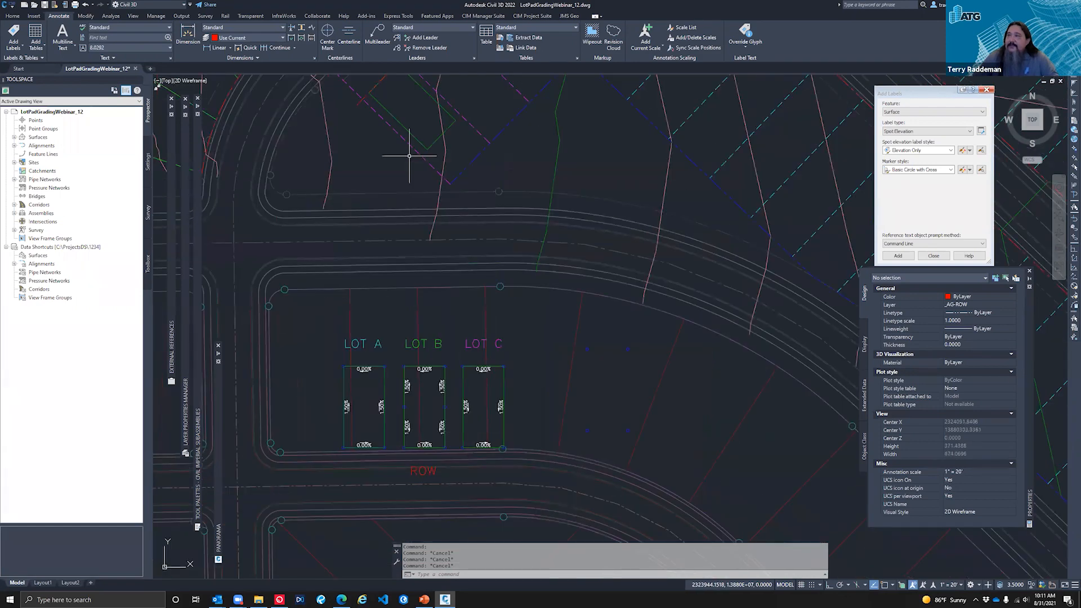
{"action": "scroll", "coordinate": [415, 150], "scroll_direction": "down", "scroll_amount": 4}
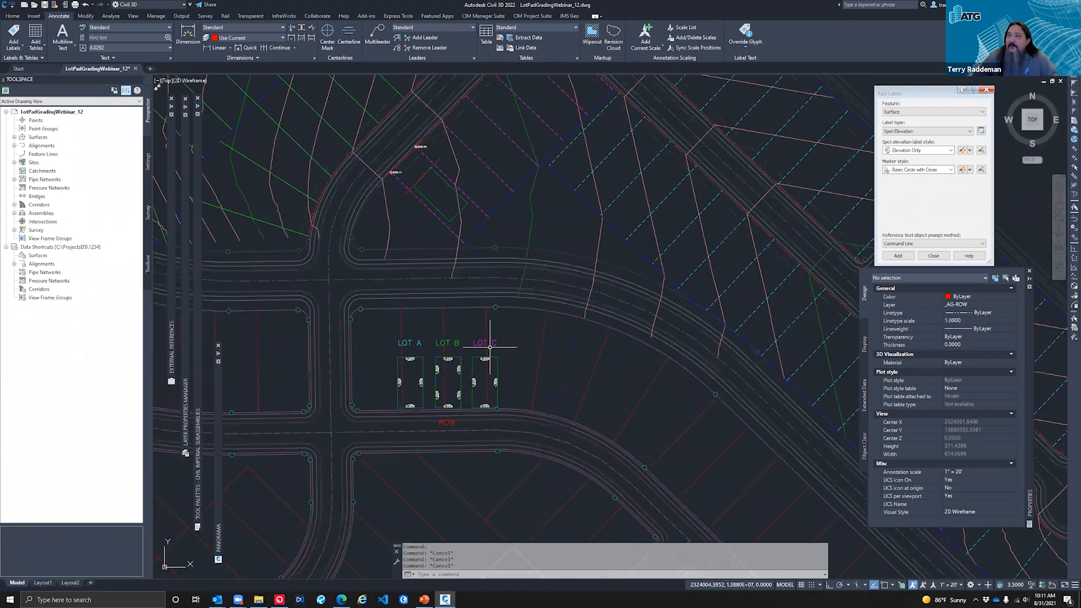
{"action": "scroll", "coordinate": [434, 228], "scroll_direction": "up", "scroll_amount": 4}
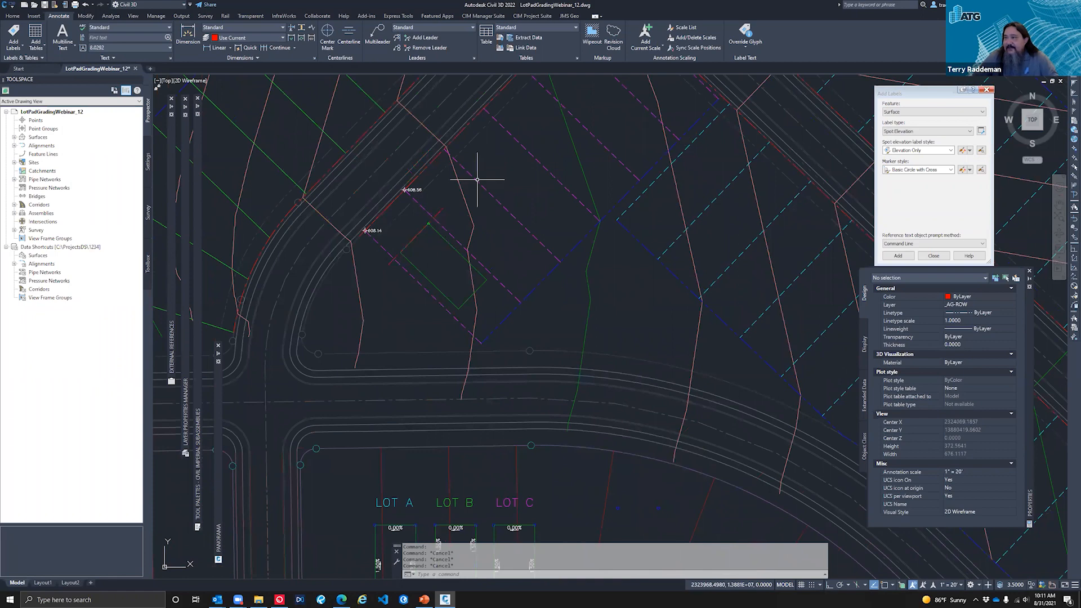
{"action": "scroll", "coordinate": [439, 367], "scroll_direction": "down", "scroll_amount": 3}
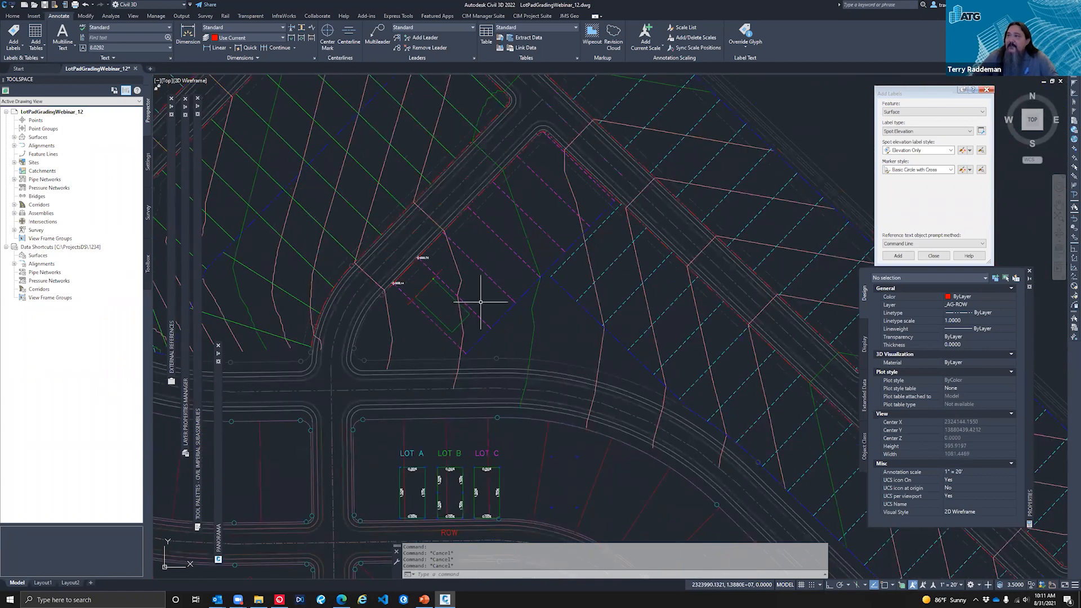
{"action": "scroll", "coordinate": [500, 305], "scroll_direction": "up", "scroll_amount": 2}
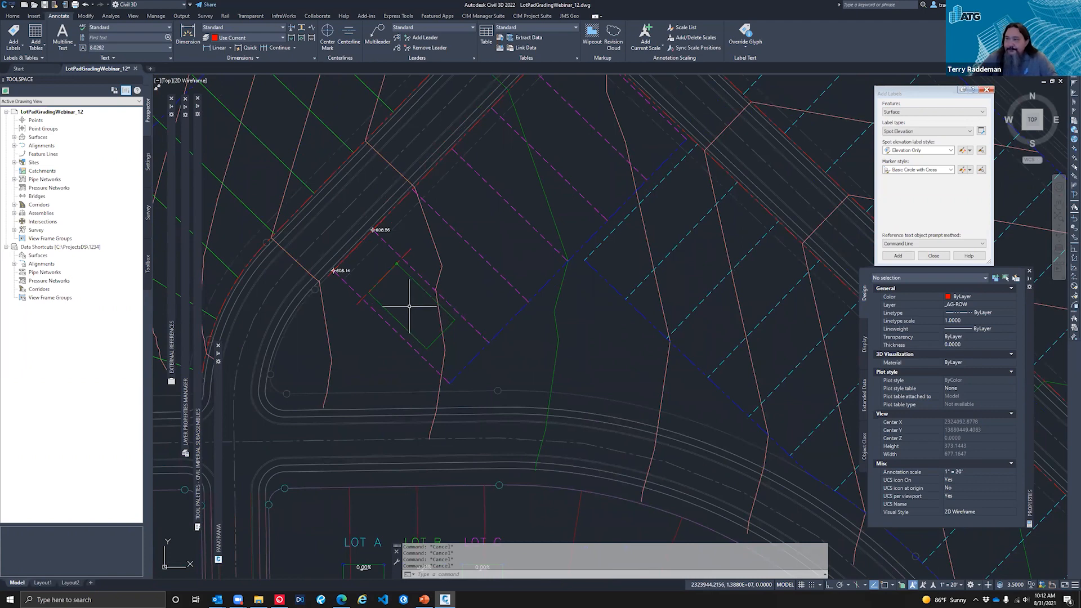
Delete the manually placed grading pad and its setback line from the lot, keeping the two spot elevation labels
{"action": "scroll", "coordinate": [392, 271], "scroll_direction": "up", "scroll_amount": 2}
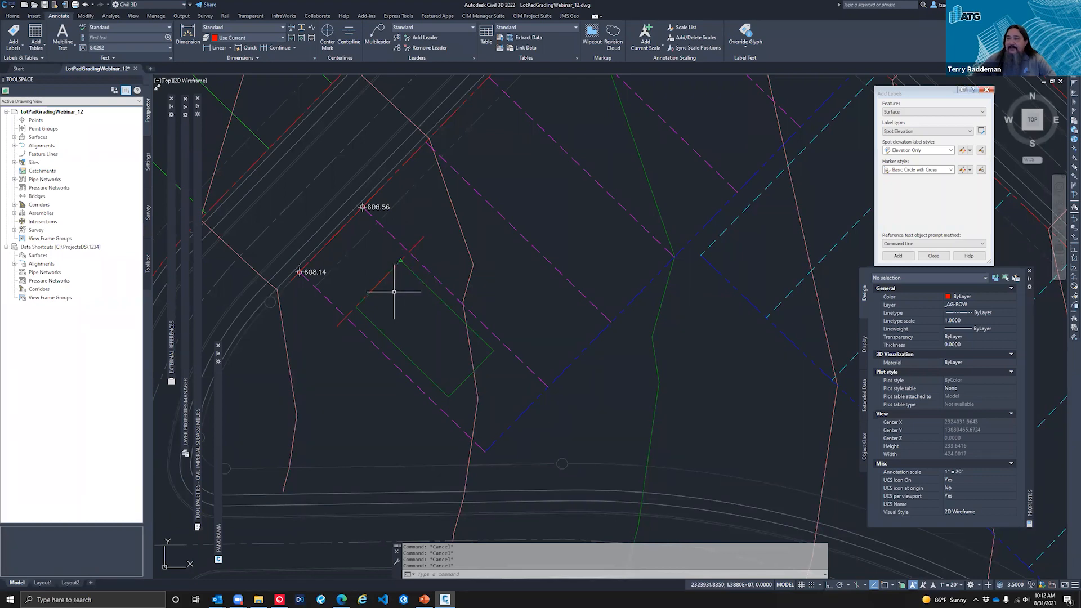
{"action": "left_click", "coordinate": [309, 271]}
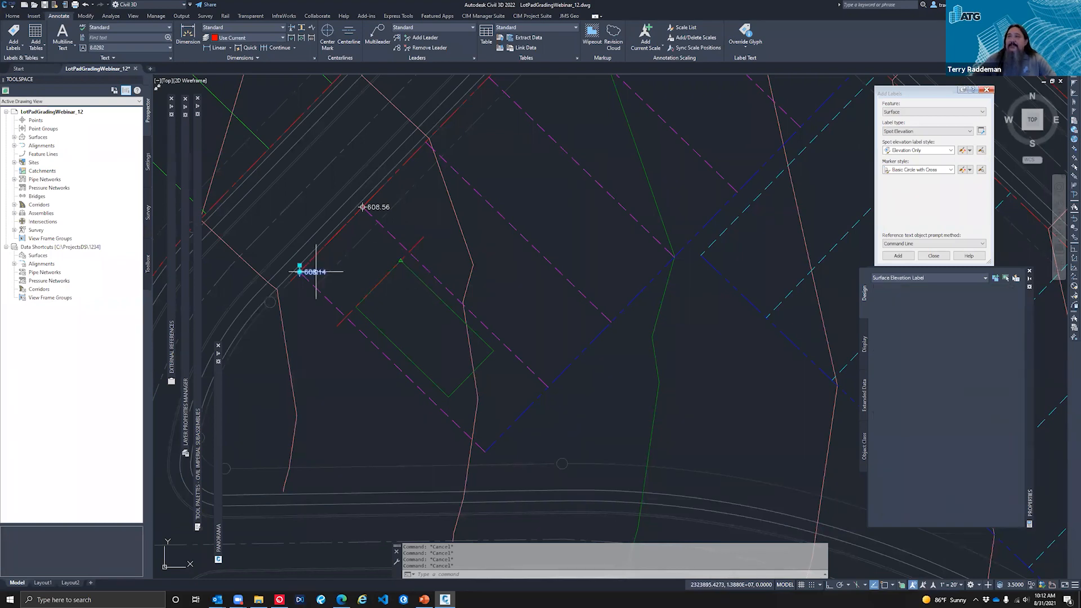
{"action": "key", "text": "Escape"}
{"action": "left_click", "coordinate": [392, 281]}
{"action": "key", "text": "Escape"}
{"action": "left_click", "coordinate": [390, 265]}
{"action": "left_click", "coordinate": [358, 296]}
{"action": "key", "text": "Delete"}
{"action": "key", "text": "Escape"}
{"action": "key", "text": "Escape"}
{"action": "scroll", "coordinate": [383, 337], "scroll_direction": "down", "scroll_amount": 4}
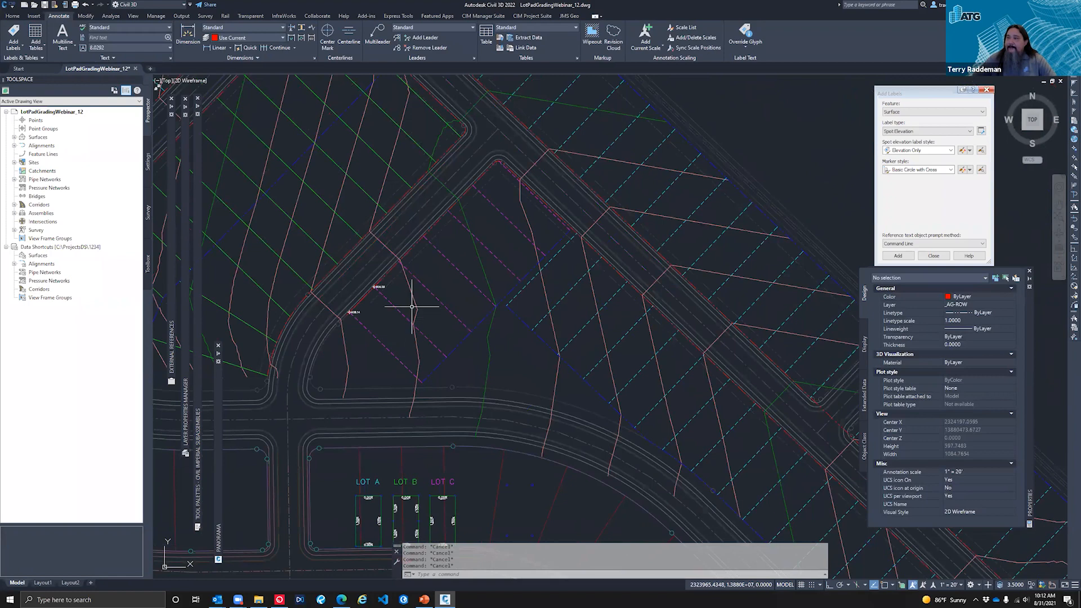
Open the Auto Grader clear of the lot layout and select the Side Lot A grading family
{"action": "scroll", "coordinate": [360, 332], "scroll_direction": "down", "scroll_amount": 3}
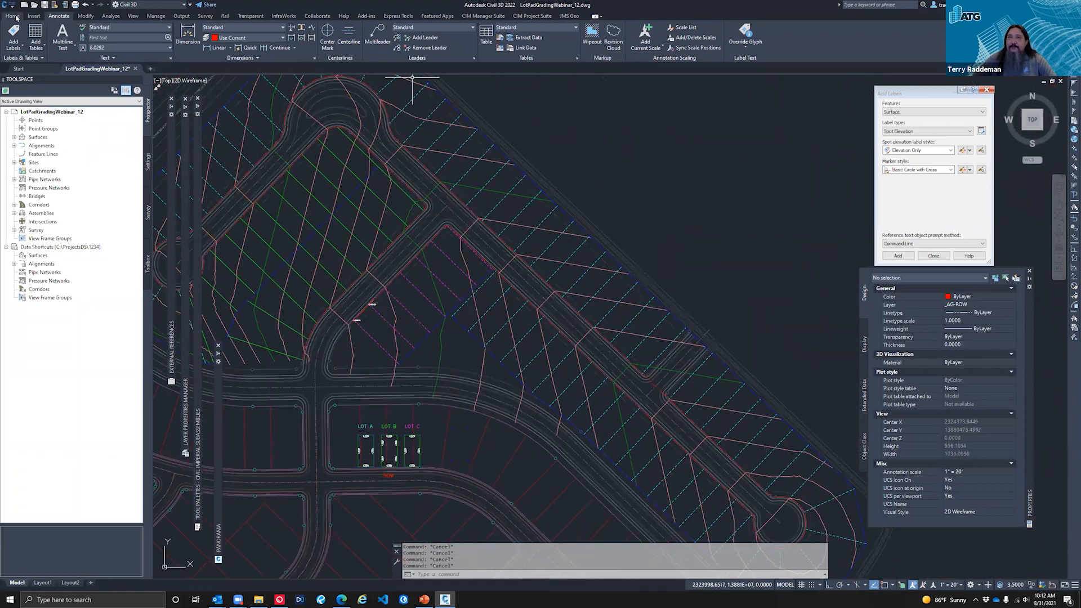
{"action": "left_click", "coordinate": [532, 16]}
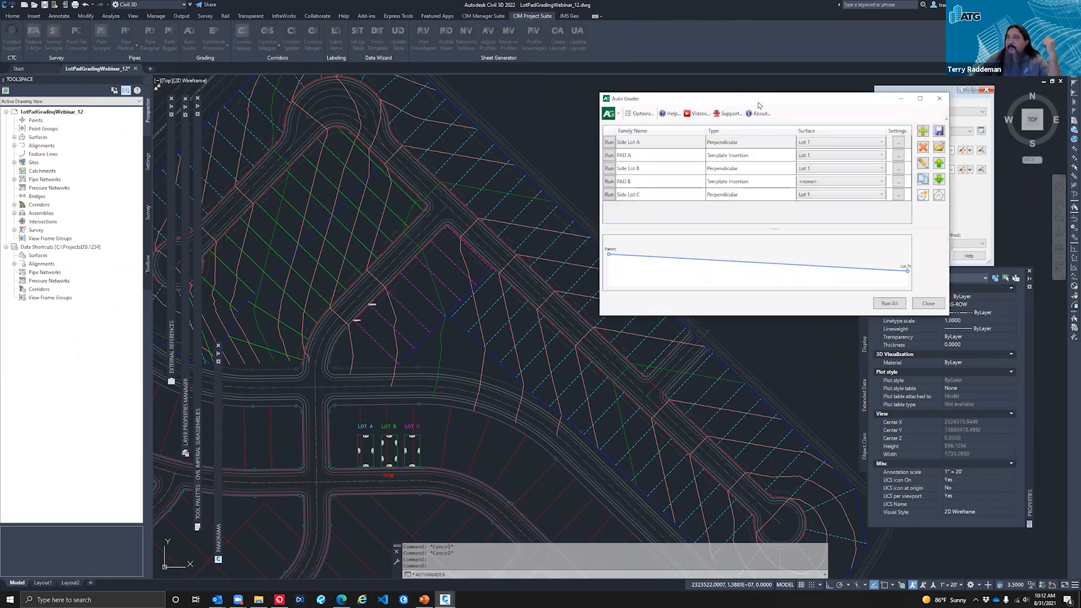
{"action": "left_click_drag", "start_coordinate": [758, 106], "coordinate": [648, 99]}
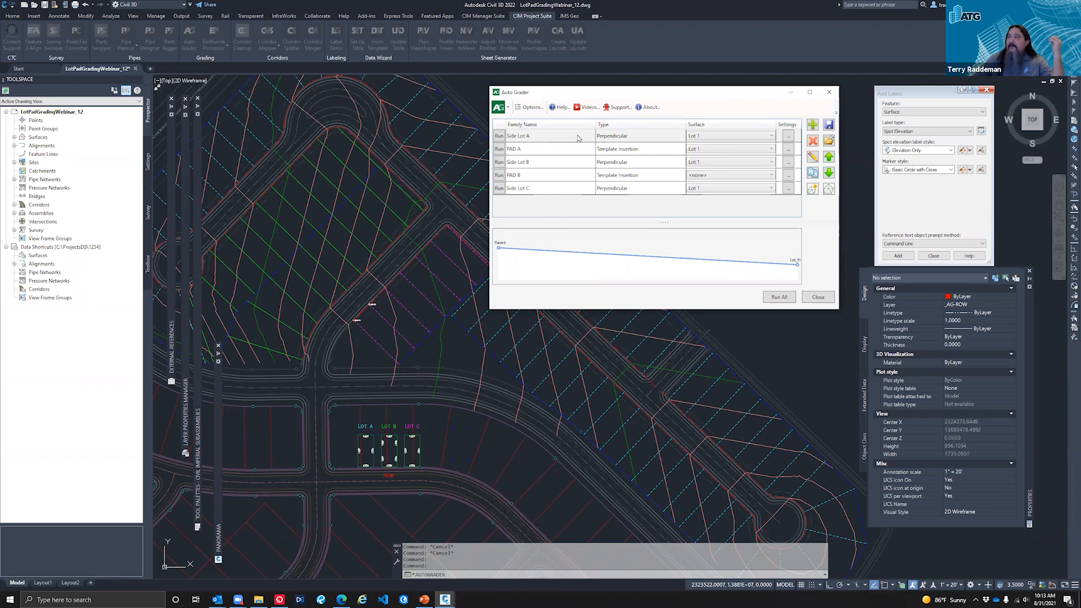
{"action": "left_click", "coordinate": [617, 139]}
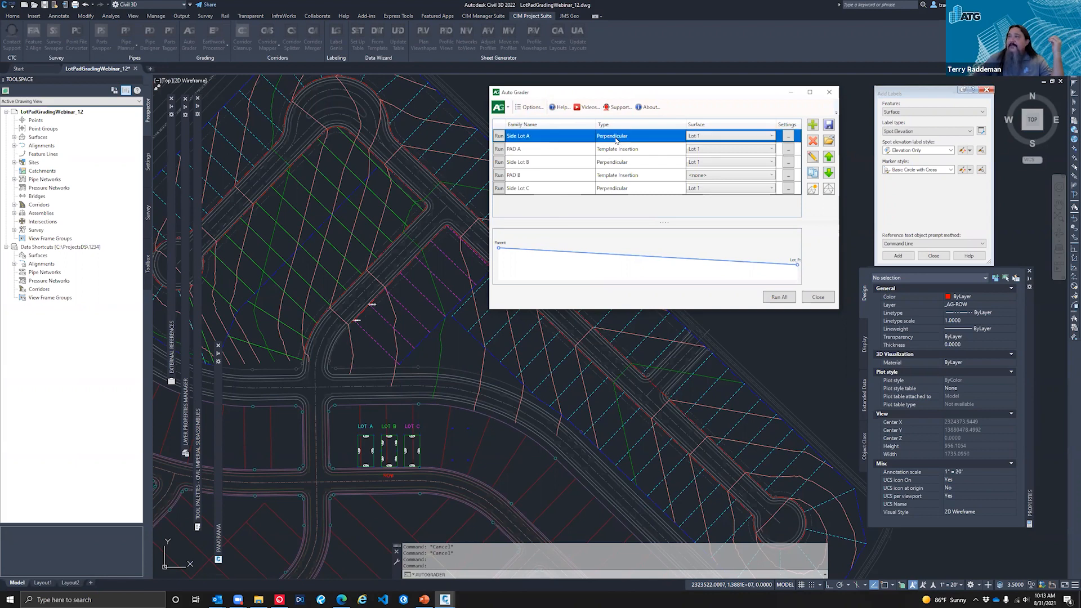
Review the Parallel, Perpendicular and Template Insertion types for a new grading family, then close the Auto Grader without creating one
{"action": "left_click", "coordinate": [811, 125]}
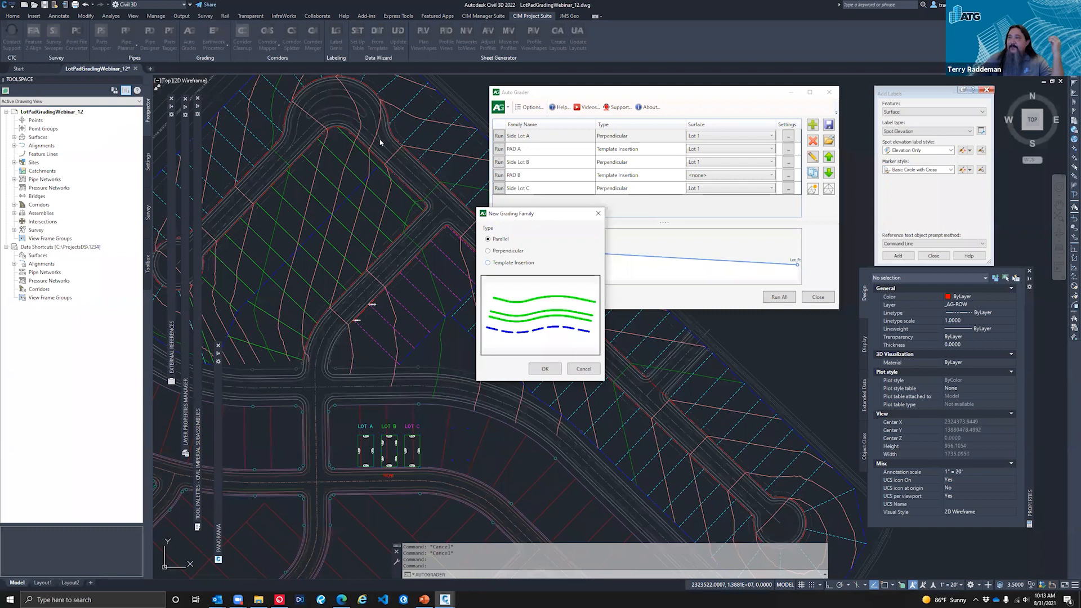
{"action": "left_click_drag", "start_coordinate": [538, 215], "coordinate": [380, 139]}
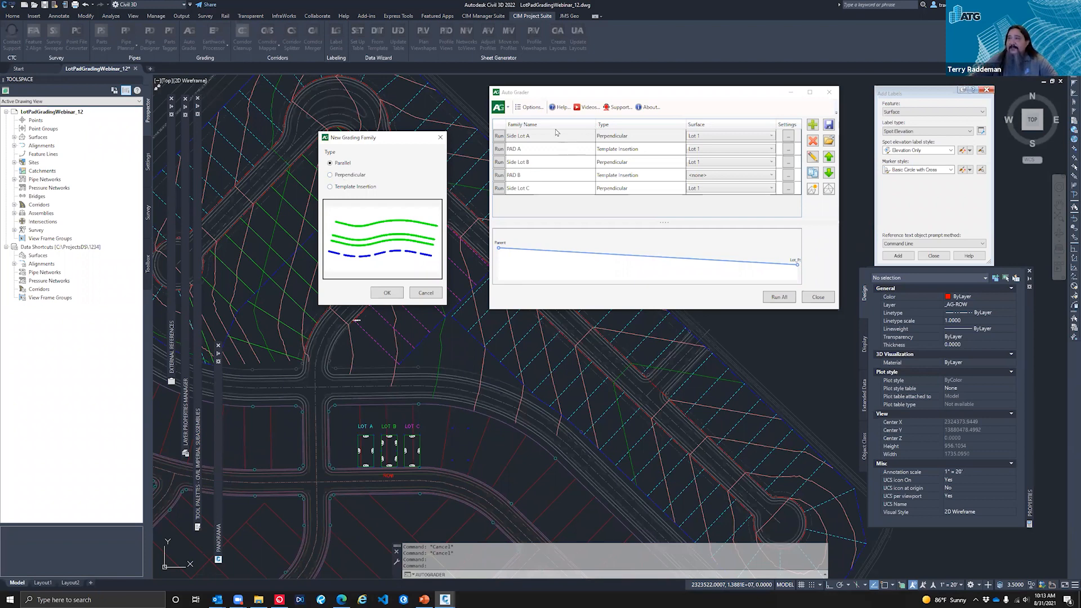
{"action": "left_click", "coordinate": [338, 176]}
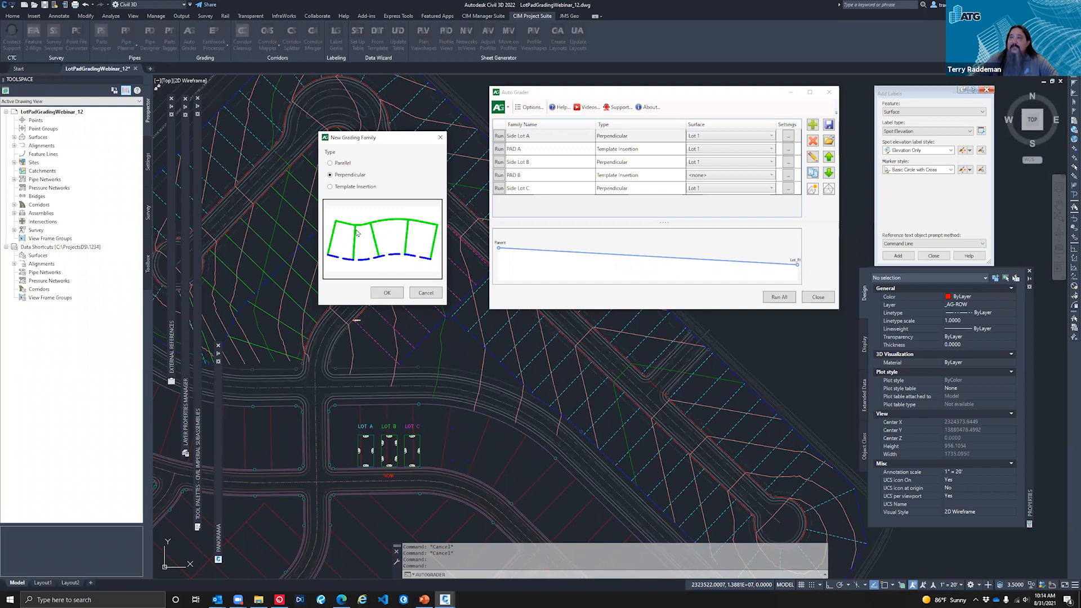
{"action": "left_click", "coordinate": [336, 190]}
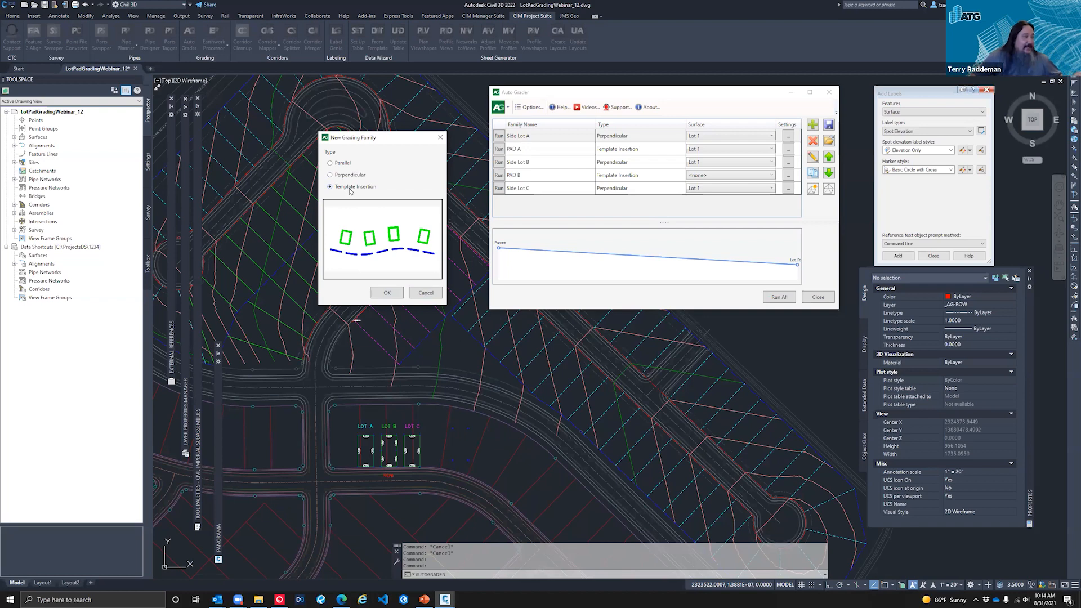
{"action": "left_click", "coordinate": [426, 293]}
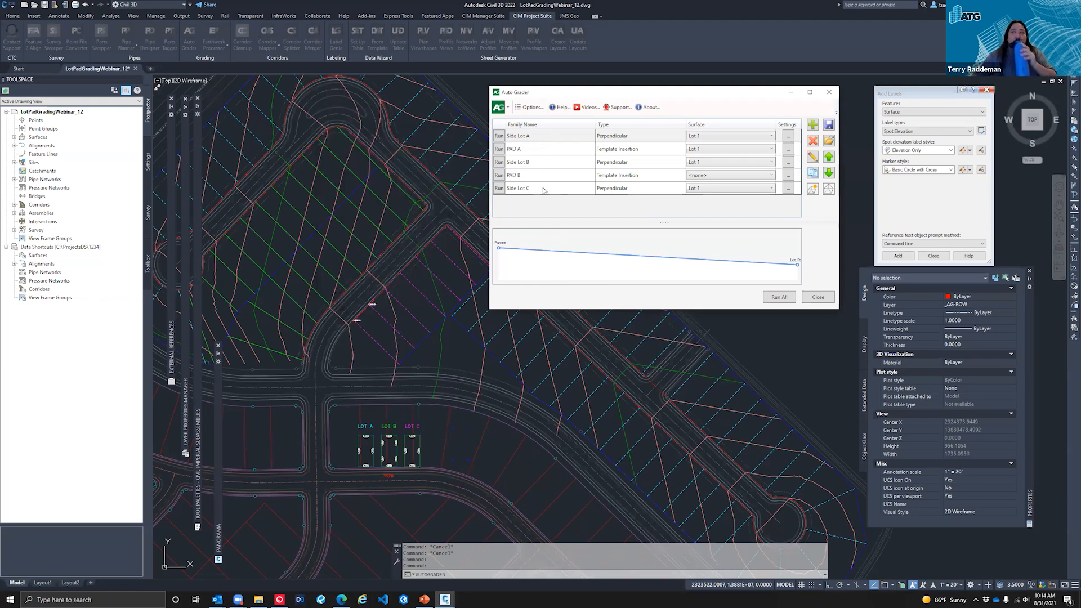
{"action": "left_click", "coordinate": [543, 189]}
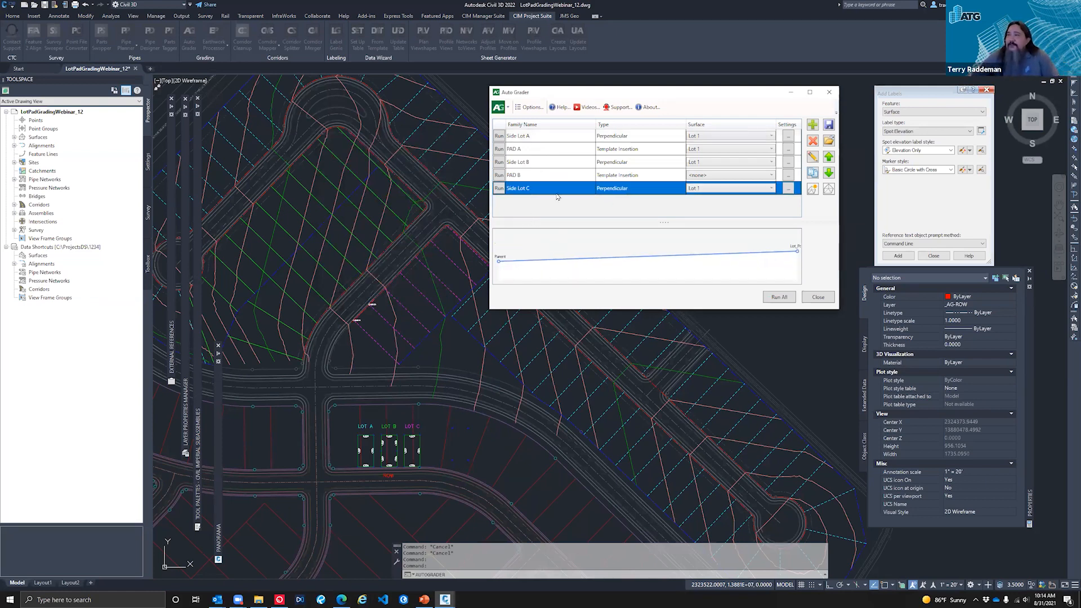
{"action": "left_click", "coordinate": [819, 297]}
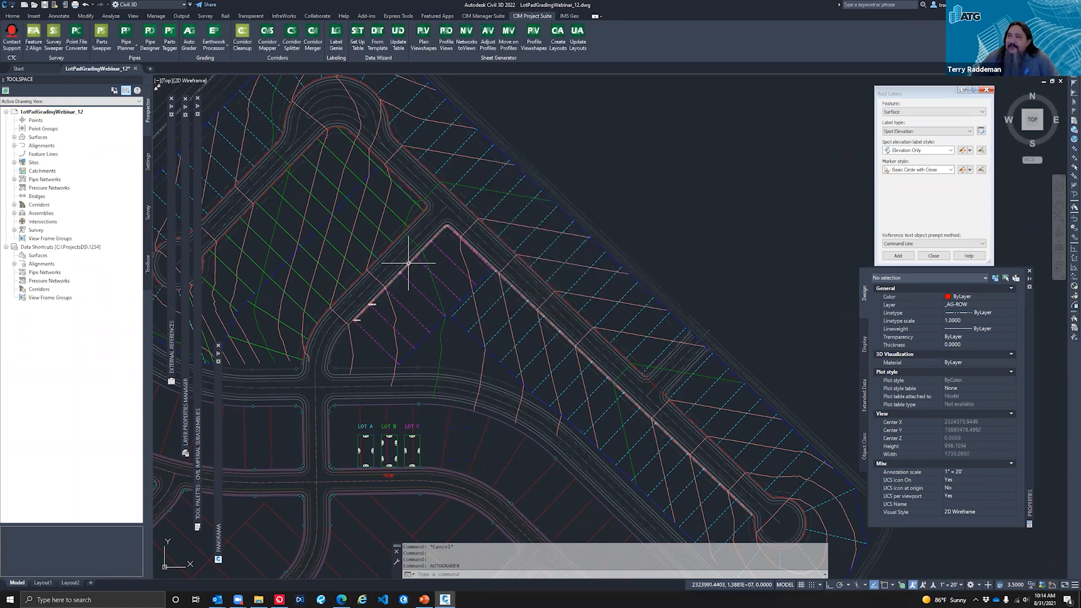
Inspect the front ROW, back lot and side lot feature lines and their styles where they meet around the lots
{"action": "left_click", "coordinate": [409, 262]}
{"action": "key", "text": "Escape"}
{"action": "key", "text": "Escape"}
{"action": "key", "text": "Escape"}
{"action": "left_click", "coordinate": [473, 337]}
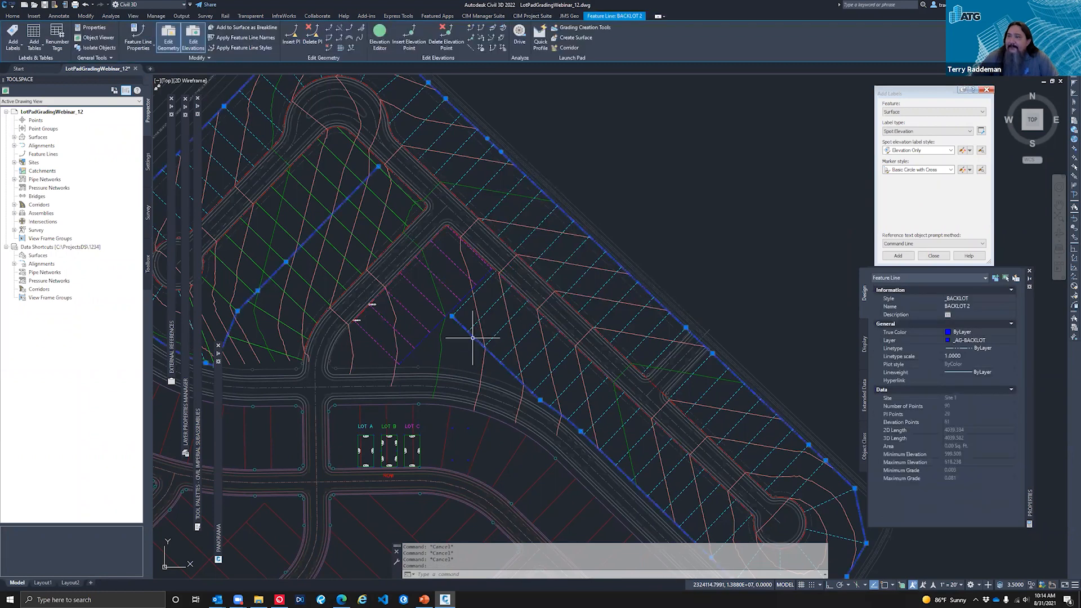
{"action": "key", "text": "Escape"}
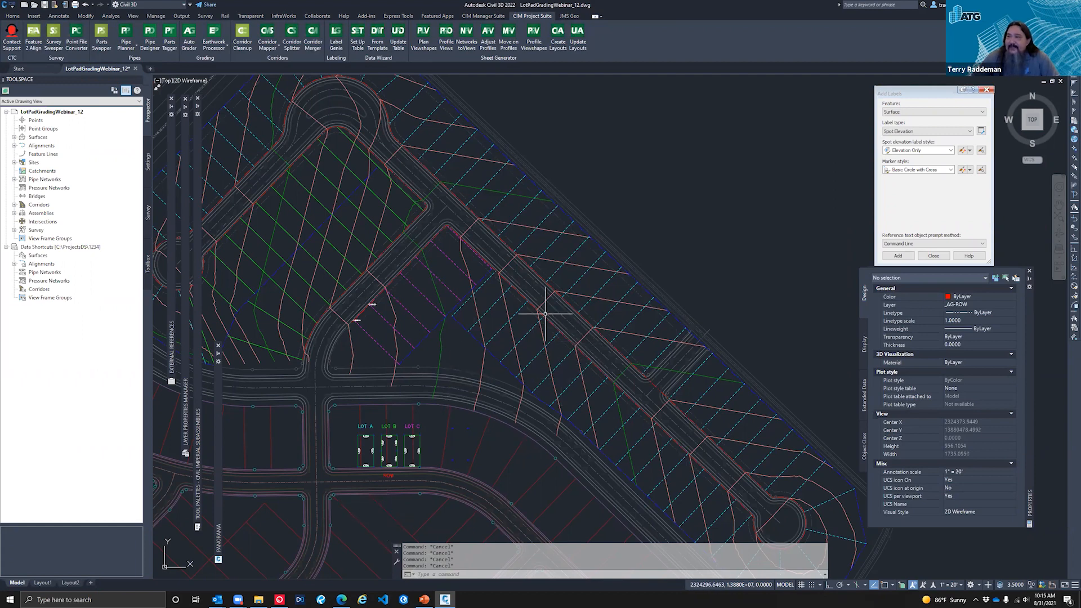
{"action": "left_click", "coordinate": [488, 310]}
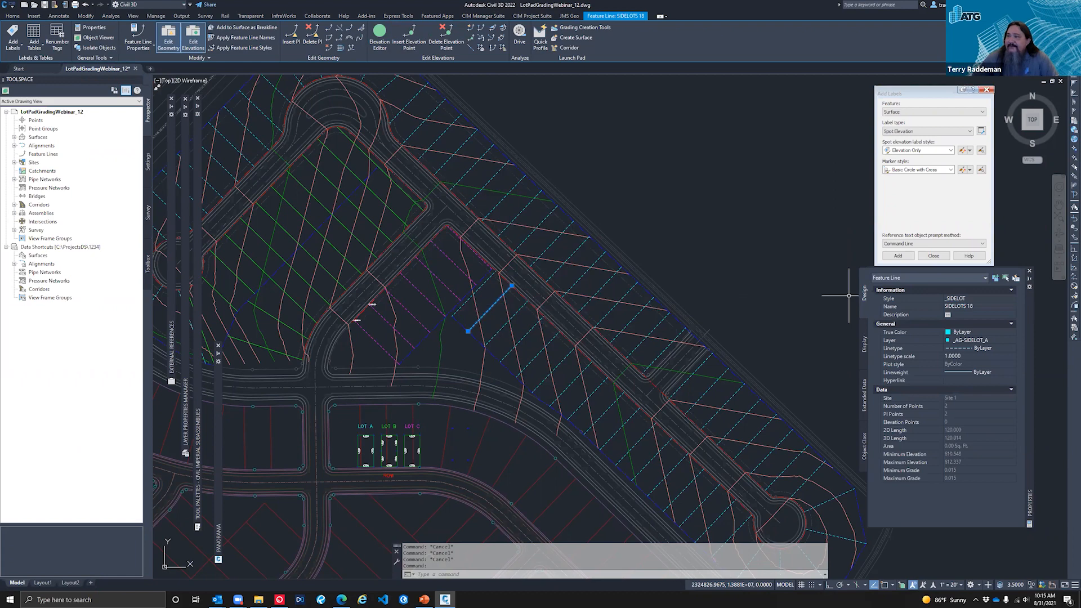
{"action": "key", "text": "Escape"}
{"action": "left_click", "coordinate": [459, 322]}
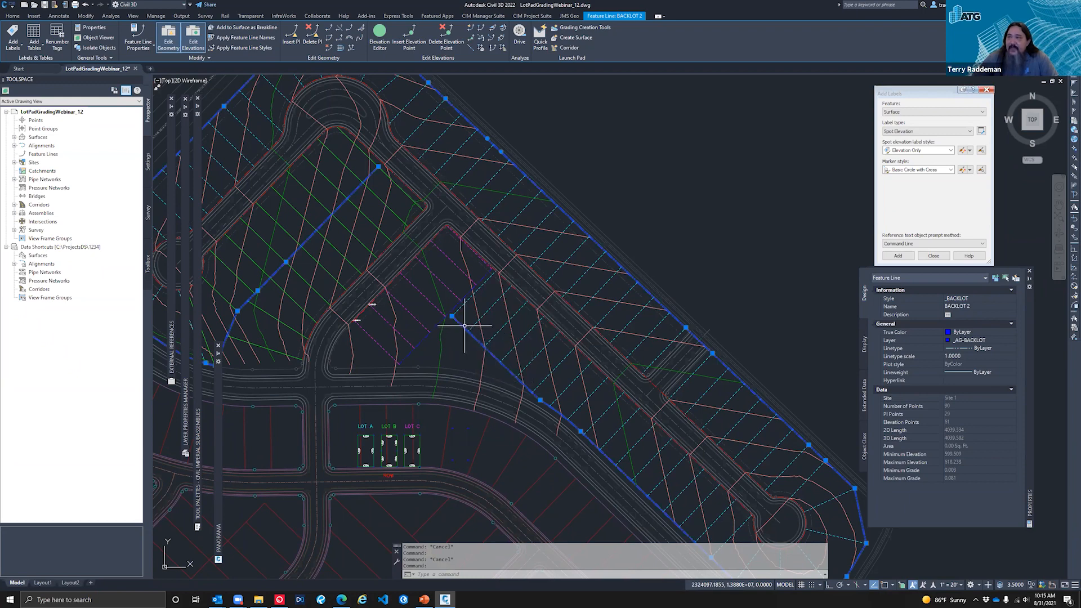
{"action": "key", "text": "Escape"}
{"action": "left_click", "coordinate": [489, 309]}
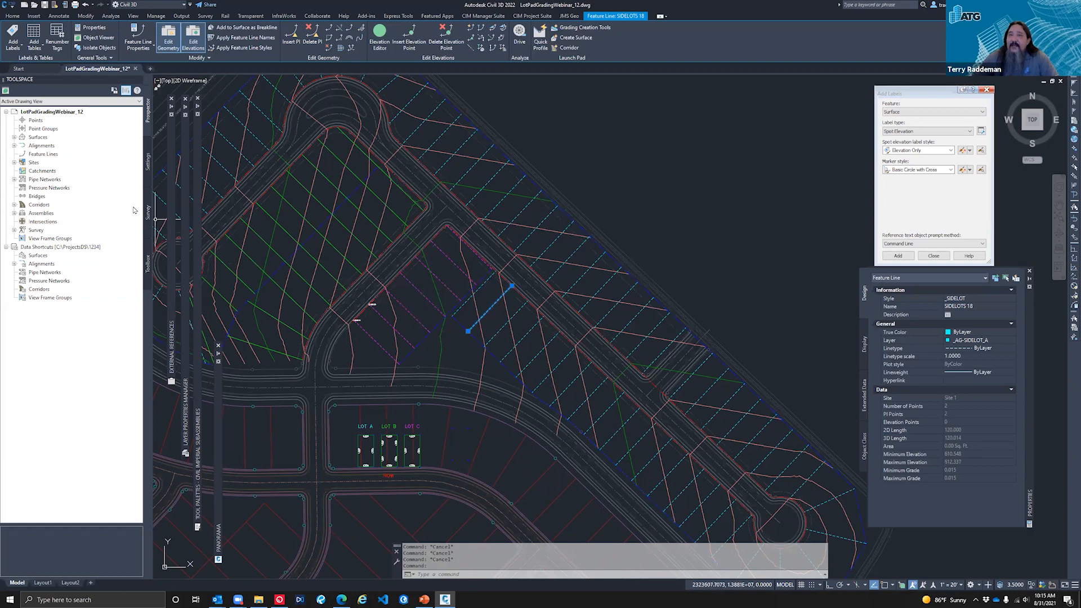
Open the feature line properties of Site 1 and show the split point resolution options
{"action": "left_click", "coordinate": [14, 163]}
{"action": "left_click", "coordinate": [22, 170]}
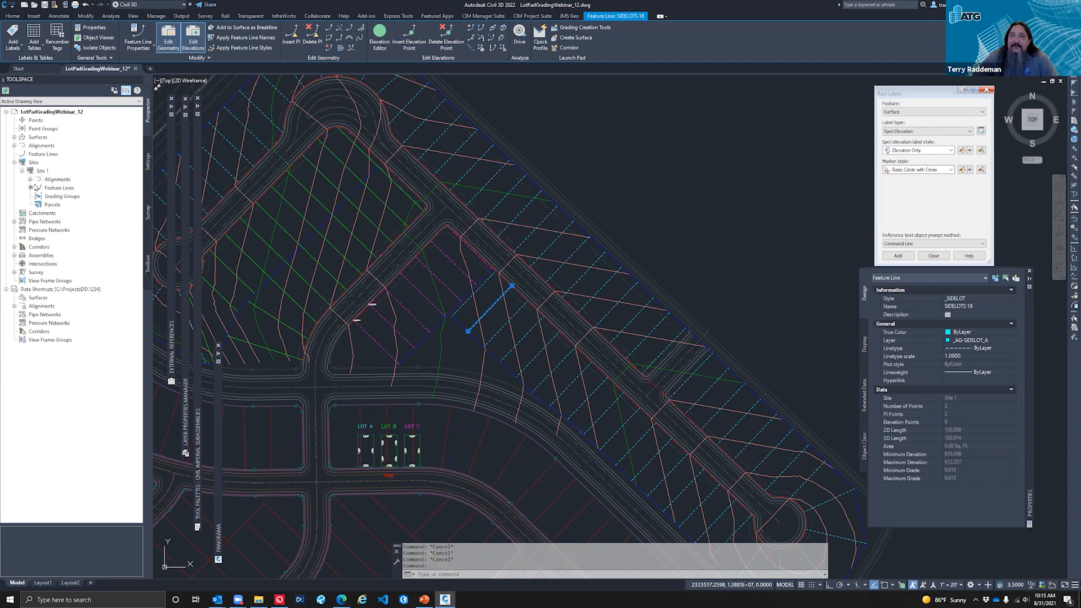
{"action": "right_click", "coordinate": [61, 188]}
{"action": "left_click", "coordinate": [98, 195]}
{"action": "left_click", "coordinate": [529, 211]}
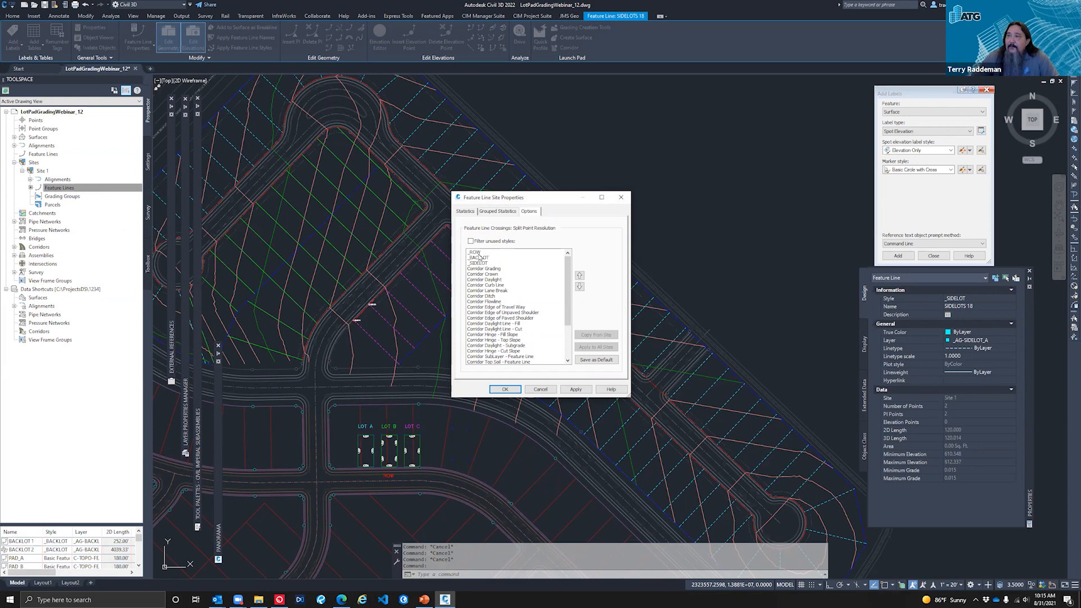
Review the split point priority order of the _ROW, _BACKLOT and _SIDELOT styles, then leave the site properties
{"action": "left_click", "coordinate": [481, 253]}
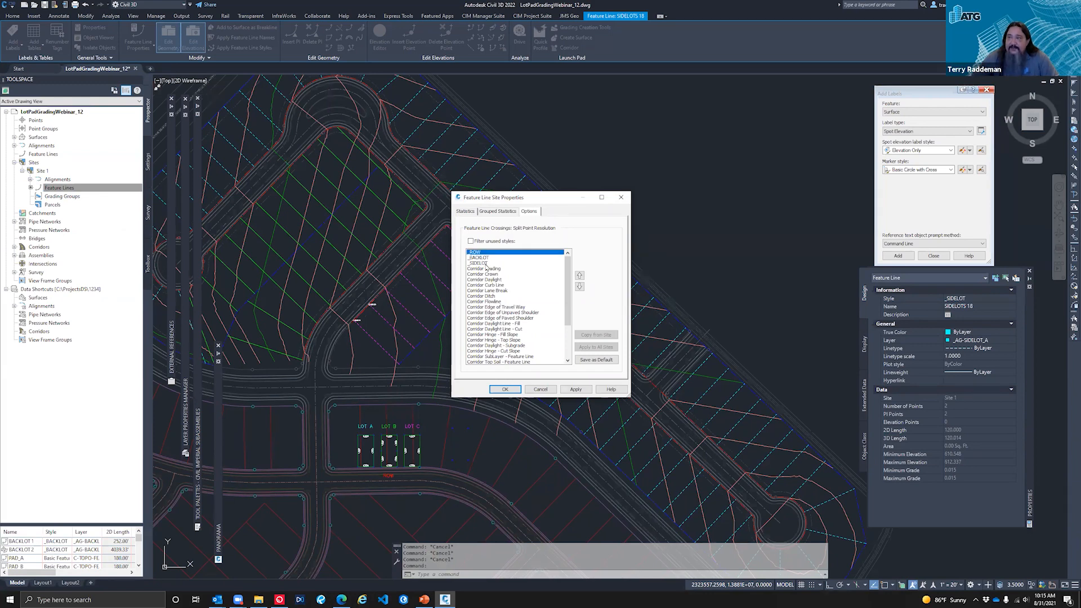
{"action": "left_click", "coordinate": [482, 263]}
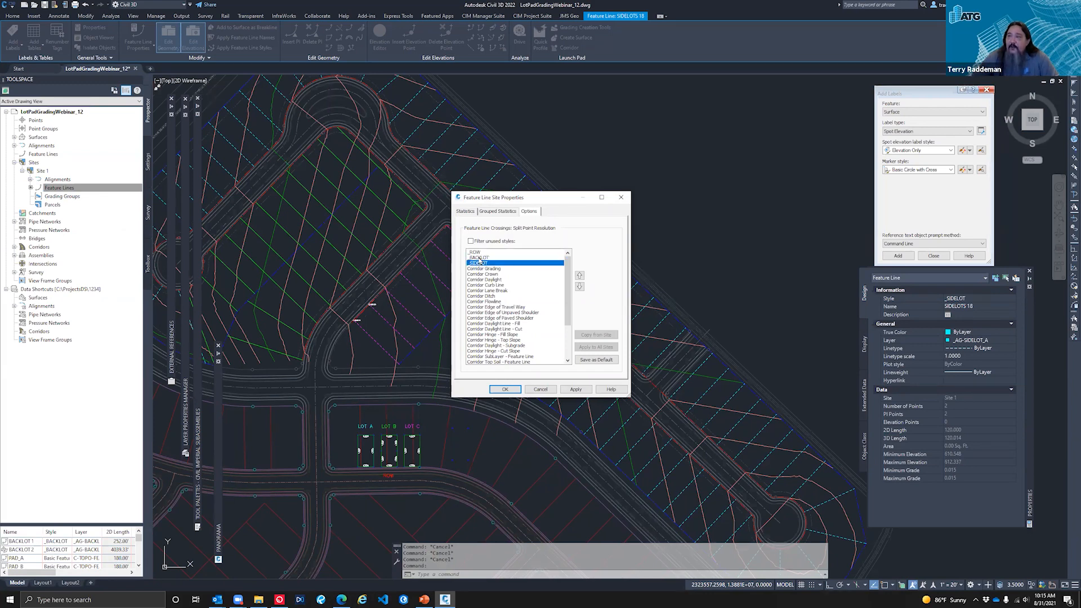
{"action": "left_click", "coordinate": [479, 258]}
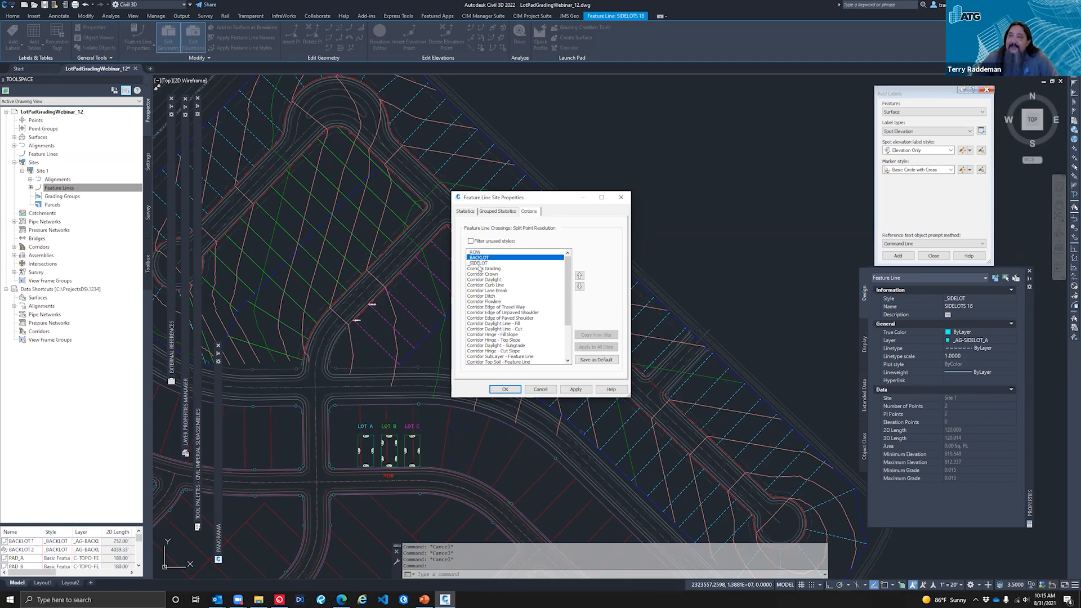
{"action": "left_click", "coordinate": [477, 264]}
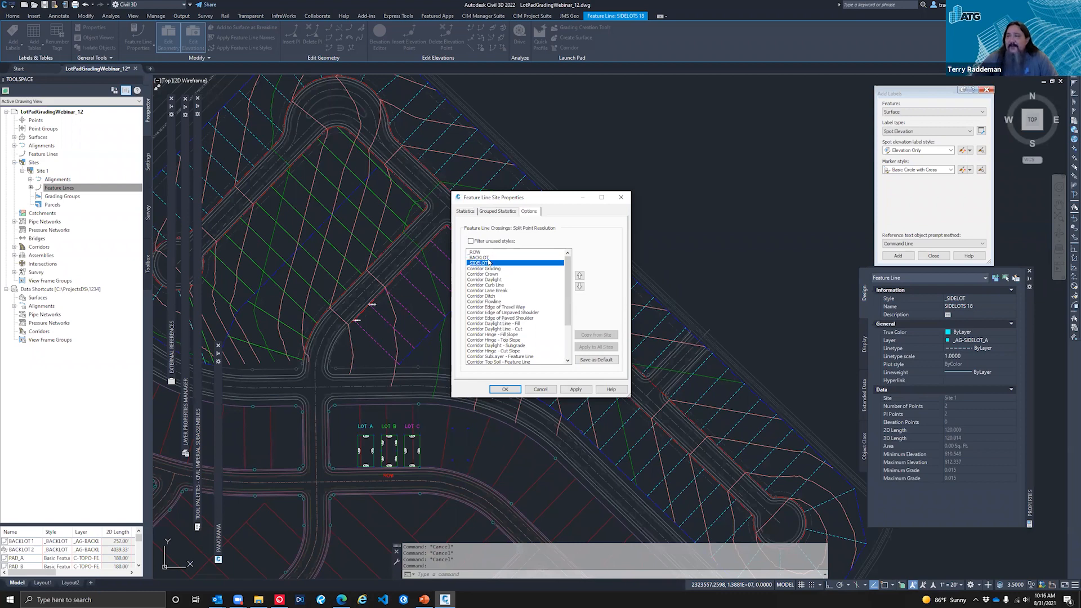
{"action": "left_click", "coordinate": [477, 253]}
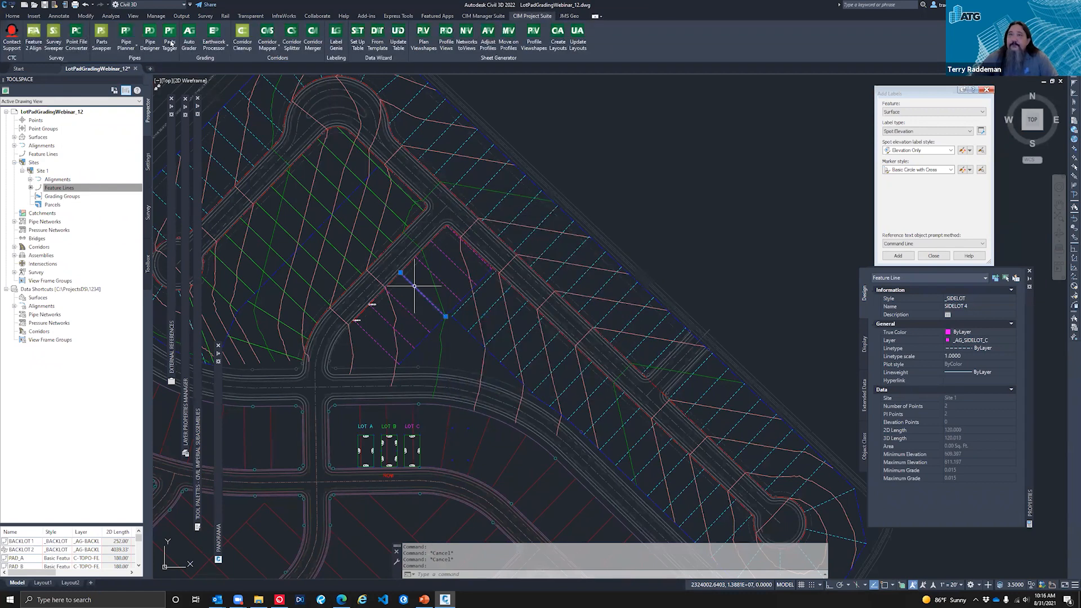
{"action": "key", "text": "Escape"}
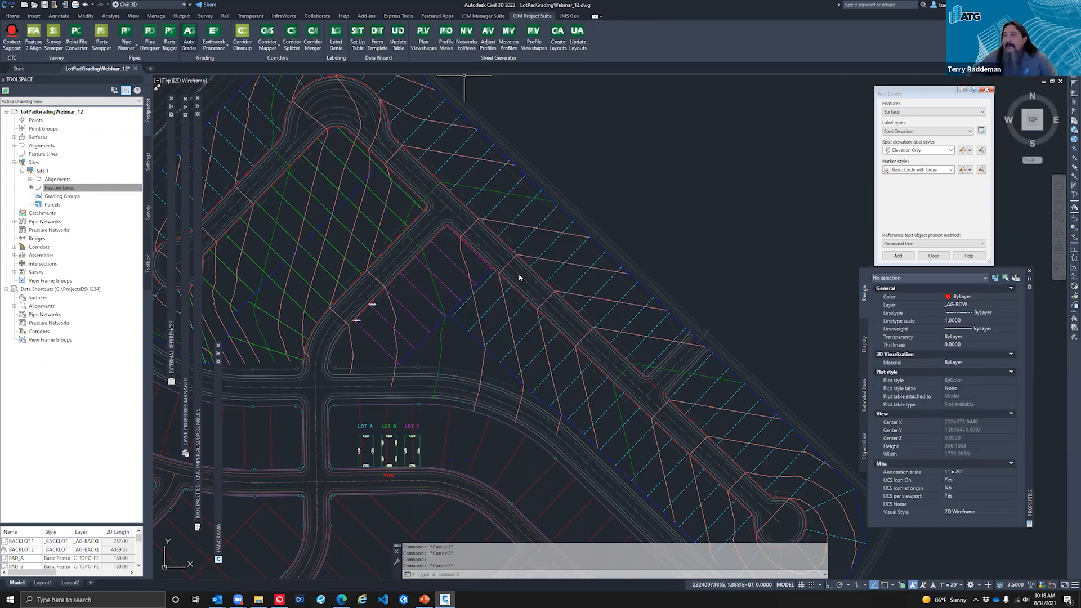
Reopen the Auto Grader with the Side Lot C family's settings, dismiss the feature line filters, and choose Distance at slope for the Lot_Ft grade break
{"action": "key", "text": "Return"}
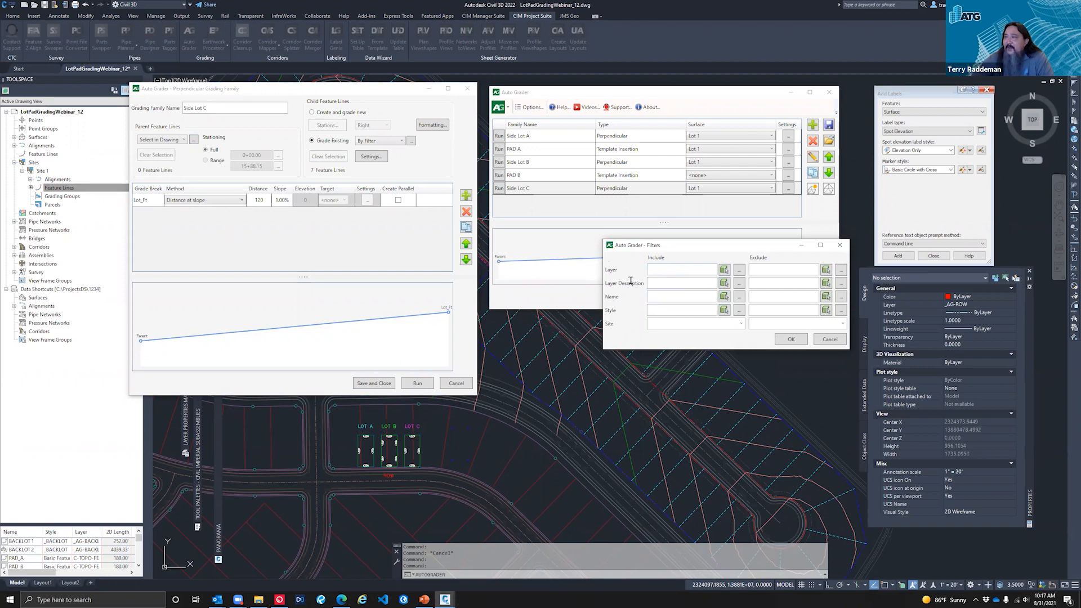
{"action": "left_click", "coordinate": [830, 339]}
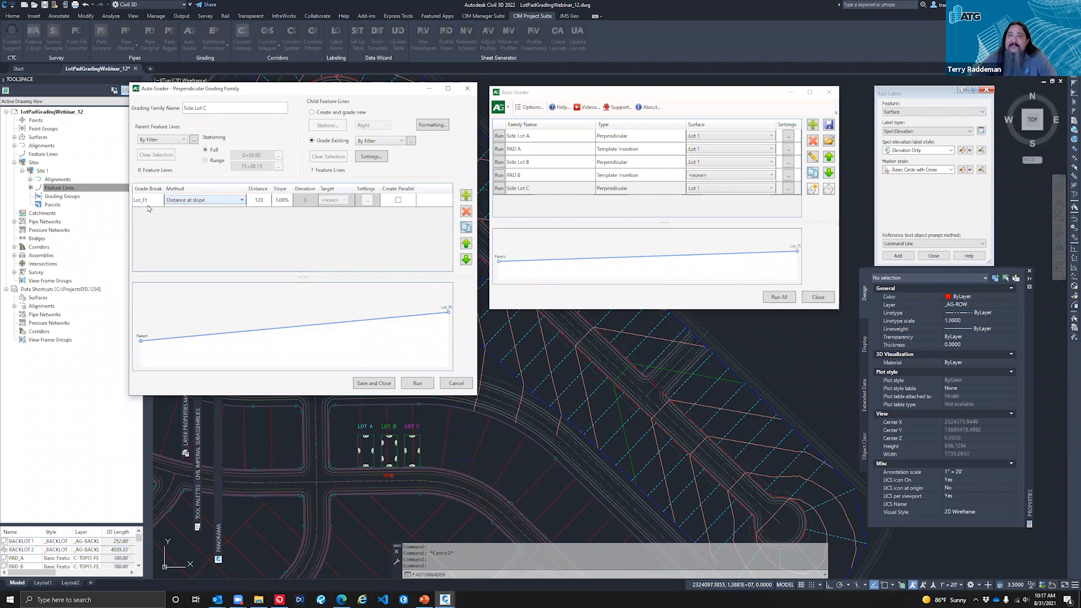
{"action": "left_click", "coordinate": [197, 200]}
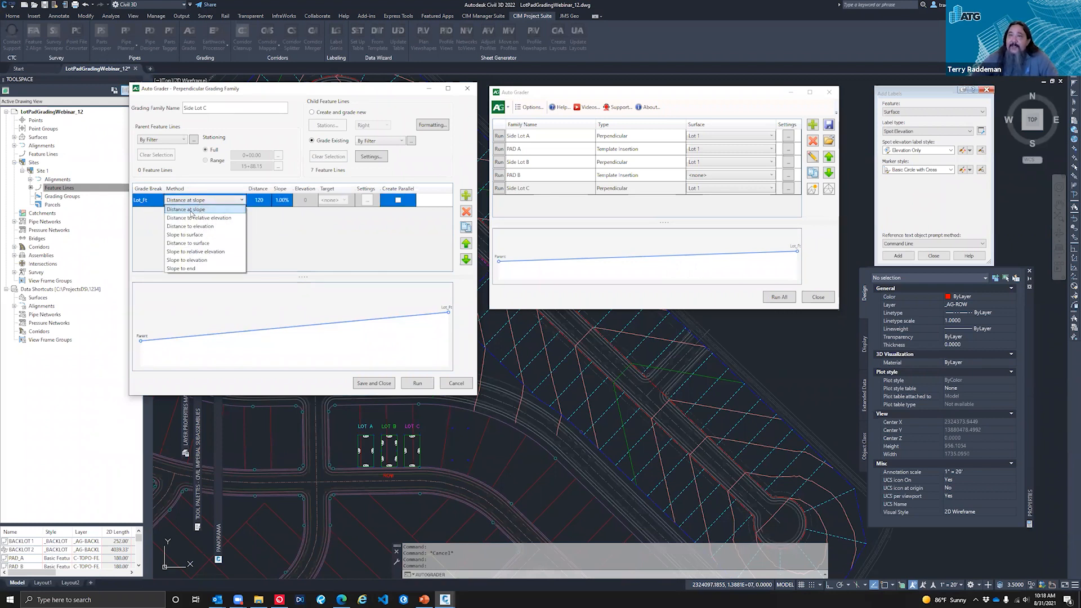
{"action": "left_click", "coordinate": [194, 210]}
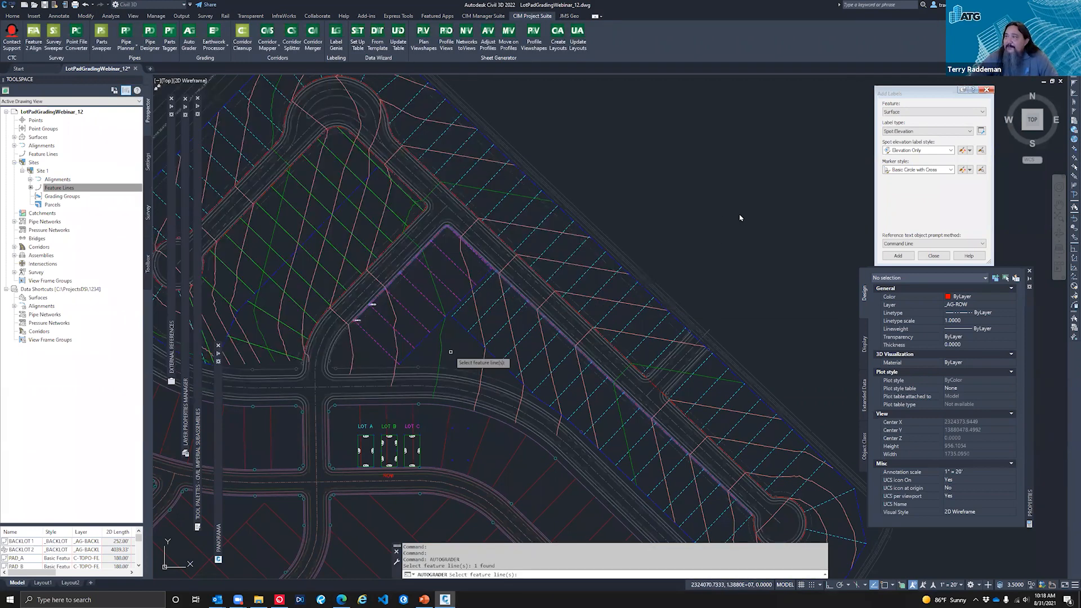
Finish picking the Side Lot C family's parent feature line and check its child feature line filters and grade existing settings
{"action": "key", "text": "Return"}
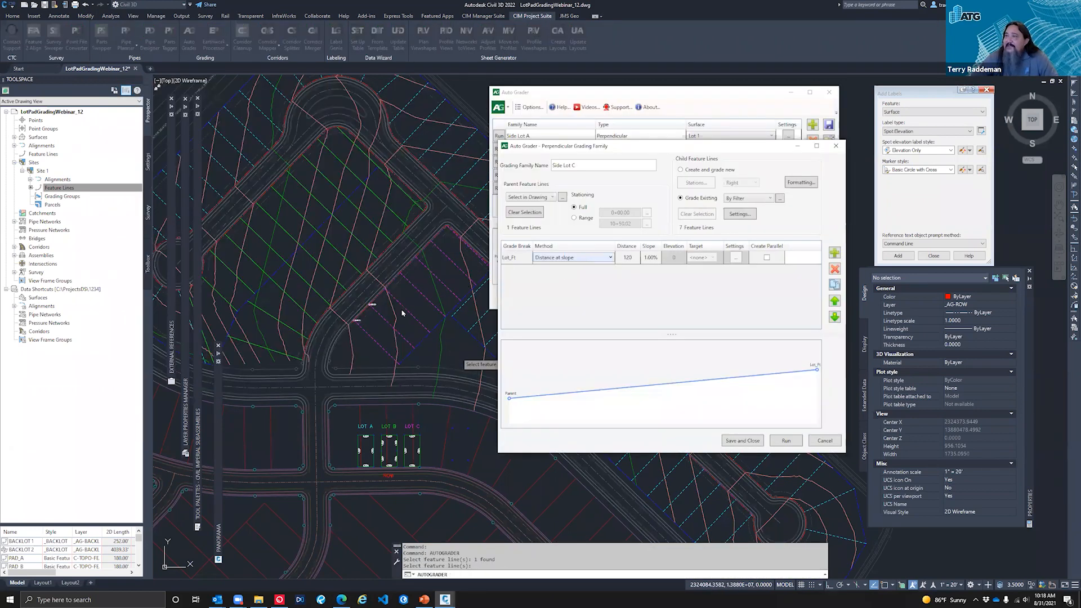
{"action": "left_click", "coordinate": [780, 199]}
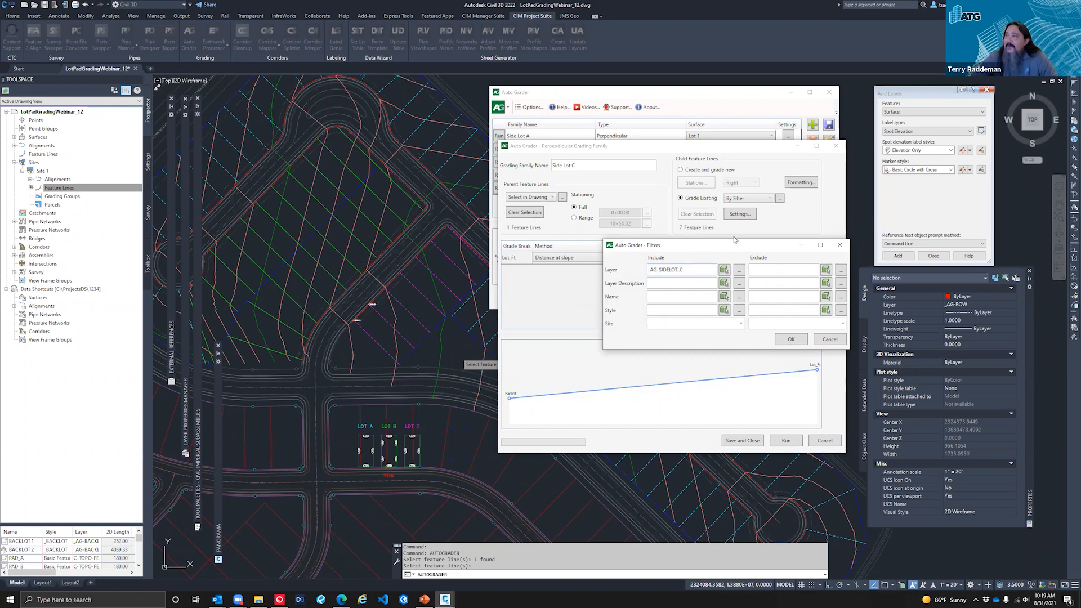
{"action": "left_click", "coordinate": [830, 339]}
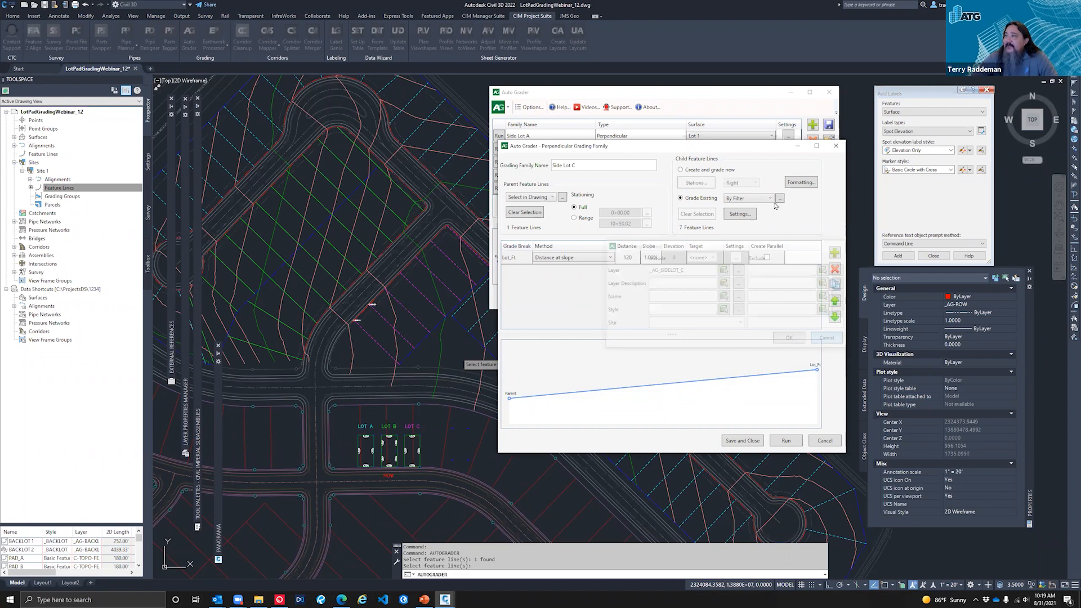
{"action": "left_click", "coordinate": [739, 215]}
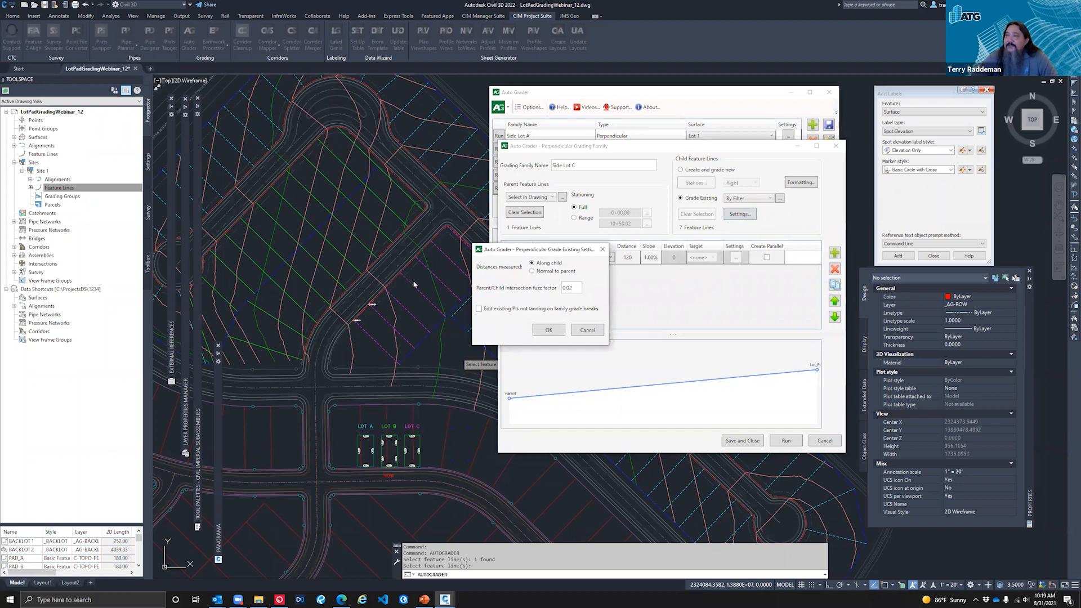
{"action": "left_click", "coordinate": [595, 331]}
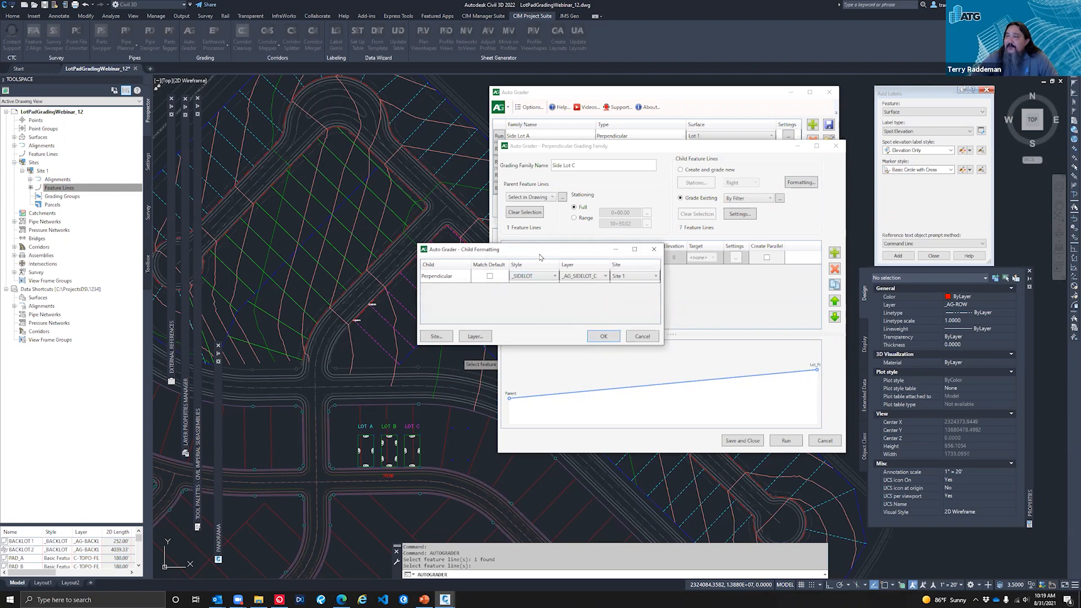
Review the style, layer and site in the Side Lot C family's child formatting, and leave the family without saving
{"action": "left_click_drag", "start_coordinate": [539, 257], "coordinate": [624, 294]}
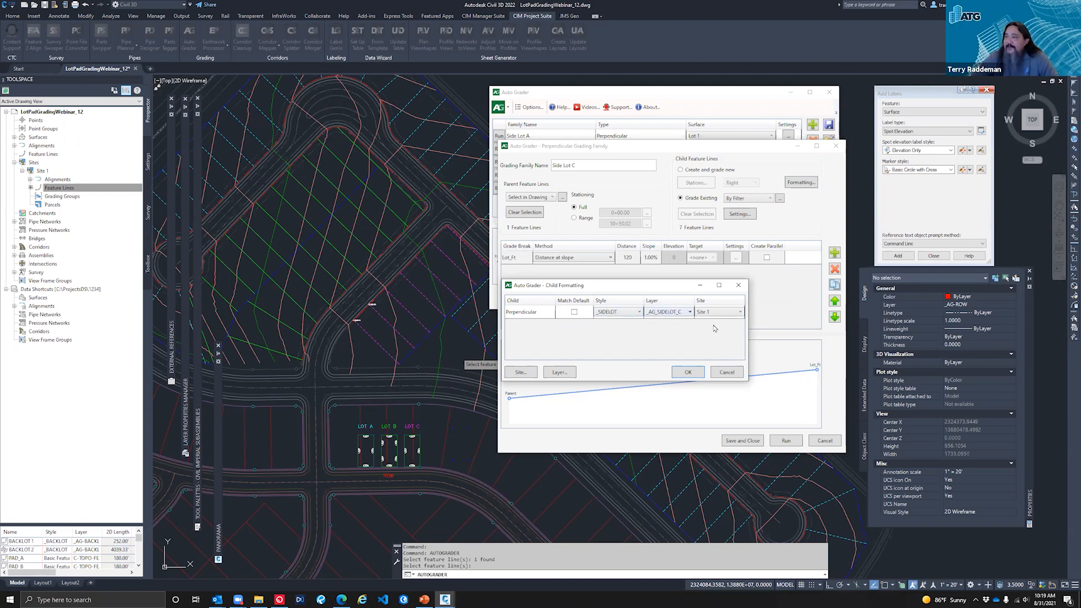
{"action": "left_click", "coordinate": [727, 372]}
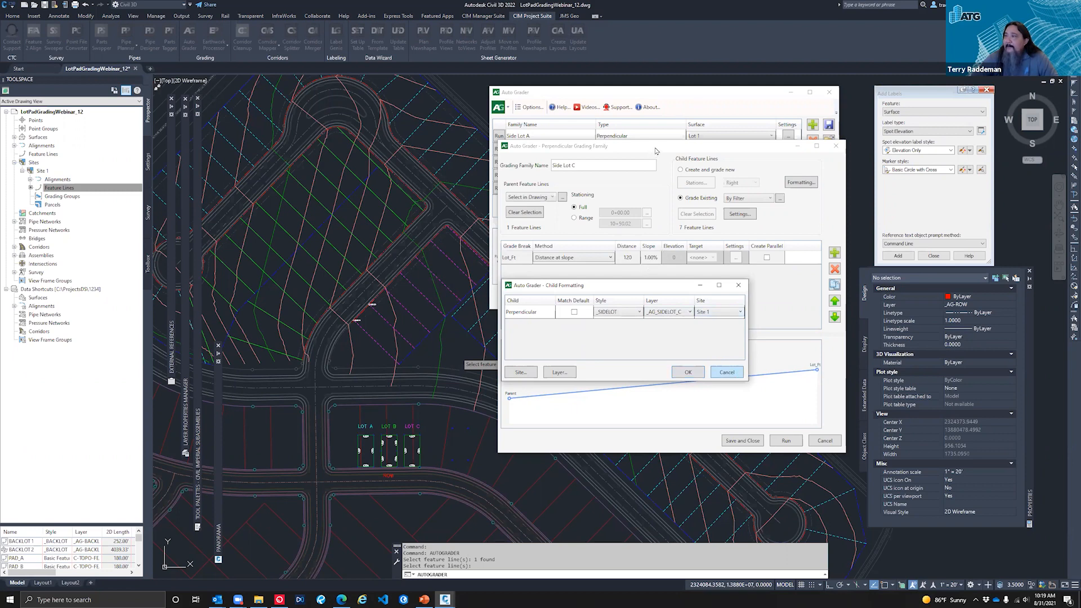
{"action": "left_click_drag", "start_coordinate": [656, 147], "coordinate": [647, 102]}
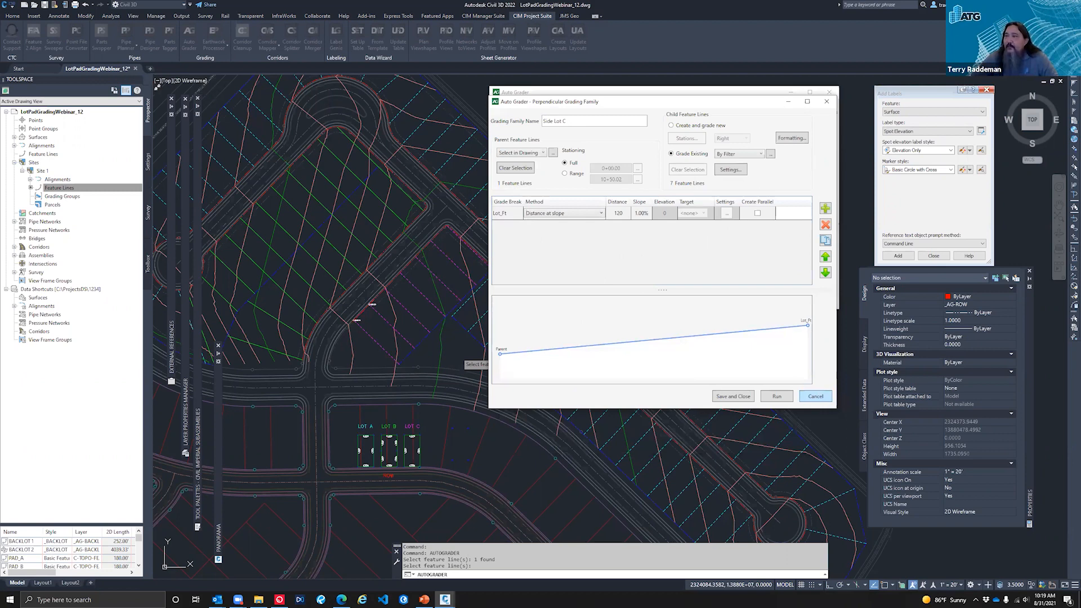
{"action": "left_click", "coordinate": [815, 396]}
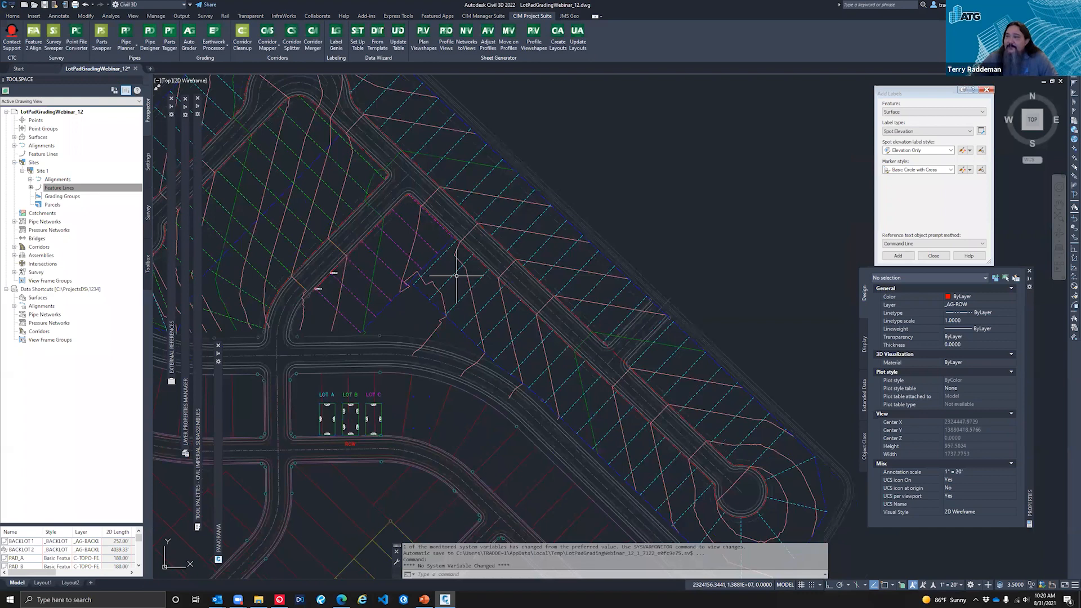
Examine the slope labels on the Lot A, Lot B and Lot C typical lot diagrams beside the ROW
{"action": "scroll", "coordinate": [457, 276], "scroll_direction": "up", "scroll_amount": 2}
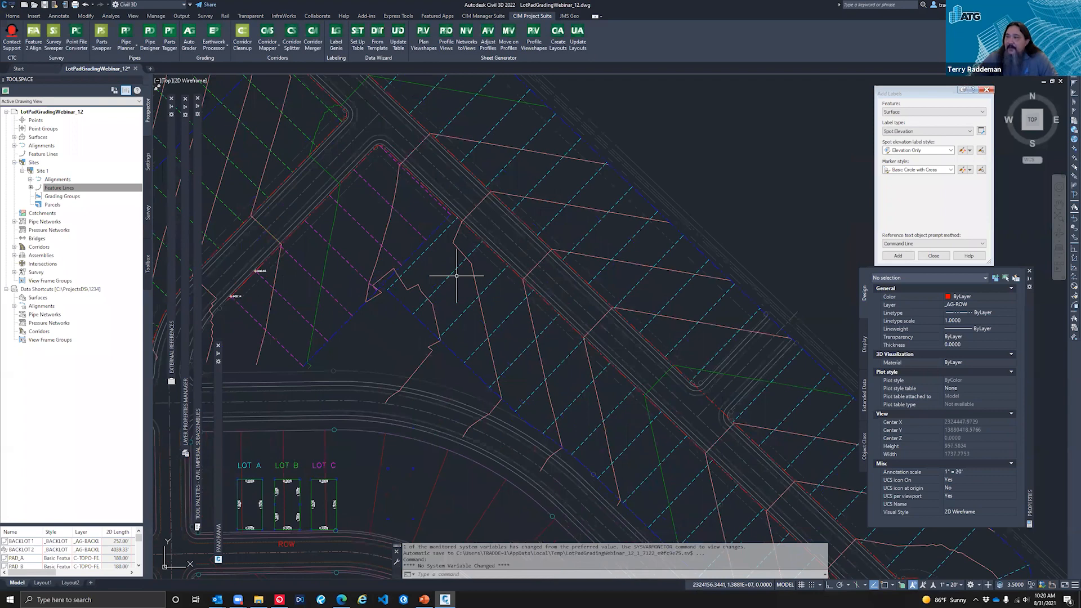
{"action": "middle_click_drag", "start_coordinate": [338, 532], "coordinate": [465, 476]}
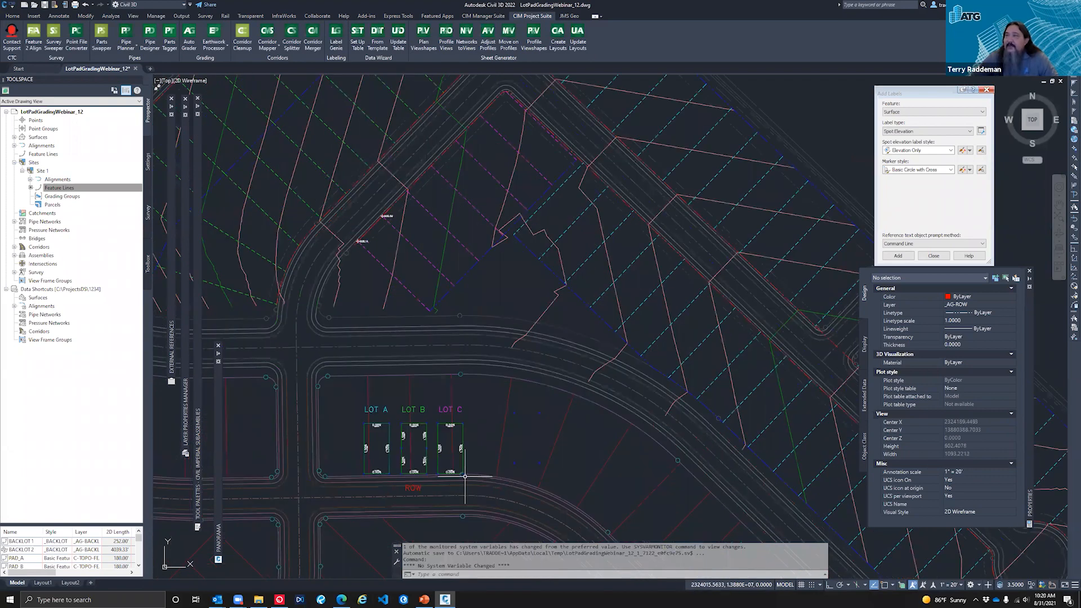
{"action": "scroll", "coordinate": [465, 476], "scroll_direction": "up", "scroll_amount": 4}
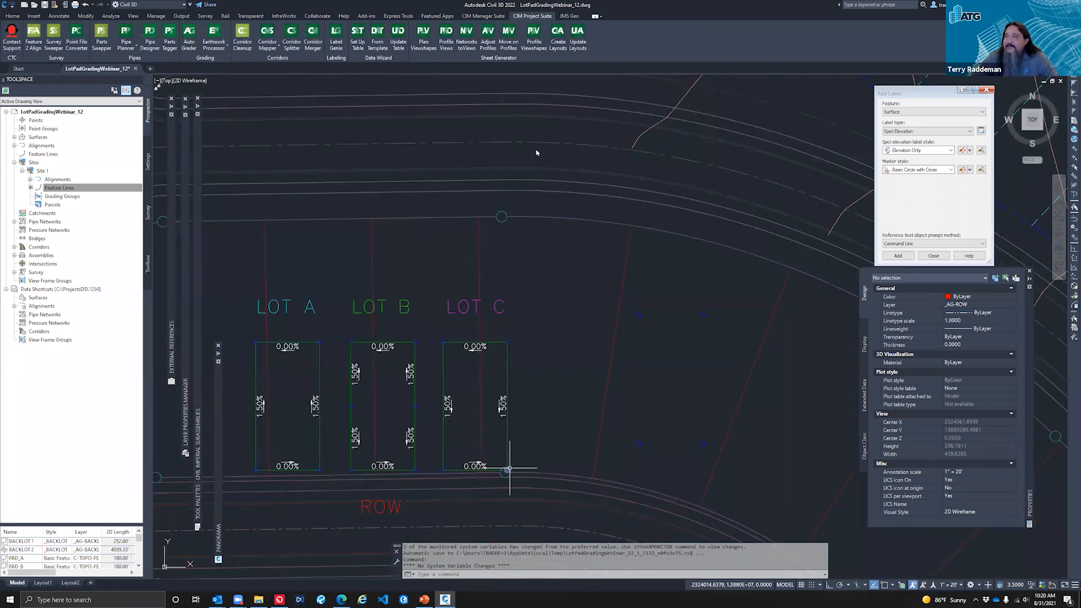
{"action": "scroll", "coordinate": [394, 400], "scroll_direction": "down", "scroll_amount": 6}
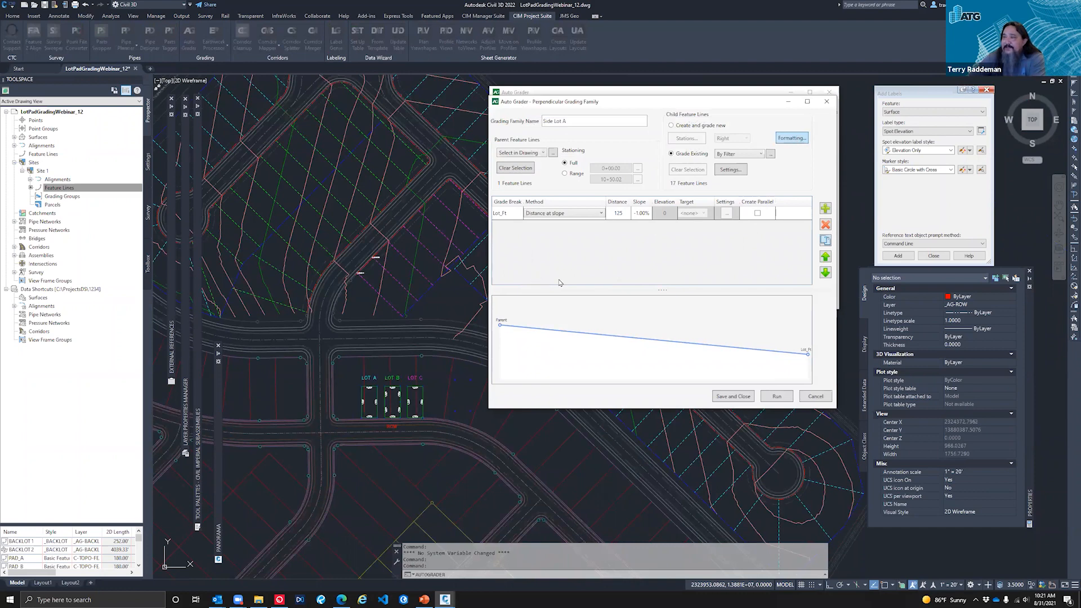
Review the child formatting of the Side Lot A family and compare its settings with the list of grading families
{"action": "left_click", "coordinate": [792, 138]}
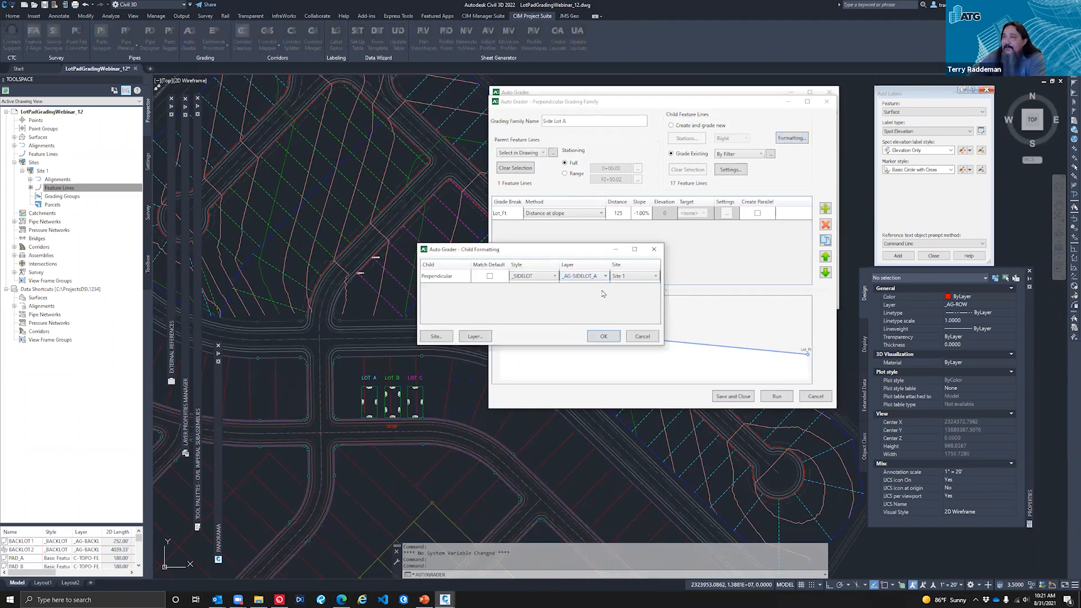
{"action": "left_click", "coordinate": [645, 337]}
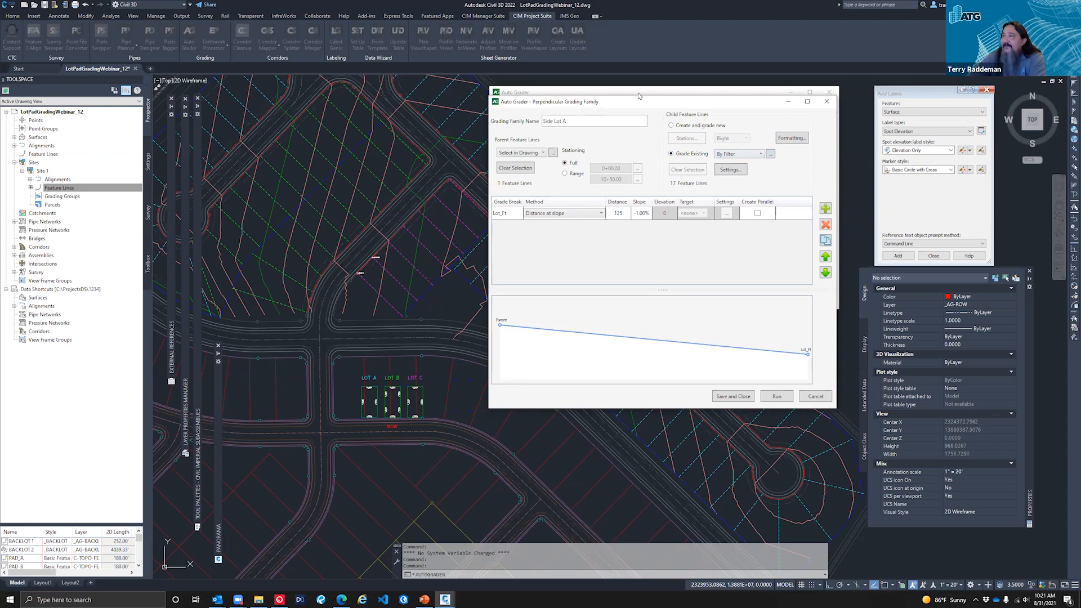
{"action": "left_click_drag", "start_coordinate": [639, 105], "coordinate": [207, 213]}
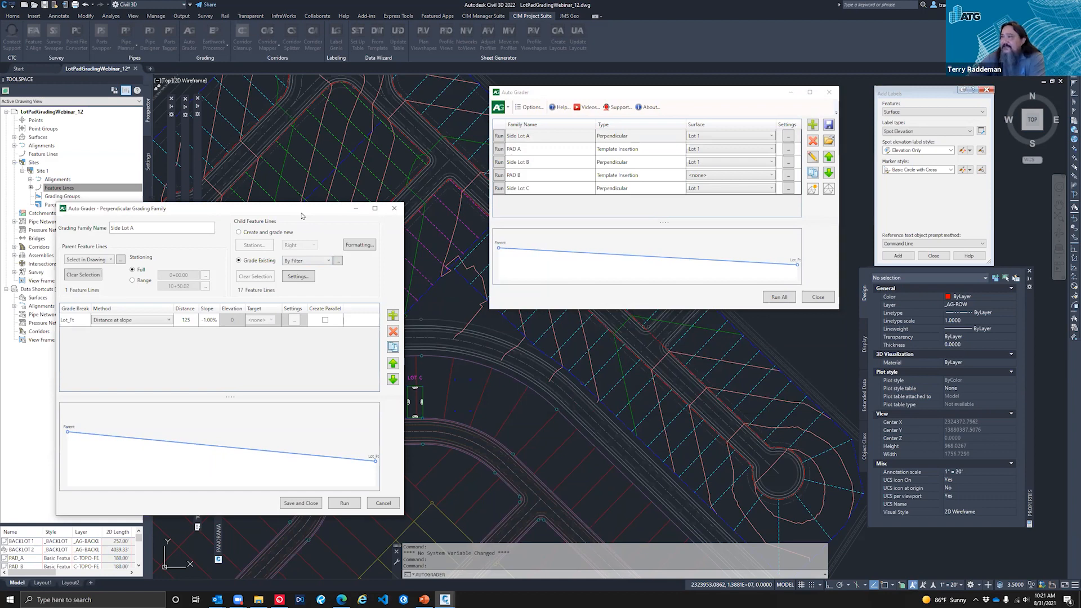
{"action": "left_click_drag", "start_coordinate": [301, 216], "coordinate": [735, 124]}
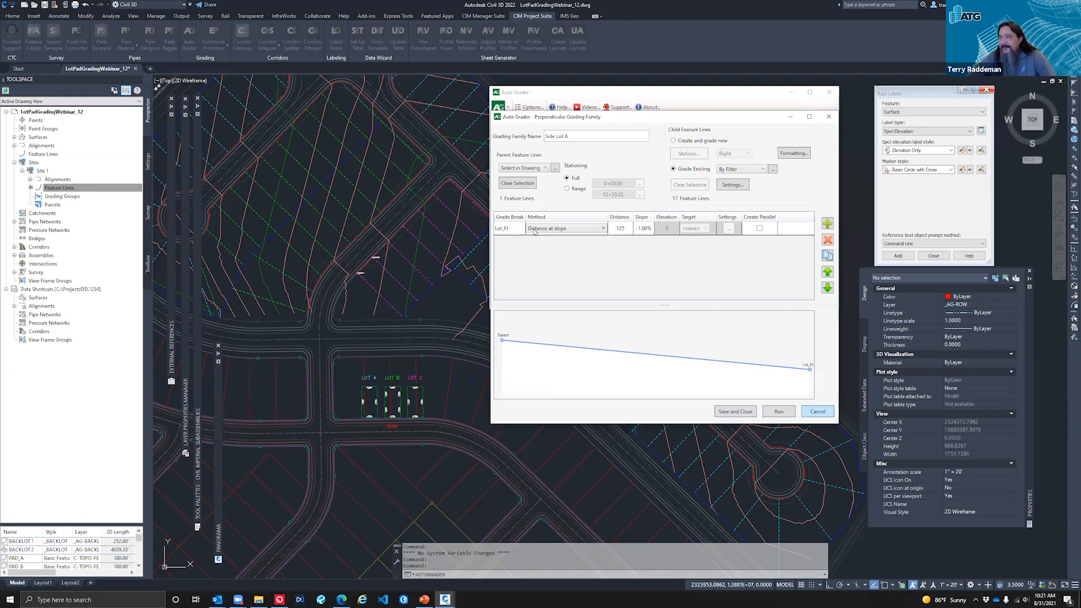
Add a second grade break to the Side Lot A family, delete it again, and leave the family without saving
{"action": "left_click", "coordinate": [514, 230]}
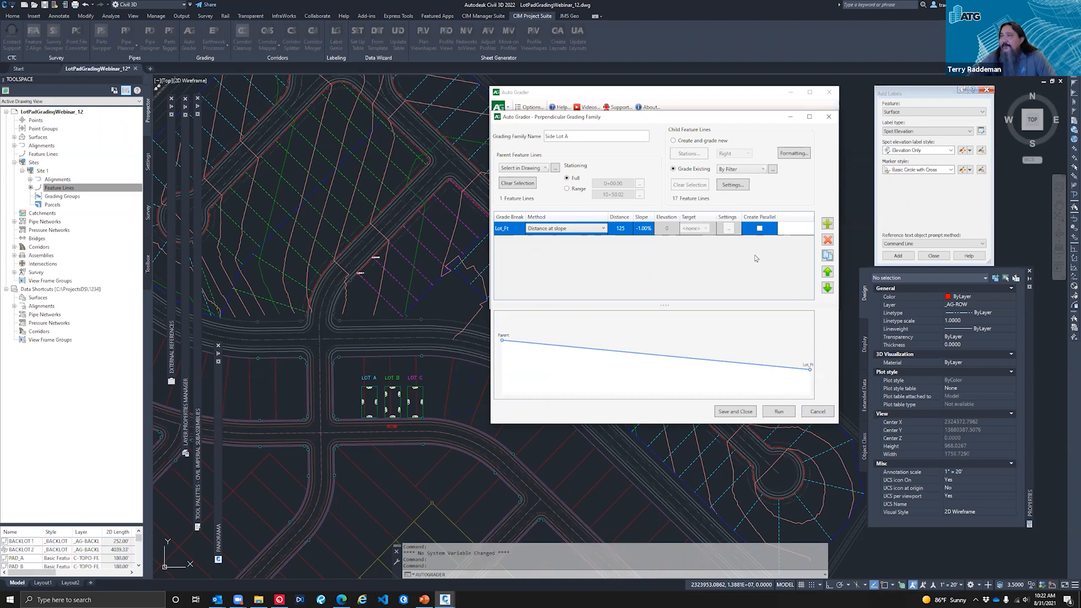
{"action": "left_click", "coordinate": [827, 223]}
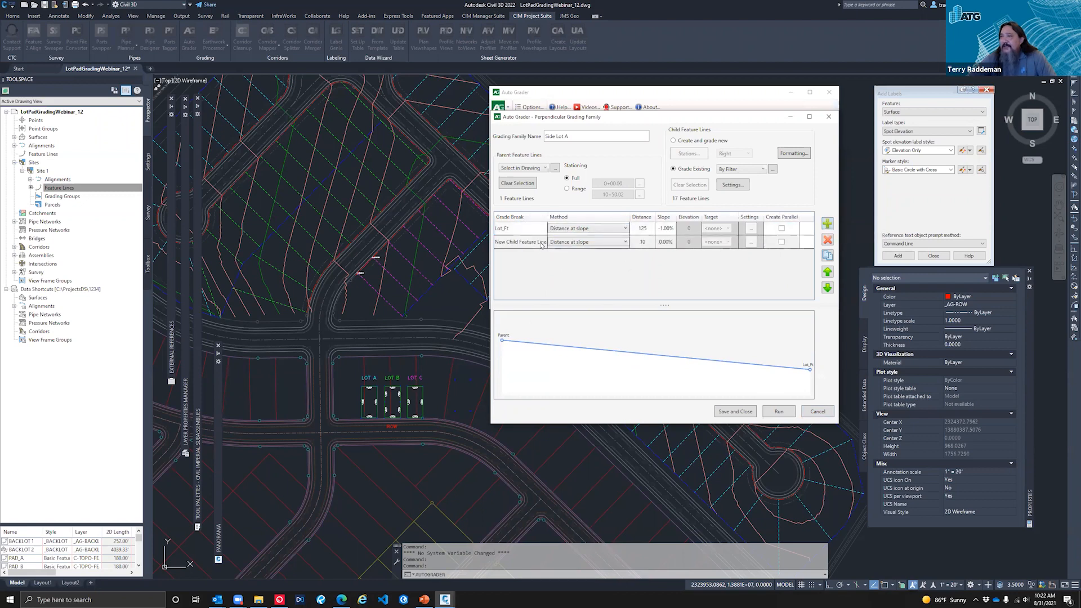
{"action": "left_click", "coordinate": [520, 244]}
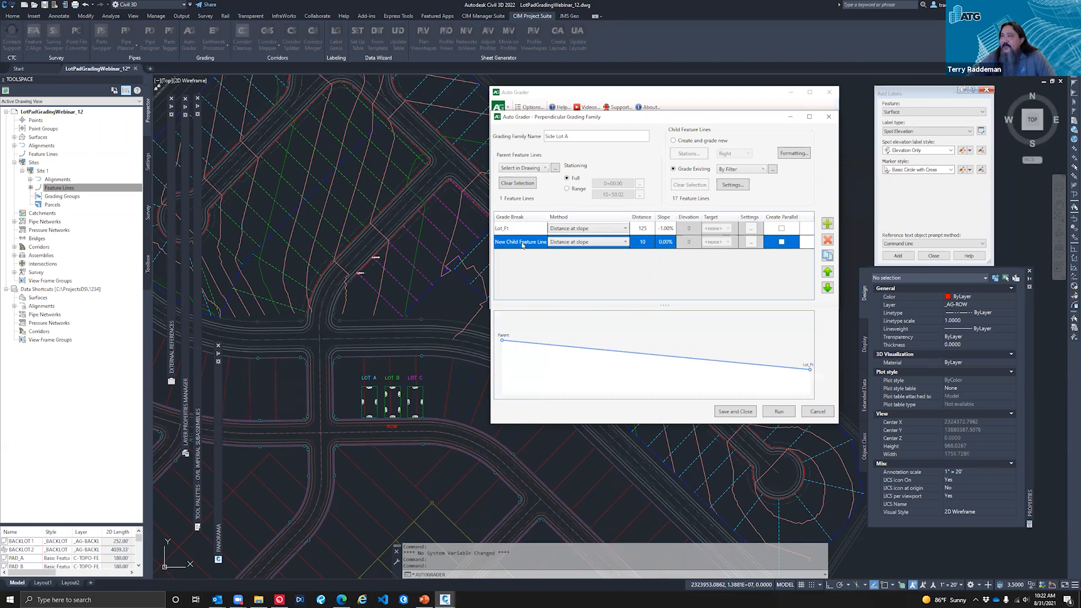
{"action": "left_click", "coordinate": [518, 243]}
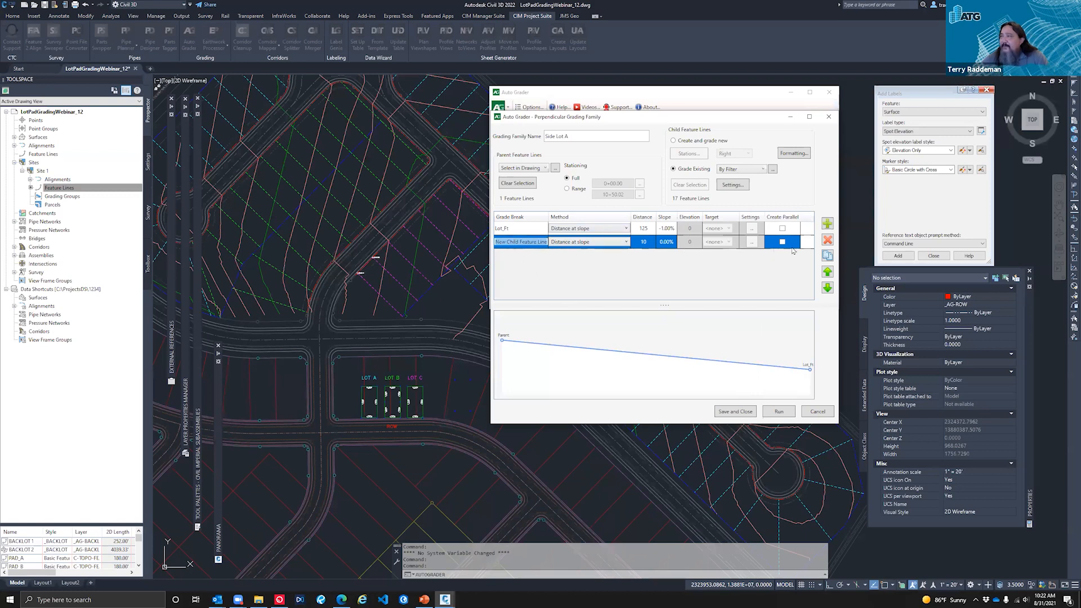
{"action": "left_click", "coordinate": [829, 245]}
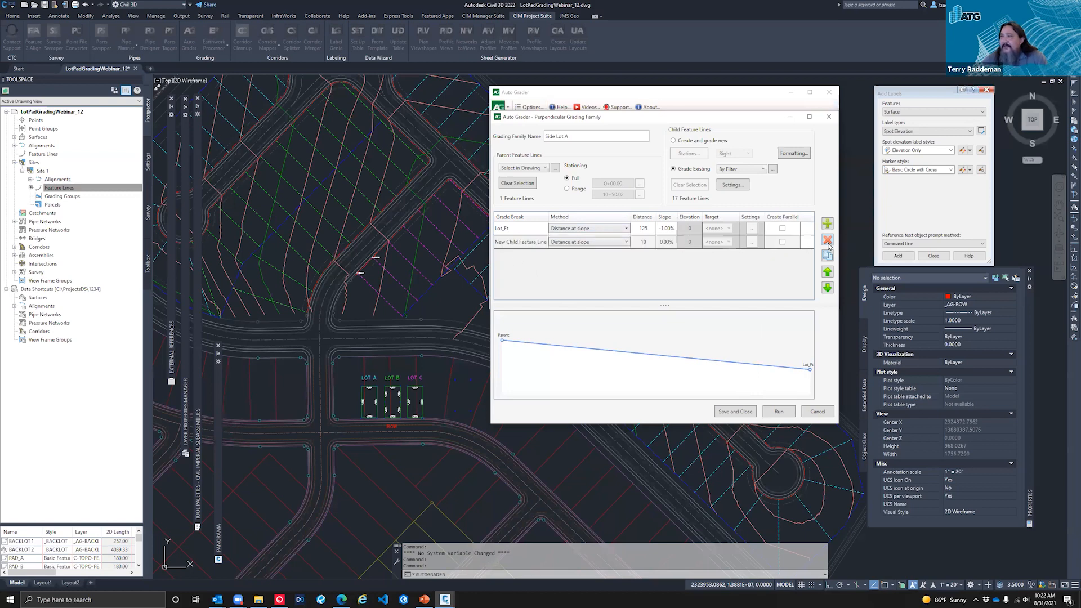
{"action": "left_click", "coordinate": [829, 246]}
{"action": "left_click", "coordinate": [821, 412]}
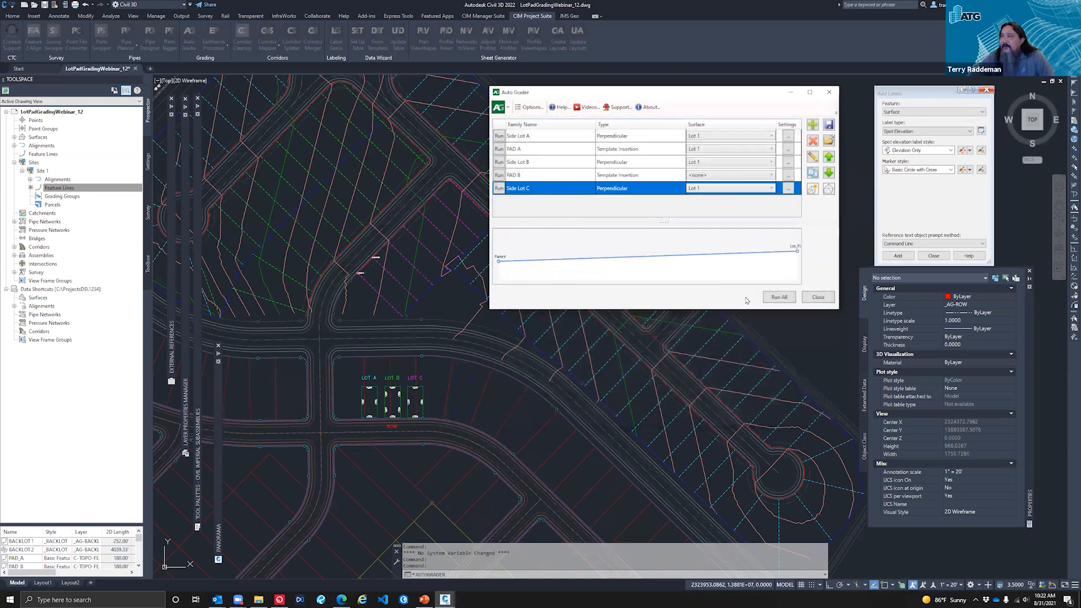
Run the Side Lot C grading family and close the Auto Grader
{"action": "left_click", "coordinate": [781, 295]}
{"action": "left_click", "coordinate": [501, 190]}
{"action": "left_click", "coordinate": [499, 188]}
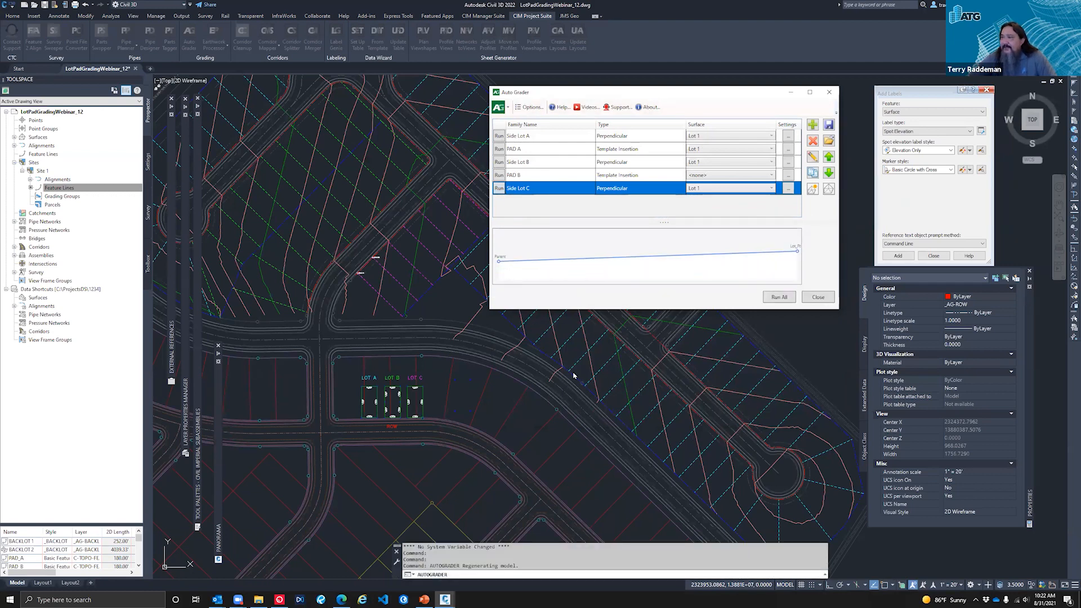
{"action": "left_click", "coordinate": [820, 297]}
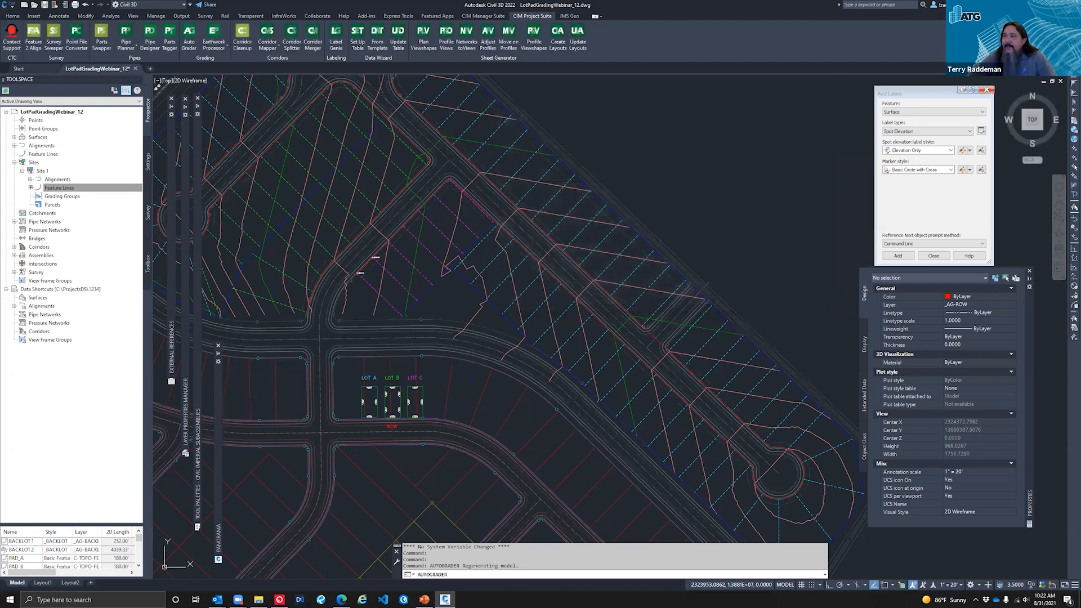
Check the elevations and grades of two neighbouring _AG-SIDELOT_A feature lines beside the Lot C side lots in the elevation editor
{"action": "scroll", "coordinate": [442, 264], "scroll_direction": "down", "scroll_amount": 3}
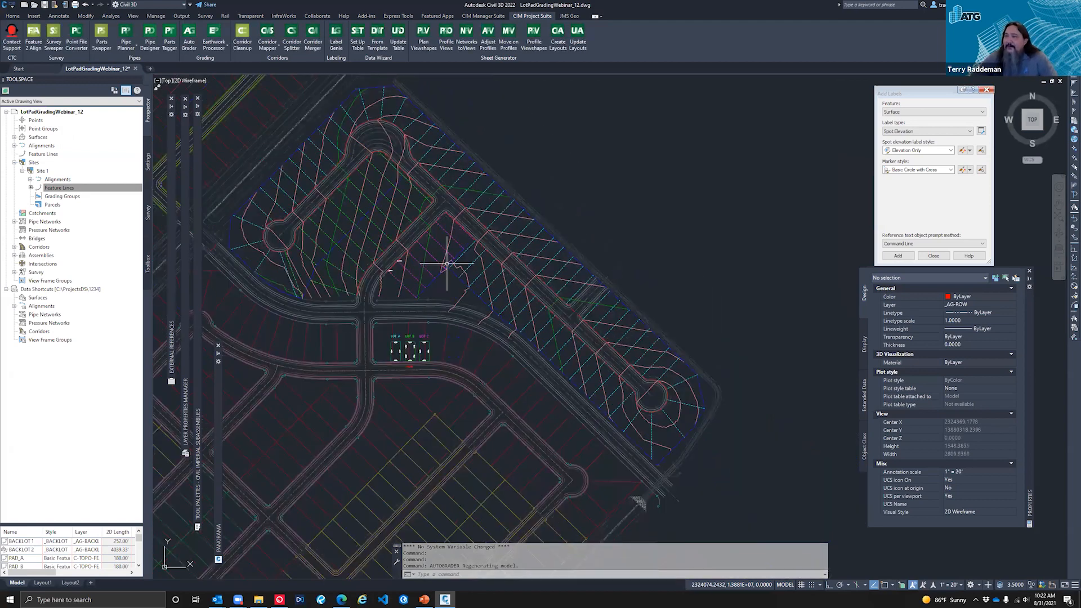
{"action": "scroll", "coordinate": [511, 266], "scroll_direction": "up", "scroll_amount": 6}
{"action": "left_click", "coordinate": [517, 269]}
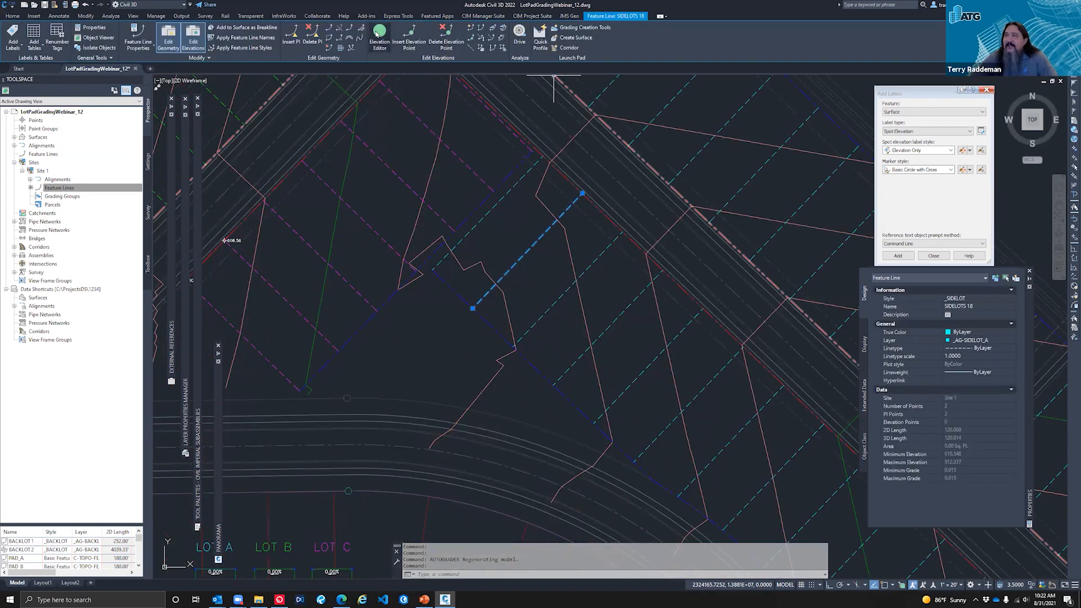
{"action": "left_click", "coordinate": [376, 36]}
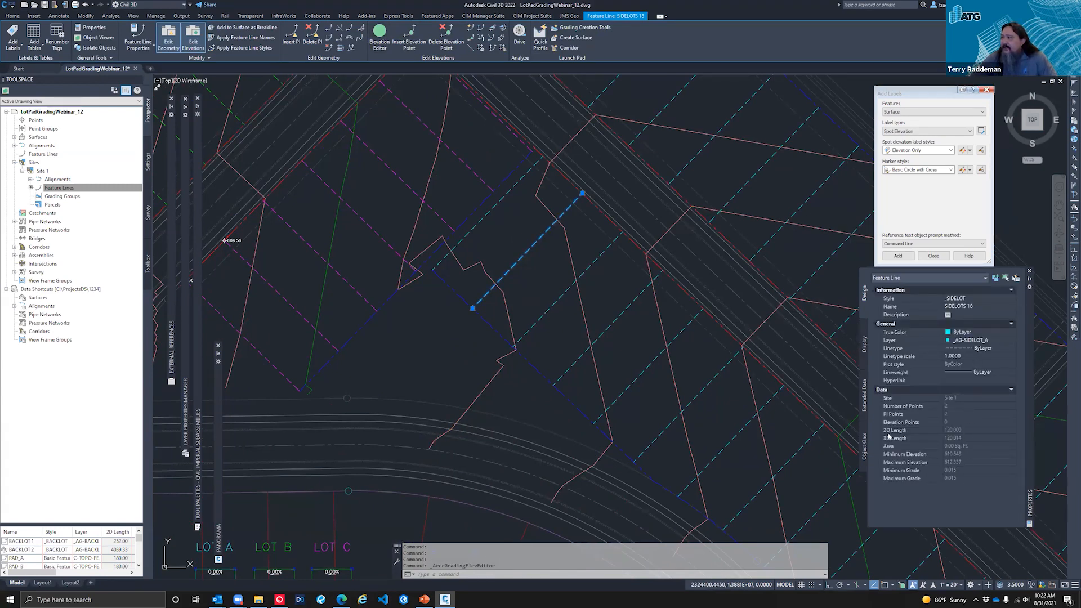
{"action": "key", "text": "Escape"}
{"action": "key", "text": "Escape"}
{"action": "left_click", "coordinate": [497, 204]}
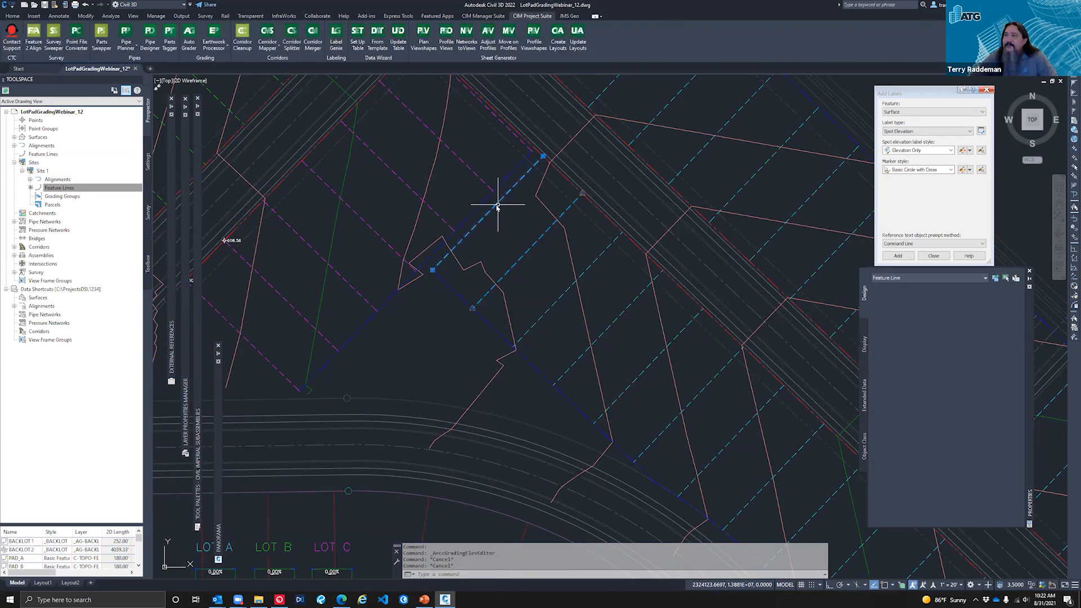
{"action": "left_click", "coordinate": [379, 39]}
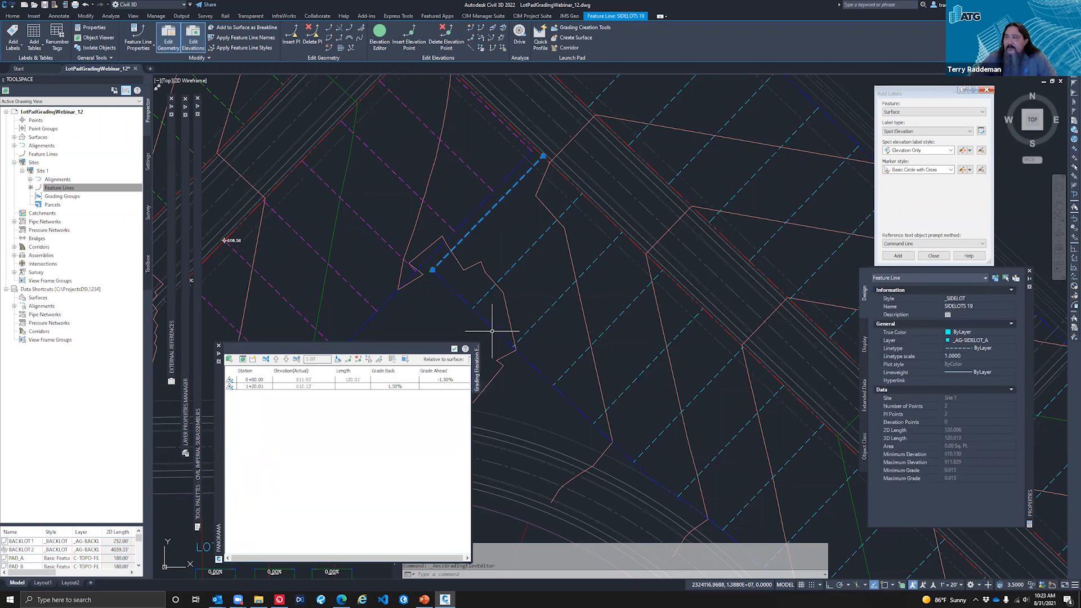
{"action": "key", "text": "Escape"}
{"action": "key", "text": "Escape"}
{"action": "key", "text": "Escape"}
{"action": "key", "text": "Escape"}
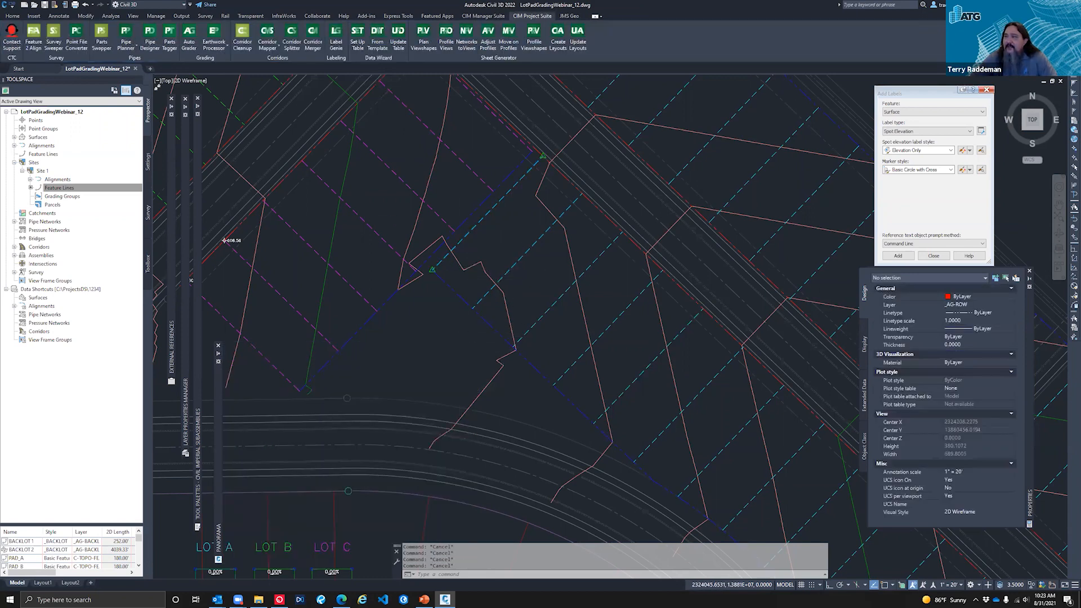
Reopen the Auto Grader and open the Side Lot C family for editing
{"action": "scroll", "coordinate": [390, 227], "scroll_direction": "down", "scroll_amount": 4}
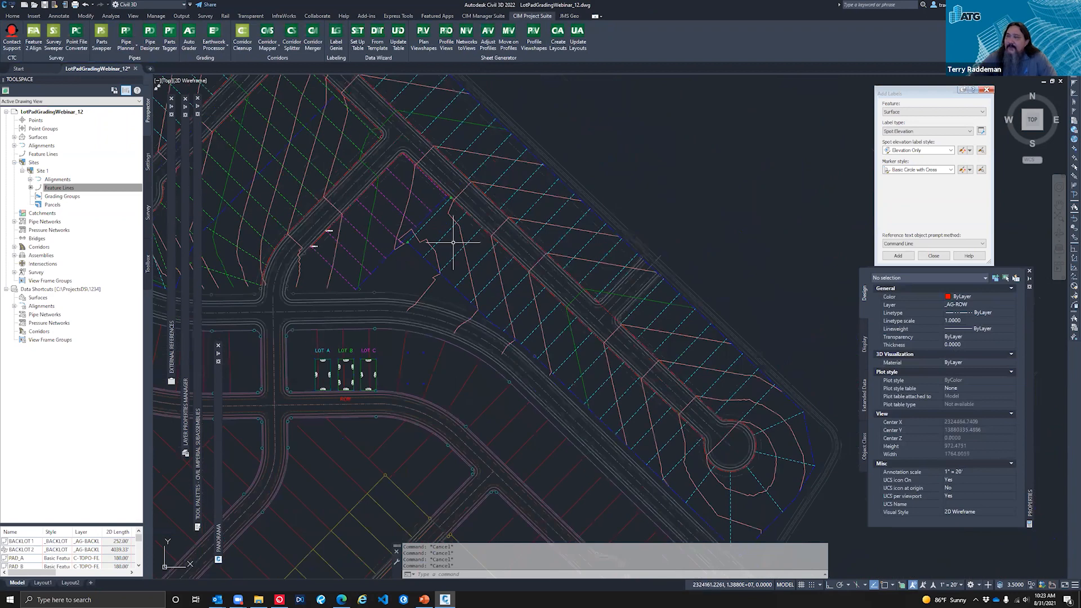
{"action": "scroll", "coordinate": [453, 242], "scroll_direction": "up", "scroll_amount": 2}
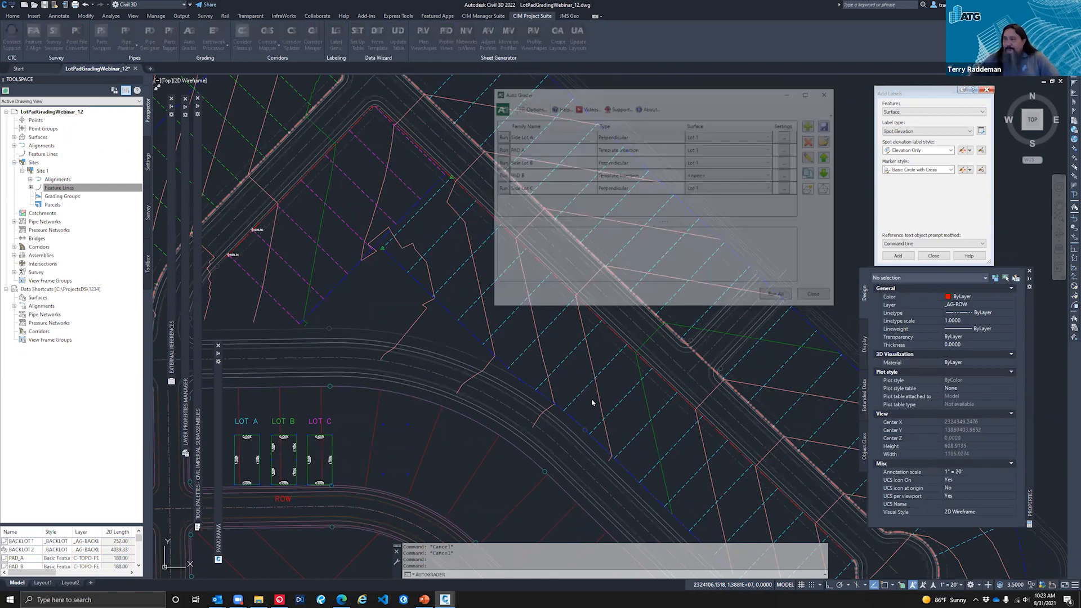
{"action": "left_click", "coordinate": [541, 188]}
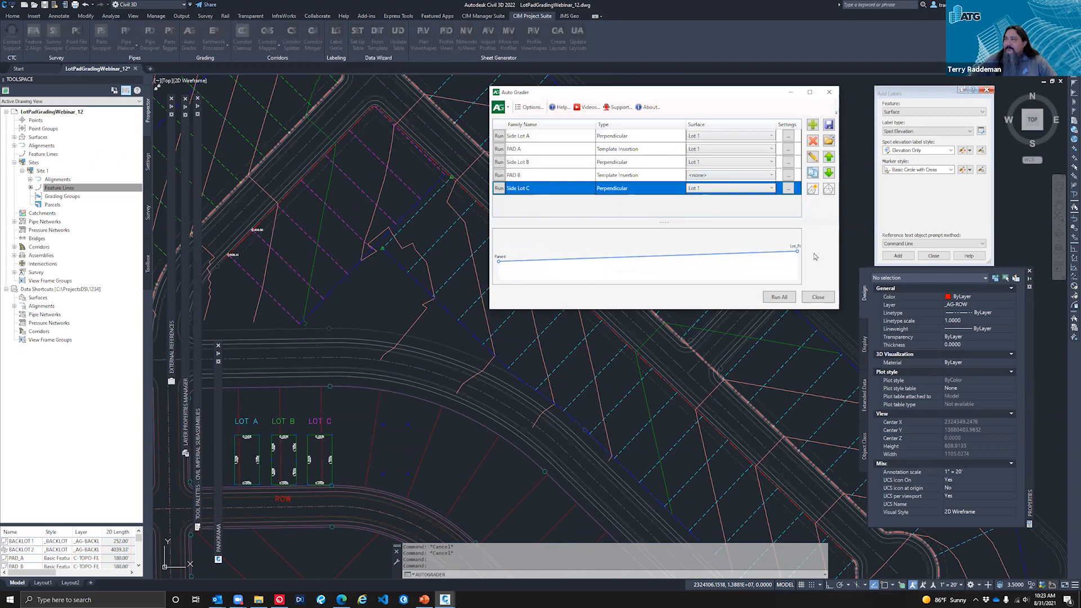
{"action": "left_click", "coordinate": [814, 158]}
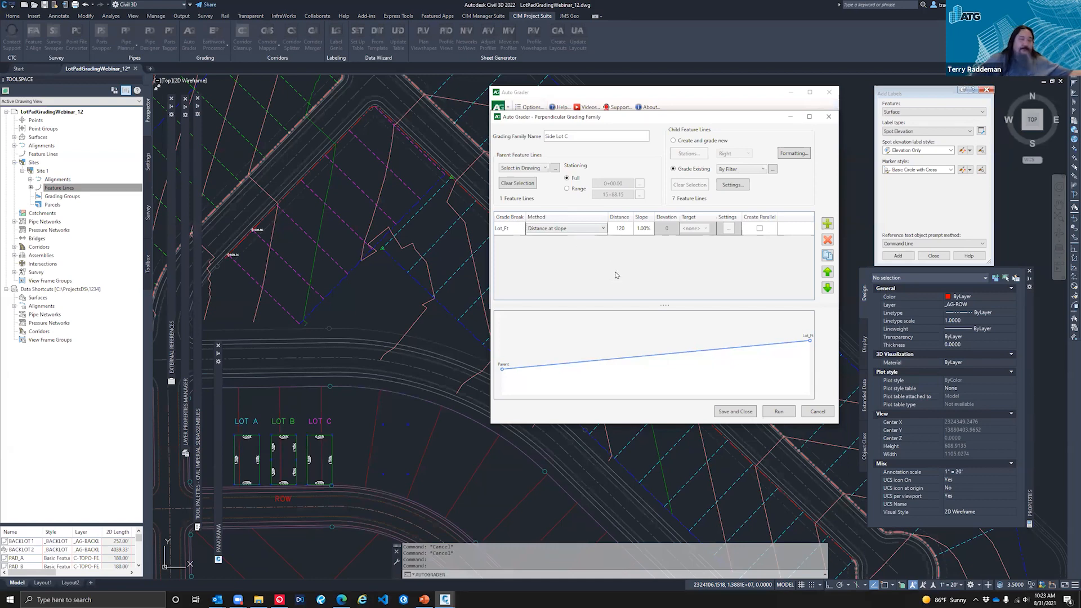
Try a 1.5% slope for the Side Lot C grade break, leave the family without saving, and close the Auto Grader
{"action": "left_click", "coordinate": [649, 231]}
{"action": "left_click", "coordinate": [650, 228]}
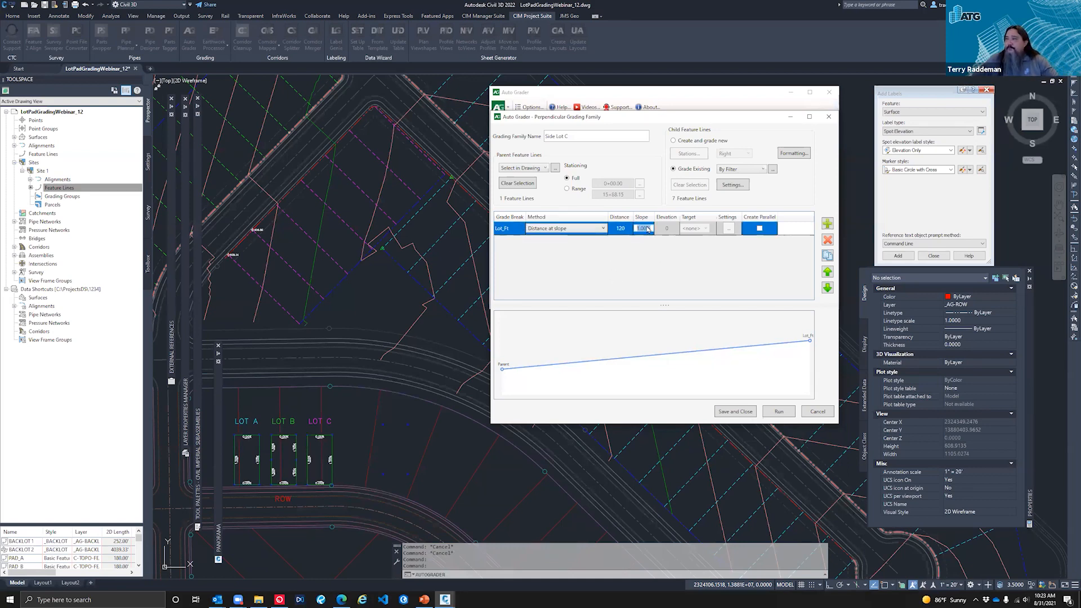
{"action": "type", "text": "1.5"}
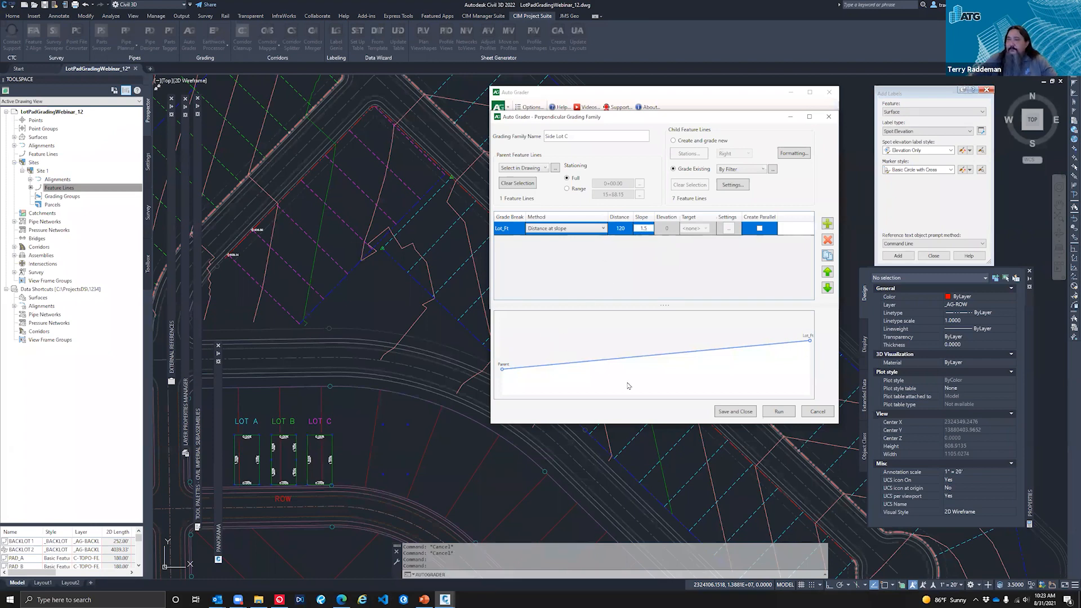
{"action": "left_click", "coordinate": [823, 415]}
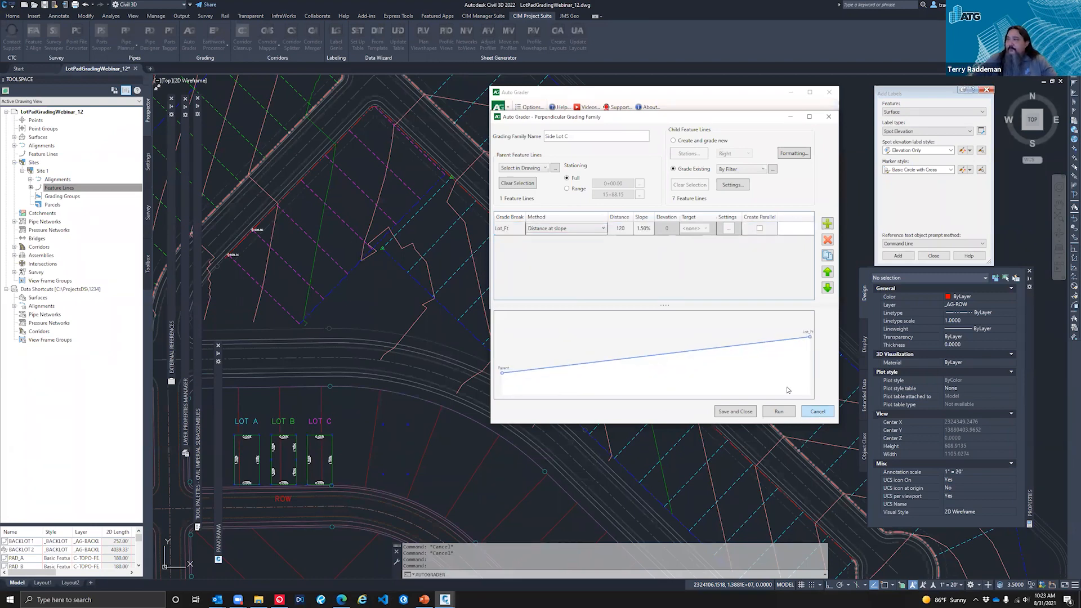
{"action": "left_click", "coordinate": [818, 411]}
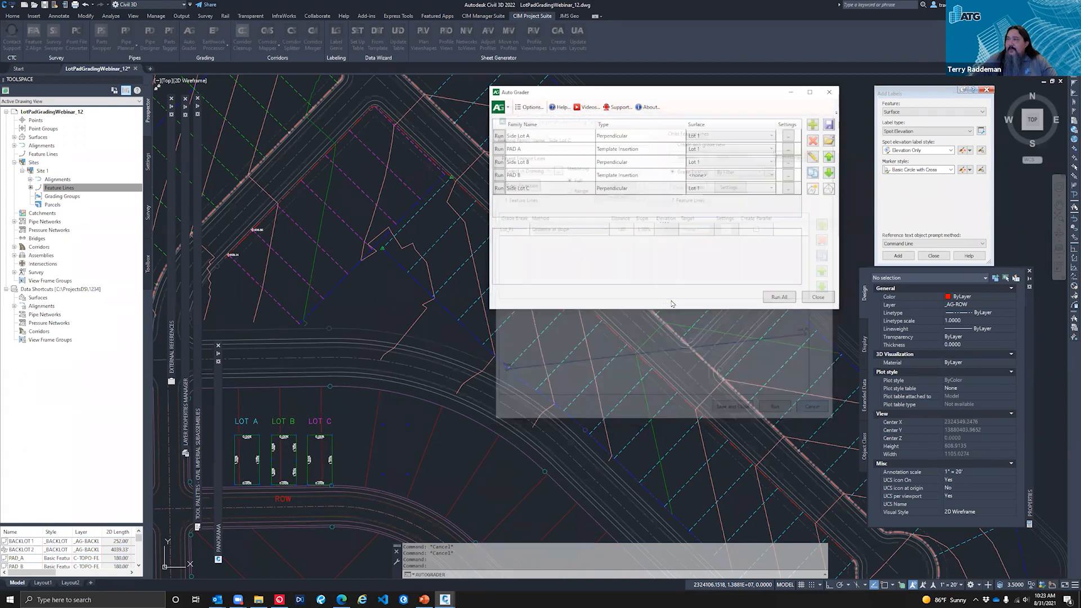
{"action": "left_click", "coordinate": [818, 296]}
{"action": "scroll", "coordinate": [583, 246], "scroll_direction": "down", "scroll_amount": 2}
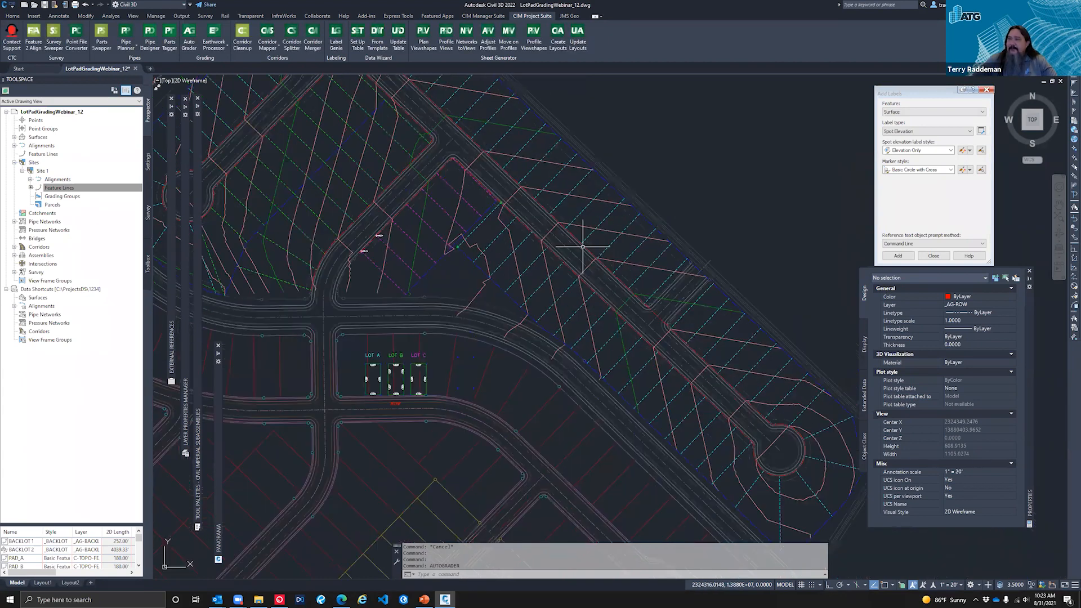
{"action": "key", "text": "Escape"}
{"action": "key", "text": "Escape"}
{"action": "key", "text": "Escape"}
{"action": "key", "text": "Escape"}
{"action": "scroll", "coordinate": [335, 274], "scroll_direction": "up", "scroll_amount": 2}
{"action": "scroll", "coordinate": [452, 207], "scroll_direction": "down", "scroll_amount": 4}
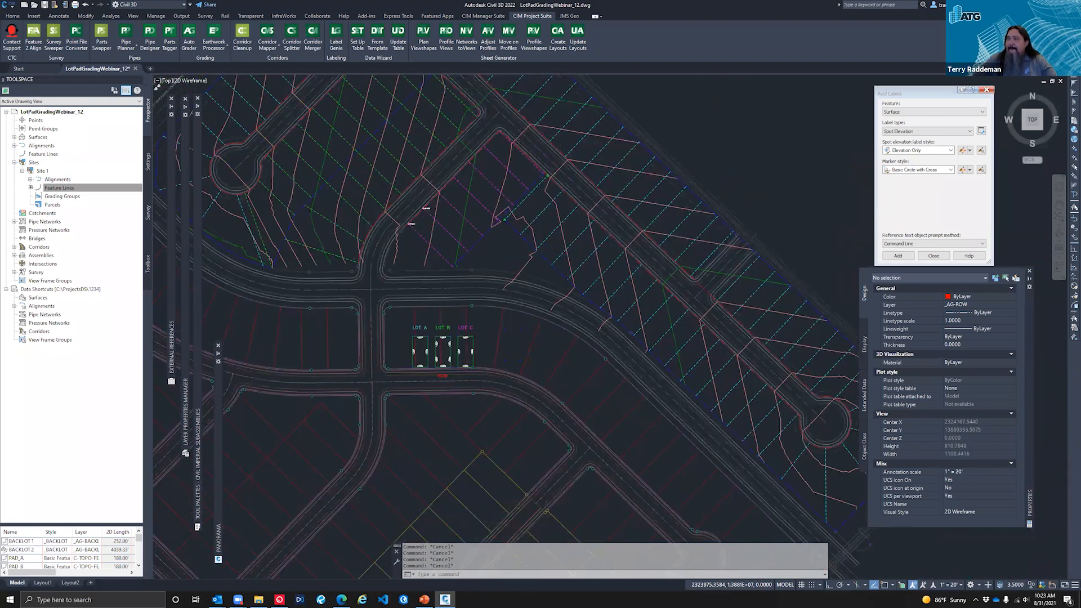
{"action": "scroll", "coordinate": [471, 194], "scroll_direction": "up", "scroll_amount": 2}
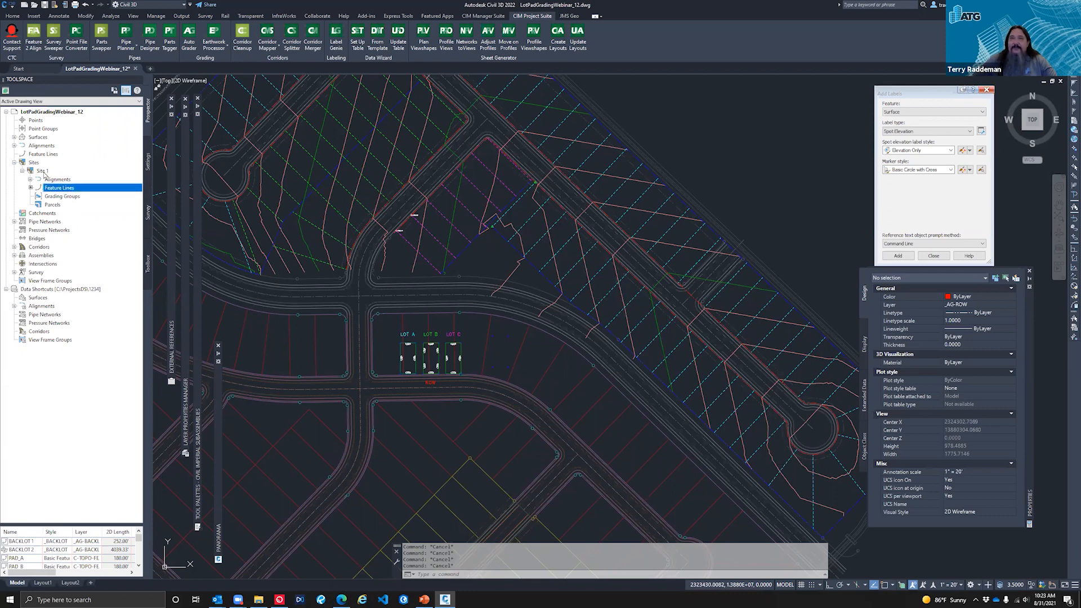
Check which breakline sets are listed in the Lot 1 surface definition and highlight the Side Lot C set
{"action": "left_click", "coordinate": [14, 137]}
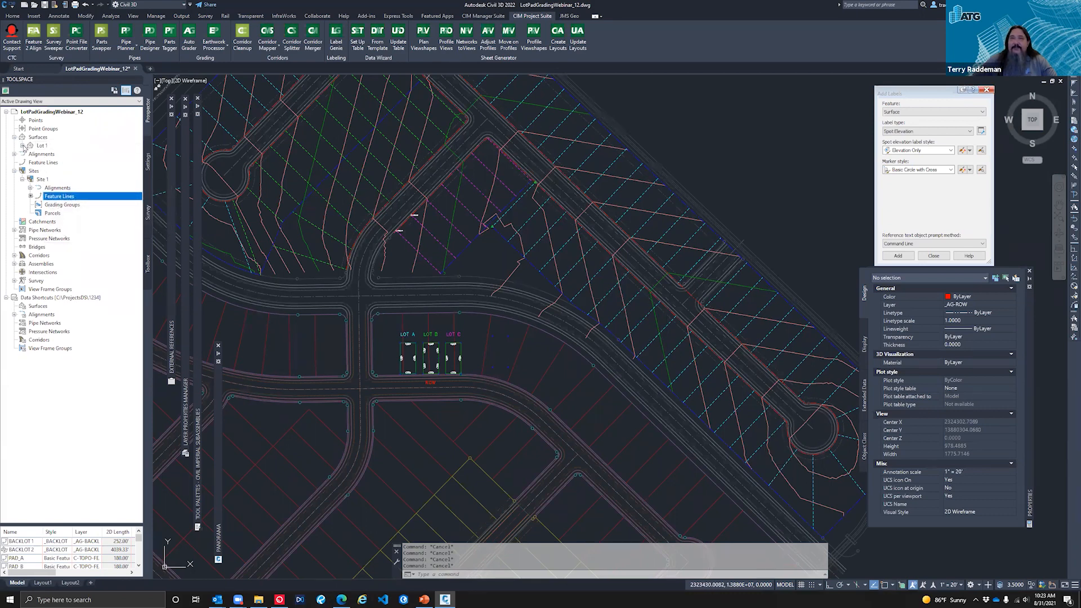
{"action": "left_click", "coordinate": [23, 145]}
{"action": "left_click", "coordinate": [31, 172]}
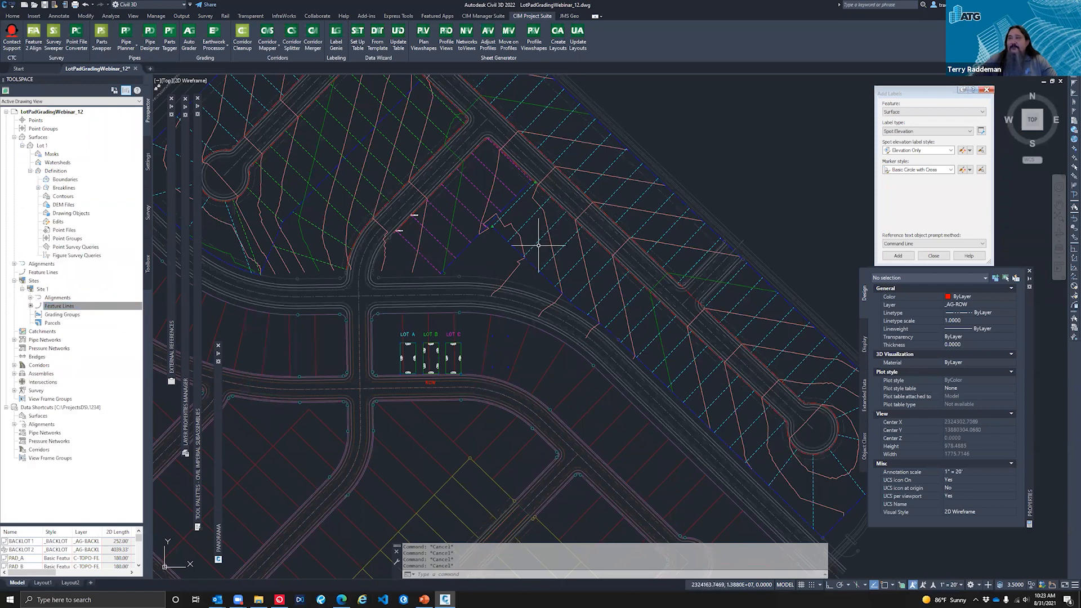
{"action": "left_click", "coordinate": [61, 188]}
{"action": "left_click", "coordinate": [37, 188]}
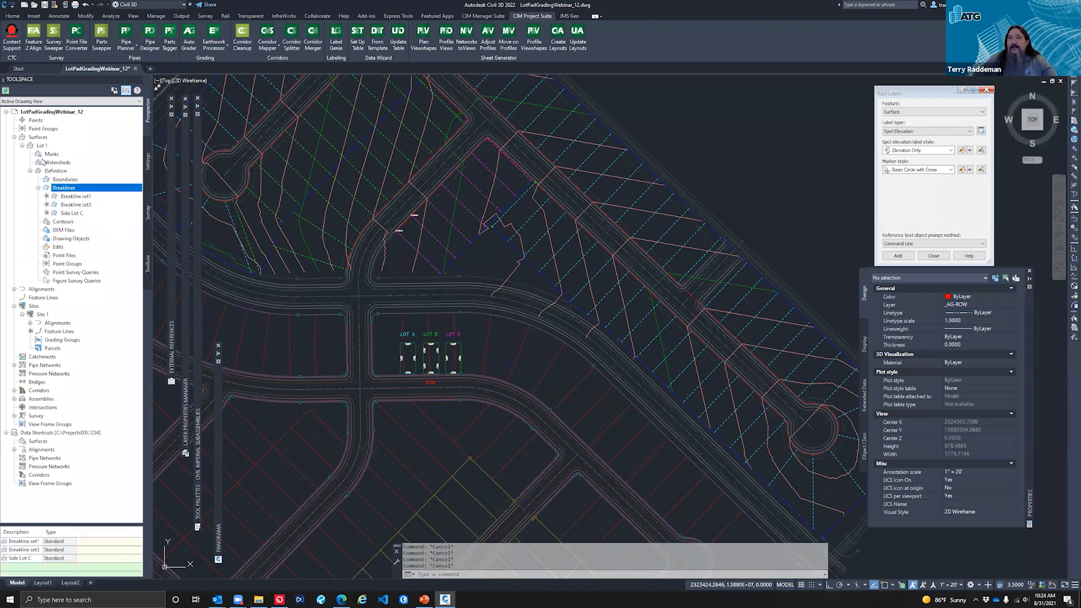
{"action": "left_click", "coordinate": [81, 214]}
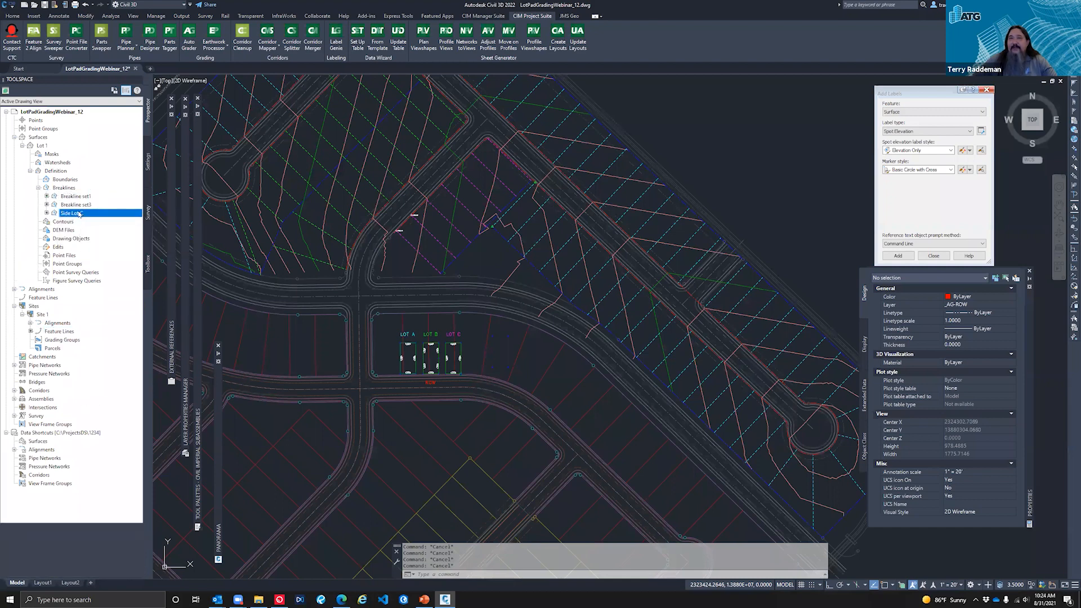
{"action": "right_click", "coordinate": [42, 140]}
{"action": "left_click", "coordinate": [62, 145]}
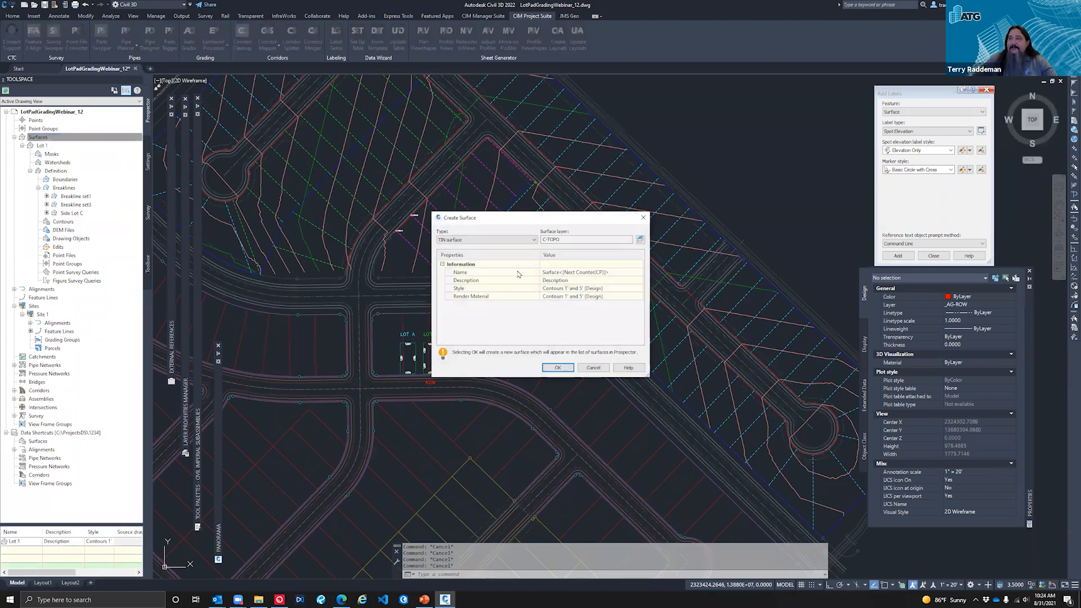
{"action": "key", "text": "Escape"}
Review the operations in the Lot 1 surface's definition properties, highlighting the Side Lot C breakline, and leave without changes
{"action": "right_click", "coordinate": [63, 145]}
{"action": "left_click", "coordinate": [96, 148]}
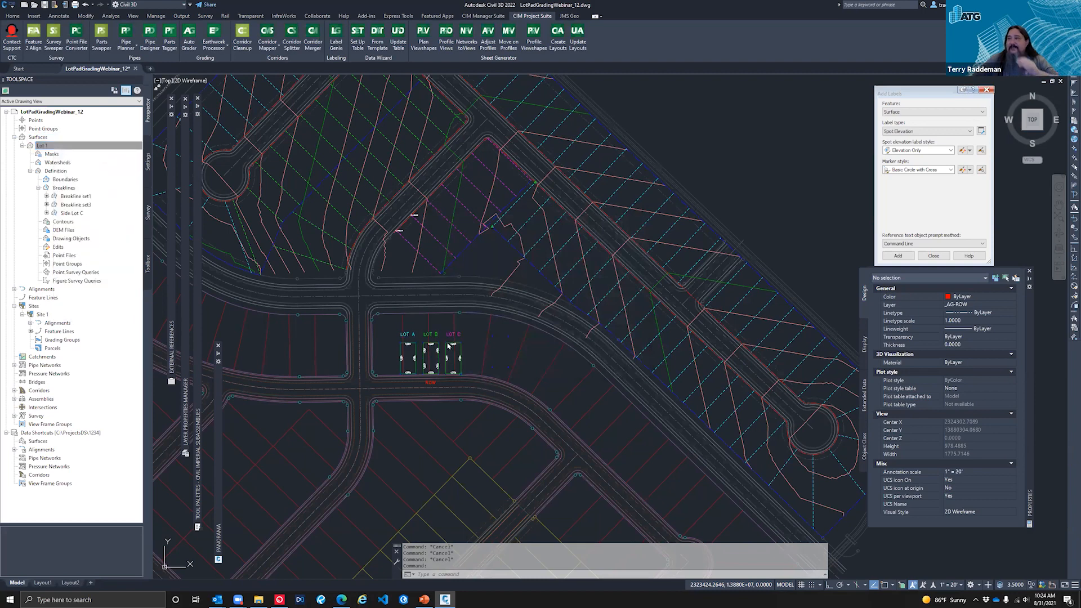
{"action": "left_click", "coordinate": [81, 307]}
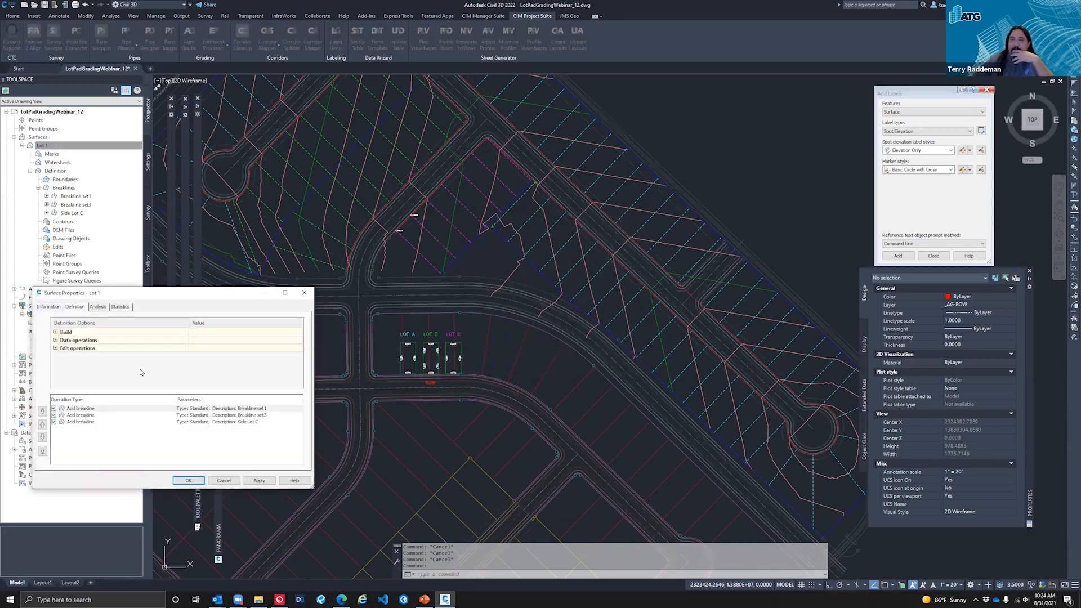
{"action": "left_click", "coordinate": [252, 422]}
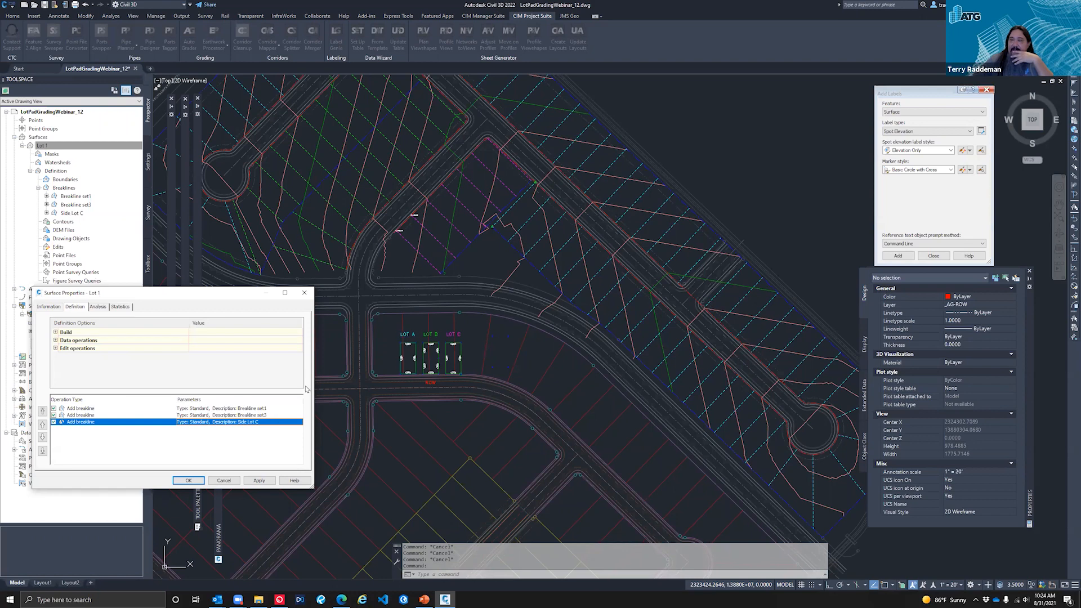
{"action": "left_click", "coordinate": [230, 483]}
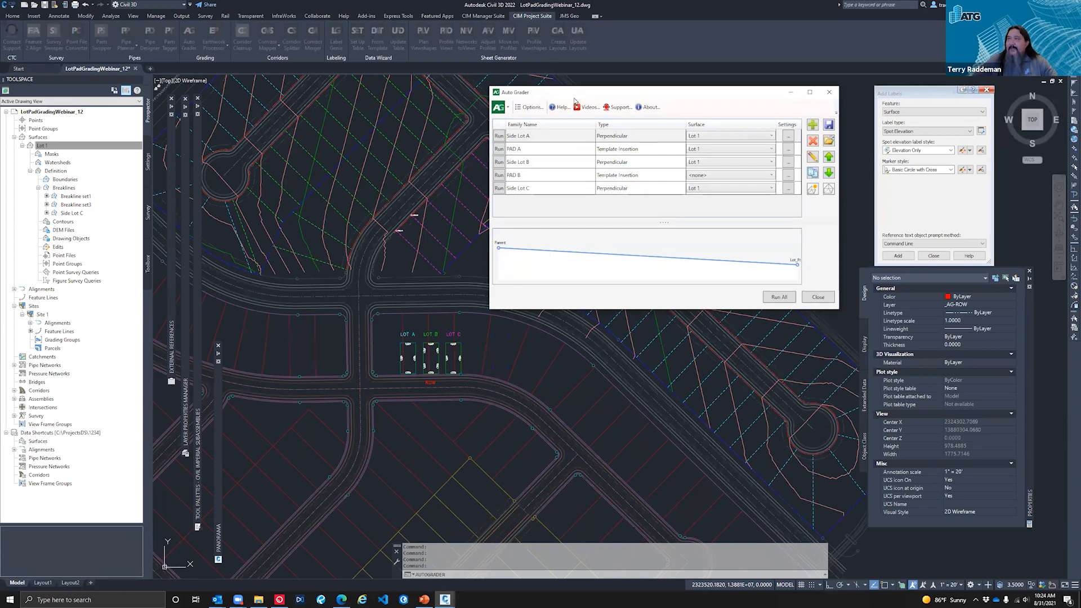
Close the Auto Grader and examine the LOT A, LOT B and LOT C pad templates and their grade labels above the ROW line
{"action": "left_click_drag", "start_coordinate": [577, 98], "coordinate": [584, 276]}
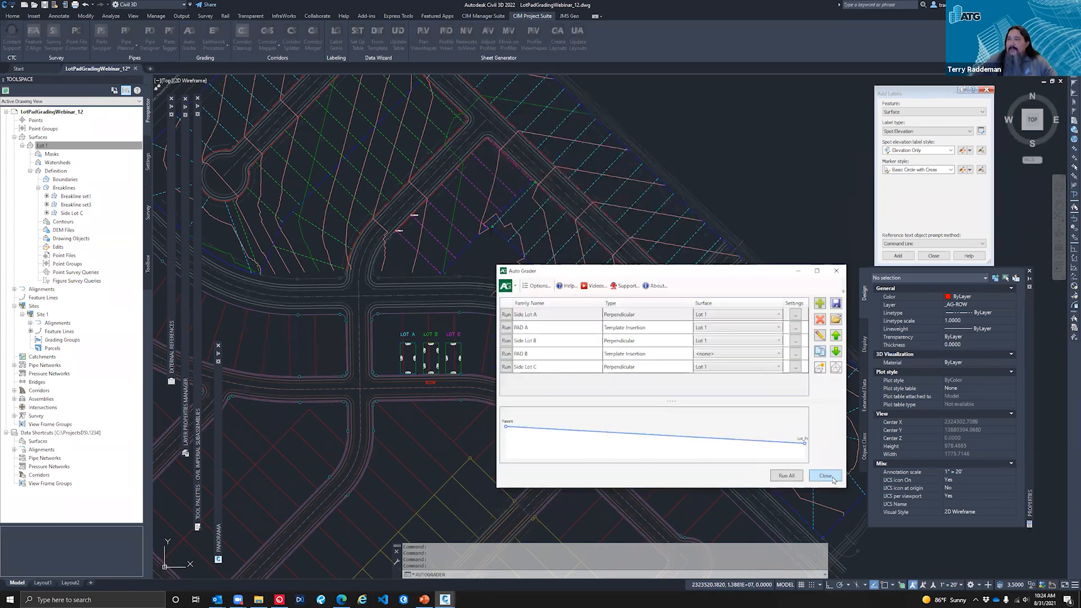
{"action": "key", "text": "Escape"}
{"action": "scroll", "coordinate": [399, 354], "scroll_direction": "up", "scroll_amount": 4}
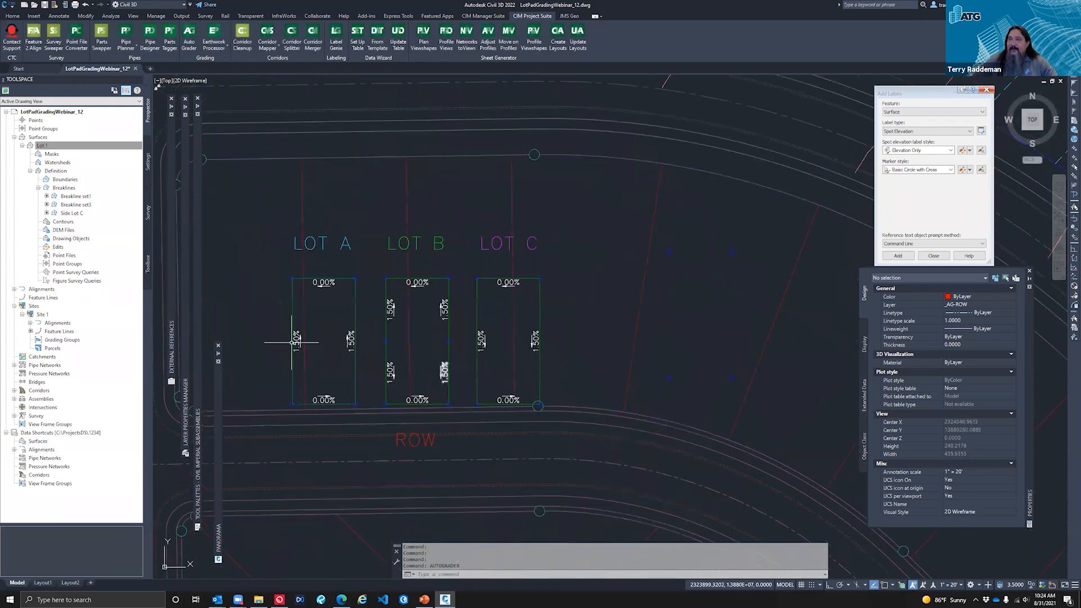
{"action": "scroll", "coordinate": [374, 346], "scroll_direction": "up", "scroll_amount": 2}
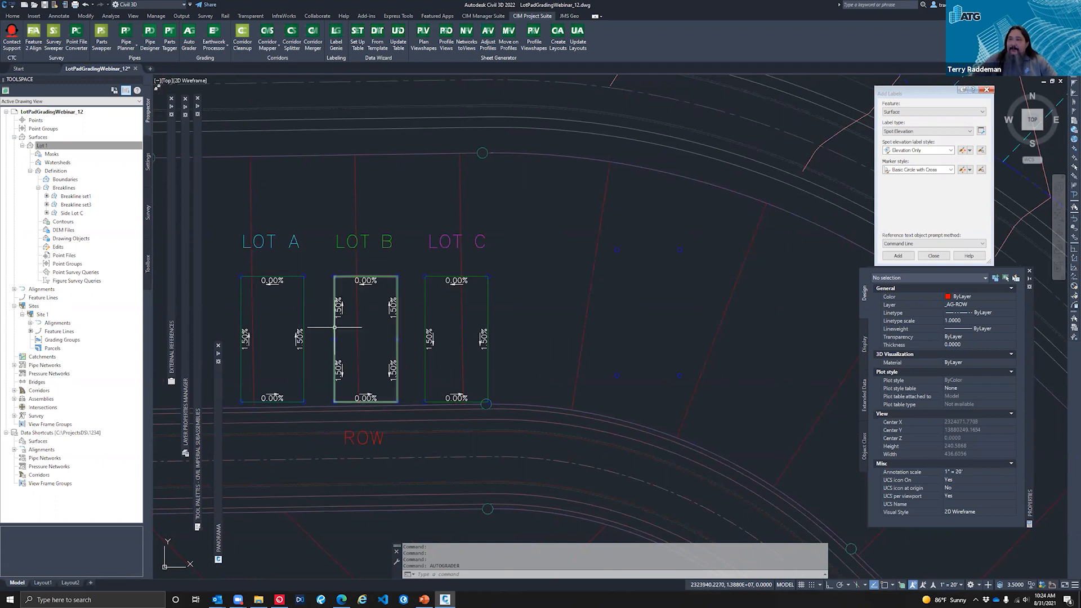
{"action": "left_click", "coordinate": [354, 277]}
{"action": "key", "text": "Escape"}
{"action": "key", "text": "Escape"}
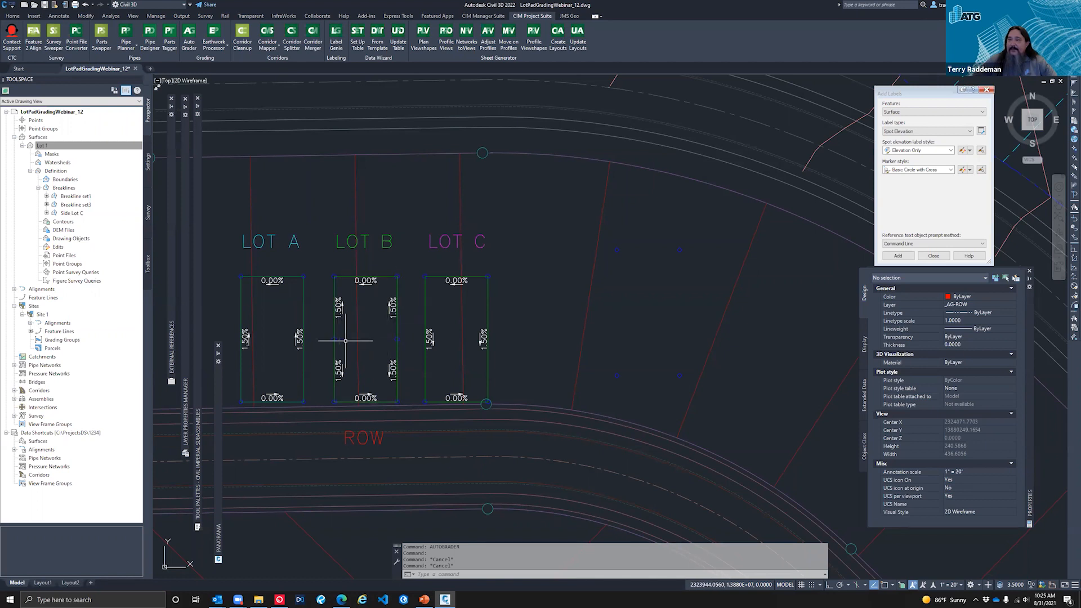
{"action": "key", "text": "Escape"}
{"action": "key", "text": "Escape"}
{"action": "left_click", "coordinate": [489, 302]}
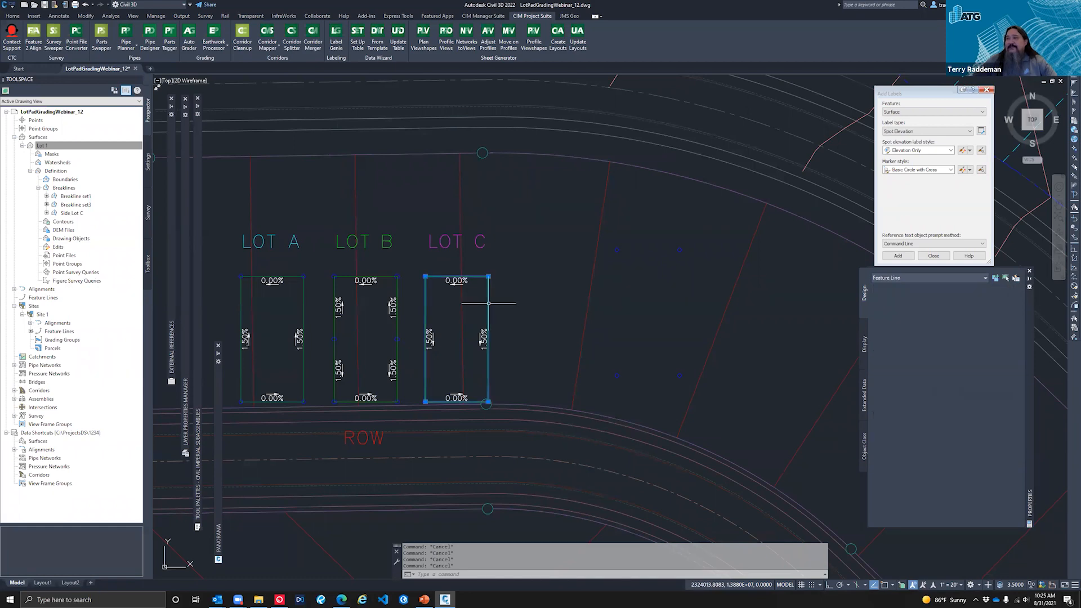
{"action": "key", "text": "Escape"}
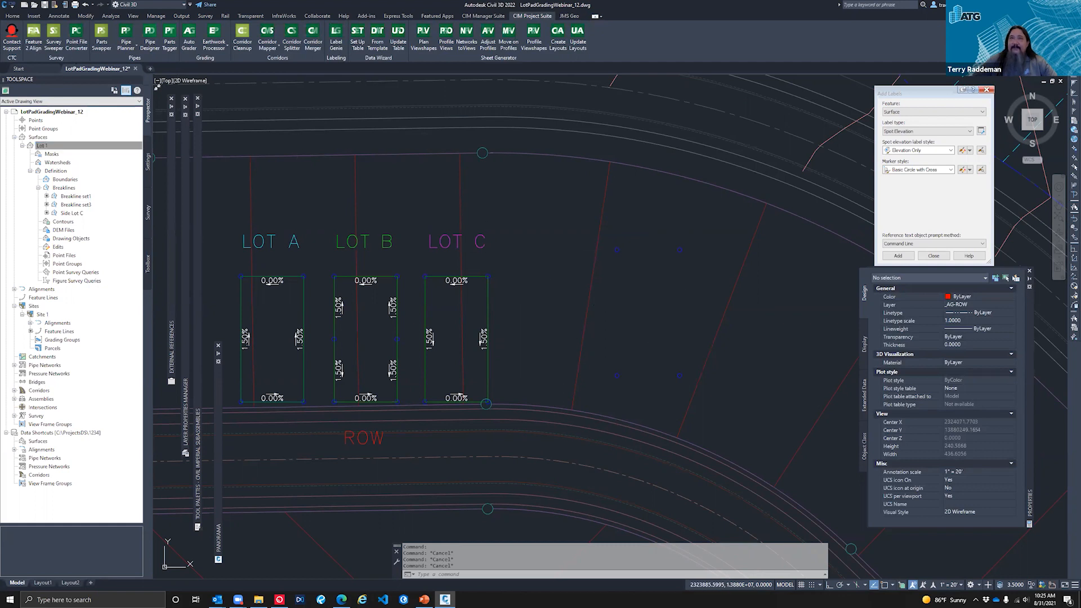
Start a new feature line named LOT D in Site 1 with the Basic Feature Line style on layer C-TOPO-FEAT
{"action": "left_click", "coordinate": [13, 16]}
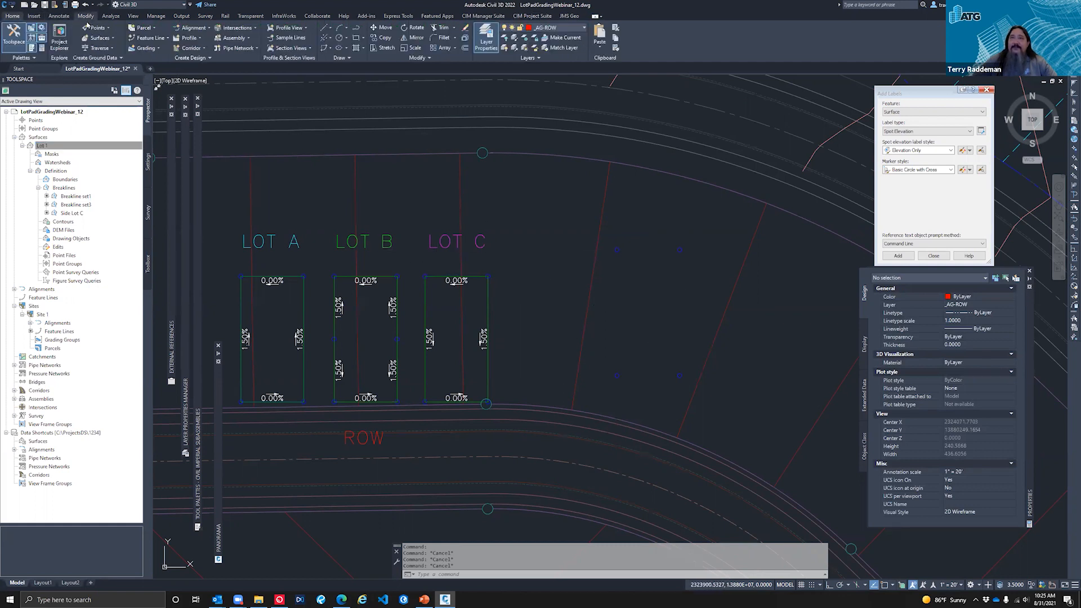
{"action": "left_click", "coordinate": [167, 38]}
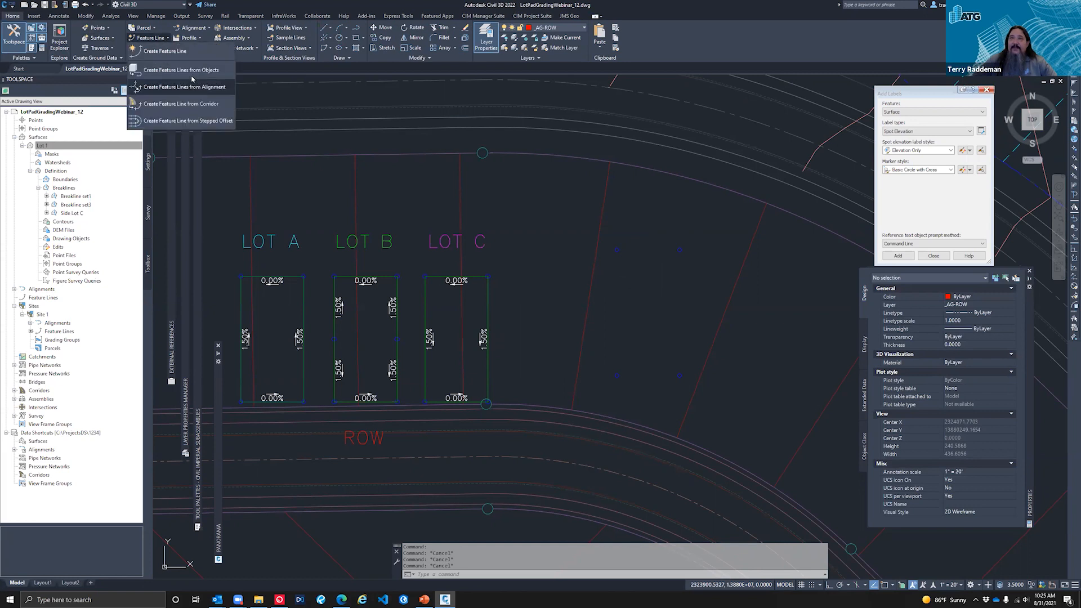
{"action": "left_click", "coordinate": [189, 73]}
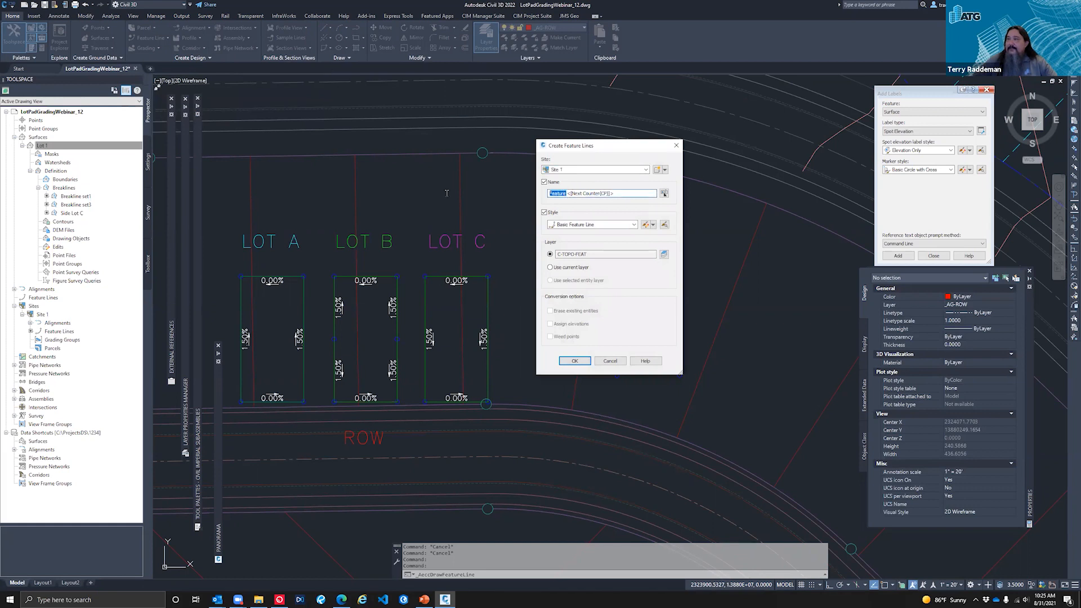
{"action": "type", "text": "LOT"}
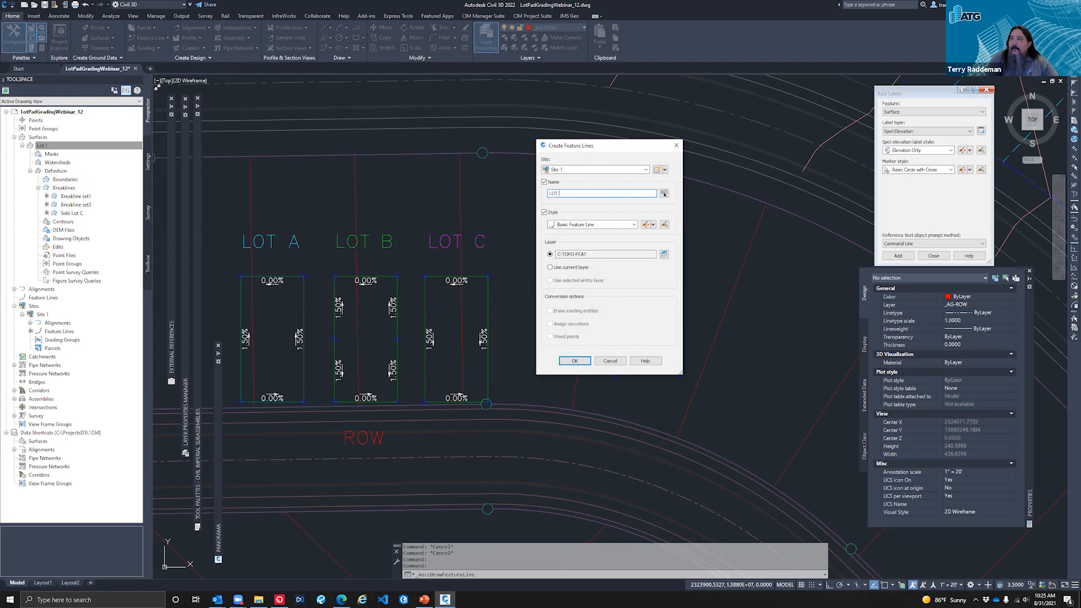
{"action": "type", "text": " D"}
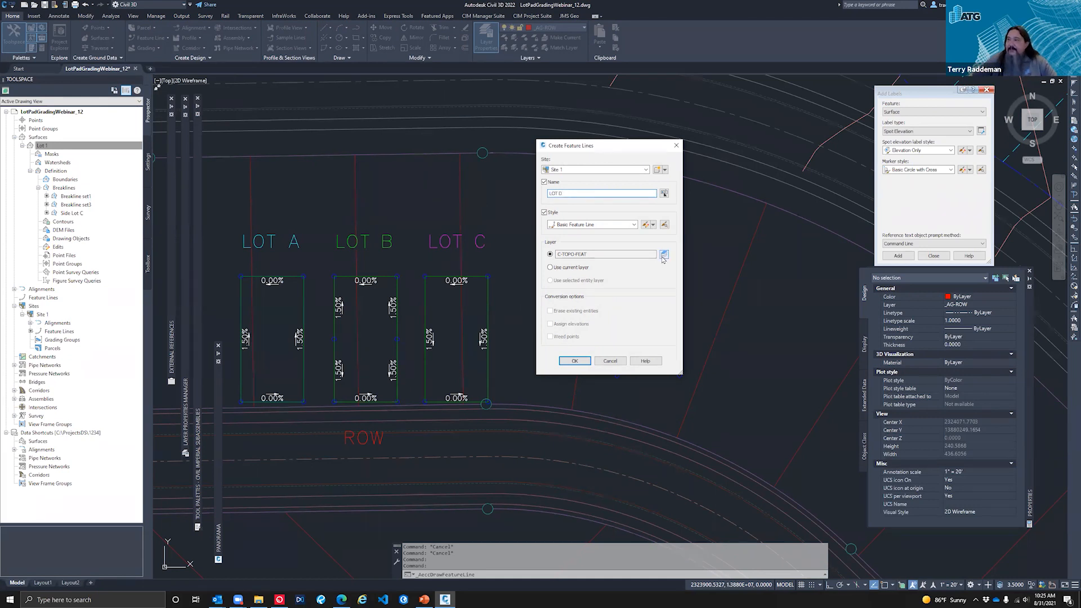
{"action": "left_click", "coordinate": [585, 225]}
{"action": "left_click", "coordinate": [585, 233]}
{"action": "left_click", "coordinate": [575, 360]}
Draw the first side of LOT D from the lower-right circle's centre at elevation 0 to the upper-right circle's centre at 0% grade
{"action": "type", "text": "cen"}
{"action": "key", "text": "Return"}
{"action": "left_click", "coordinate": [682, 379]}
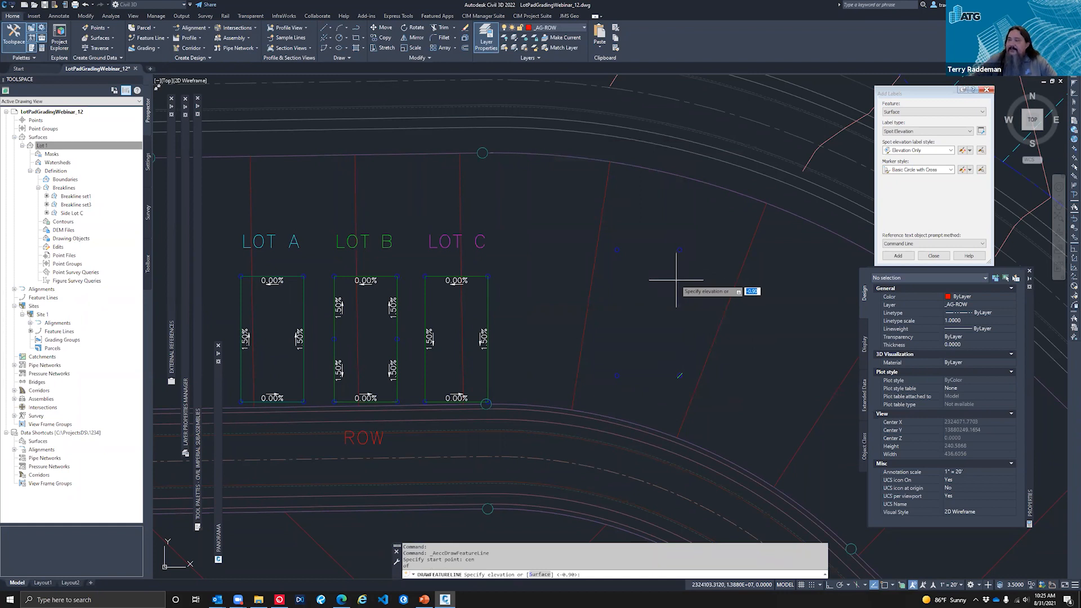
{"action": "type", "text": "0"}
{"action": "key", "text": "Return"}
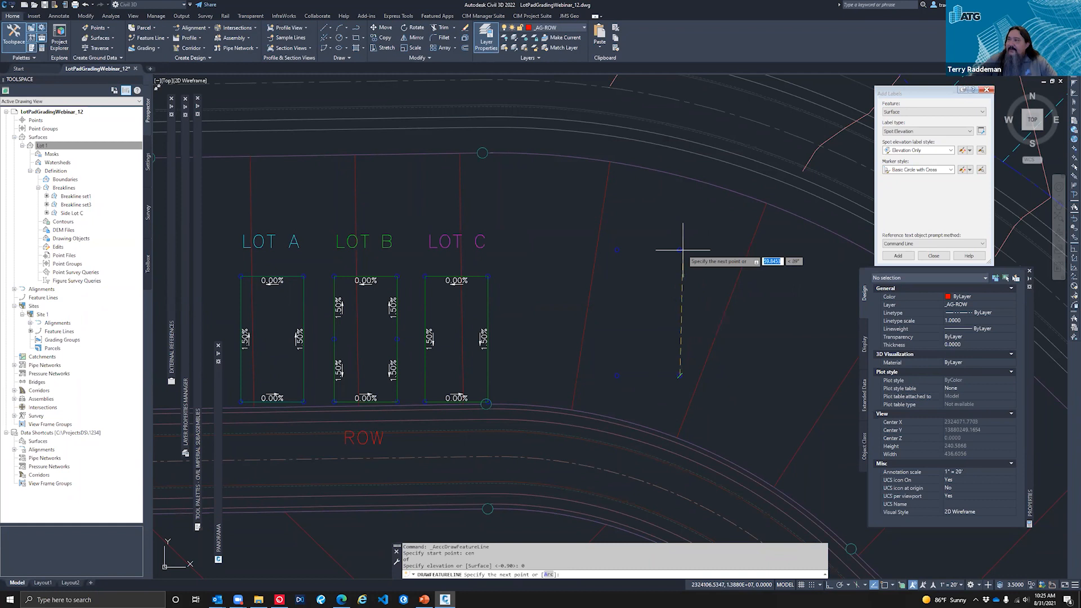
{"action": "type", "text": "cen"}
{"action": "key", "text": "Return"}
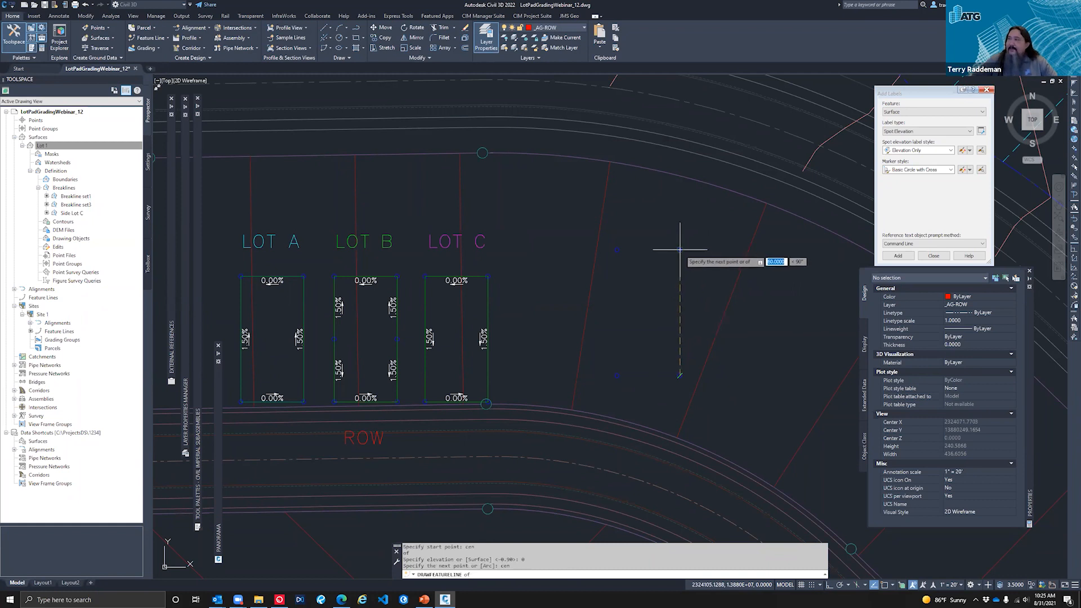
{"action": "left_click", "coordinate": [679, 249]}
{"action": "key", "text": "Return"}
Continue LOT D through the upper-left circle's centre at 0% grade and the lower-left circle's centre at -1.50%, and close the rectangle
{"action": "type", "text": "ce"}
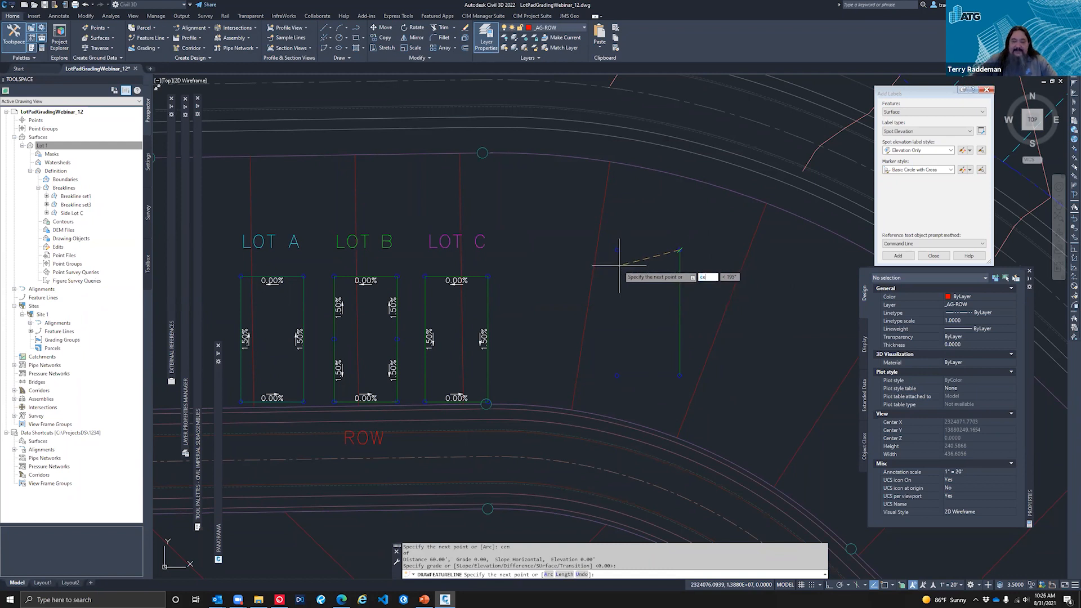
{"action": "type", "text": "n"}
{"action": "key", "text": "Return"}
{"action": "left_click", "coordinate": [621, 251]}
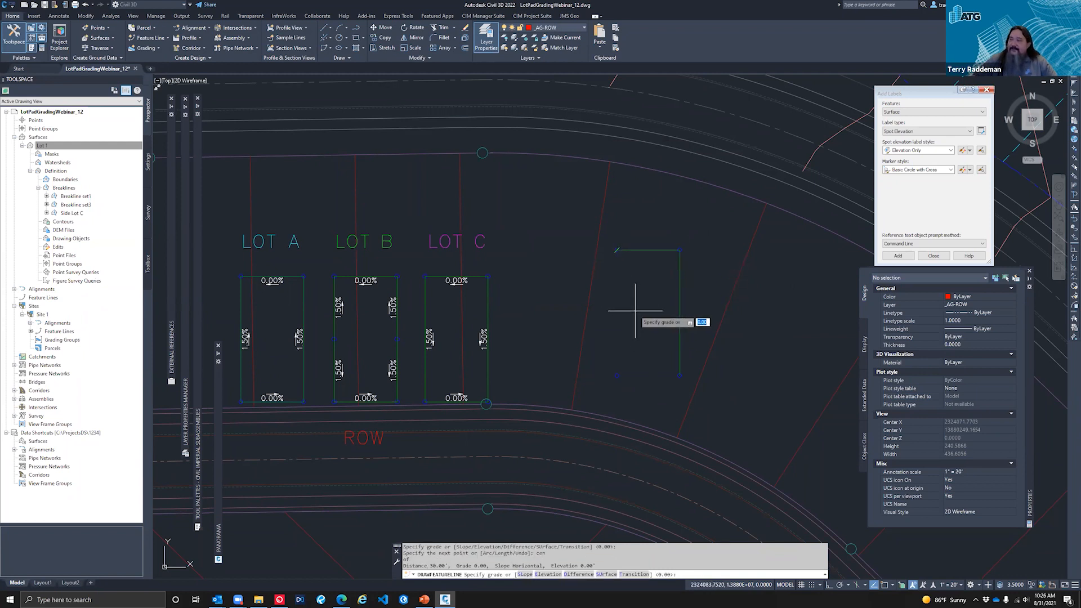
{"action": "key", "text": "Return"}
{"action": "type", "text": "cen"}
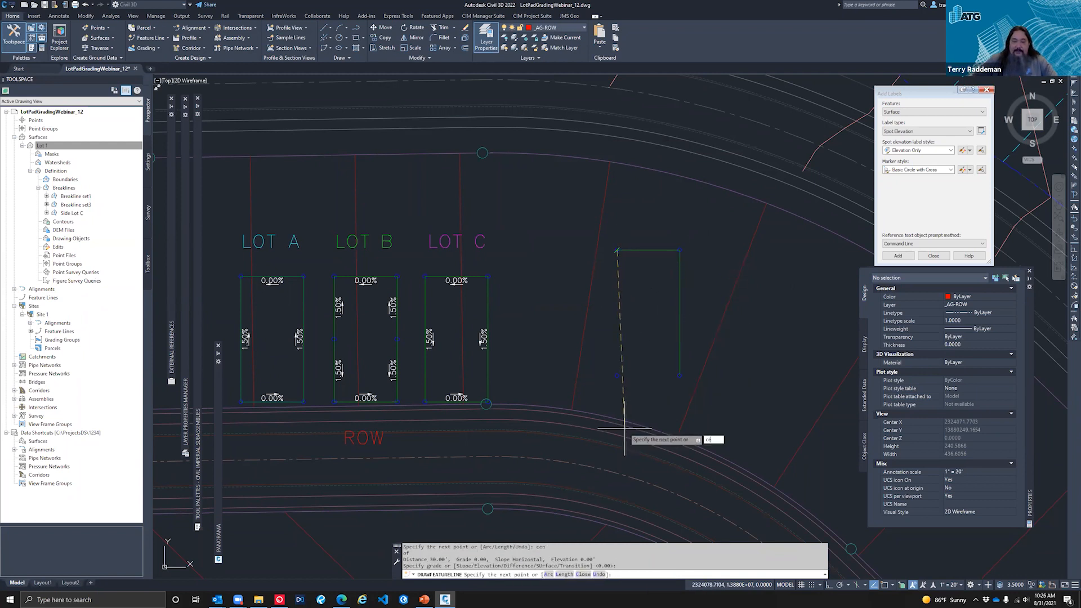
{"action": "key", "text": "Return"}
{"action": "left_click", "coordinate": [617, 375]}
{"action": "key", "text": "Return"}
{"action": "type", "text": "c"}
{"action": "key", "text": "Return"}
Set the elevation of the LOT D feature line's lower-left corner to 0 with Quick Elevation Edit
{"action": "left_click", "coordinate": [649, 375]}
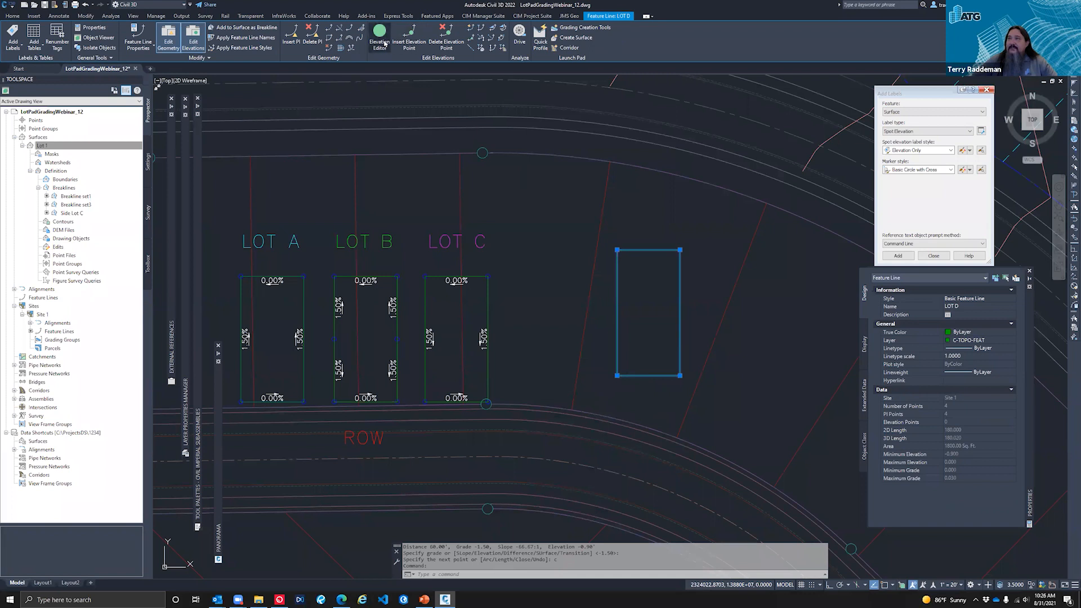
{"action": "left_click", "coordinate": [467, 35]}
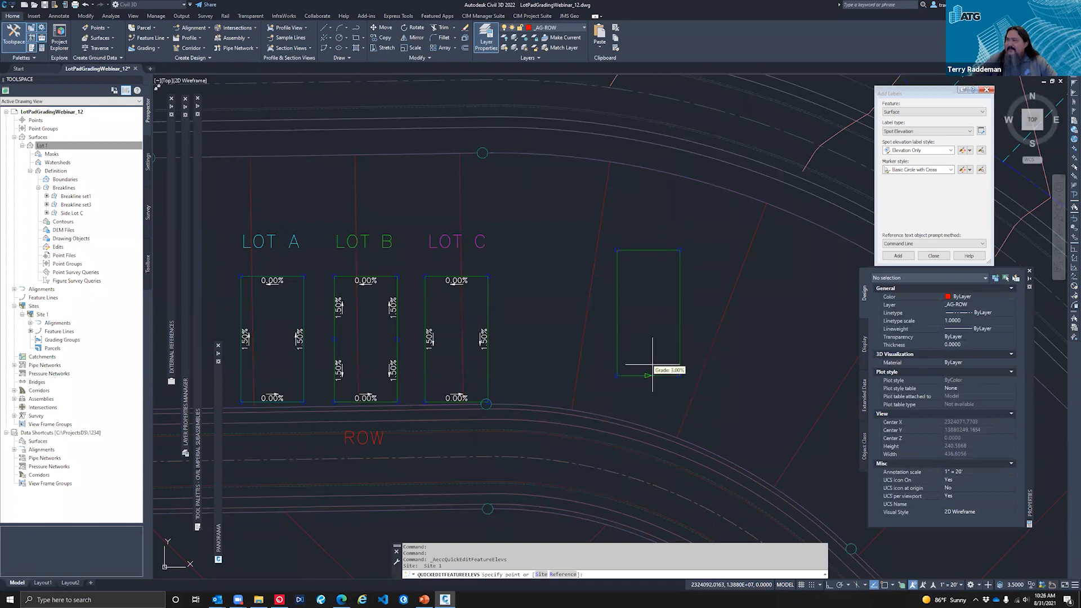
{"action": "left_click", "coordinate": [619, 375]}
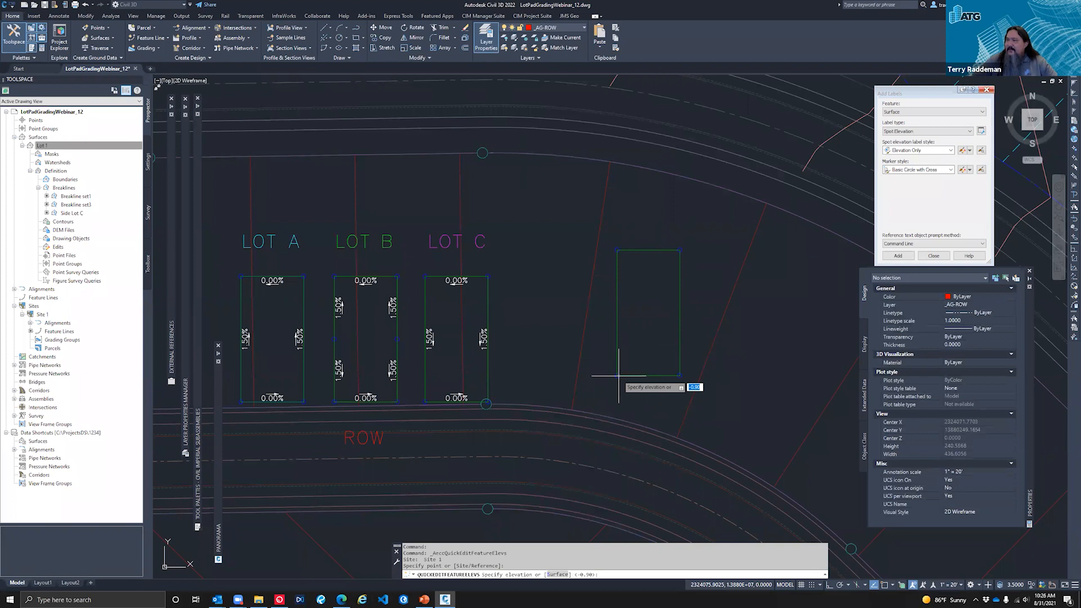
{"action": "type", "text": "0"}
{"action": "key", "text": "Return"}
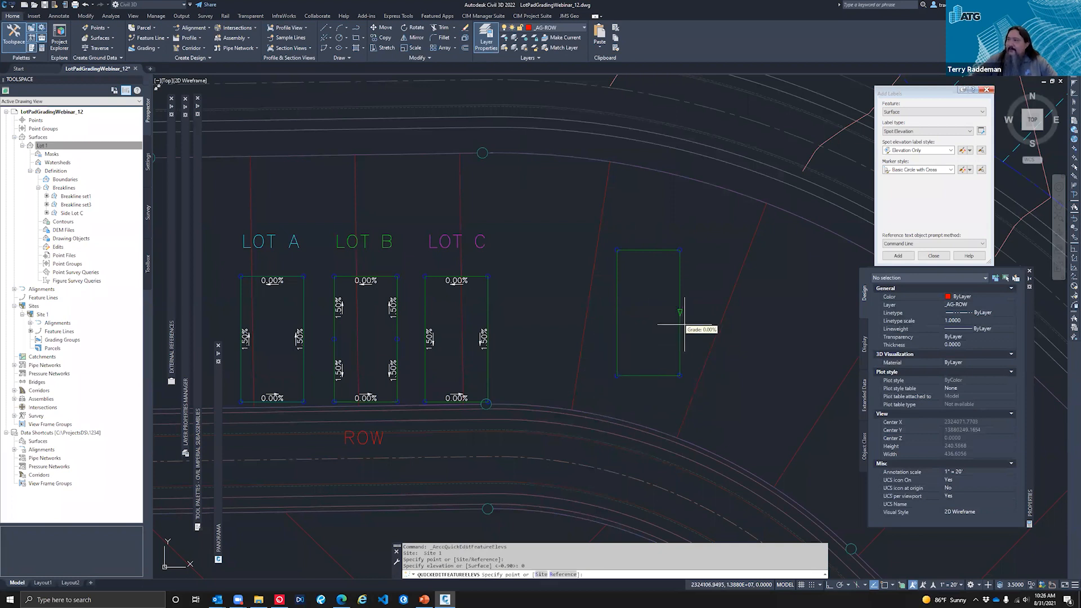
Set the grade of both long sides of LOT D to 3% and end the elevation editing
{"action": "left_click", "coordinate": [685, 303]}
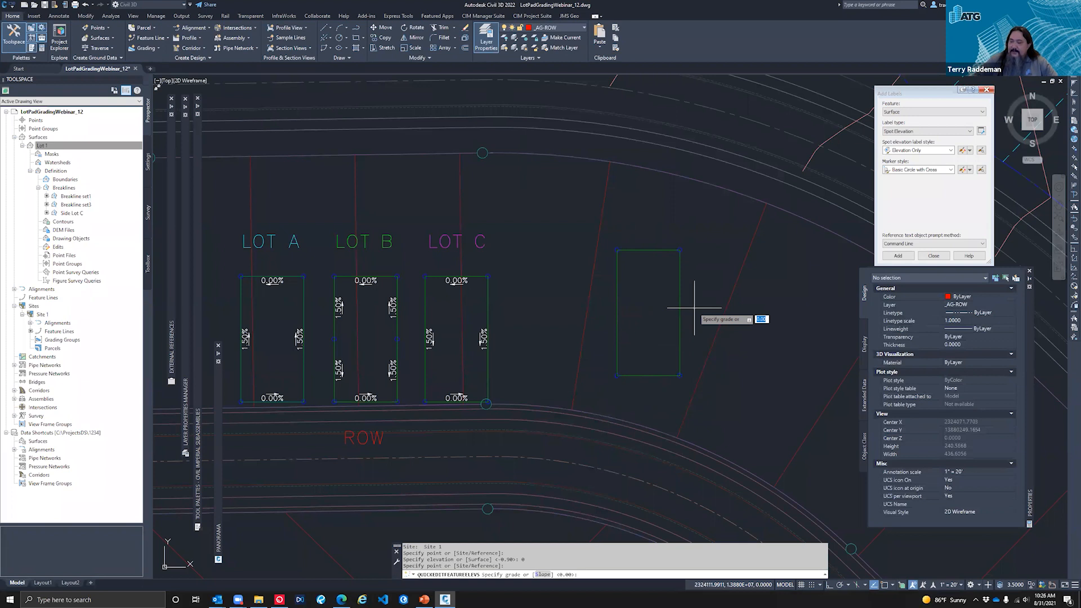
{"action": "type", "text": "3"}
{"action": "key", "text": "Return"}
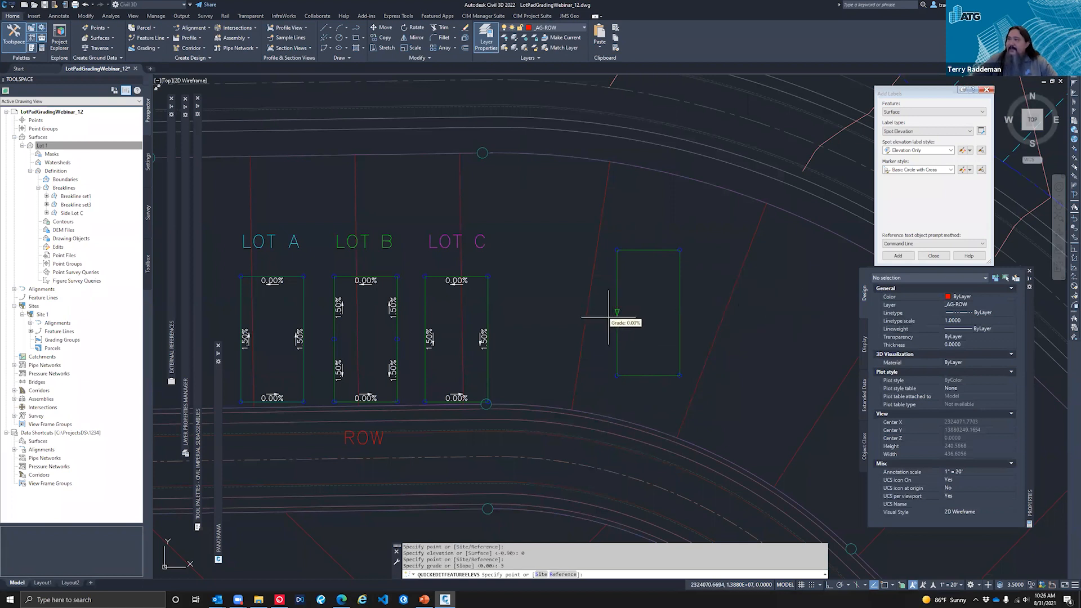
{"action": "left_click", "coordinate": [617, 299]}
{"action": "type", "text": "3"}
{"action": "key", "text": "Return"}
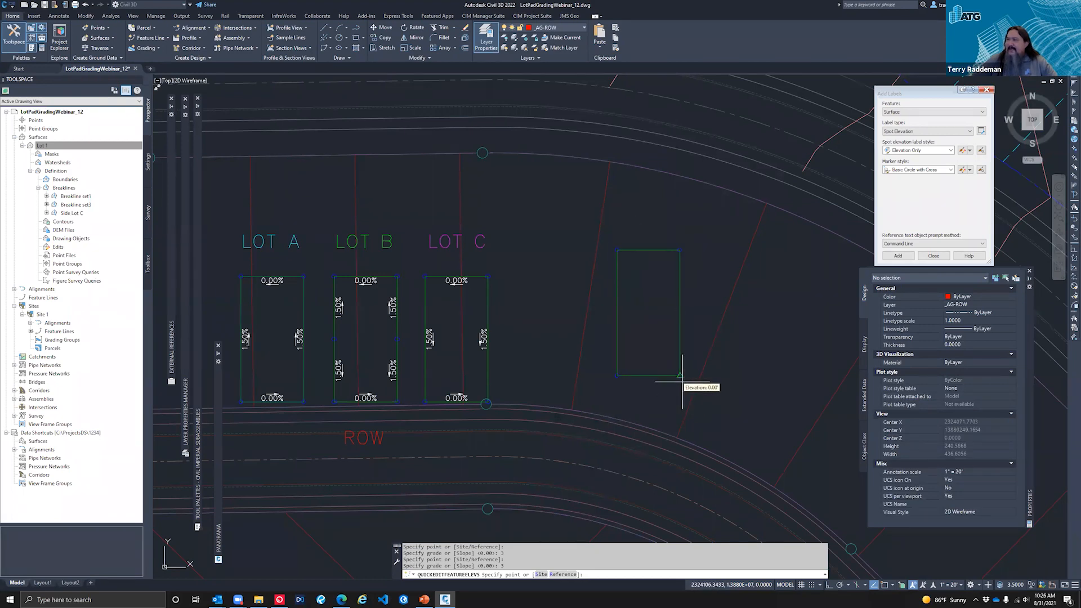
{"action": "key", "text": "Escape"}
{"action": "key", "text": "Escape"}
{"action": "key", "text": "Escape"}
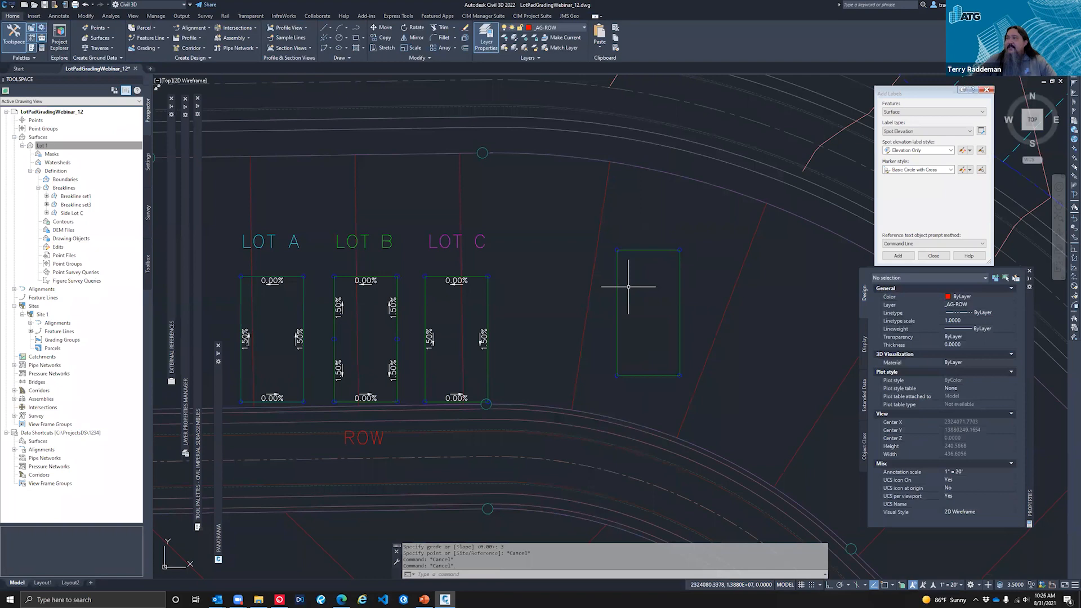
{"action": "scroll", "coordinate": [620, 311], "scroll_direction": "down", "scroll_amount": 2}
{"action": "left_click", "coordinate": [619, 310]}
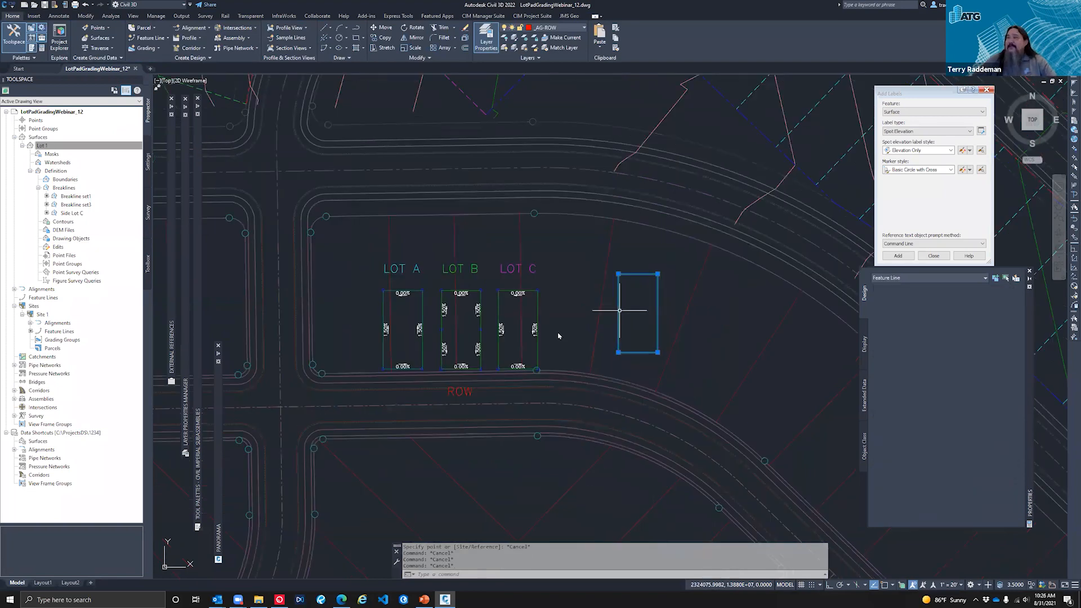
{"action": "scroll", "coordinate": [515, 393], "scroll_direction": "down", "scroll_amount": 2}
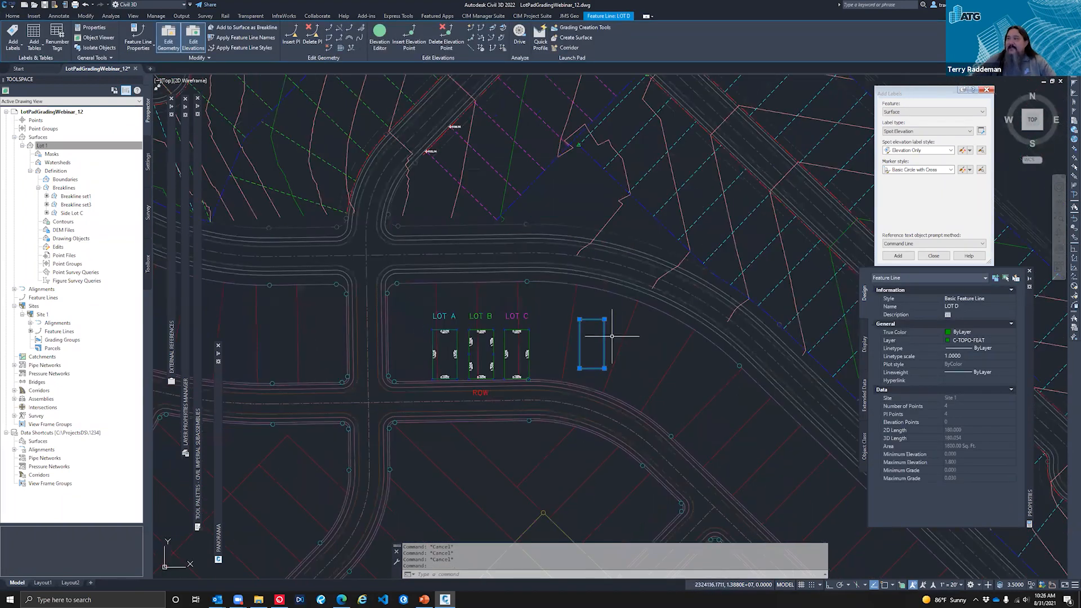
{"action": "scroll", "coordinate": [520, 369], "scroll_direction": "down", "scroll_amount": 2}
{"action": "key", "text": "Escape"}
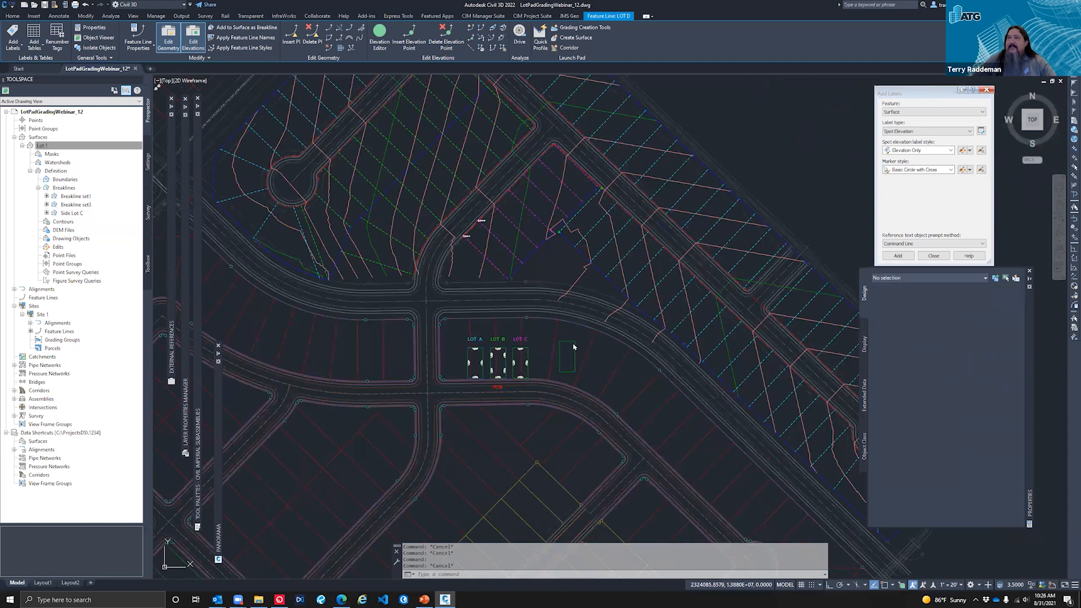
{"action": "key", "text": "Escape"}
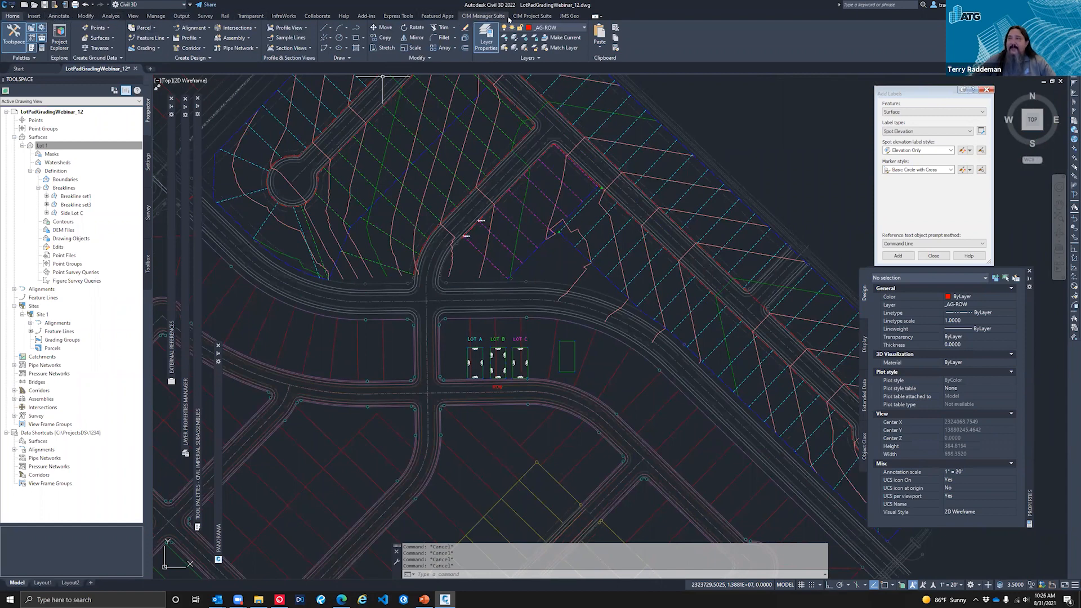
Start Auto Grader and open the PAD A template insertion family for editing, keeping the lot templates in view
{"action": "left_click", "coordinate": [532, 16]}
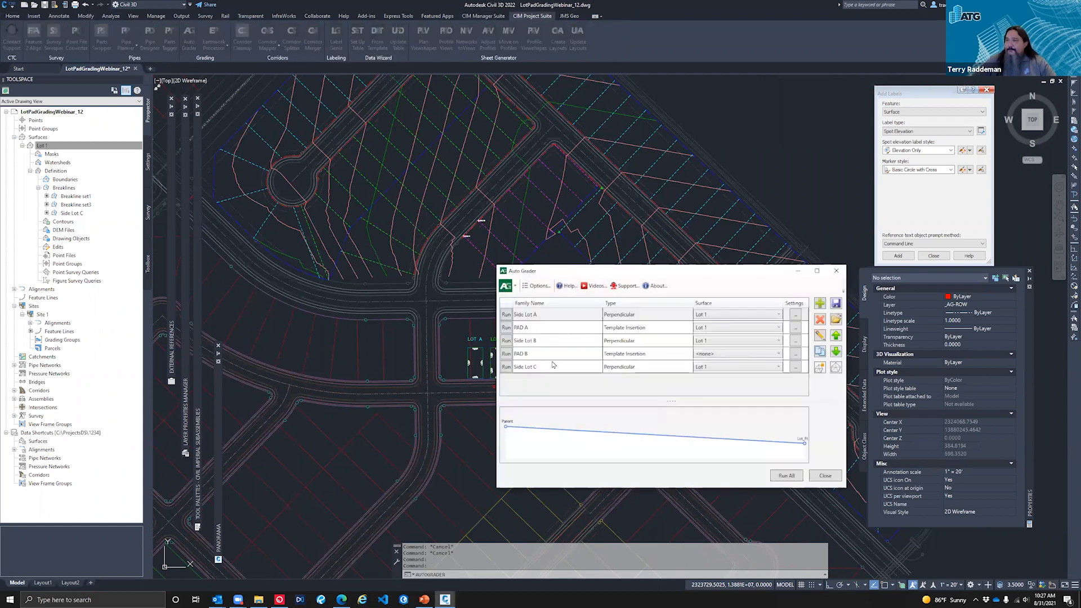
{"action": "left_click", "coordinate": [537, 332]}
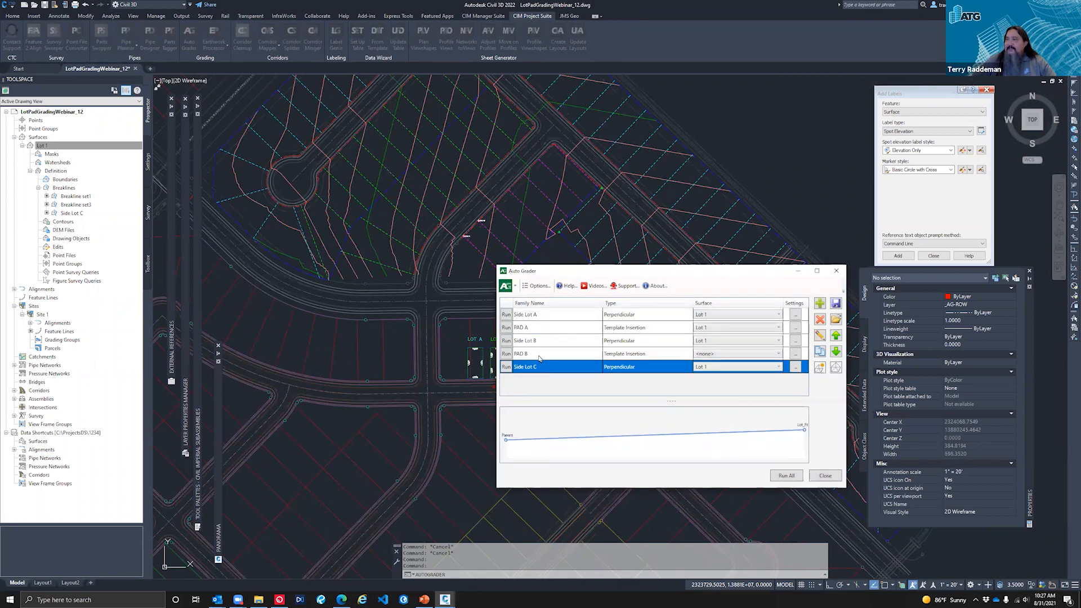
{"action": "left_click", "coordinate": [536, 328]}
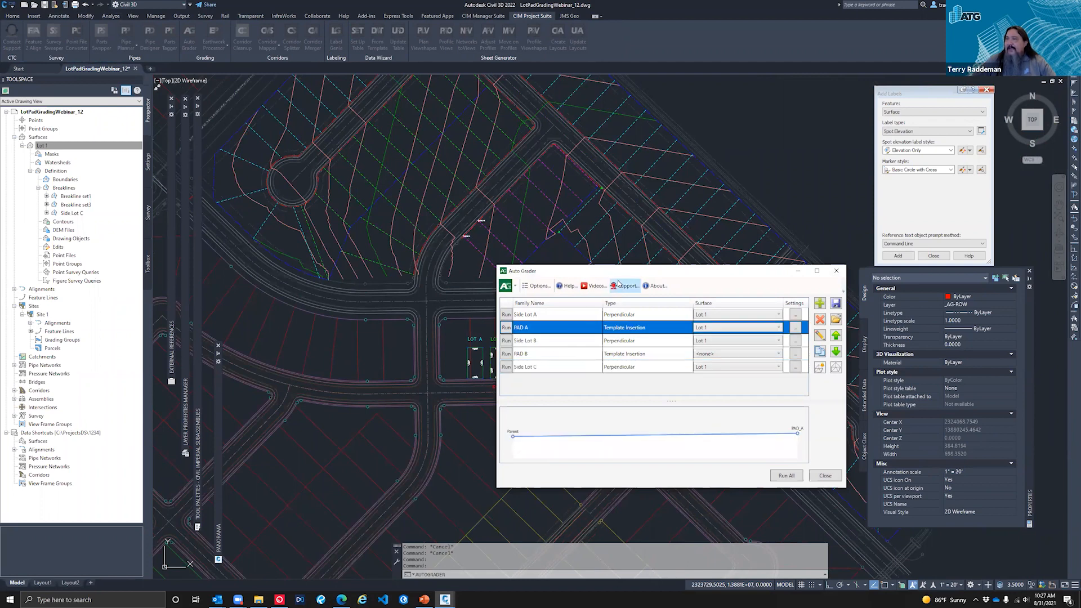
{"action": "left_click_drag", "start_coordinate": [618, 276], "coordinate": [154, 189]}
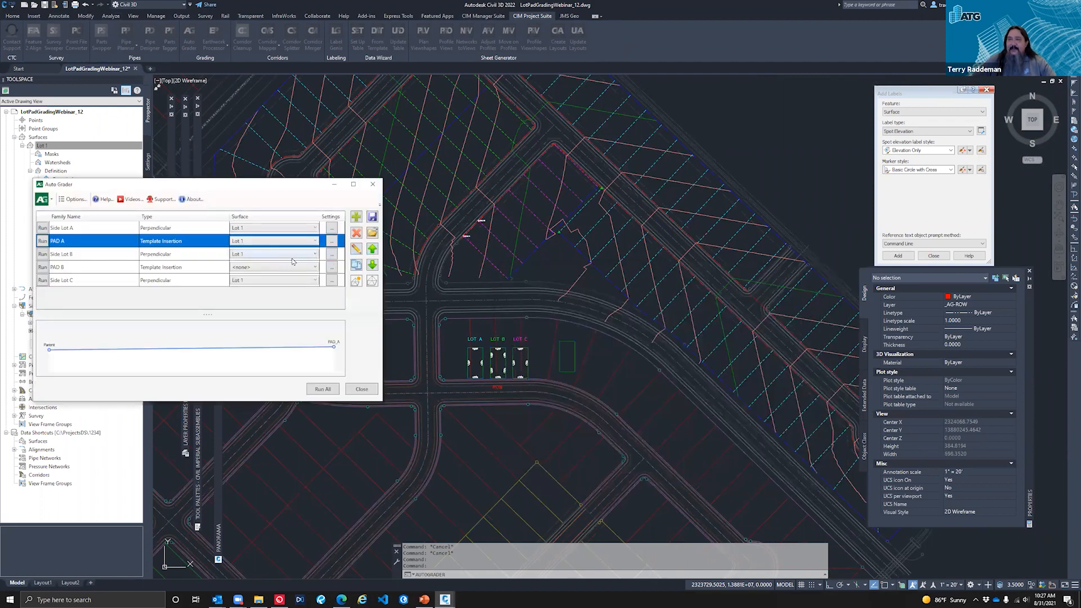
{"action": "left_click", "coordinate": [356, 250]}
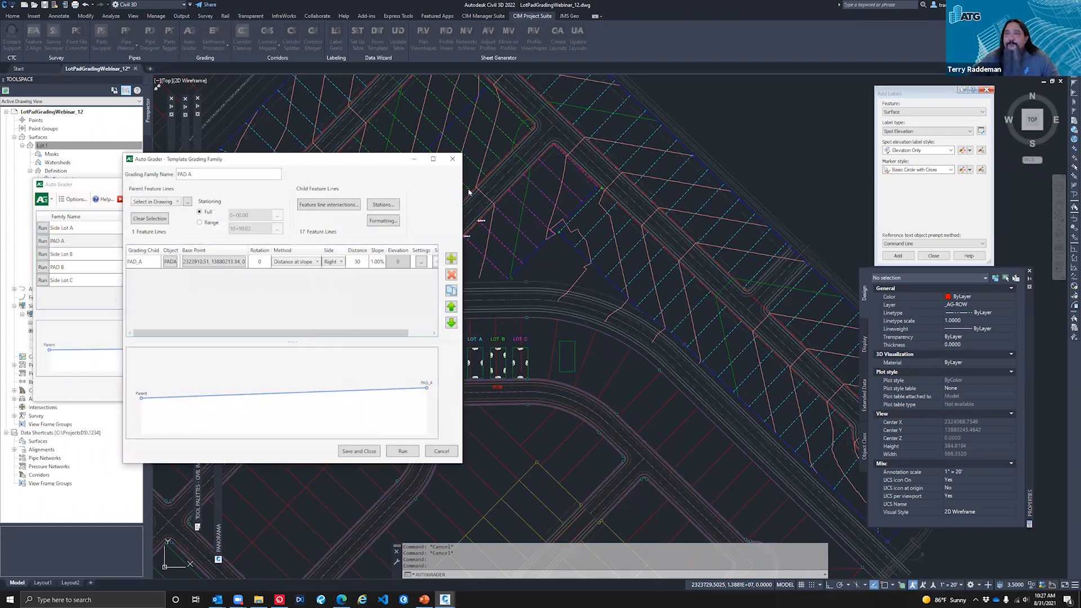
{"action": "left_click_drag", "start_coordinate": [389, 164], "coordinate": [890, 140]}
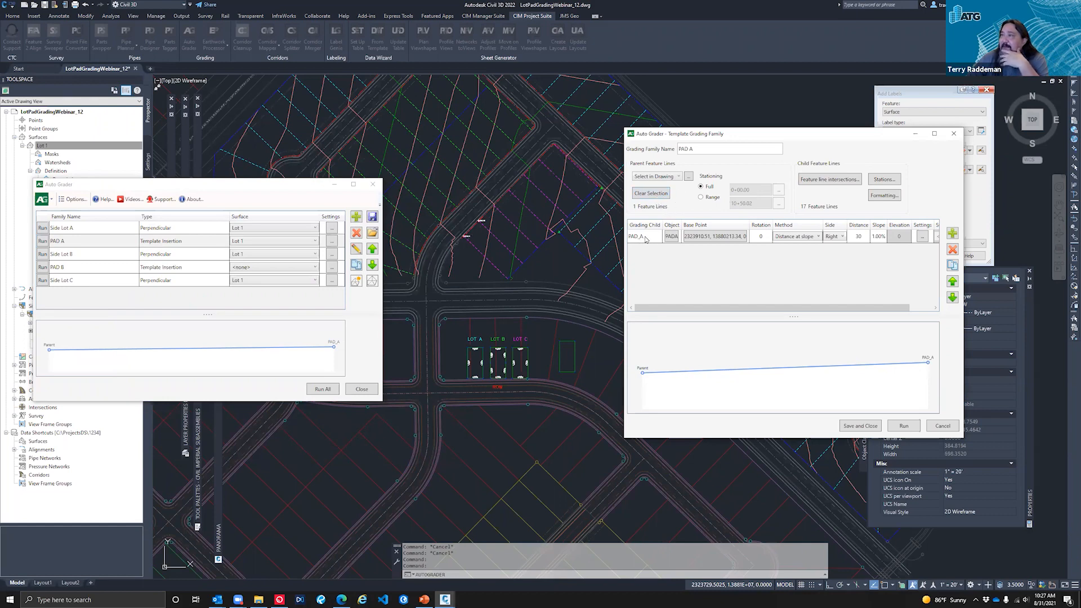
Pick the LOT A rectangle as the template object for the PAD_A grading child
{"action": "left_click", "coordinate": [674, 237]}
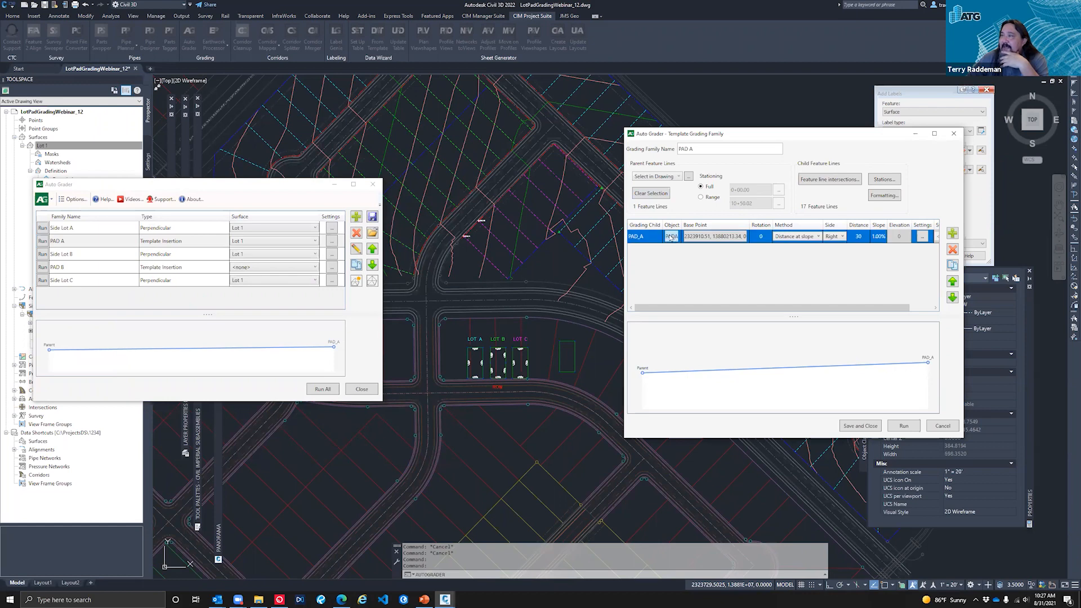
{"action": "left_click", "coordinate": [672, 238]}
{"action": "scroll", "coordinate": [487, 380], "scroll_direction": "up", "scroll_amount": 3}
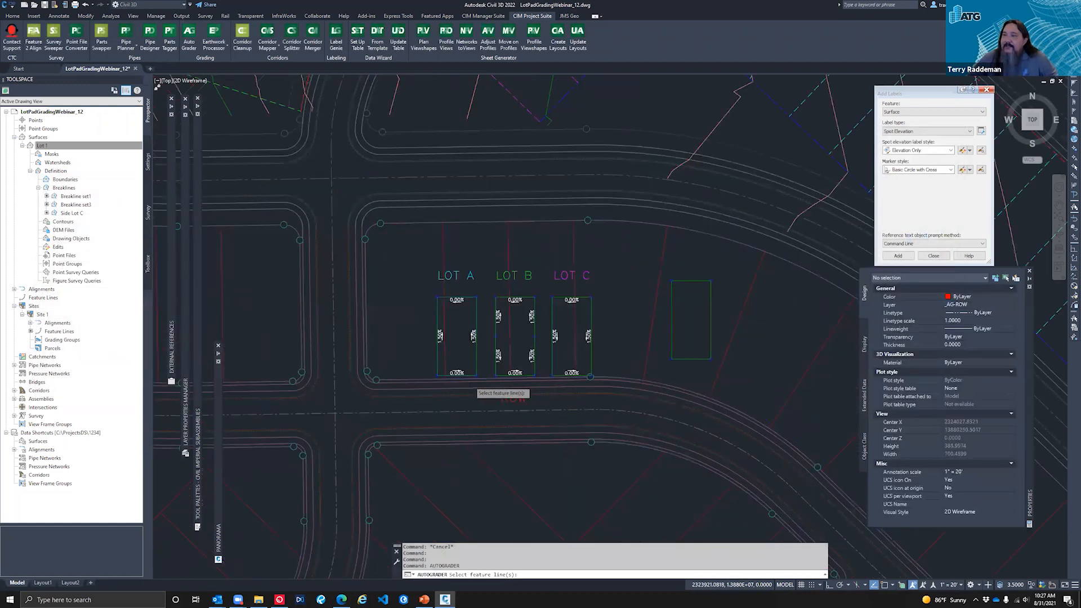
{"action": "scroll", "coordinate": [470, 381], "scroll_direction": "up", "scroll_amount": 2}
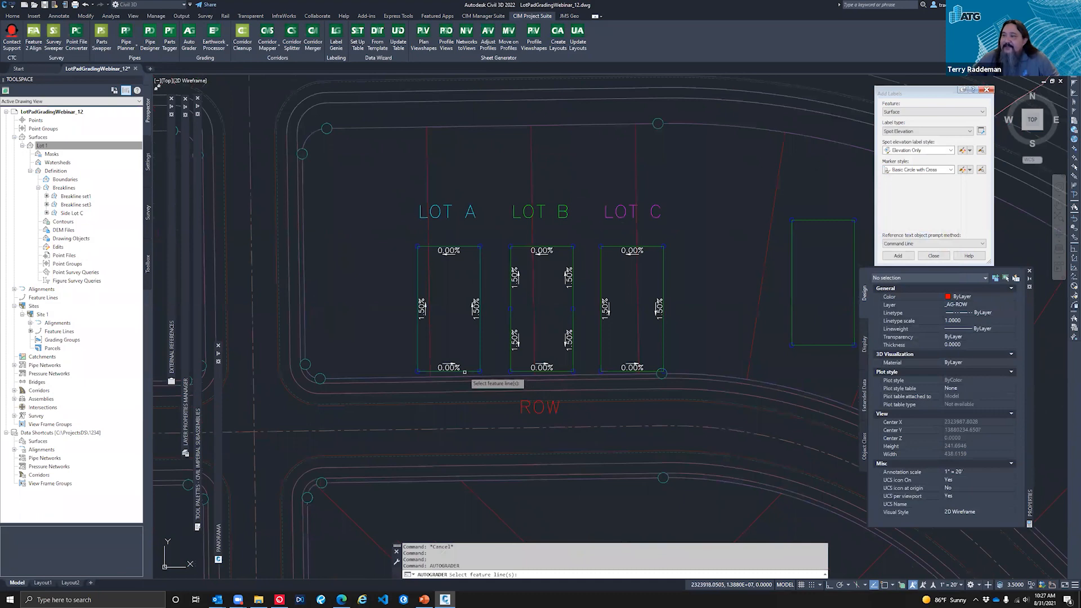
{"action": "left_click", "coordinate": [464, 372]}
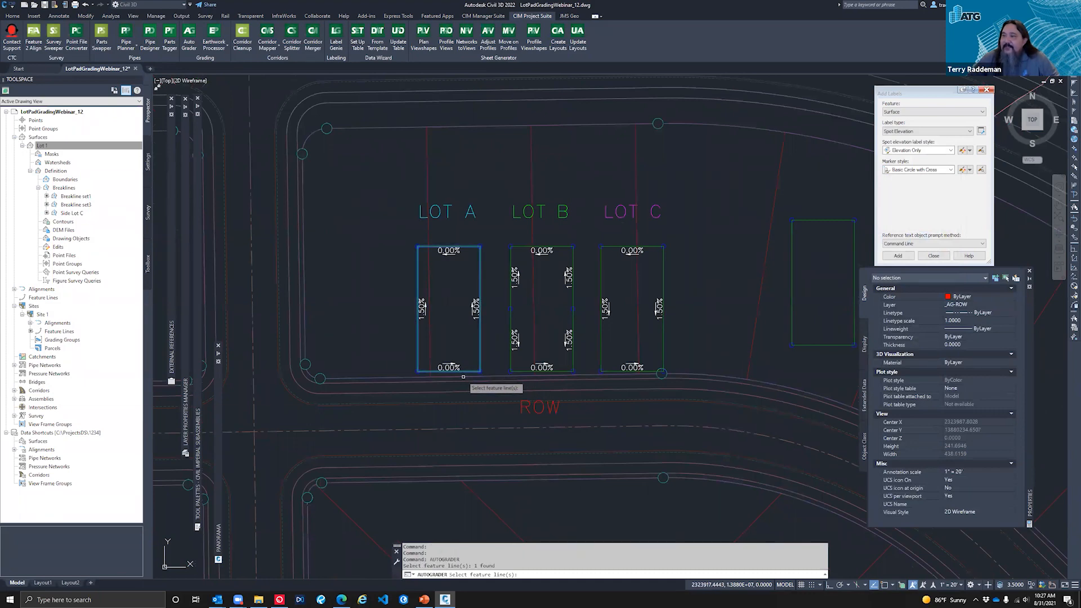
{"action": "key", "text": "Return"}
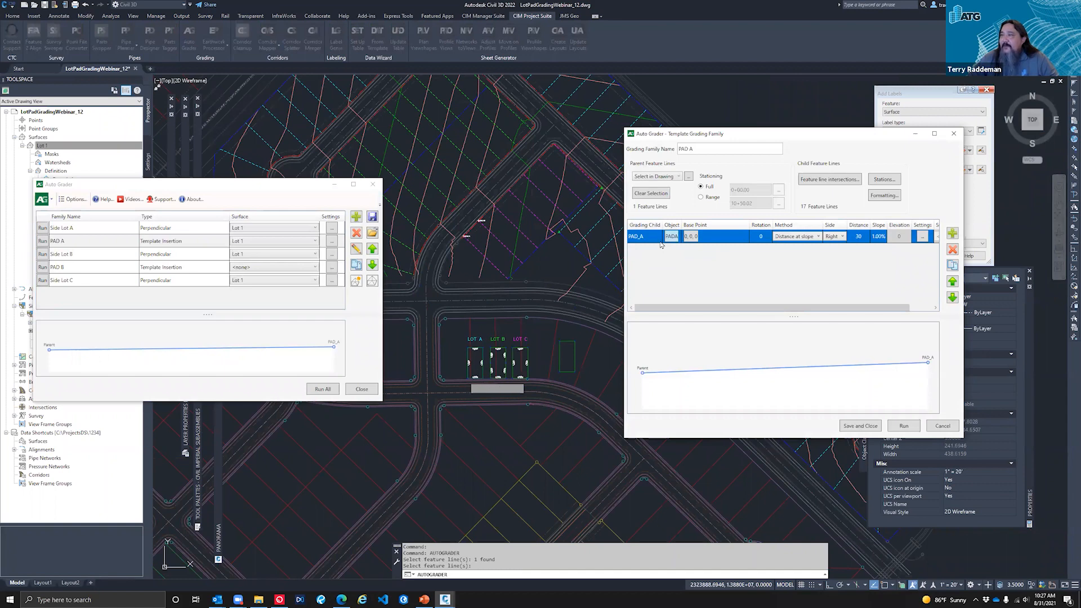
Set PAD_A's base point to the midpoint of LOT A's lower edge facing the ROW
{"action": "left_click", "coordinate": [690, 239]}
{"action": "scroll", "coordinate": [459, 387], "scroll_direction": "up", "scroll_amount": 7}
{"action": "type", "text": "mid"}
{"action": "key", "text": "Return"}
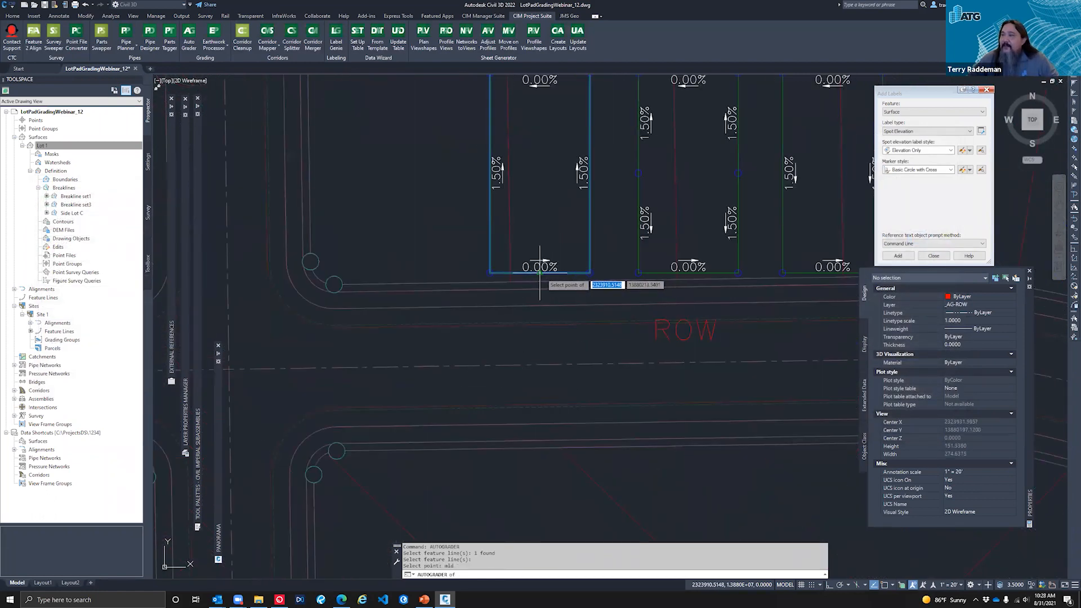
{"action": "left_click", "coordinate": [539, 272]}
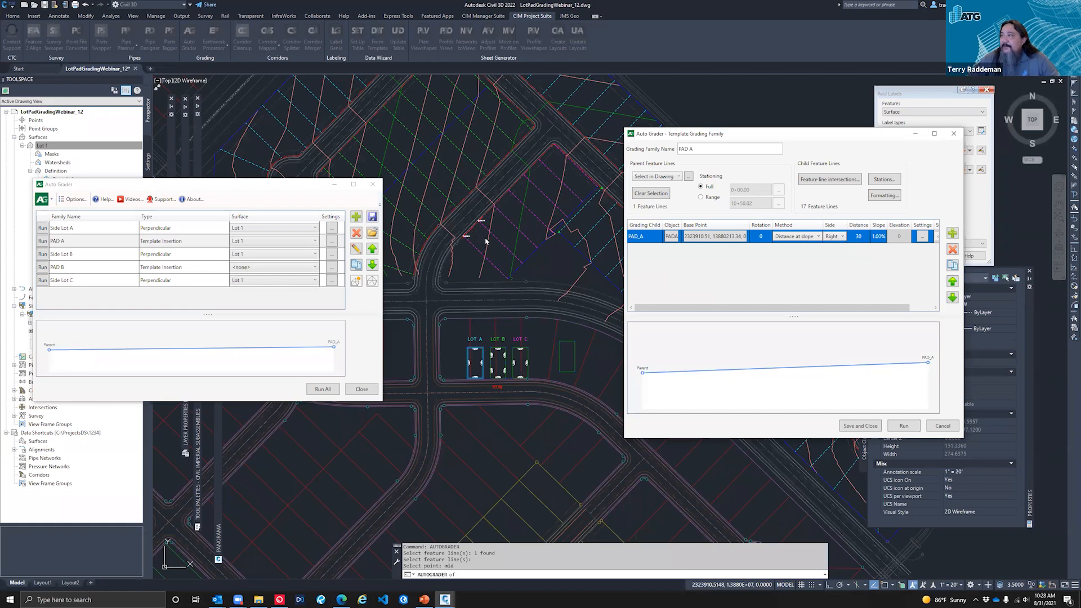
Review PAD A's feature line intersection filter and child formatting, and close the family without saving
{"action": "left_click_drag", "start_coordinate": [890, 308], "coordinate": [913, 308]}
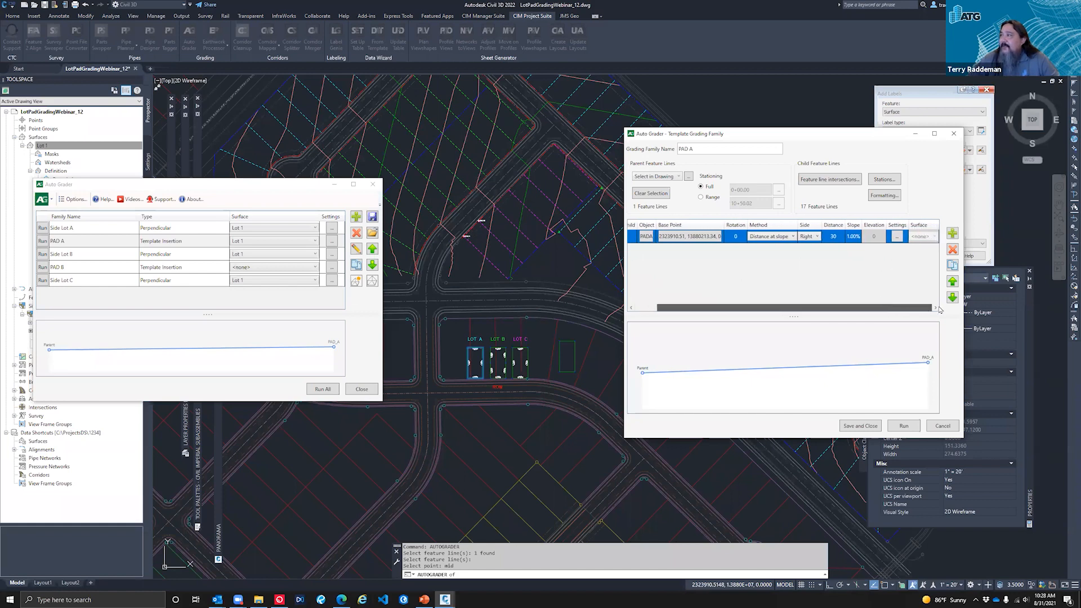
{"action": "left_click", "coordinate": [832, 184]}
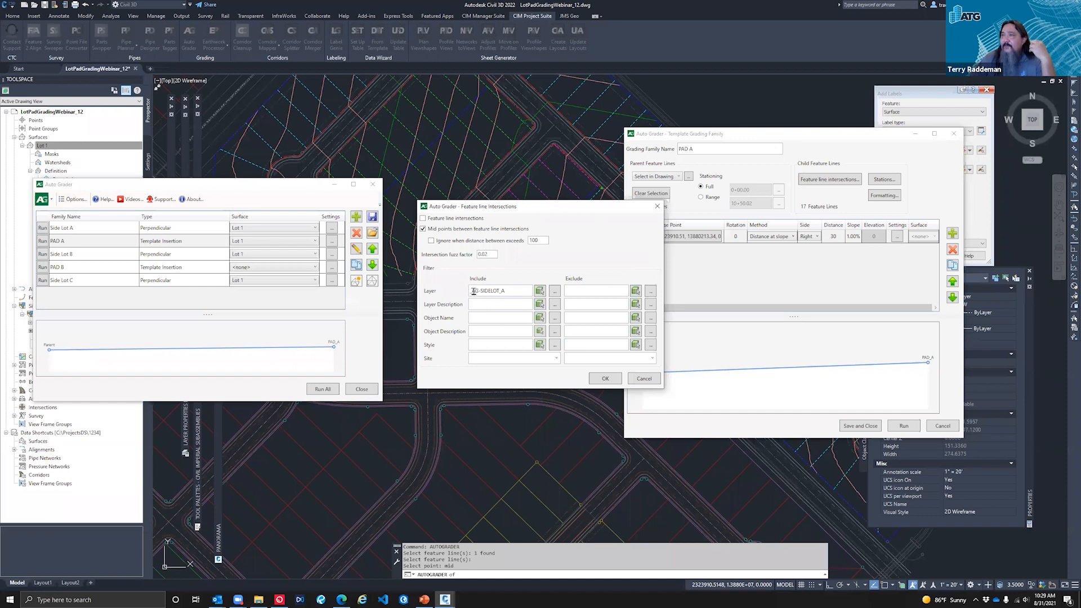
{"action": "left_click", "coordinate": [653, 379]}
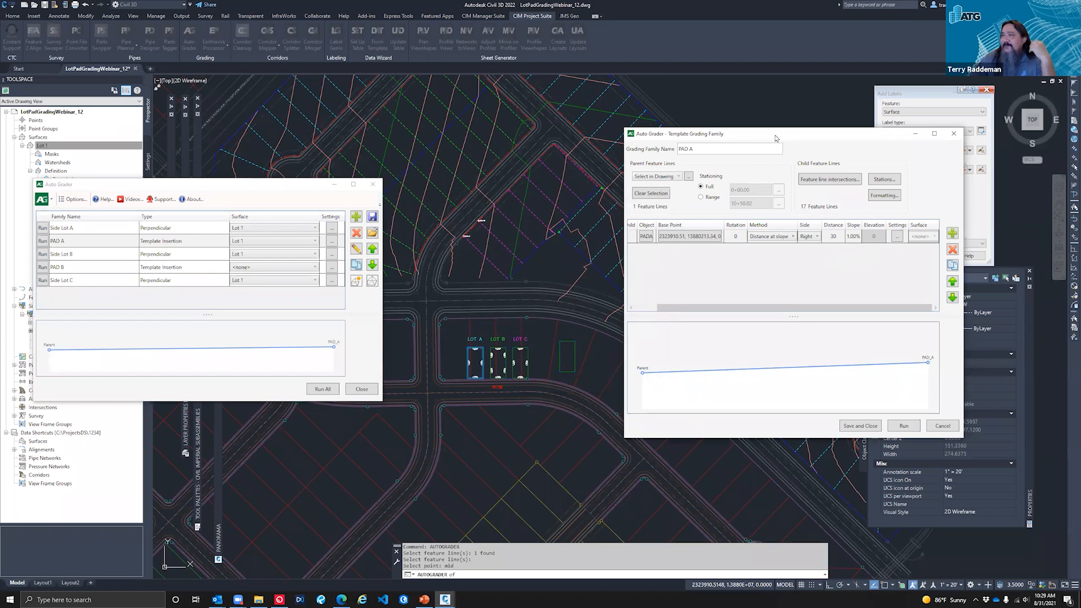
{"action": "left_click_drag", "start_coordinate": [775, 136], "coordinate": [214, 145]}
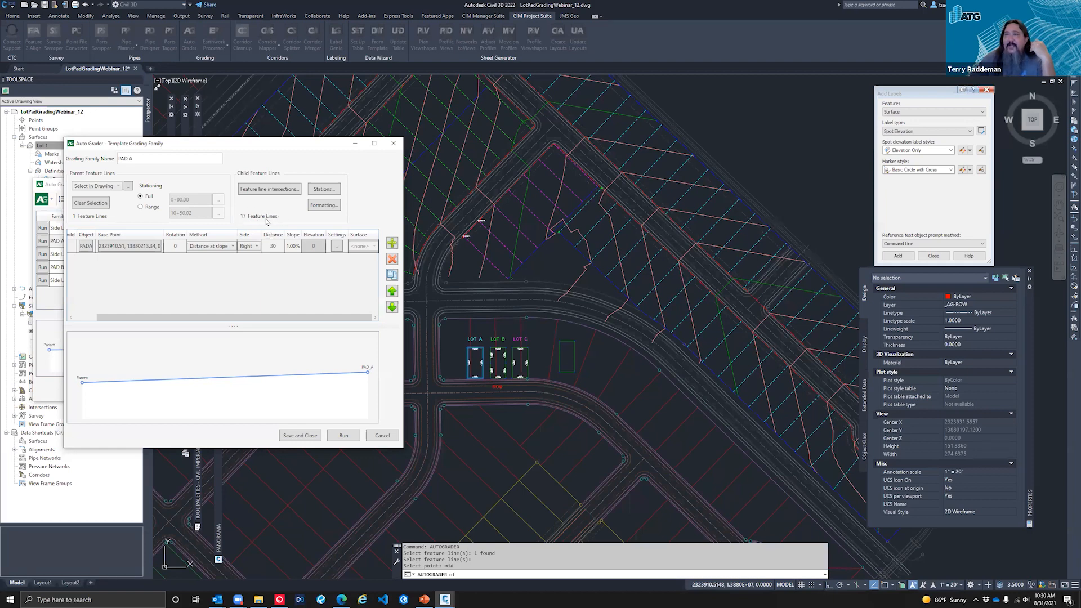
{"action": "left_click", "coordinate": [324, 207]}
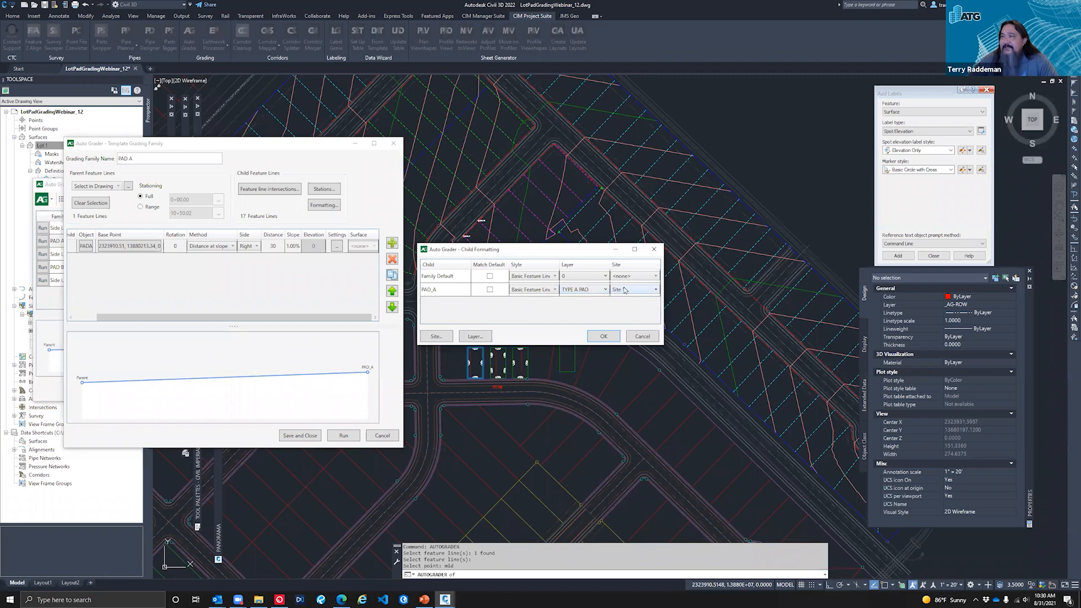
{"action": "left_click", "coordinate": [642, 337]}
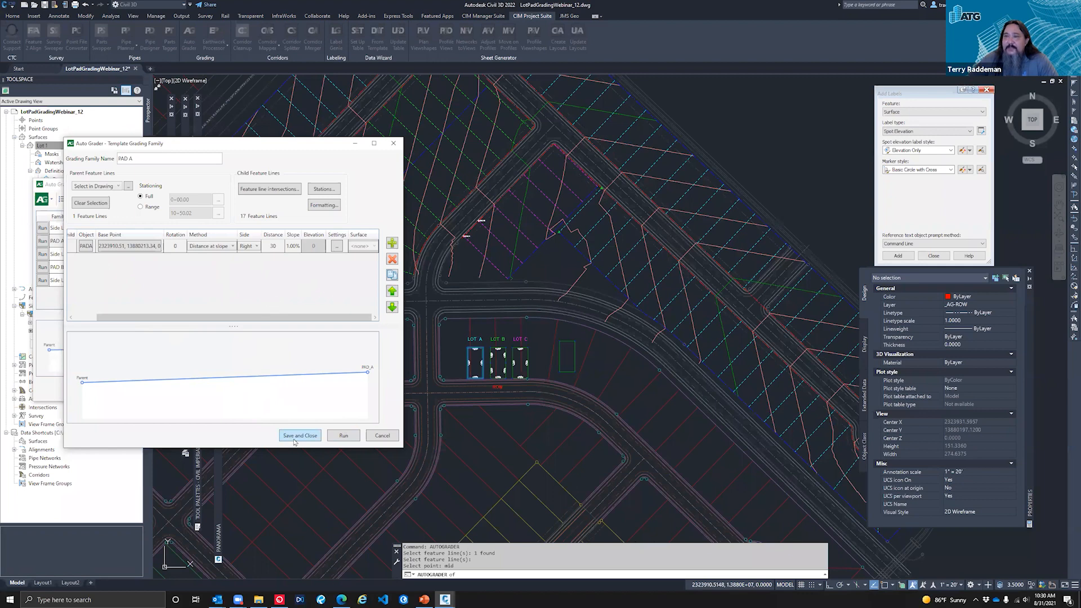
{"action": "left_click", "coordinate": [381, 436]}
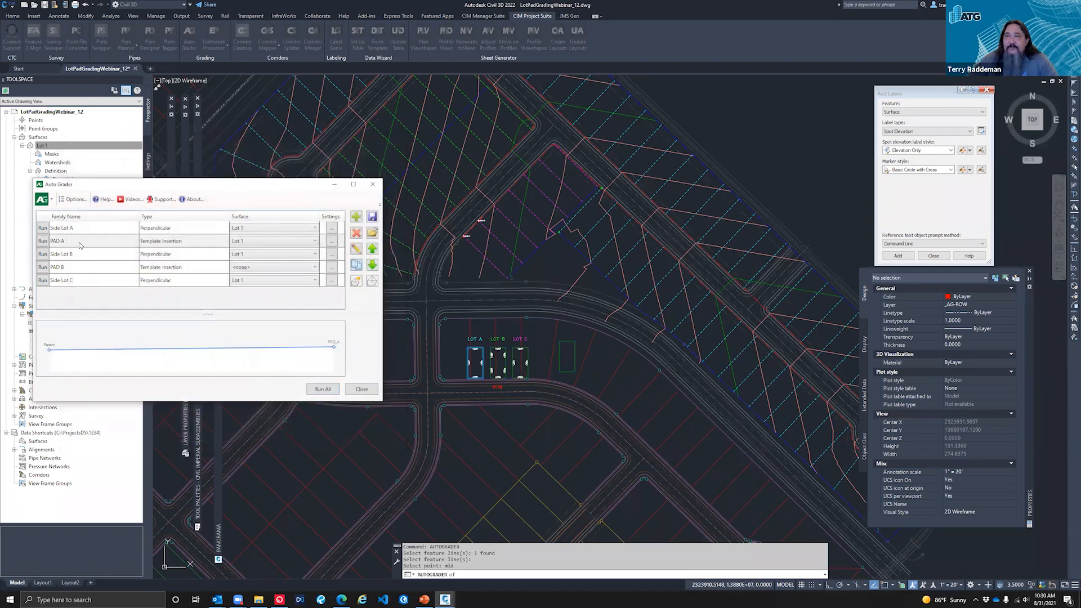
Run the PAD A family to insert its pads on the lots, and close Auto Grader
{"action": "left_click", "coordinate": [47, 243]}
{"action": "left_click", "coordinate": [42, 241]}
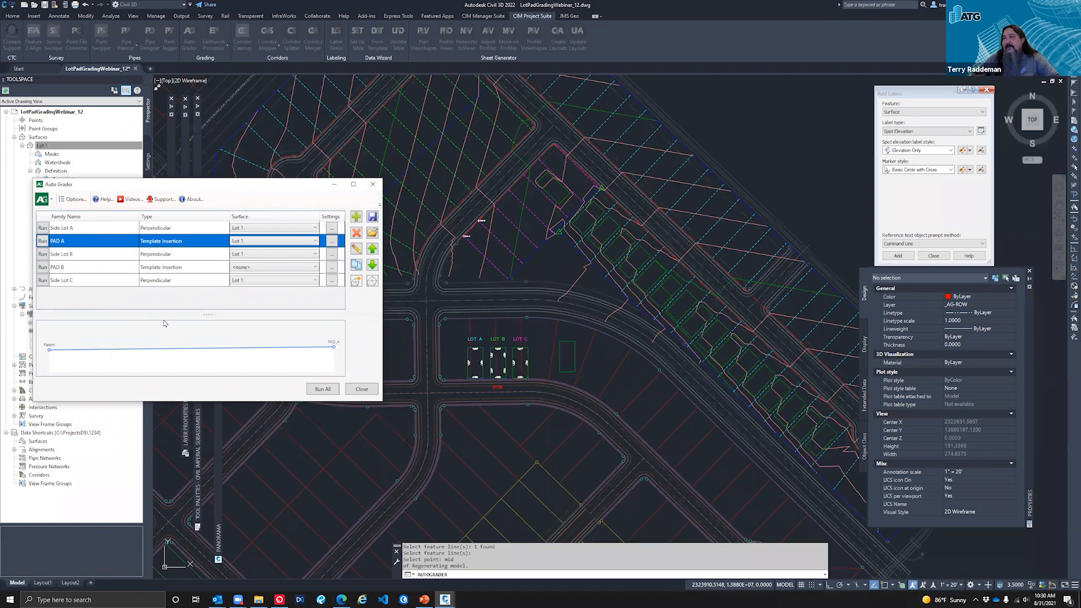
{"action": "left_click", "coordinate": [359, 394]}
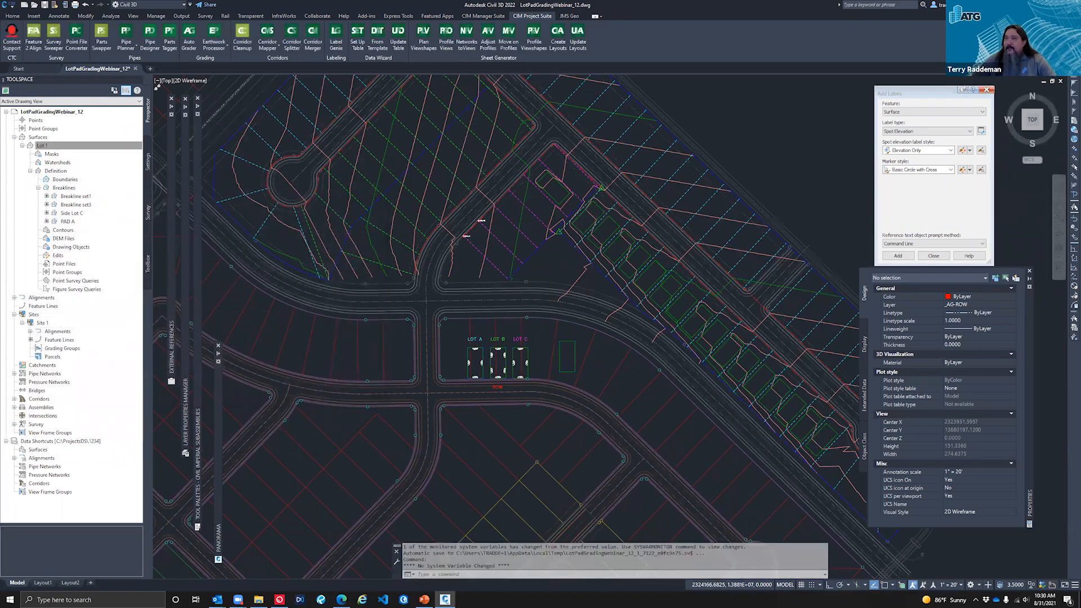
Examine the pad feature line inserted on the first lot beside the ROW, including its layer and elevations
{"action": "scroll", "coordinate": [596, 208], "scroll_direction": "up", "scroll_amount": 6}
{"action": "key", "text": "Escape"}
{"action": "key", "text": "Escape"}
{"action": "key", "text": "Escape"}
{"action": "key", "text": "Escape"}
{"action": "left_click", "coordinate": [587, 208]}
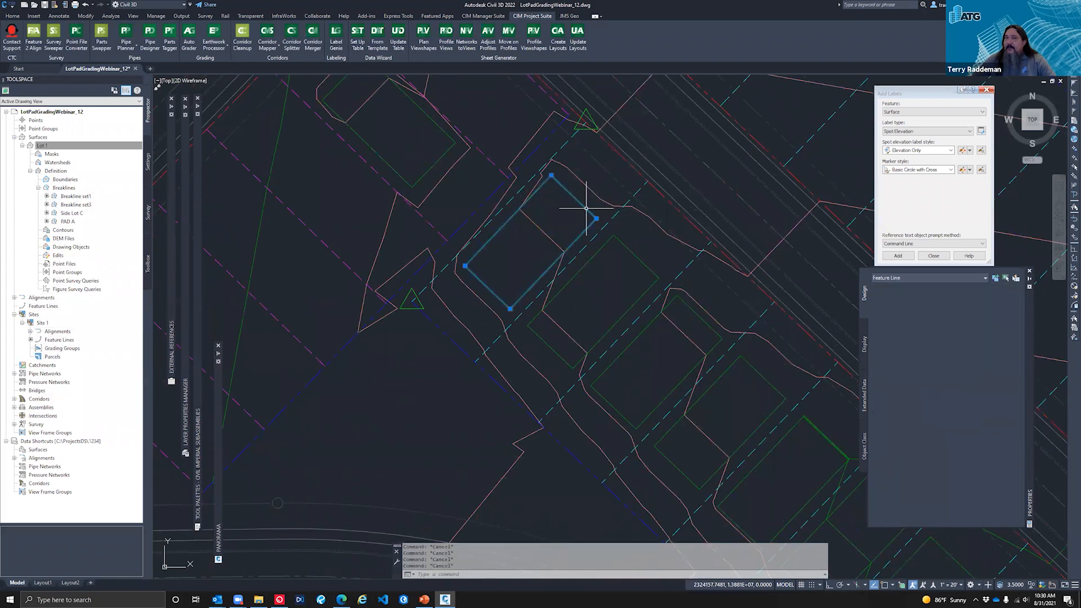
{"action": "scroll", "coordinate": [527, 253], "scroll_direction": "down", "scroll_amount": 2}
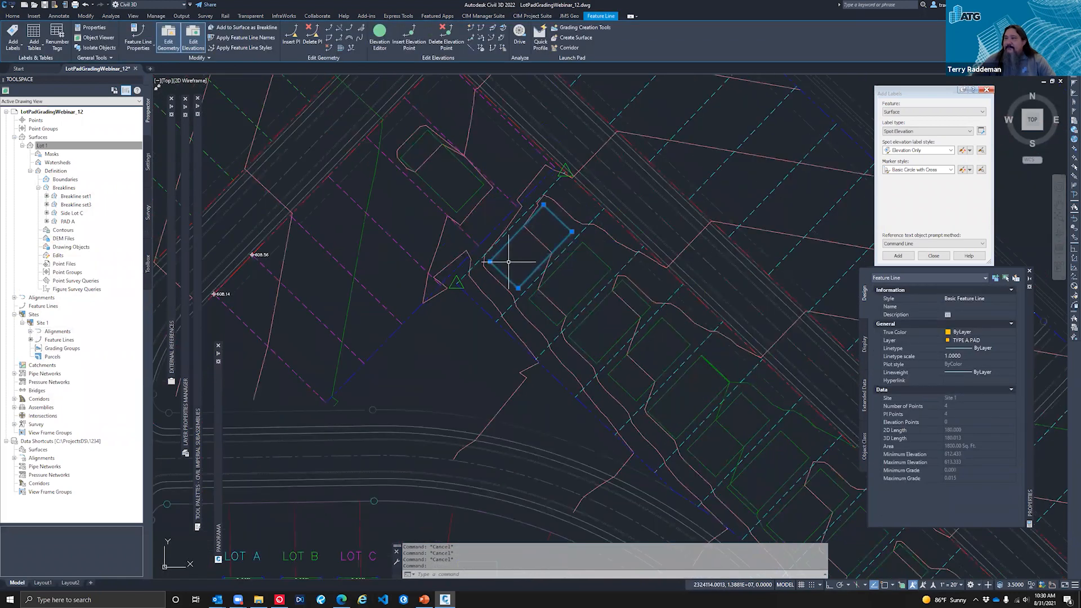
{"action": "scroll", "coordinate": [586, 221], "scroll_direction": "up", "scroll_amount": 3}
{"action": "key", "text": "Escape"}
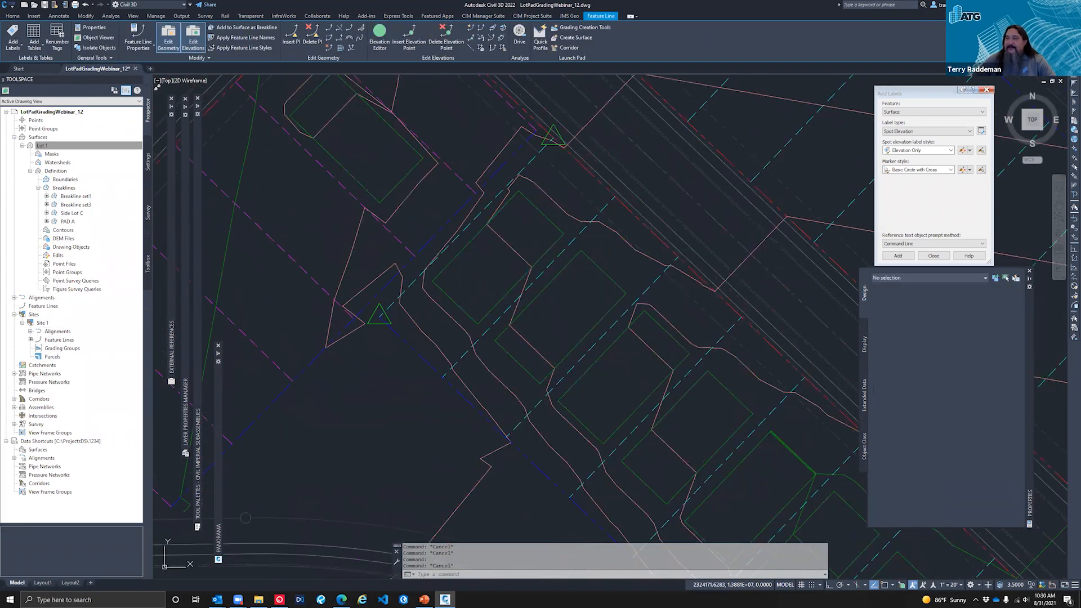
{"action": "scroll", "coordinate": [431, 256], "scroll_direction": "down", "scroll_amount": 4}
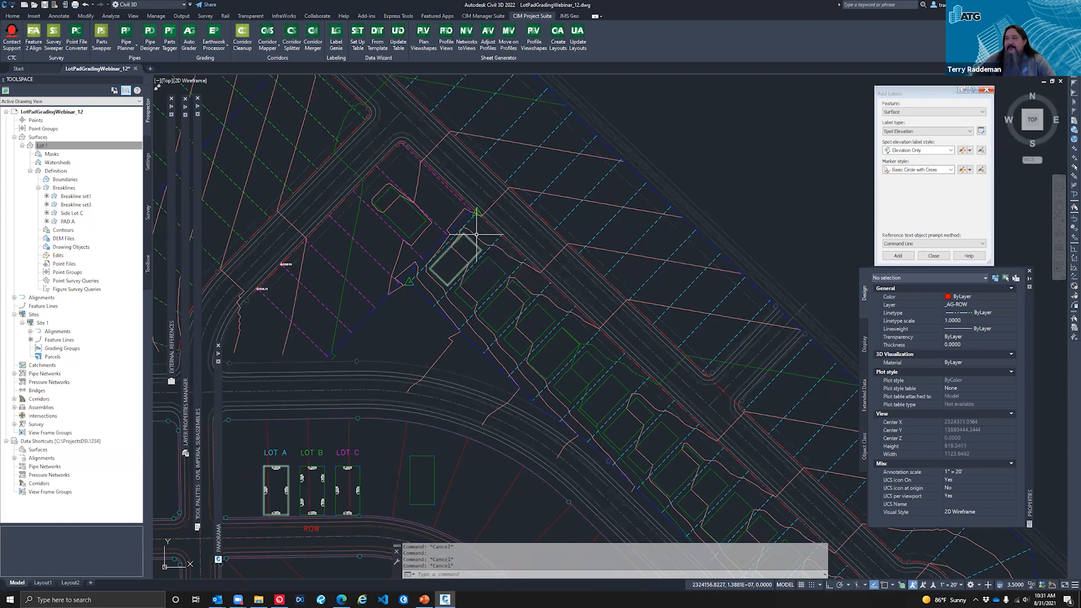
{"action": "scroll", "coordinate": [477, 233], "scroll_direction": "up", "scroll_amount": 4}
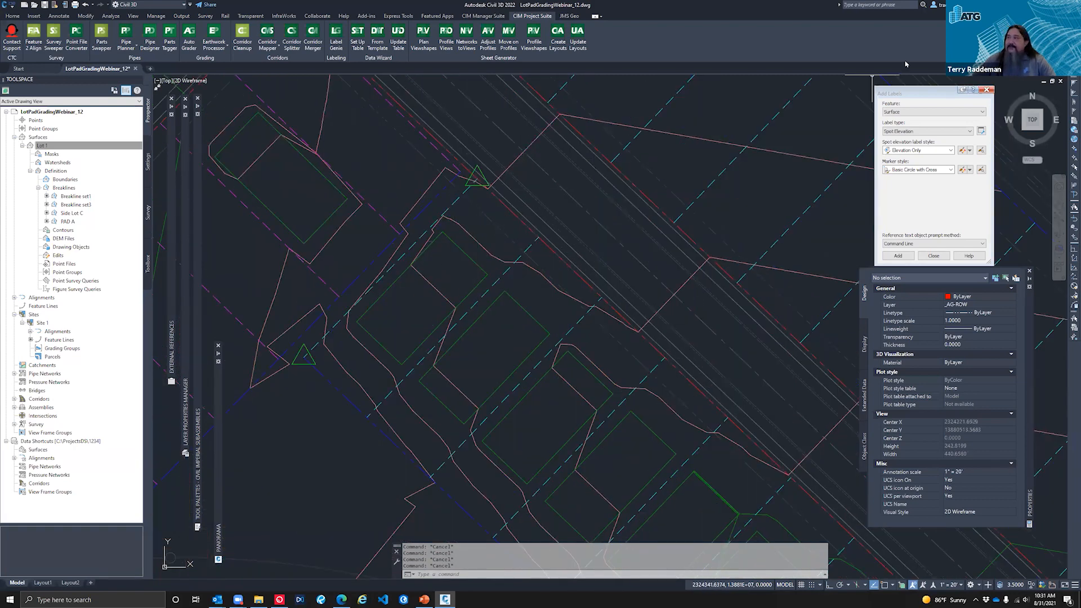
Add Elevation Only spot elevation labels to the Lot 1 surface at the first pad's front corners and the lot's ROW corners
{"action": "left_click", "coordinate": [913, 134]}
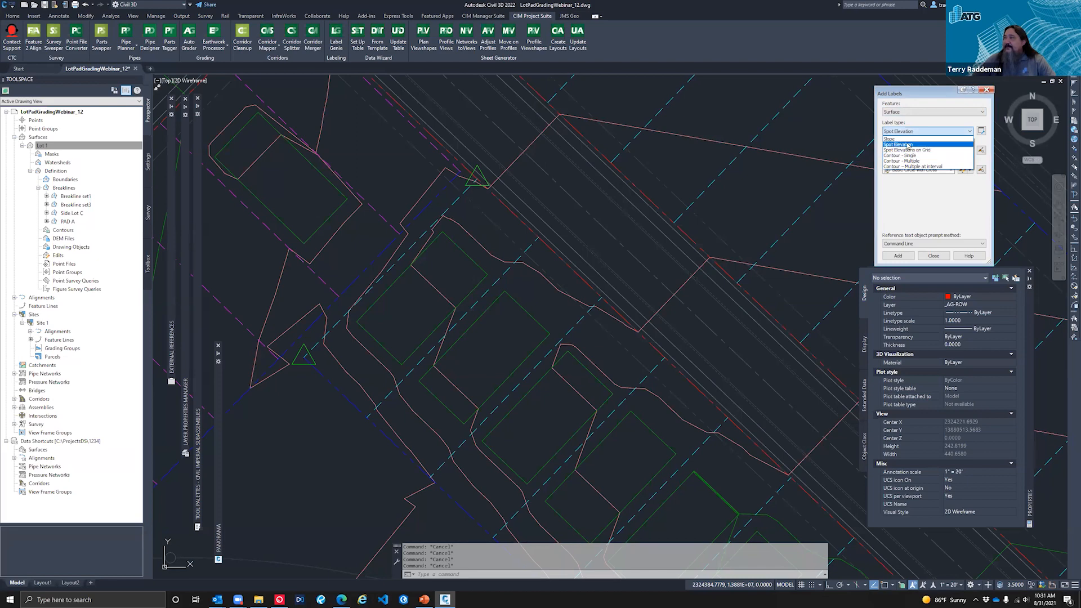
{"action": "left_click", "coordinate": [909, 145]}
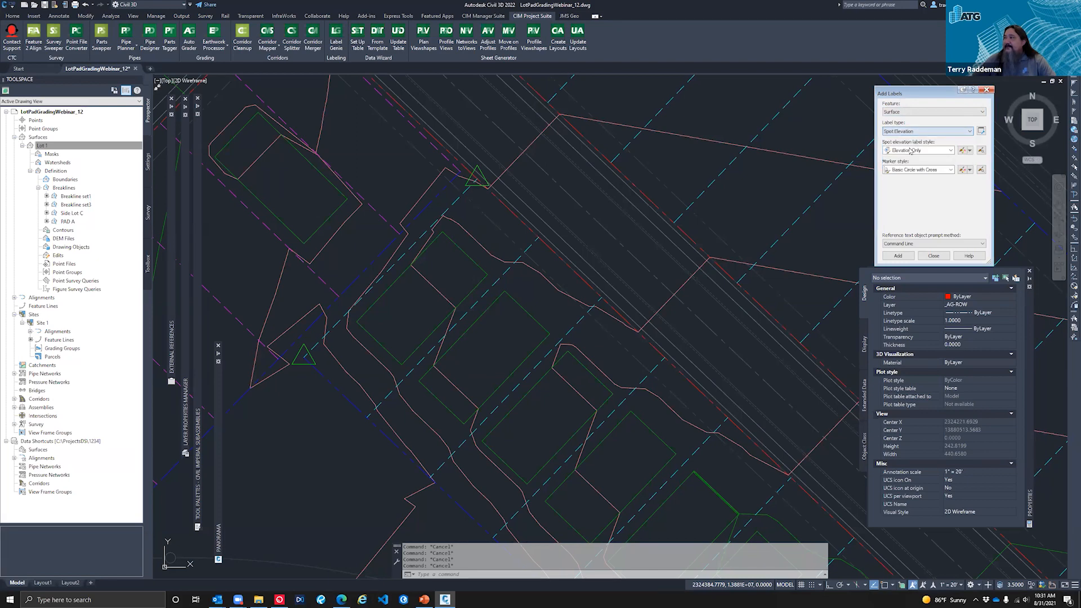
{"action": "left_click", "coordinate": [898, 256]}
{"action": "type", "text": "end"}
{"action": "key", "text": "Return"}
{"action": "type", "text": "end"}
{"action": "key", "text": "Return"}
{"action": "left_click", "coordinate": [542, 241]}
{"action": "type", "text": "end"}
{"action": "key", "text": "Return"}
{"action": "left_click", "coordinate": [481, 184]}
{"action": "type", "text": "end"}
{"action": "key", "text": "Return"}
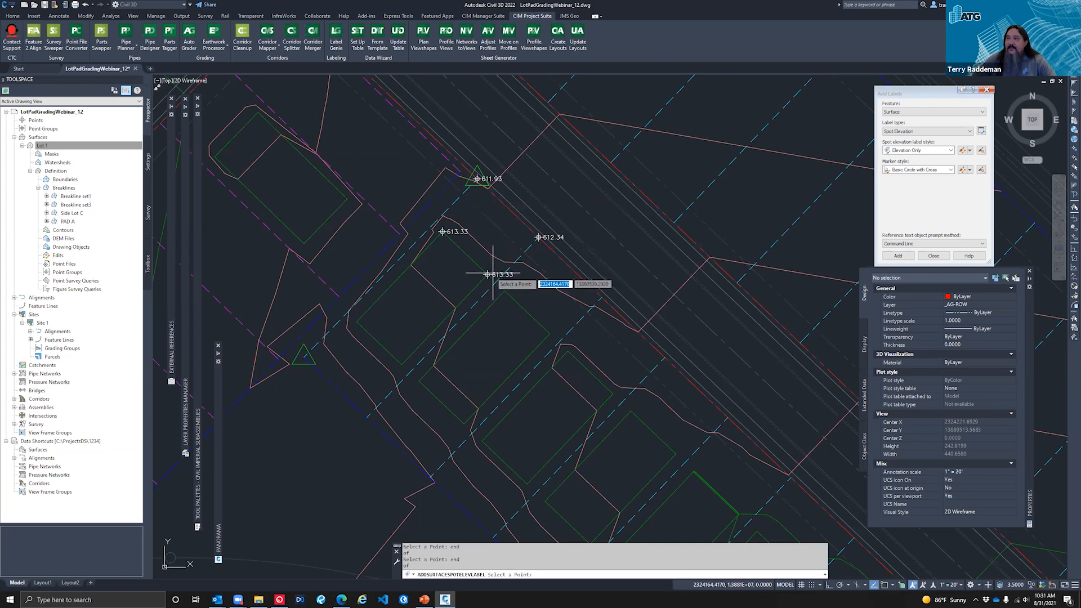
{"action": "left_click", "coordinate": [488, 274]}
Add a one-point surface slope label in the Percent style between the first pad's front edge and the ROW
{"action": "left_click", "coordinate": [918, 149]}
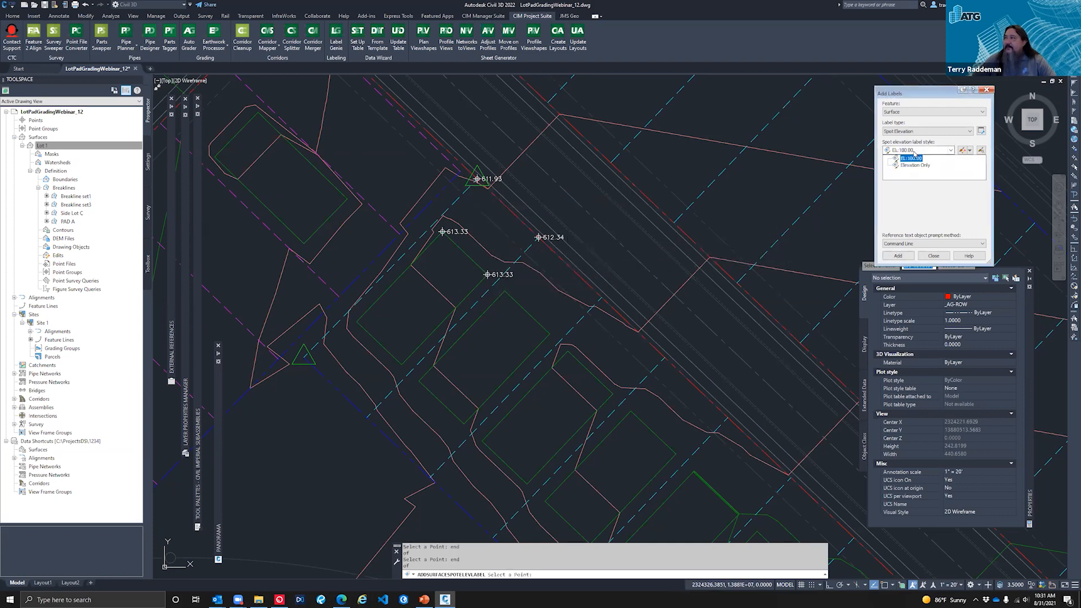
{"action": "left_click", "coordinate": [911, 158]}
{"action": "left_click", "coordinate": [923, 131]}
{"action": "left_click", "coordinate": [901, 138]}
{"action": "left_click", "coordinate": [913, 151]}
{"action": "left_click", "coordinate": [908, 159]}
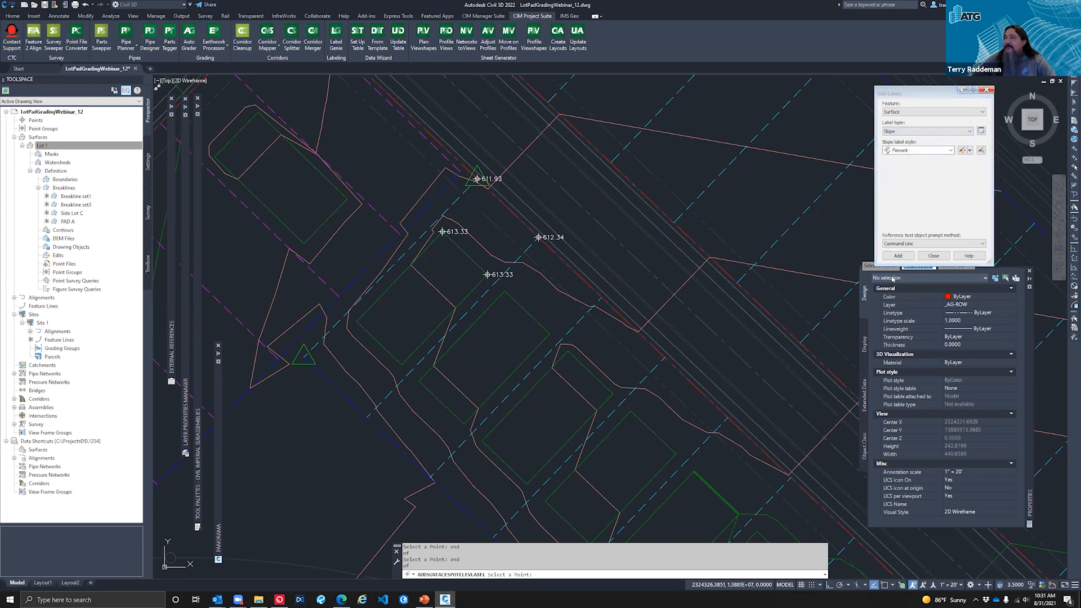
{"action": "left_click", "coordinate": [898, 255]}
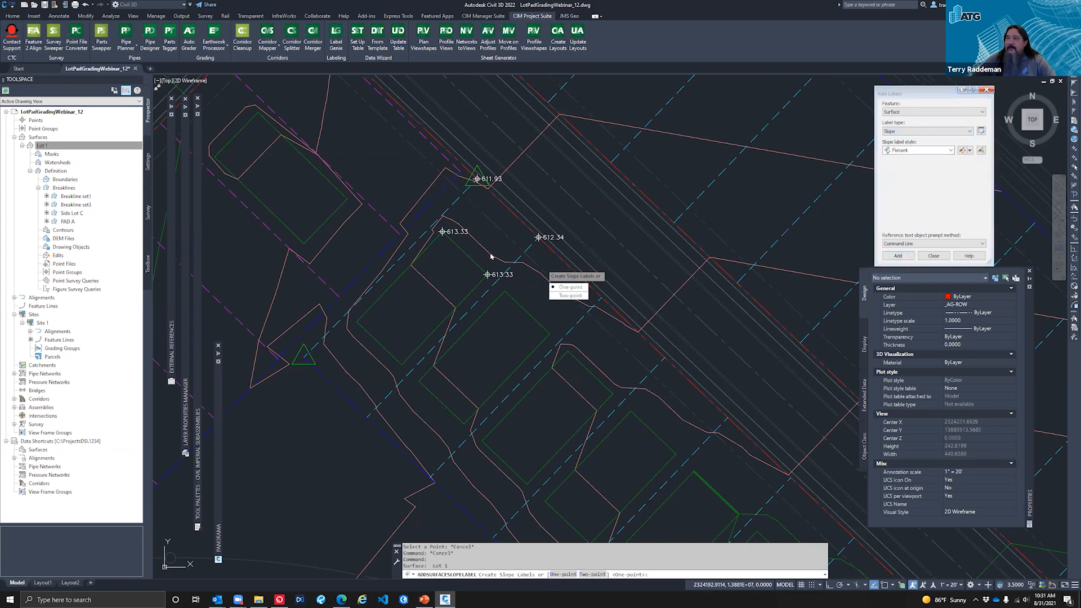
{"action": "left_click", "coordinate": [516, 275]}
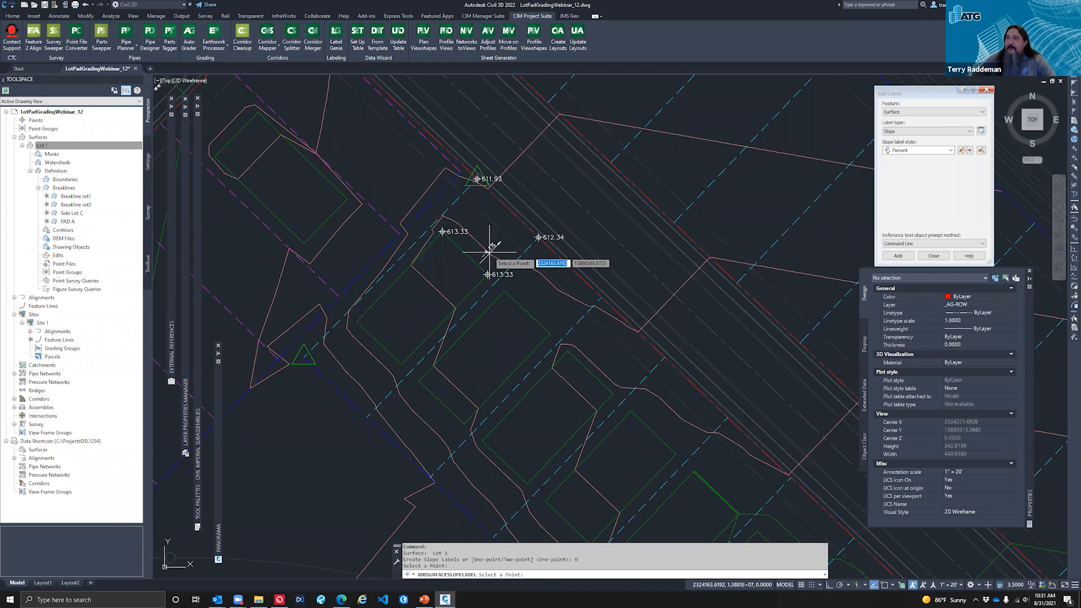
{"action": "left_click", "coordinate": [514, 268]}
{"action": "key", "text": "Return"}
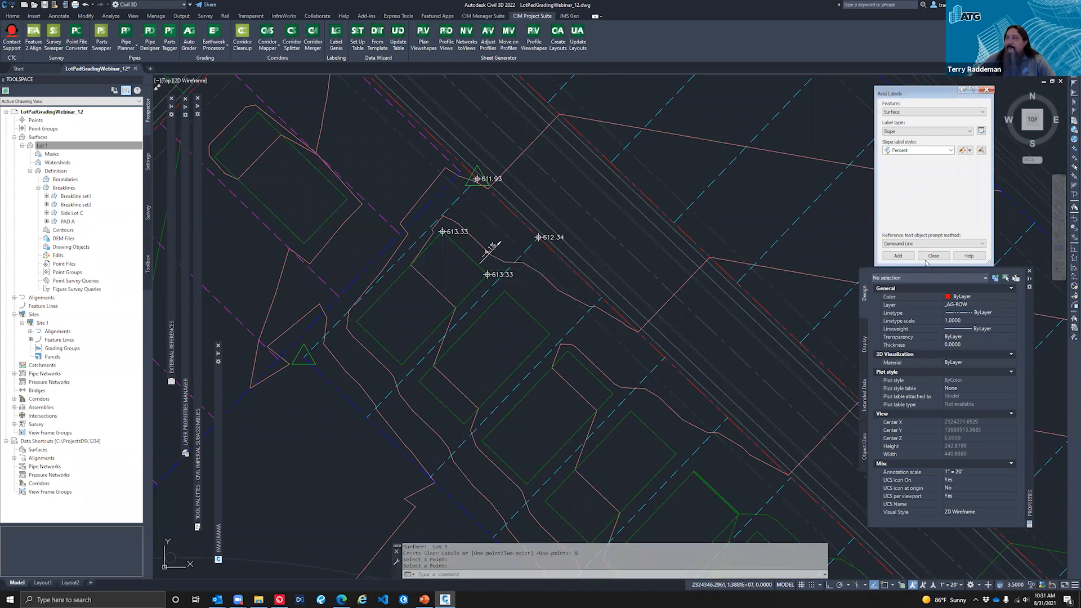
Add a two-point slope label from the midpoint of the first pad's front edge perpendicular to the ROW line
{"action": "left_click", "coordinate": [906, 258]}
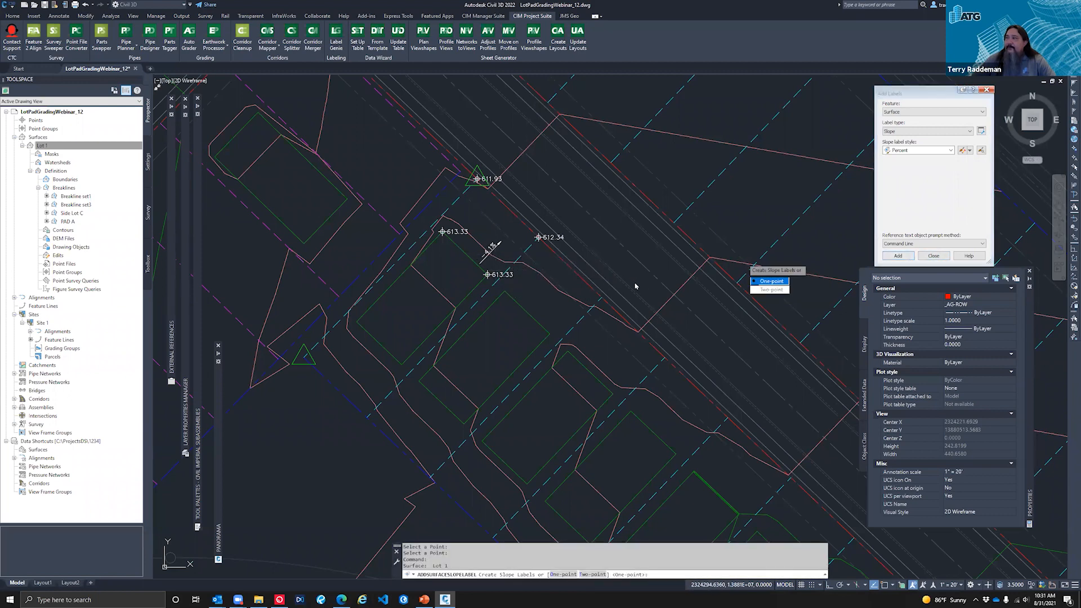
{"action": "left_click", "coordinate": [767, 289]}
{"action": "type", "text": "mid"}
{"action": "key", "text": "Return"}
{"action": "left_click", "coordinate": [488, 236]}
{"action": "type", "text": "per"}
{"action": "key", "text": "Return"}
{"action": "left_click", "coordinate": [507, 209]}
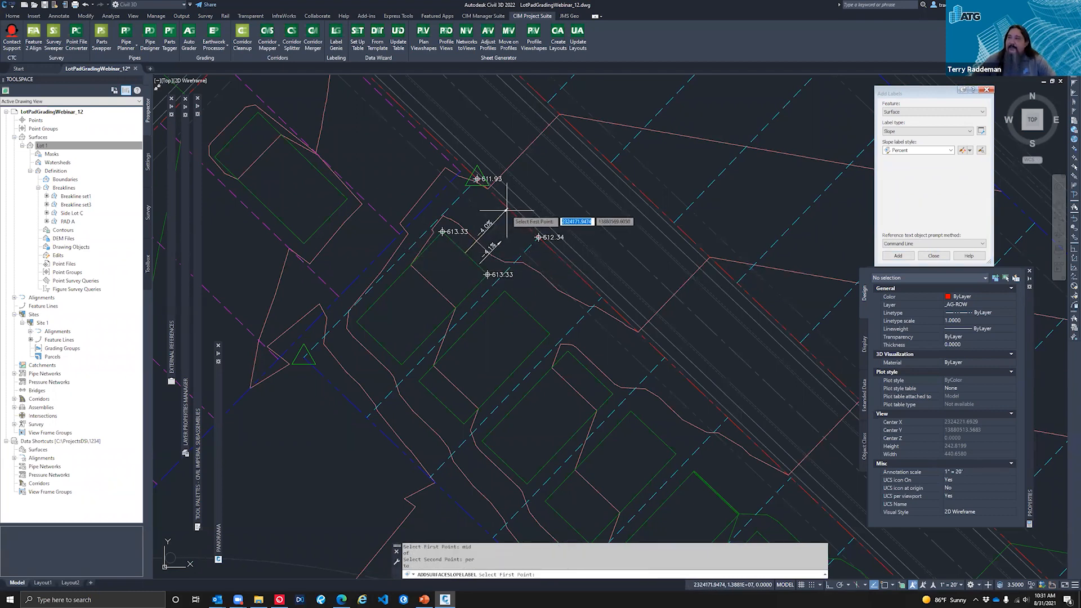
{"action": "key", "text": "Escape"}
{"action": "key", "text": "Escape"}
{"action": "key", "text": "Escape"}
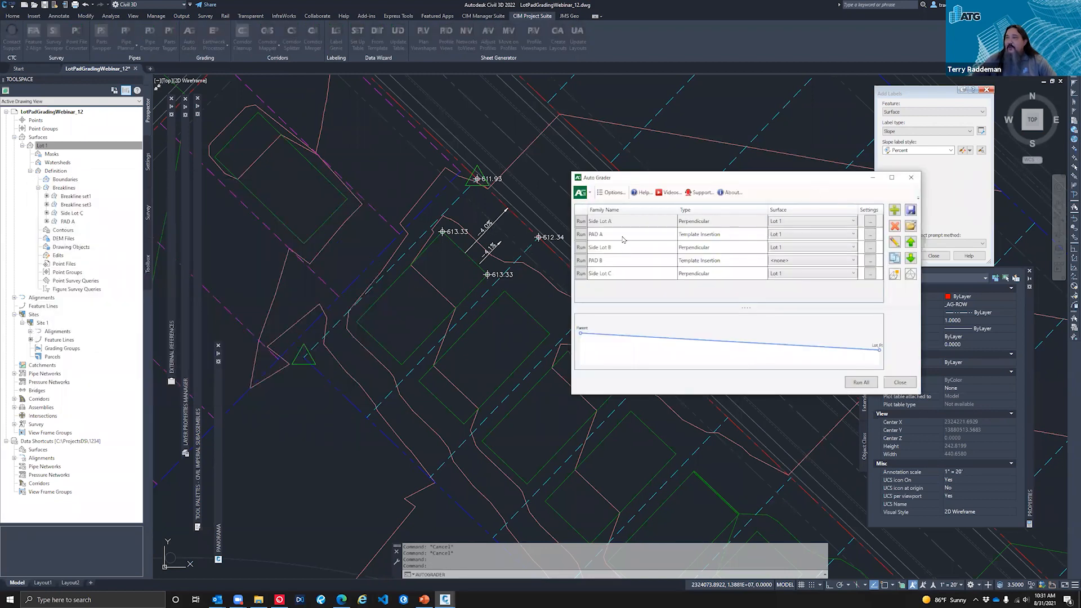
Review the PAD A template grading family's distance and slope in Auto Grader, and close it without saving
{"action": "left_click", "coordinate": [624, 234]}
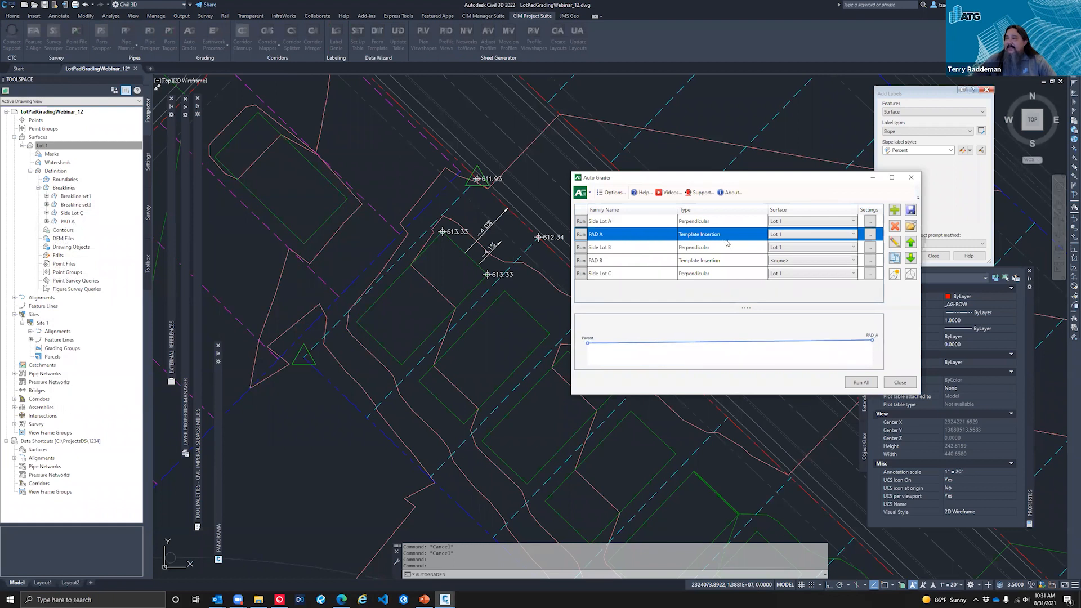
{"action": "left_click", "coordinate": [897, 243]}
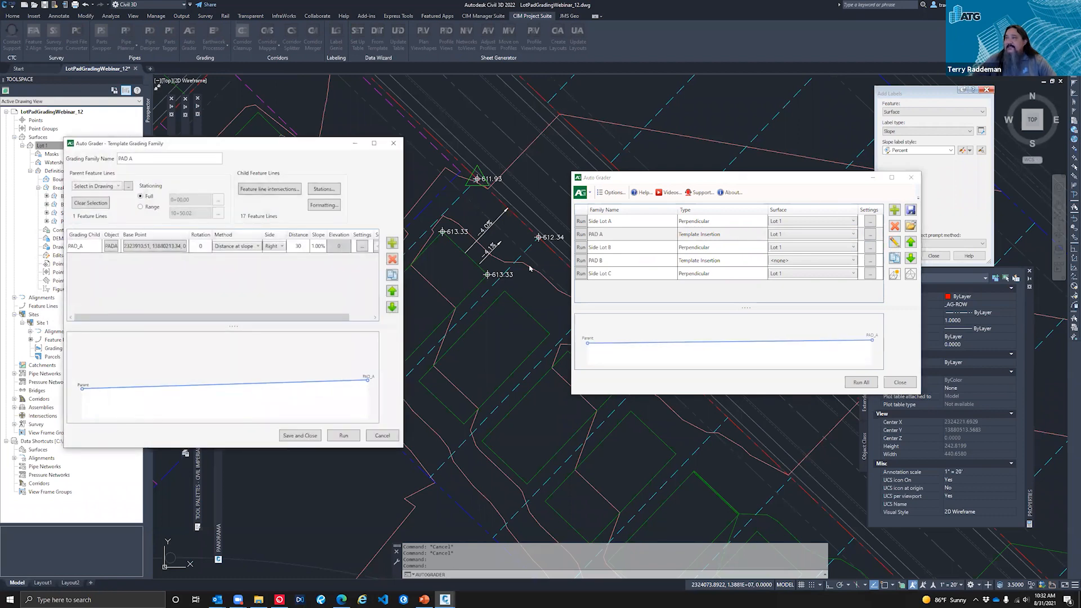
{"action": "left_click", "coordinate": [381, 437]}
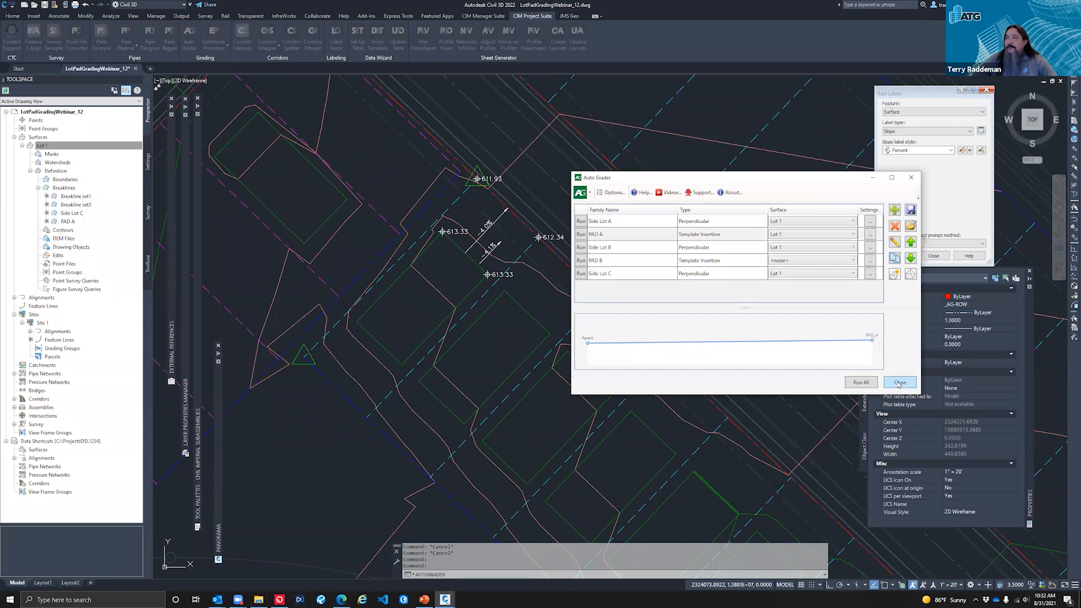
{"action": "left_click", "coordinate": [899, 384]}
Inspect the LOT A template feature line's elevations and edge grade labels
{"action": "scroll", "coordinate": [545, 273], "scroll_direction": "down", "scroll_amount": 5}
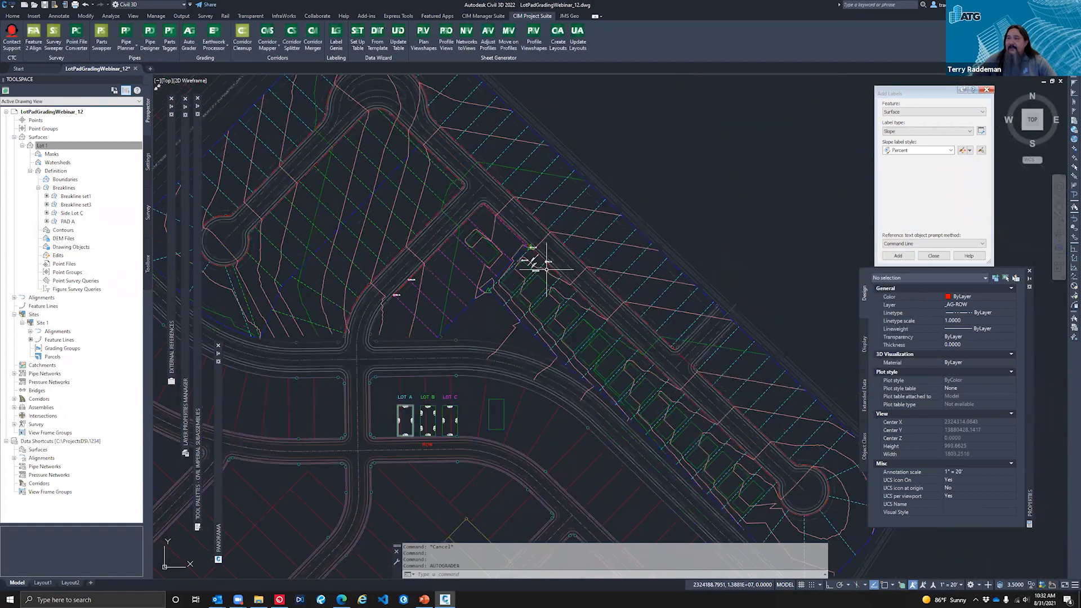
{"action": "key", "text": "Escape"}
{"action": "key", "text": "Escape"}
{"action": "key", "text": "Escape"}
{"action": "scroll", "coordinate": [402, 439], "scroll_direction": "up", "scroll_amount": 10}
{"action": "left_click", "coordinate": [503, 398]}
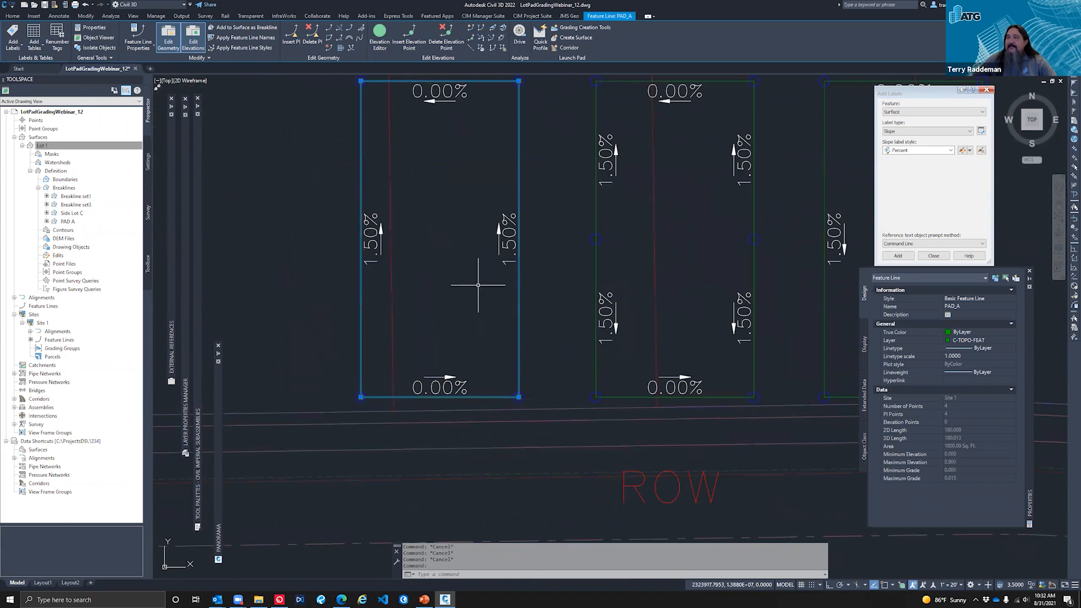
Check the grades along LOT A's ROW-facing edge and in front of the first inserted pad with Quick Elevation Edit
{"action": "key", "text": "Escape"}
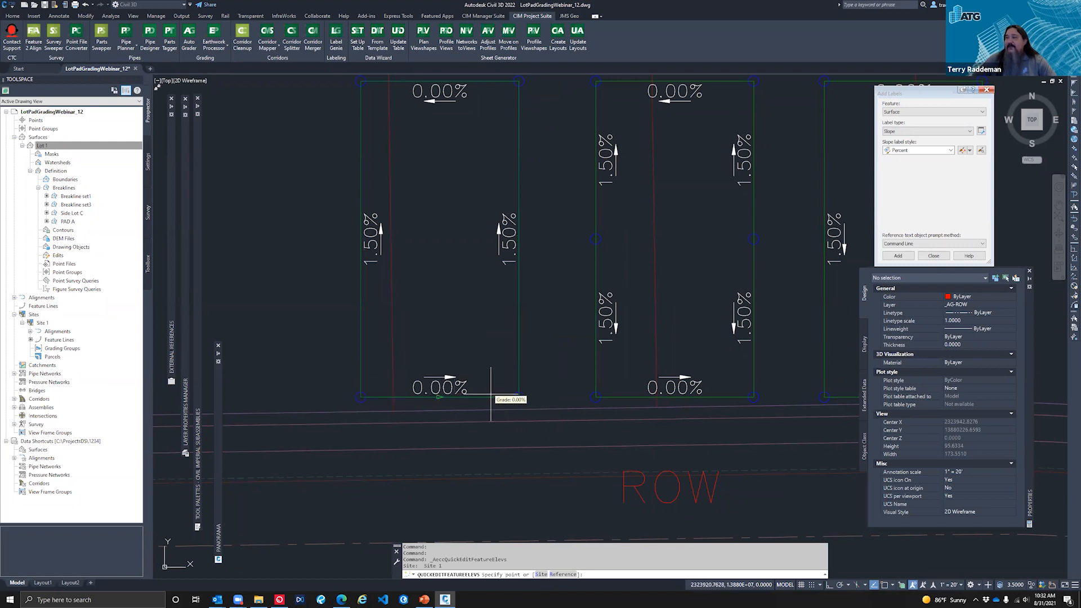
{"action": "scroll", "coordinate": [452, 399], "scroll_direction": "down", "scroll_amount": 4}
{"action": "scroll", "coordinate": [452, 398], "scroll_direction": "down", "scroll_amount": 6}
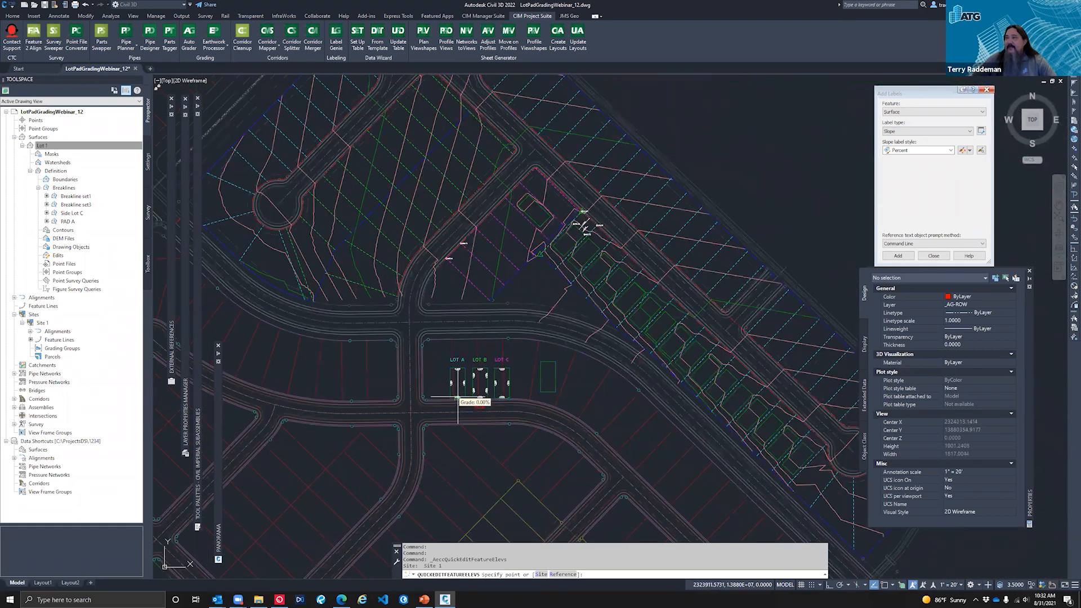
{"action": "scroll", "coordinate": [580, 229], "scroll_direction": "up", "scroll_amount": 6}
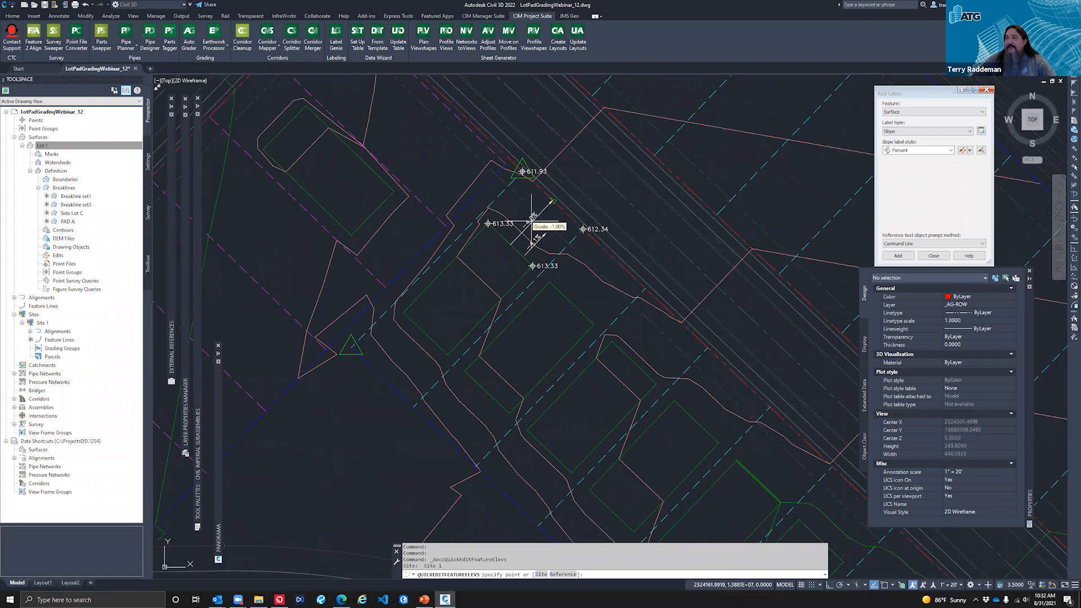
{"action": "scroll", "coordinate": [569, 216], "scroll_direction": "down", "scroll_amount": 5}
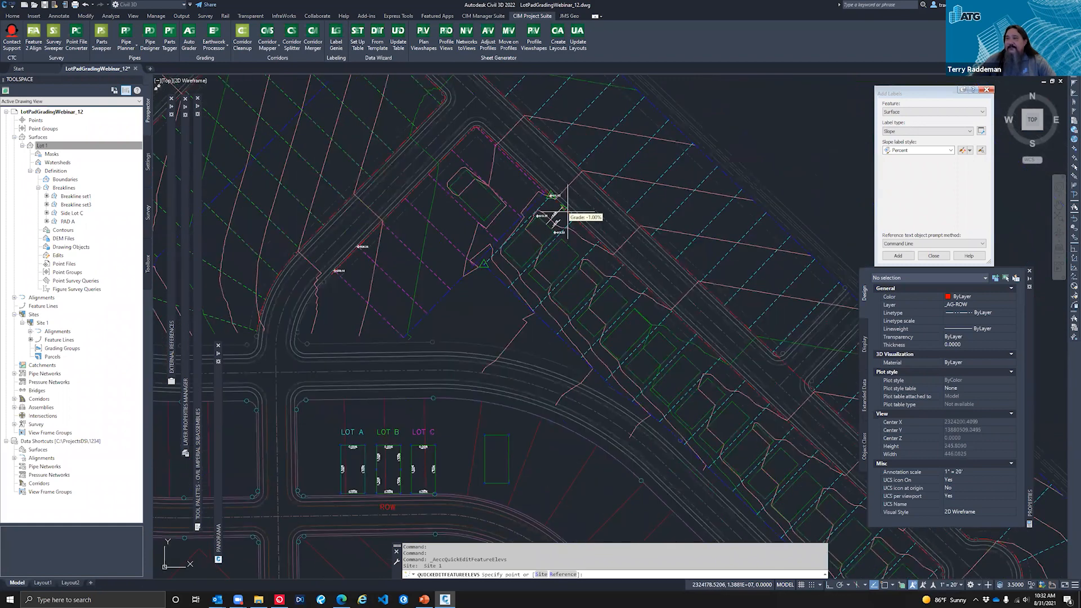
{"action": "key", "text": "Escape"}
{"action": "key", "text": "Escape"}
Add a single-segment Line and Curve label in the Elev and Grade-CTC style to LOT A's side edge facing LOT B
{"action": "left_click", "coordinate": [444, 386]}
{"action": "key", "text": "Escape"}
{"action": "scroll", "coordinate": [445, 384], "scroll_direction": "up", "scroll_amount": 6}
{"action": "left_click", "coordinate": [425, 376]}
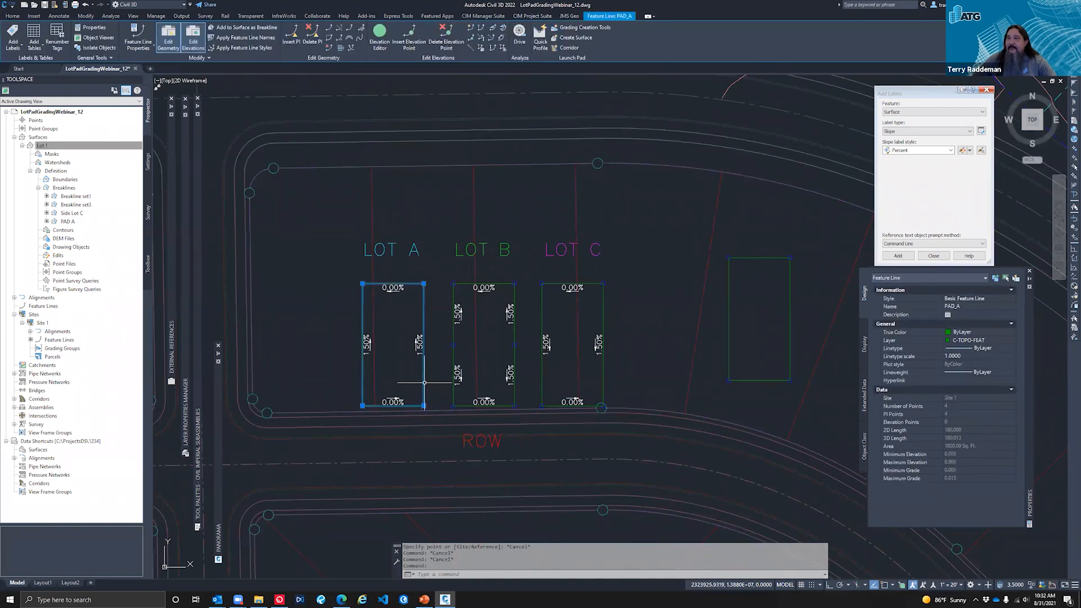
{"action": "right_click", "coordinate": [425, 383]}
{"action": "left_click", "coordinate": [929, 150]}
{"action": "left_click", "coordinate": [915, 112]}
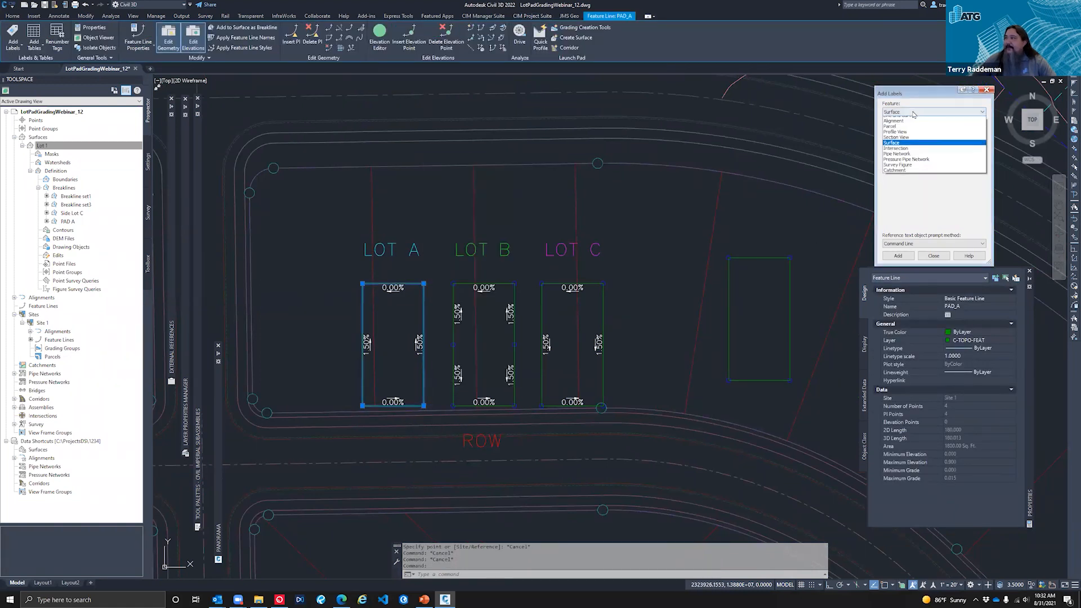
{"action": "left_click", "coordinate": [911, 125]}
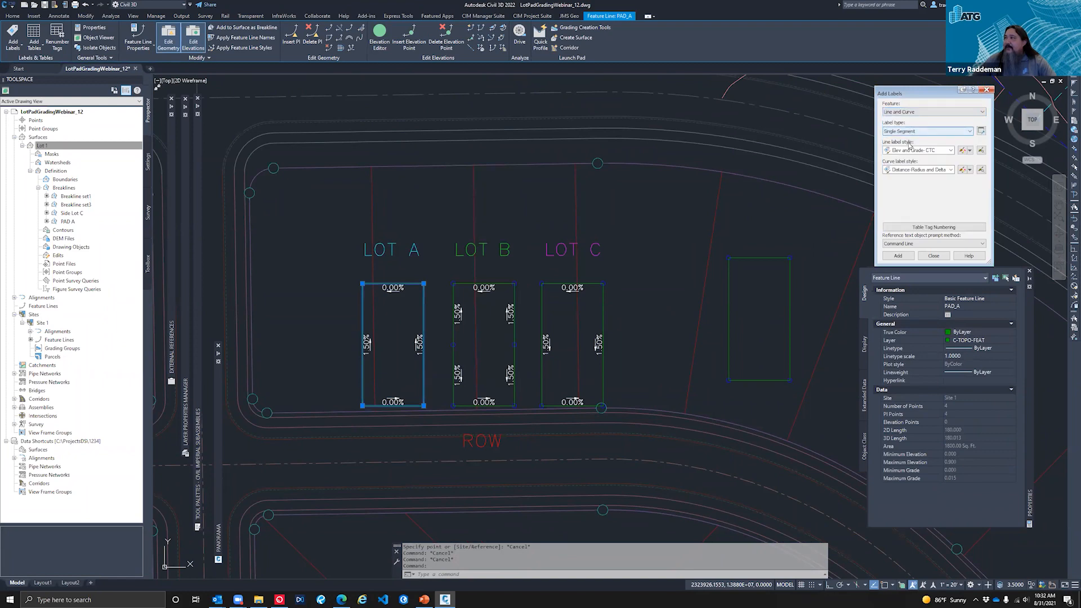
{"action": "left_click", "coordinate": [898, 256]}
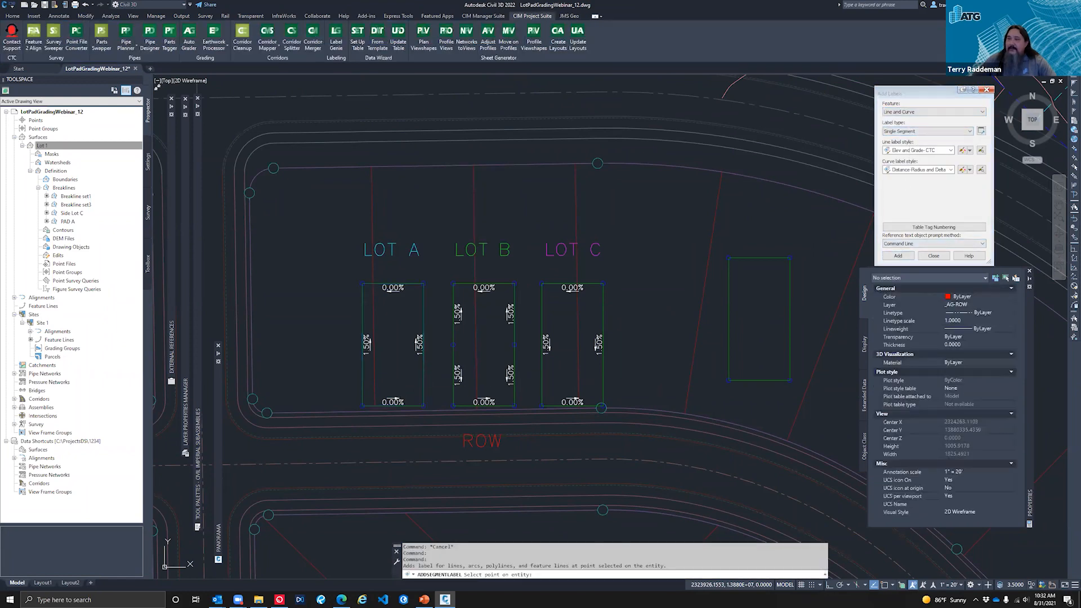
{"action": "scroll", "coordinate": [425, 383], "scroll_direction": "up", "scroll_amount": 4}
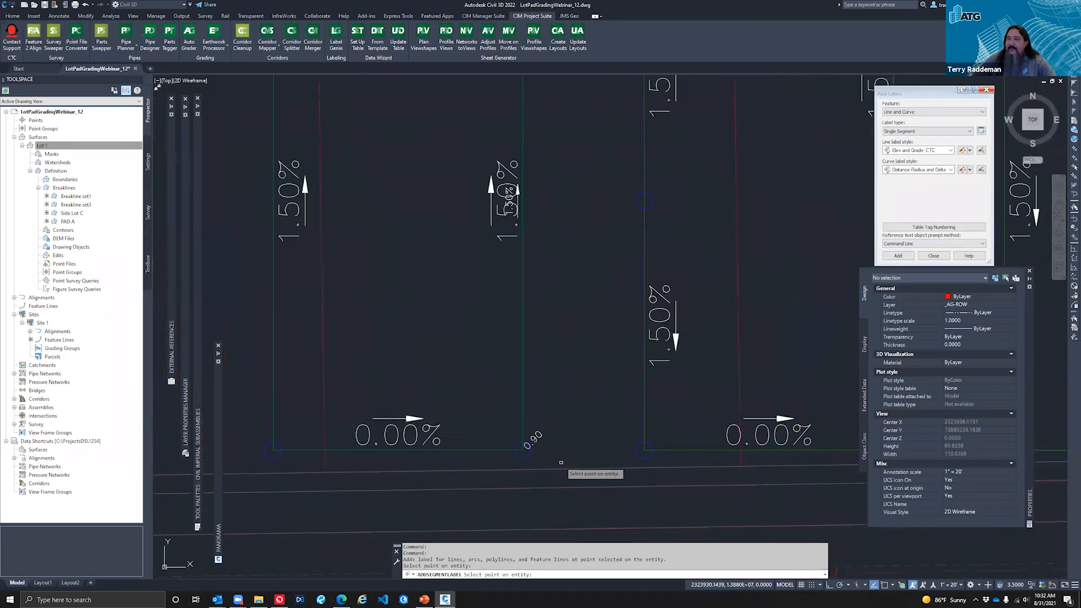
{"action": "key", "text": "Escape"}
{"action": "key", "text": "Escape"}
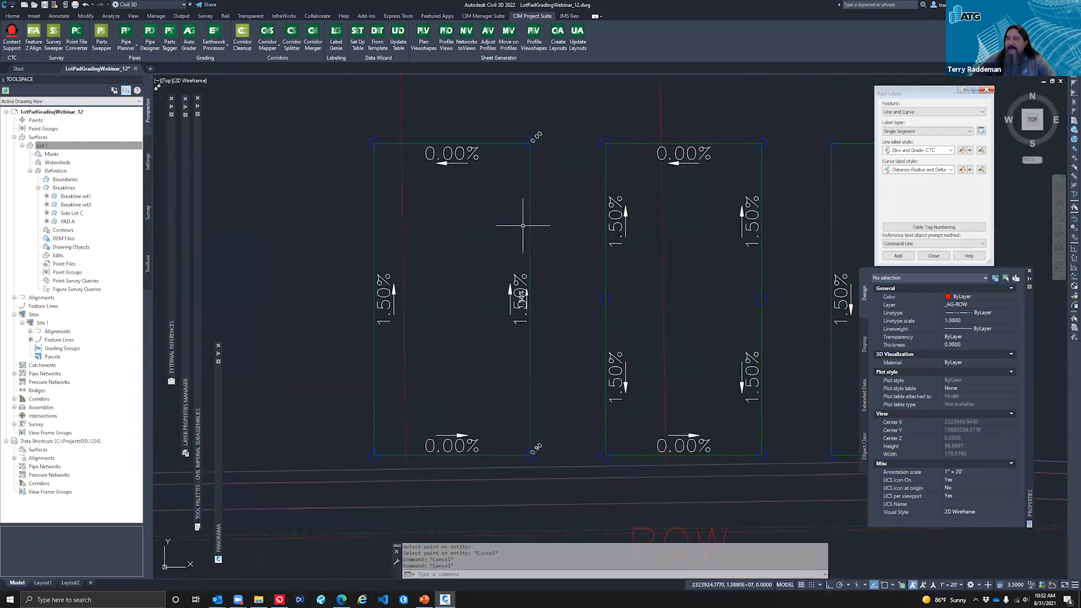
Lower the LOT A template feature line PAD_A with Raise/Lower, using an elevation difference of -0.9
{"action": "left_click", "coordinate": [529, 233]}
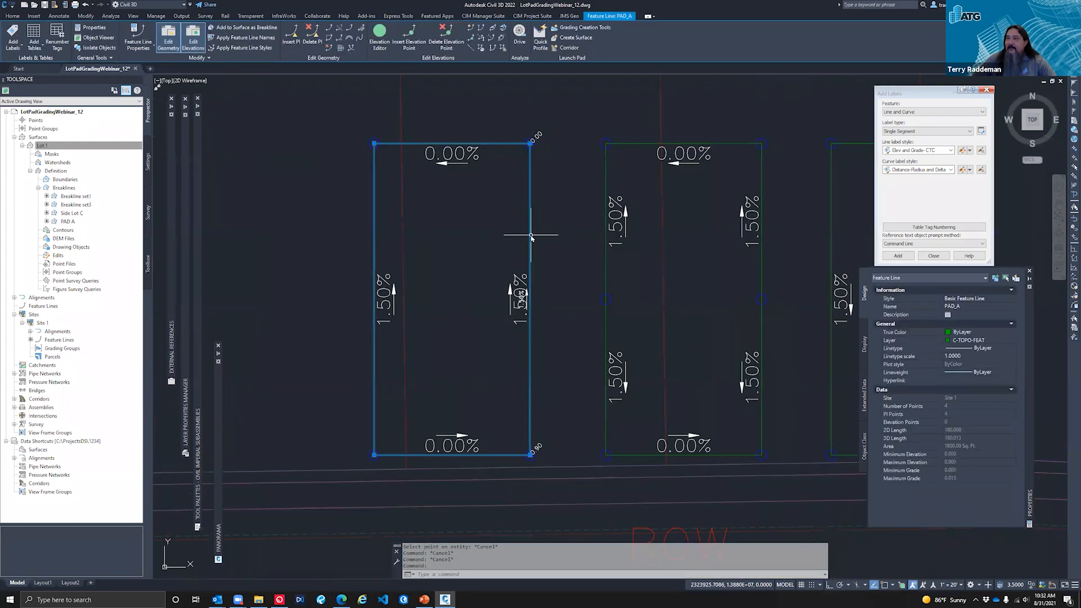
{"action": "right_click", "coordinate": [531, 236]}
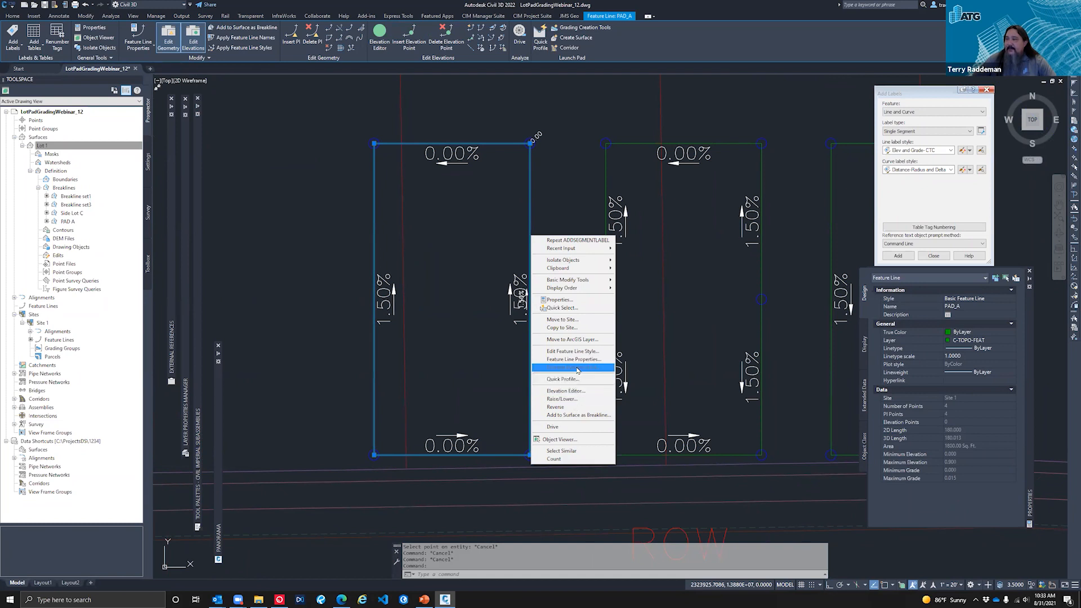
{"action": "left_click", "coordinate": [573, 398]}
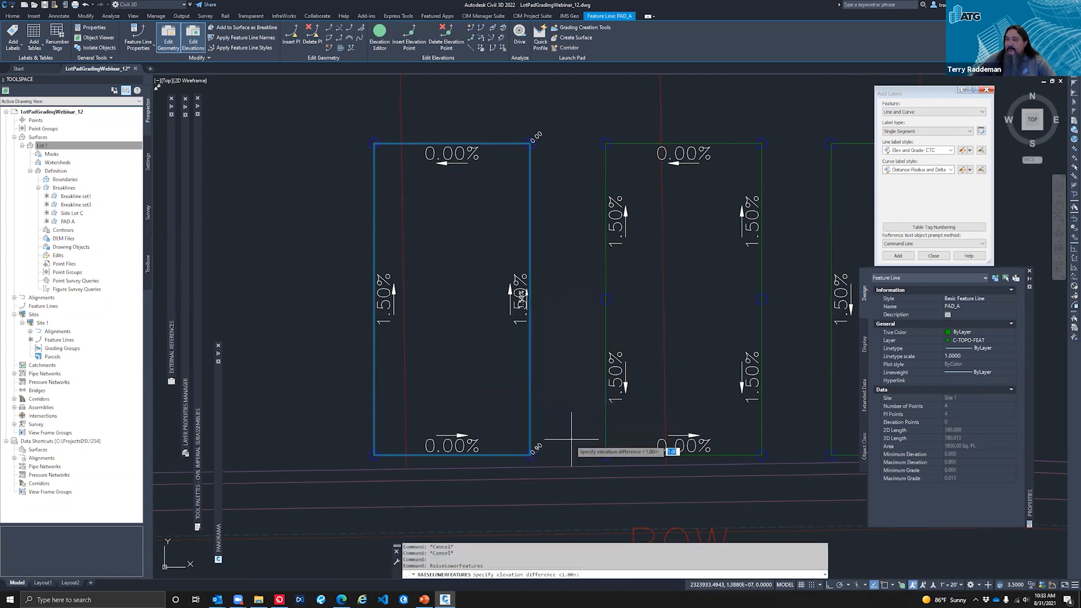
{"action": "left_click", "coordinate": [600, 575]}
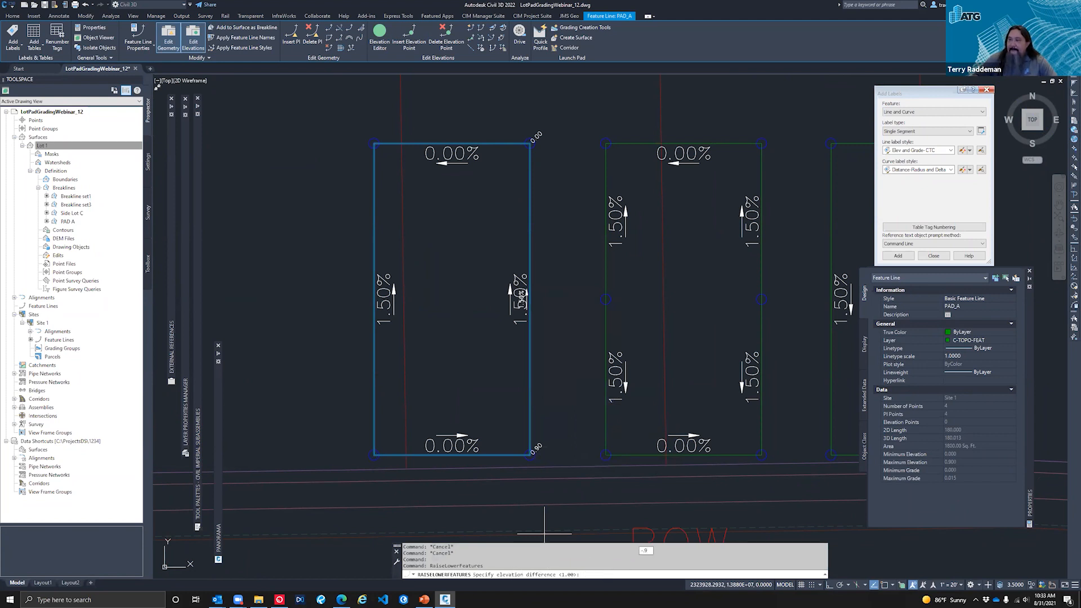
{"action": "type", "text": "-.9"}
{"action": "key", "text": "Return"}
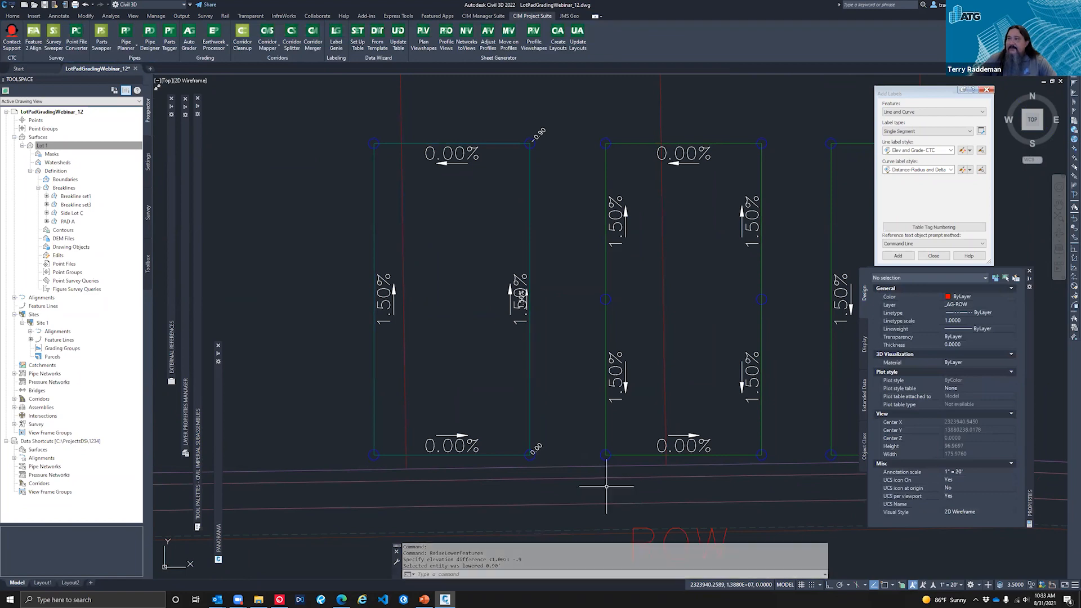
{"action": "scroll", "coordinate": [524, 448], "scroll_direction": "up", "scroll_amount": 5}
{"action": "scroll", "coordinate": [535, 450], "scroll_direction": "down", "scroll_amount": 5}
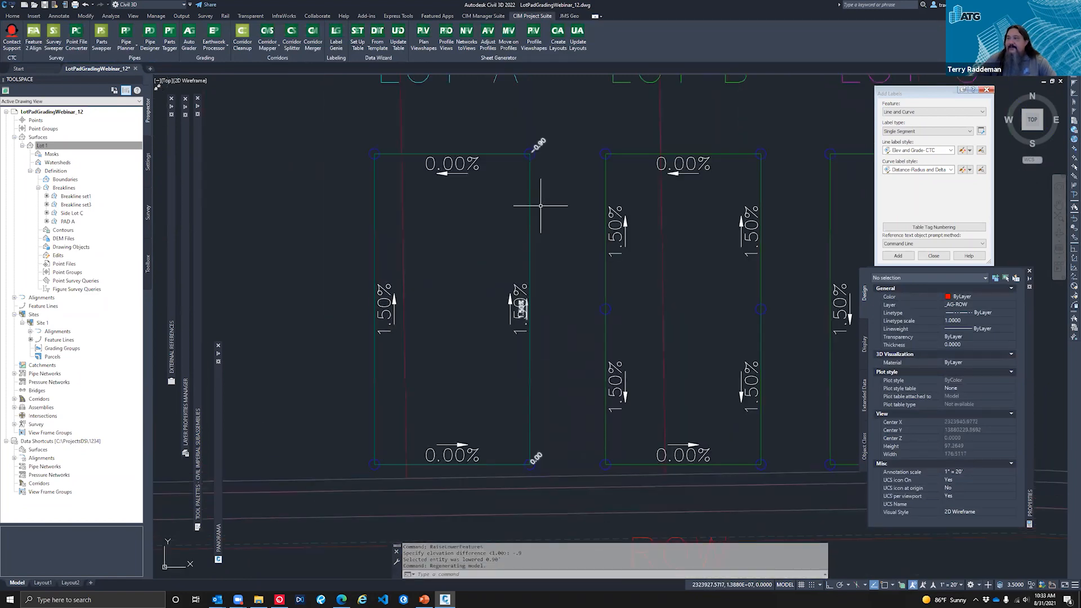
Rerun the PAD A template insertion family in Auto Grader to regrade the inserted pads, and close Auto Grader
{"action": "scroll", "coordinate": [325, 307], "scroll_direction": "down", "scroll_amount": 6}
{"action": "scroll", "coordinate": [337, 312], "scroll_direction": "down", "scroll_amount": 3}
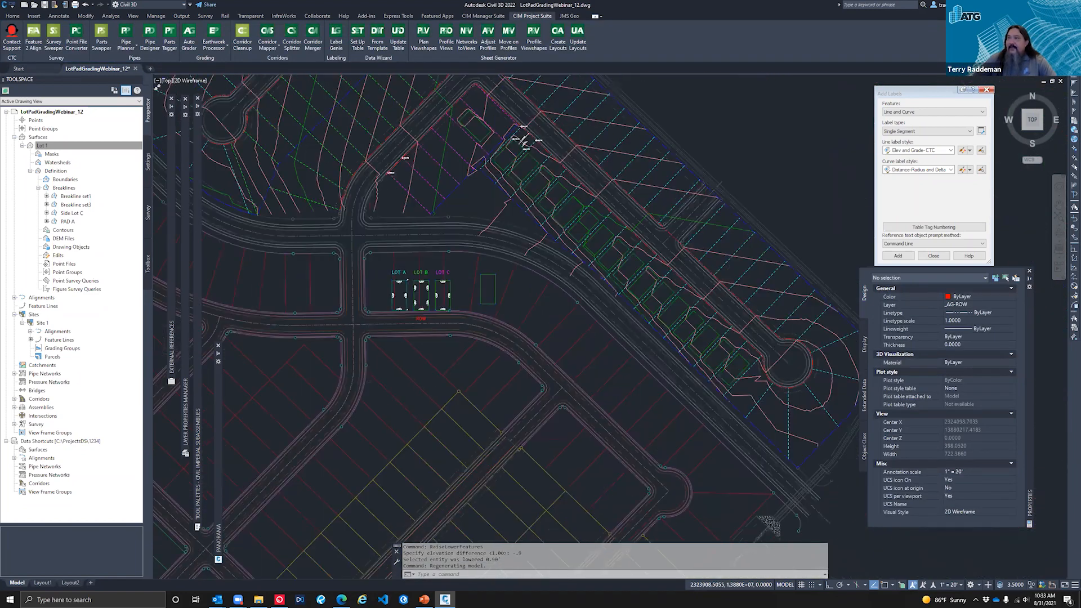
{"action": "scroll", "coordinate": [459, 218], "scroll_direction": "up", "scroll_amount": 4}
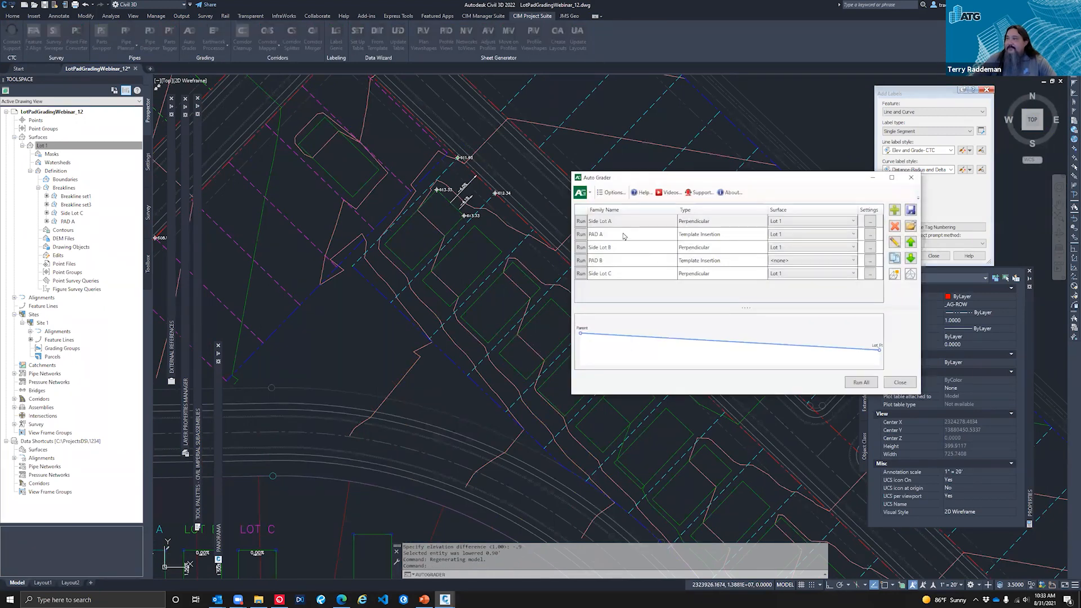
{"action": "left_click", "coordinate": [617, 235]}
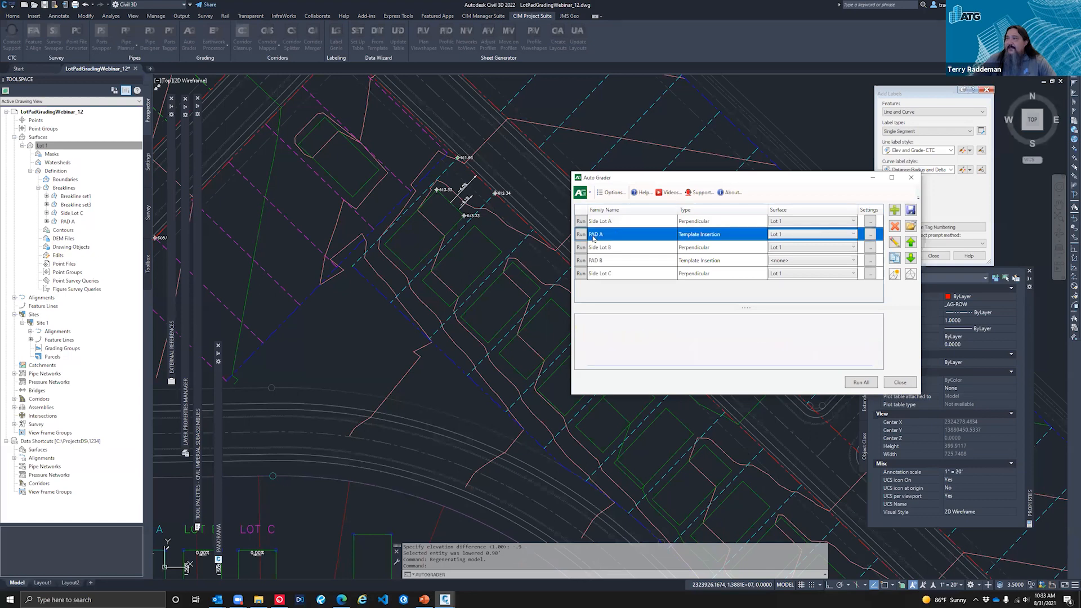
{"action": "left_click", "coordinate": [580, 235]}
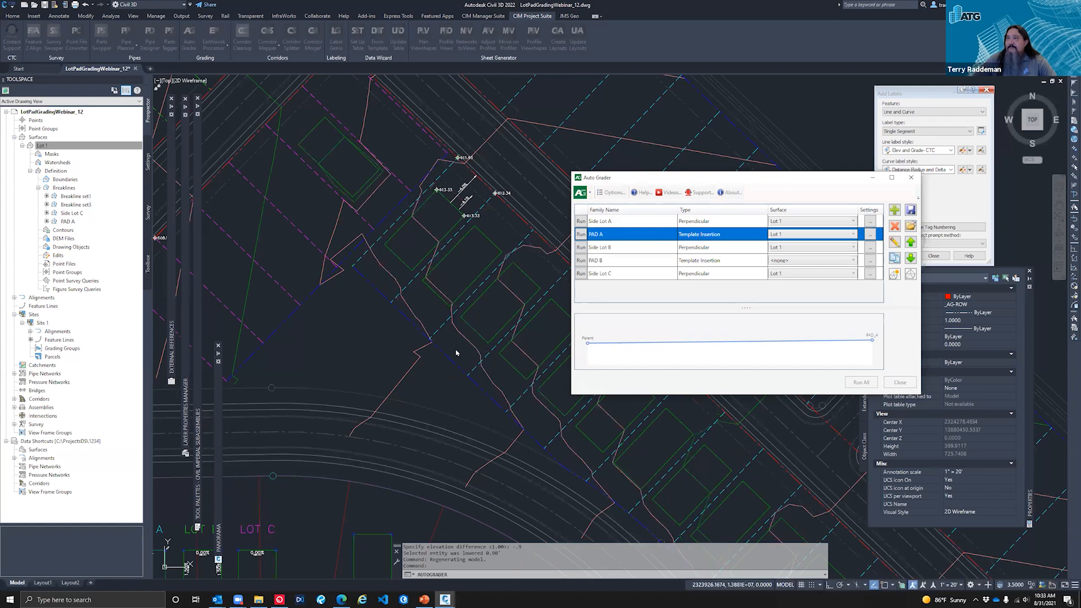
{"action": "left_click", "coordinate": [912, 386]}
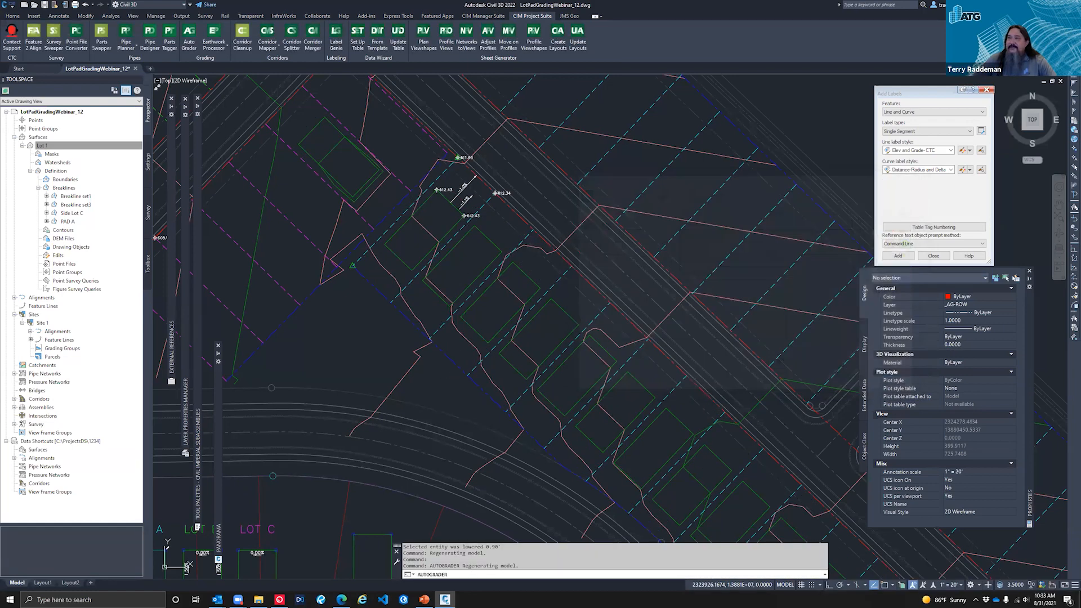
Examine the first regraded pad's spot elevations and slopes against the corner elevations and edge grades of the lot templates
{"action": "scroll", "coordinate": [506, 194], "scroll_direction": "up", "scroll_amount": 4}
{"action": "scroll", "coordinate": [467, 190], "scroll_direction": "down", "scroll_amount": 4}
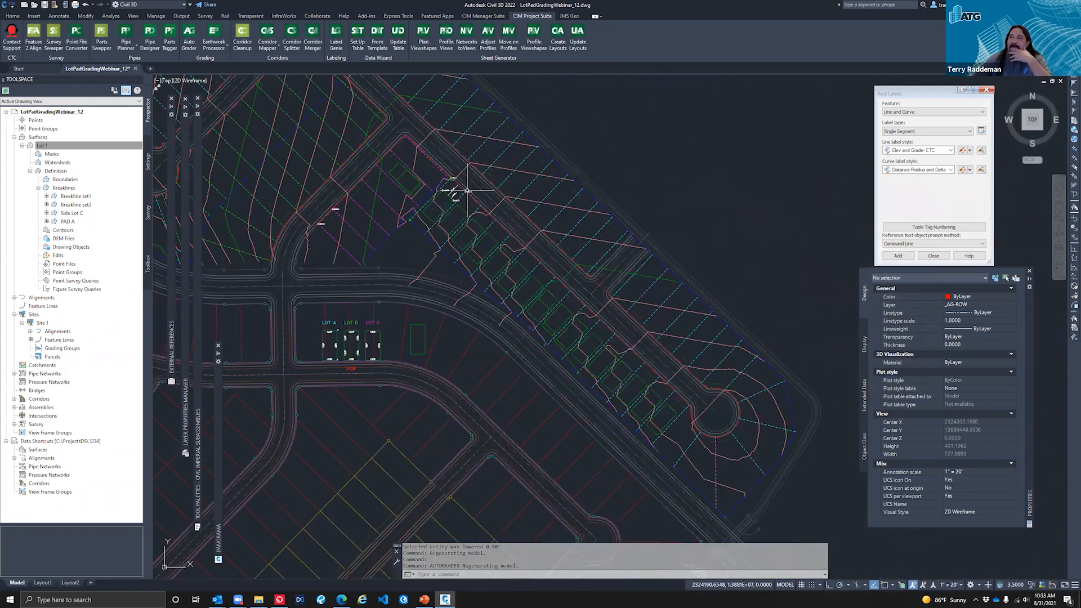
{"action": "scroll", "coordinate": [345, 361], "scroll_direction": "up", "scroll_amount": 8}
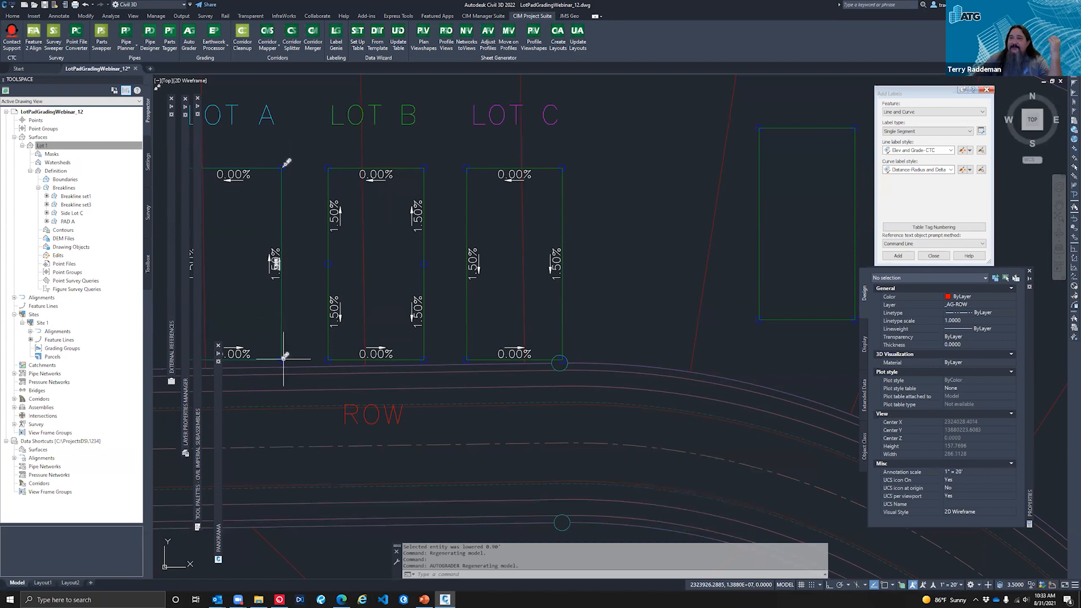
{"action": "scroll", "coordinate": [404, 427], "scroll_direction": "down", "scroll_amount": 4}
{"action": "scroll", "coordinate": [576, 156], "scroll_direction": "up", "scroll_amount": 6}
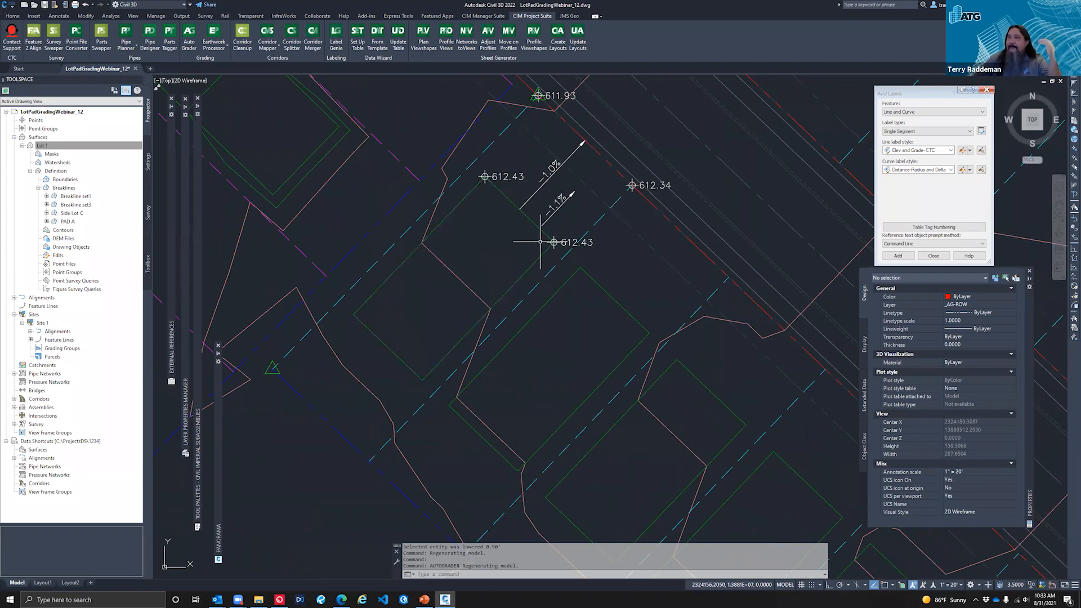
{"action": "scroll", "coordinate": [510, 198], "scroll_direction": "down", "scroll_amount": 5}
{"action": "key", "text": "Escape"}
{"action": "key", "text": "Escape"}
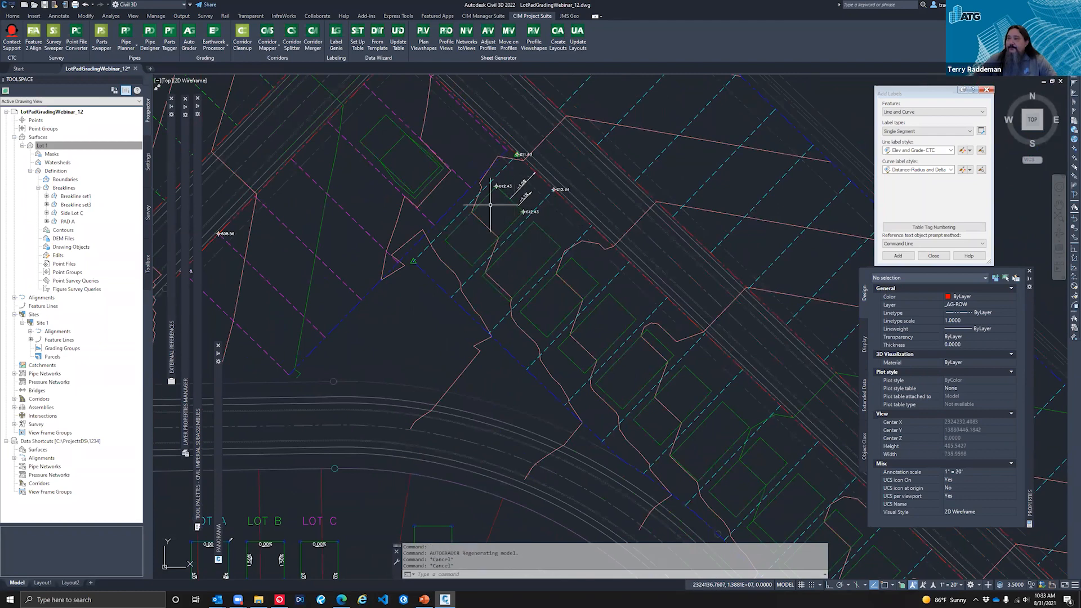
{"action": "scroll", "coordinate": [501, 231], "scroll_direction": "down", "scroll_amount": 2}
{"action": "scroll", "coordinate": [501, 230], "scroll_direction": "up", "scroll_amount": 2}
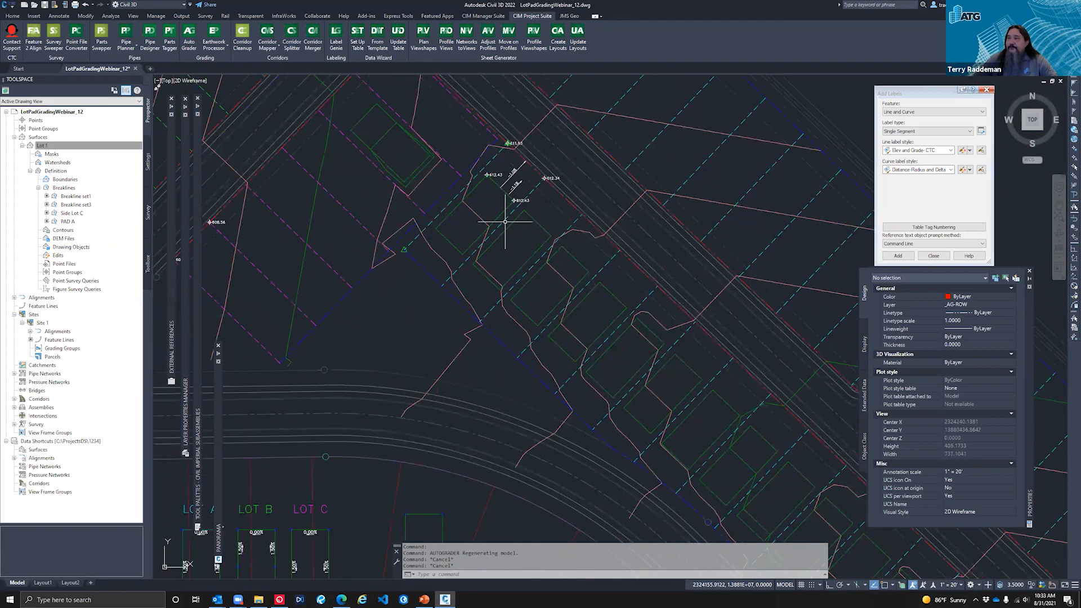
{"action": "scroll", "coordinate": [419, 343], "scroll_direction": "down", "scroll_amount": 2}
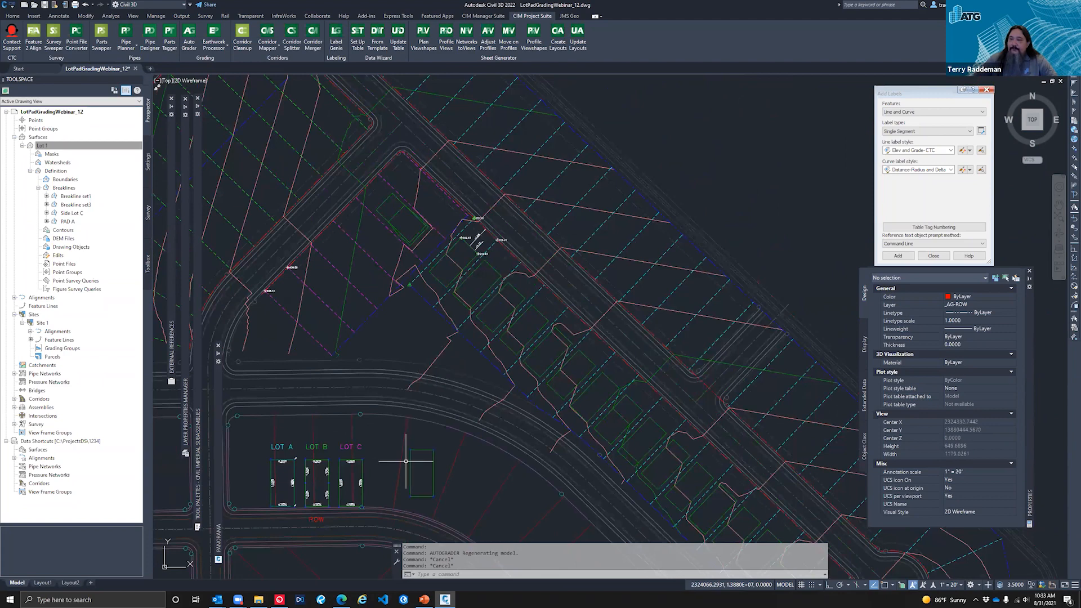
{"action": "scroll", "coordinate": [294, 483], "scroll_direction": "up", "scroll_amount": 5}
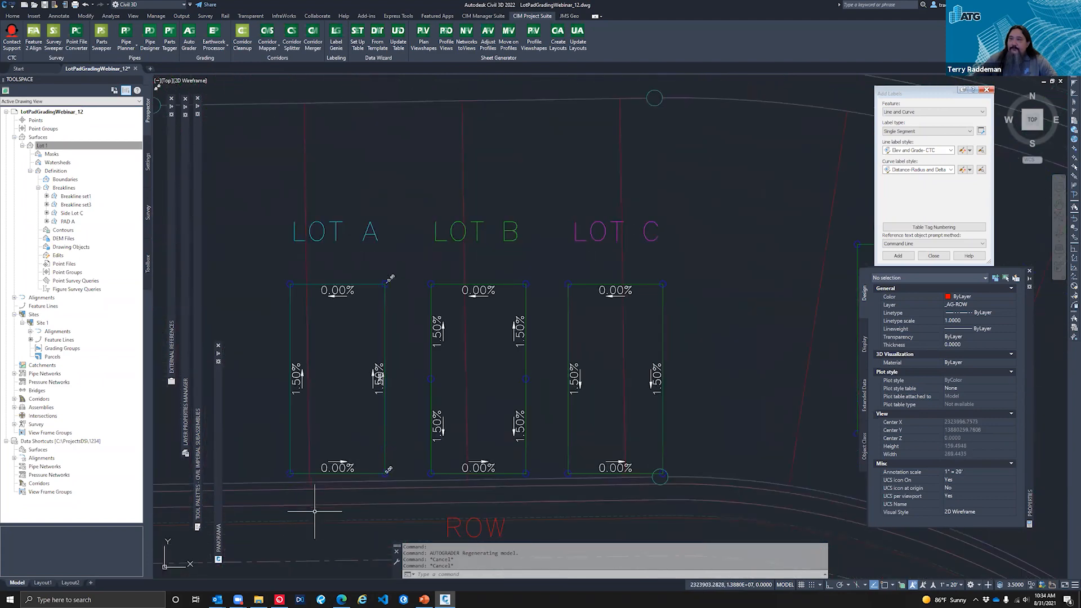
{"action": "scroll", "coordinate": [321, 507], "scroll_direction": "up", "scroll_amount": 2}
{"action": "scroll", "coordinate": [326, 501], "scroll_direction": "down", "scroll_amount": 5}
{"action": "scroll", "coordinate": [327, 495], "scroll_direction": "up", "scroll_amount": 1}
{"action": "scroll", "coordinate": [366, 439], "scroll_direction": "down", "scroll_amount": 4}
{"action": "scroll", "coordinate": [507, 213], "scroll_direction": "up", "scroll_amount": 4}
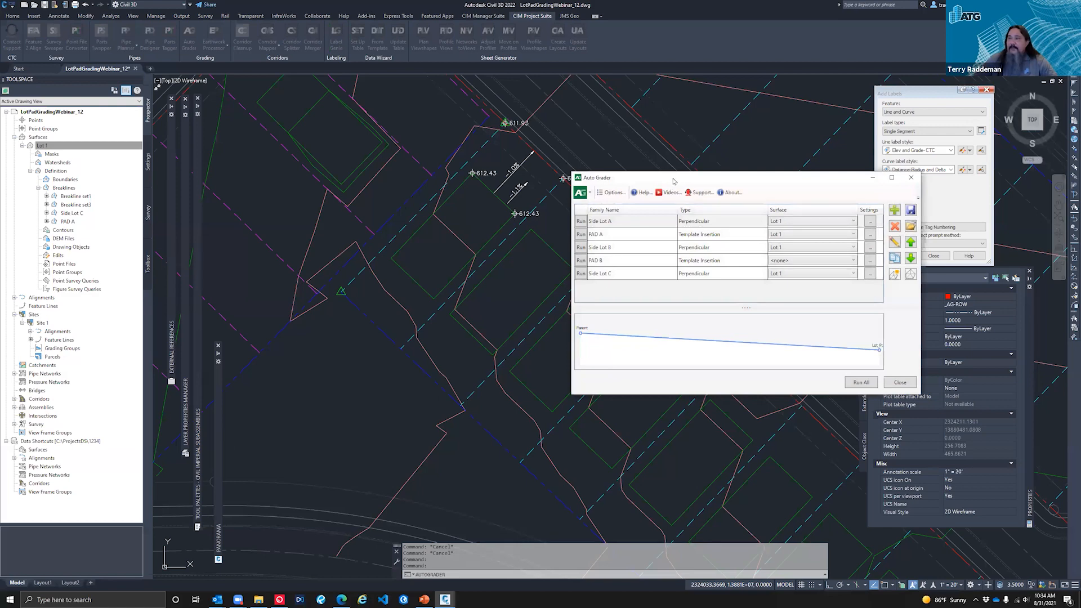
Review the Side Lot A perpendicular grading family's settings without saving, and list the PAD A breaklines of surface Lot 1
{"action": "left_click_drag", "start_coordinate": [674, 180], "coordinate": [117, 170]}
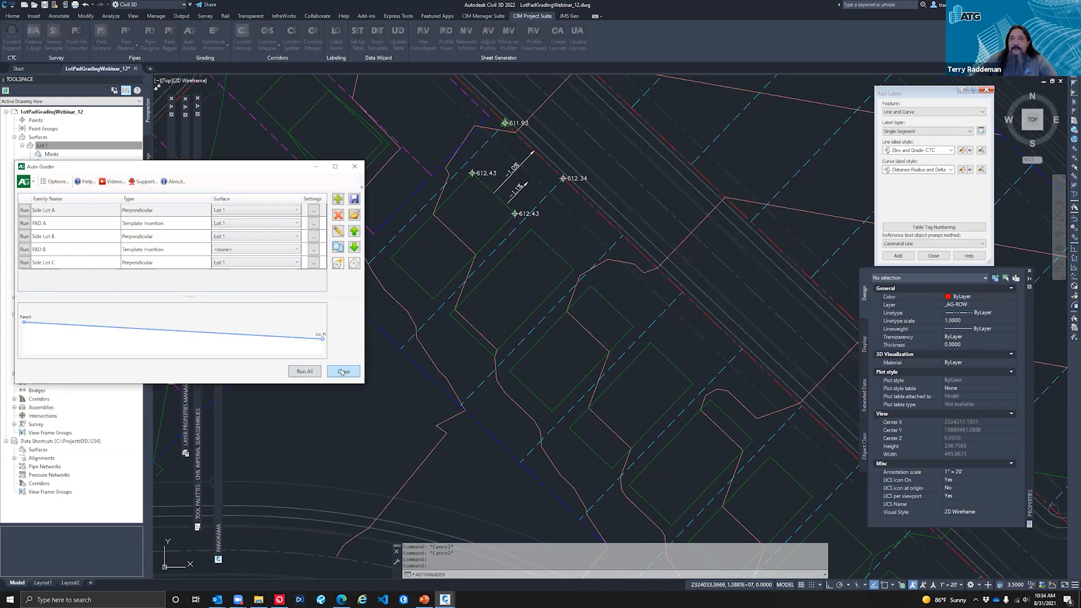
{"action": "left_click", "coordinate": [64, 212]}
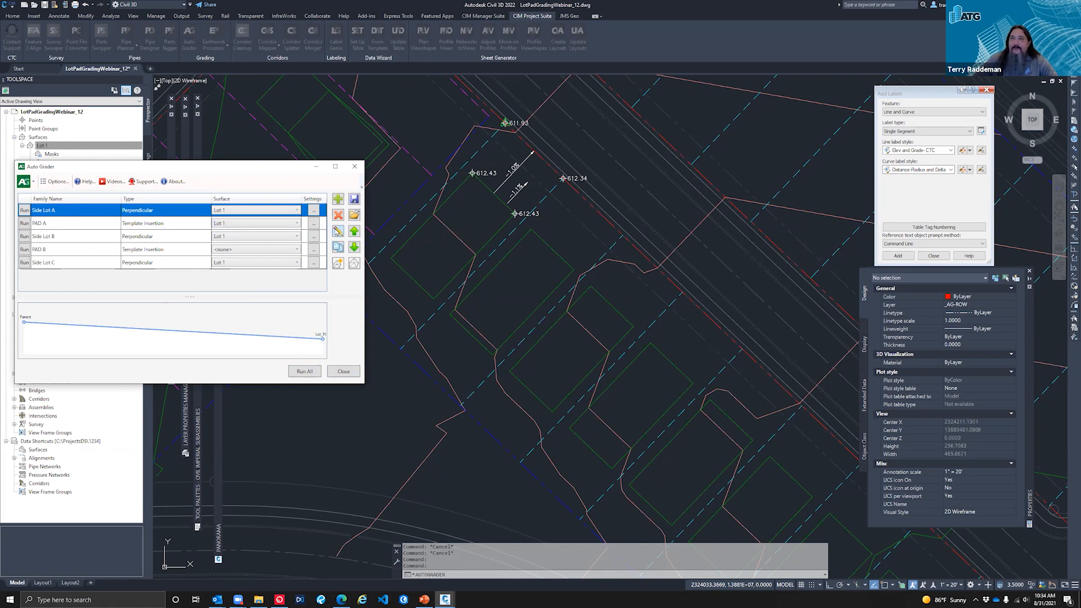
{"action": "left_click", "coordinate": [336, 230]}
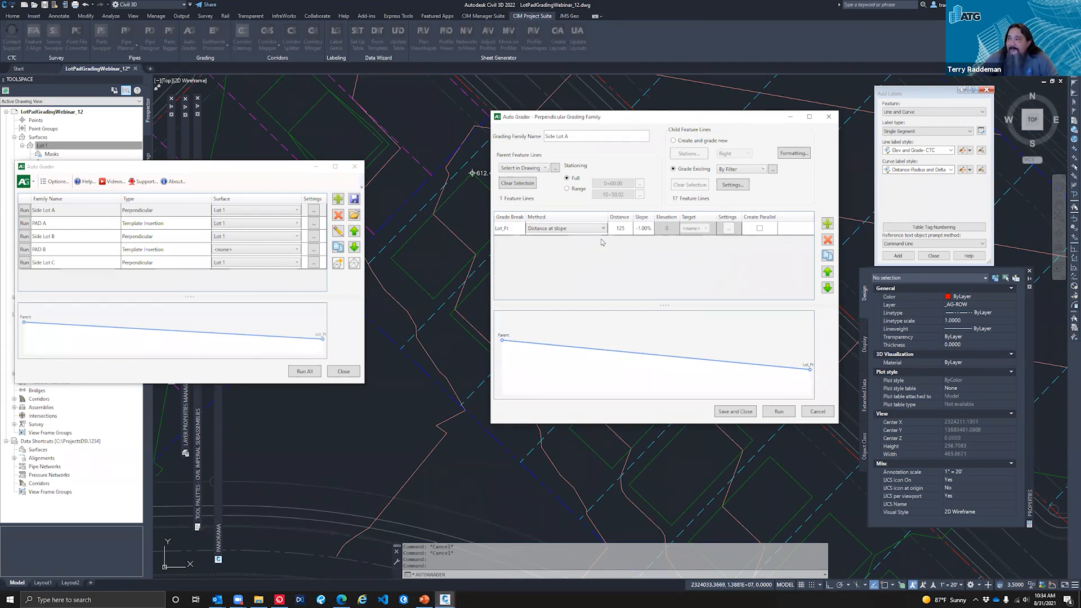
{"action": "left_click", "coordinate": [817, 411]}
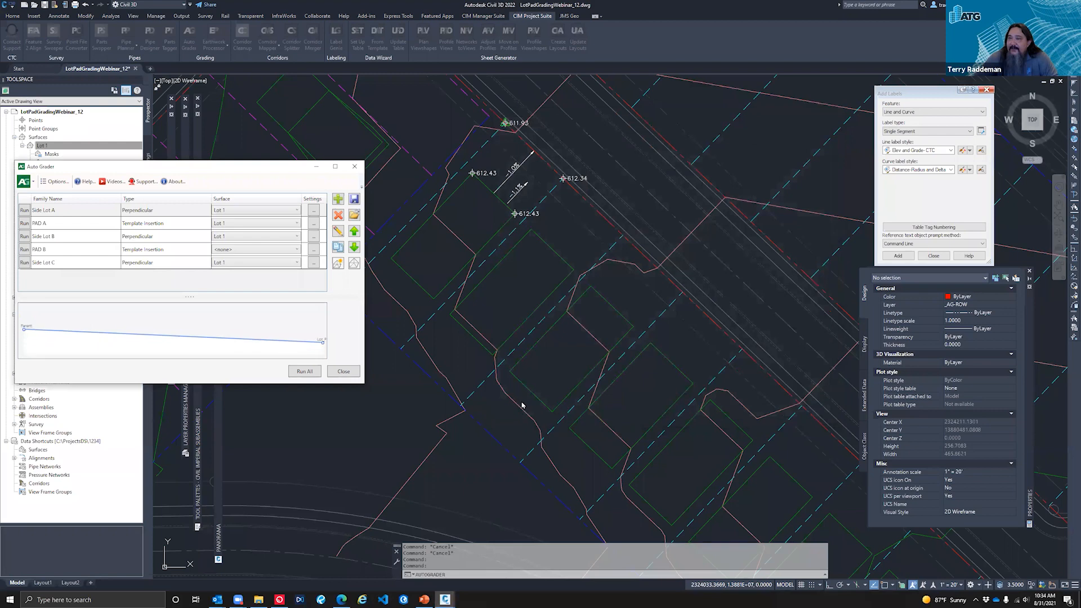
{"action": "left_click", "coordinate": [342, 372]}
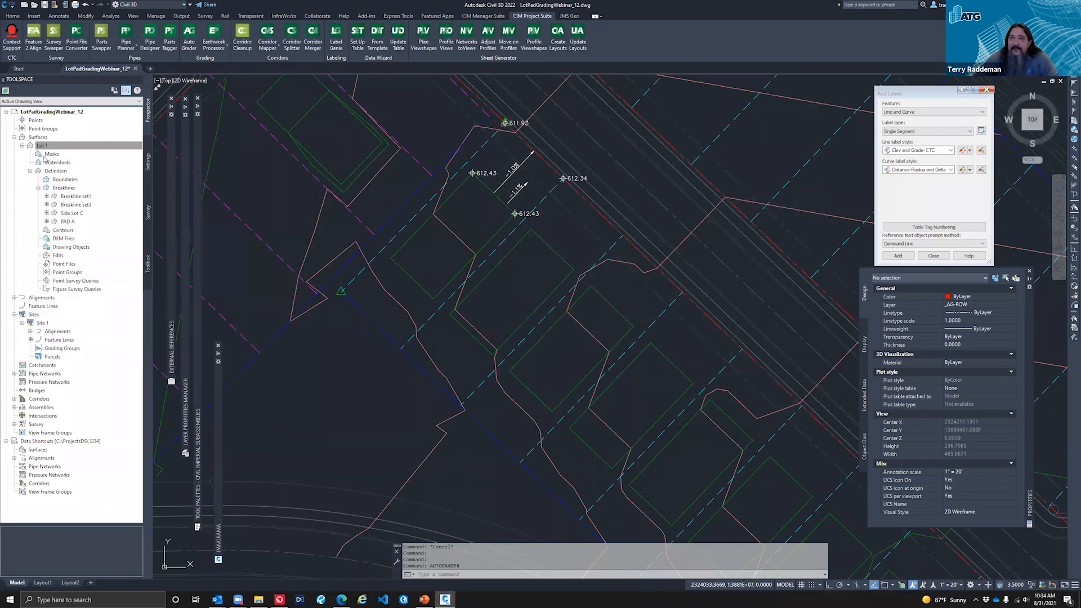
{"action": "left_click", "coordinate": [69, 222]}
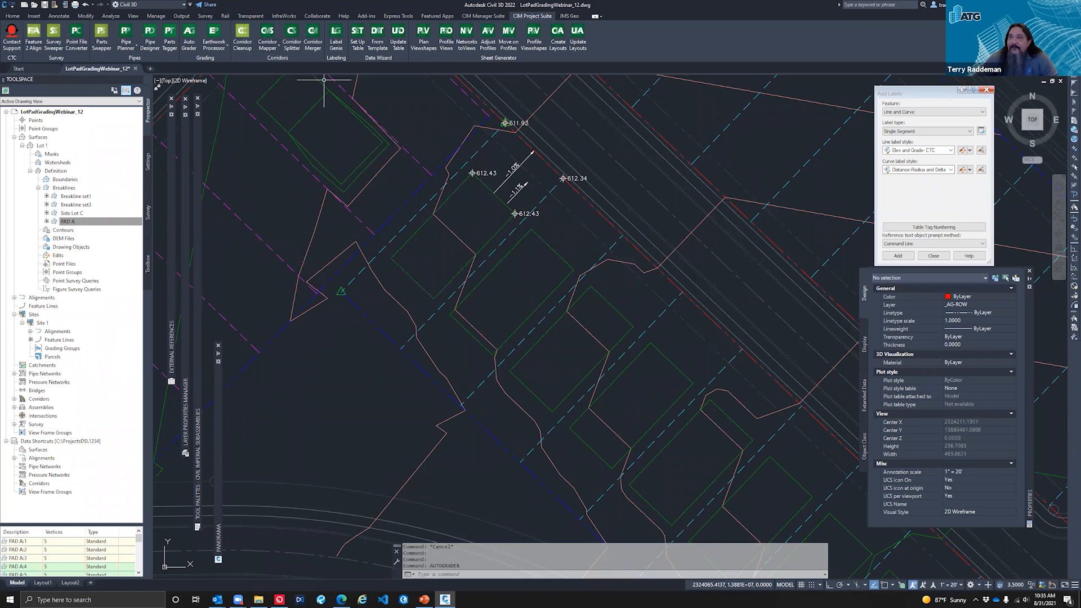
{"action": "left_click", "coordinate": [69, 223]}
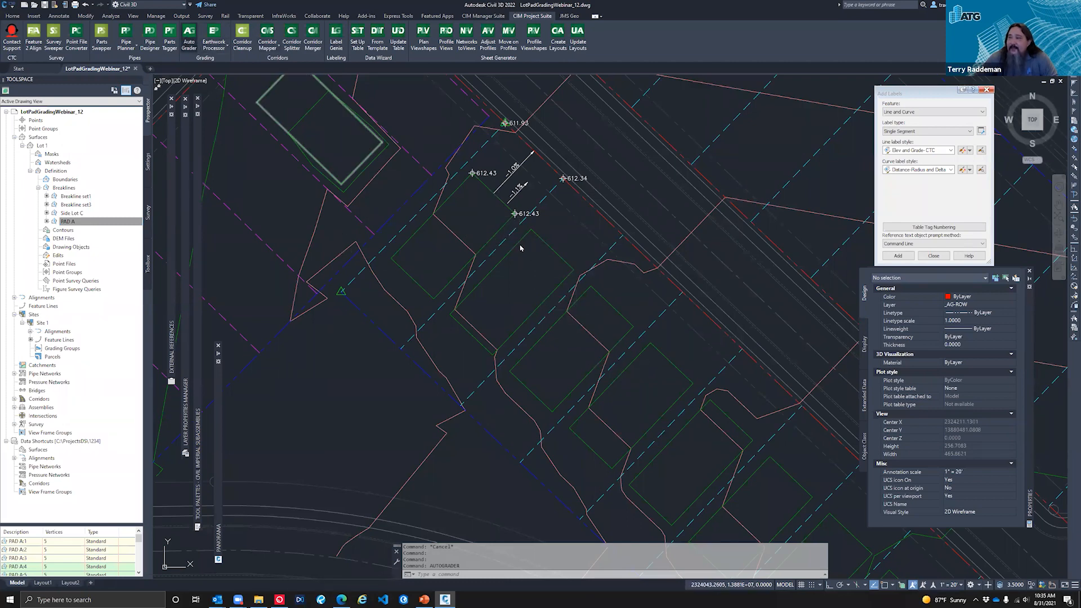
Set the PAD A template grading family's slope to 2.00% in Auto Grader, save it, and rerun the PAD A family
{"action": "left_click_drag", "start_coordinate": [268, 175], "coordinate": [284, 254]}
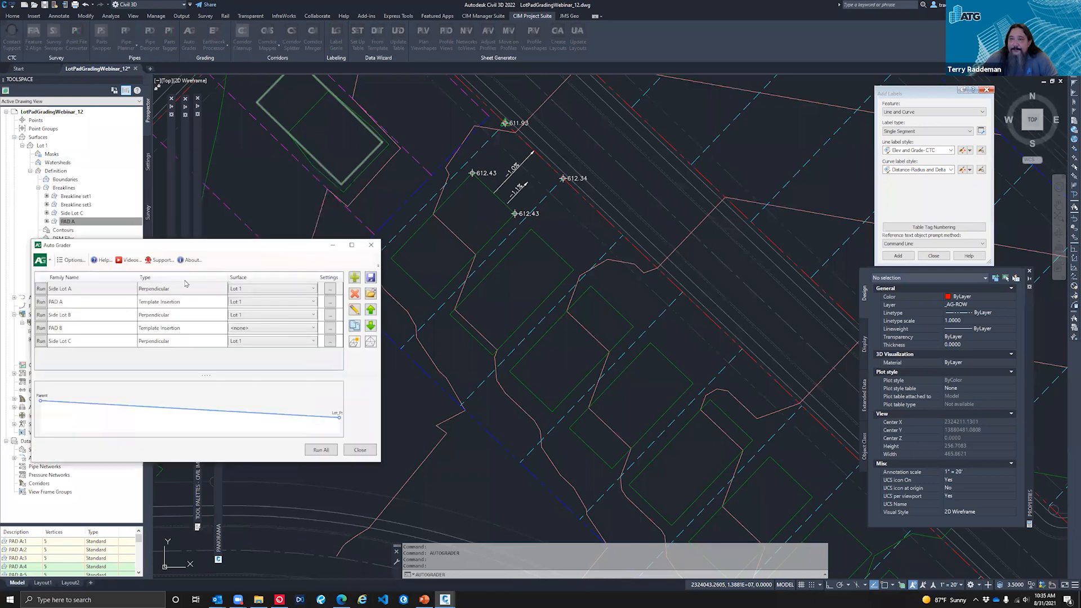
{"action": "left_click", "coordinate": [89, 289]}
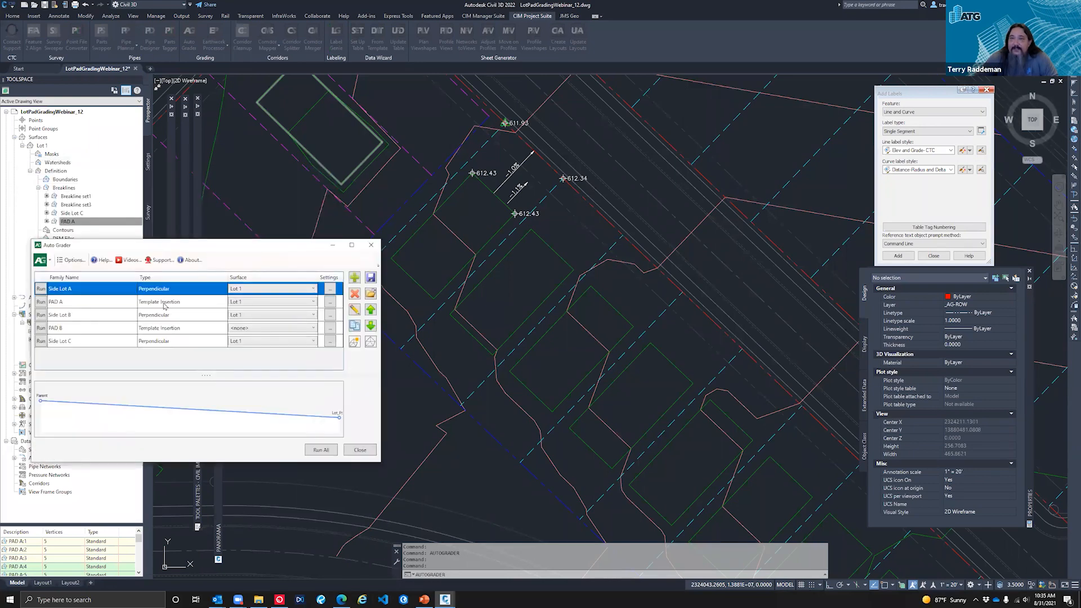
{"action": "left_click", "coordinate": [97, 304]}
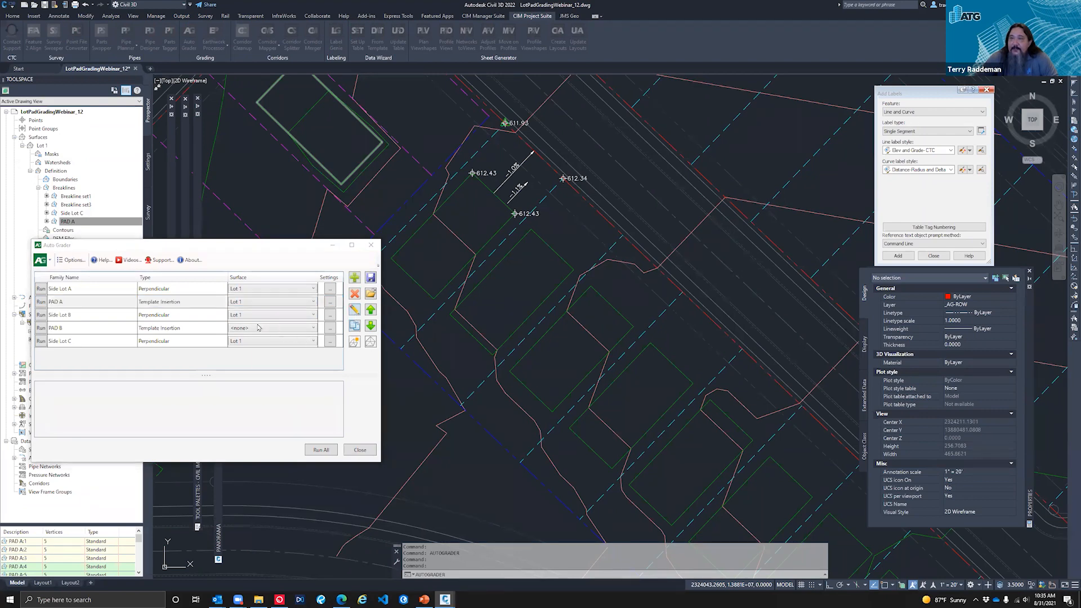
{"action": "double_click", "coordinate": [264, 302]}
{"action": "left_click", "coordinate": [319, 247]}
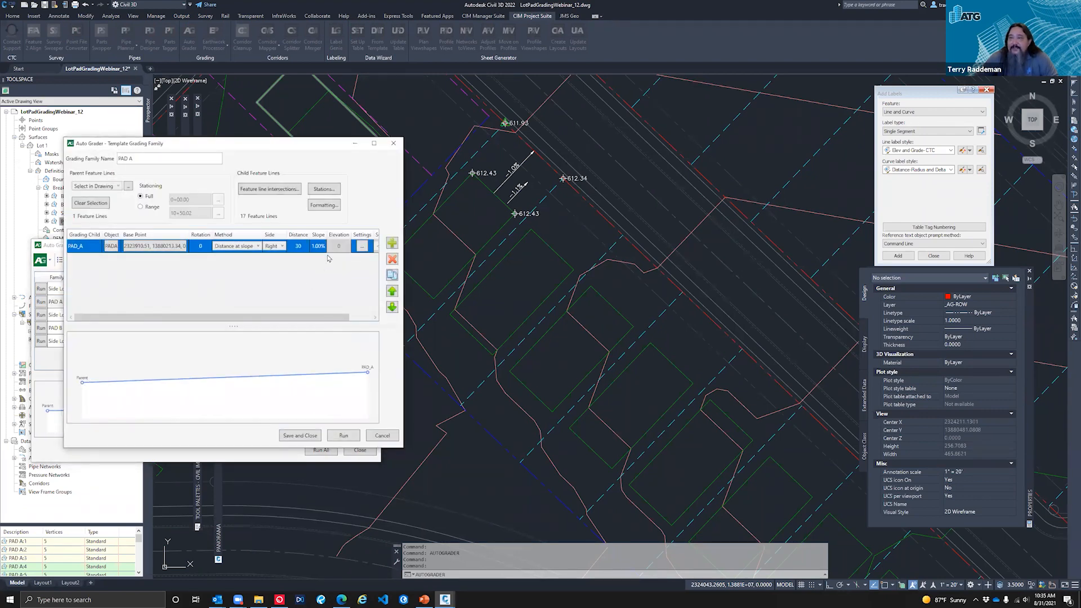
{"action": "left_click", "coordinate": [322, 250]}
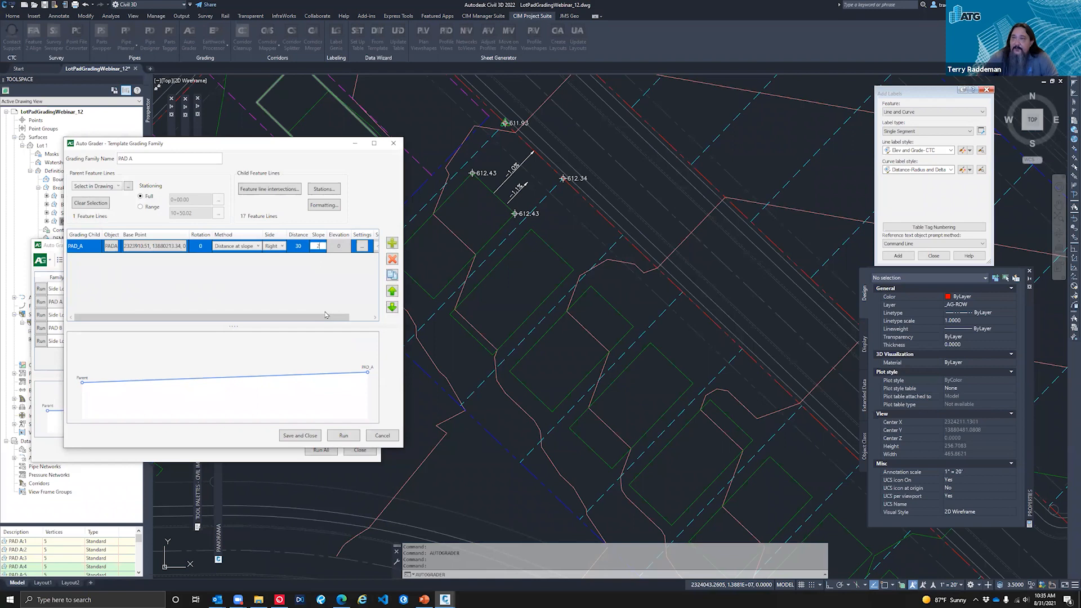
{"action": "key", "text": "Return"}
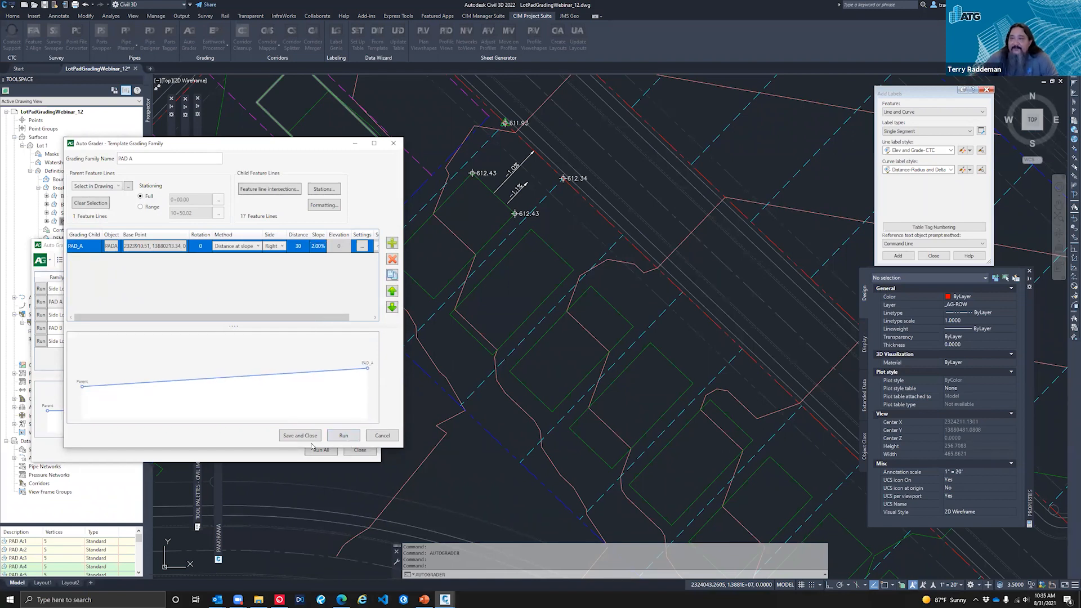
{"action": "left_click", "coordinate": [308, 436]}
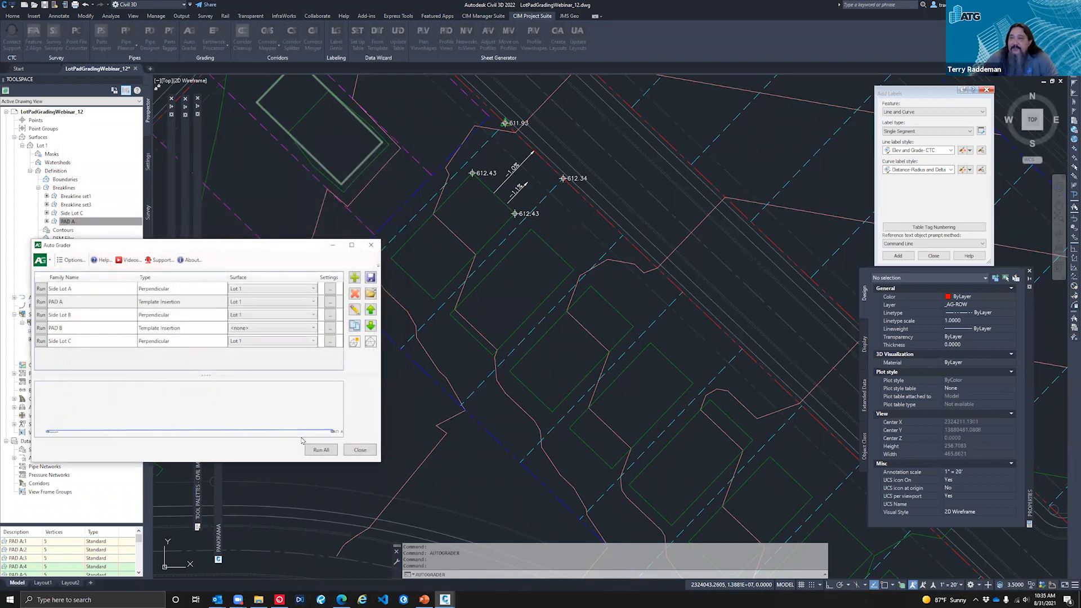
{"action": "left_click", "coordinate": [42, 304]}
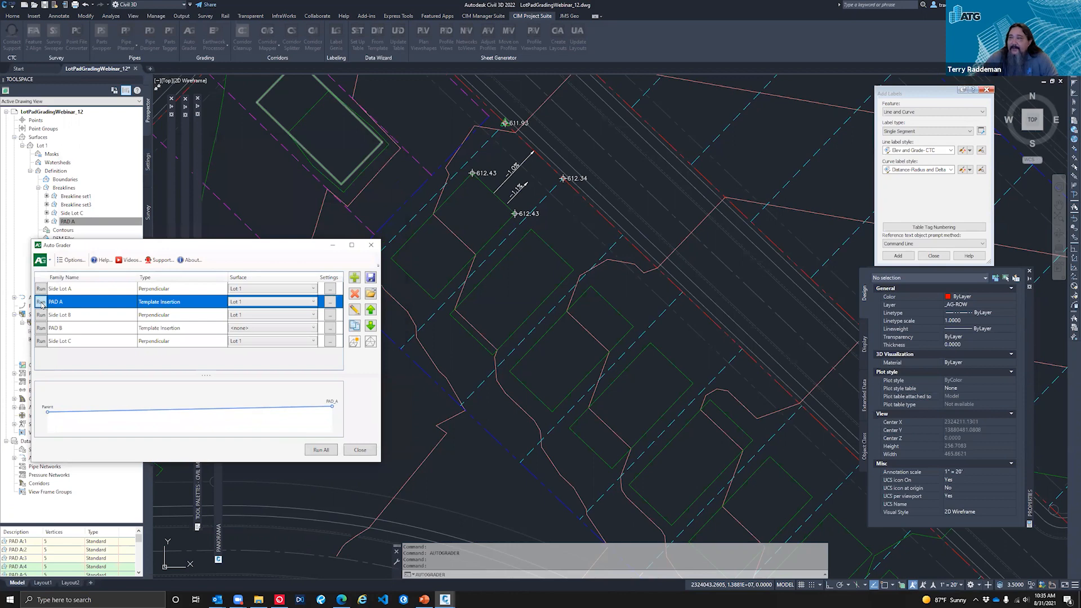
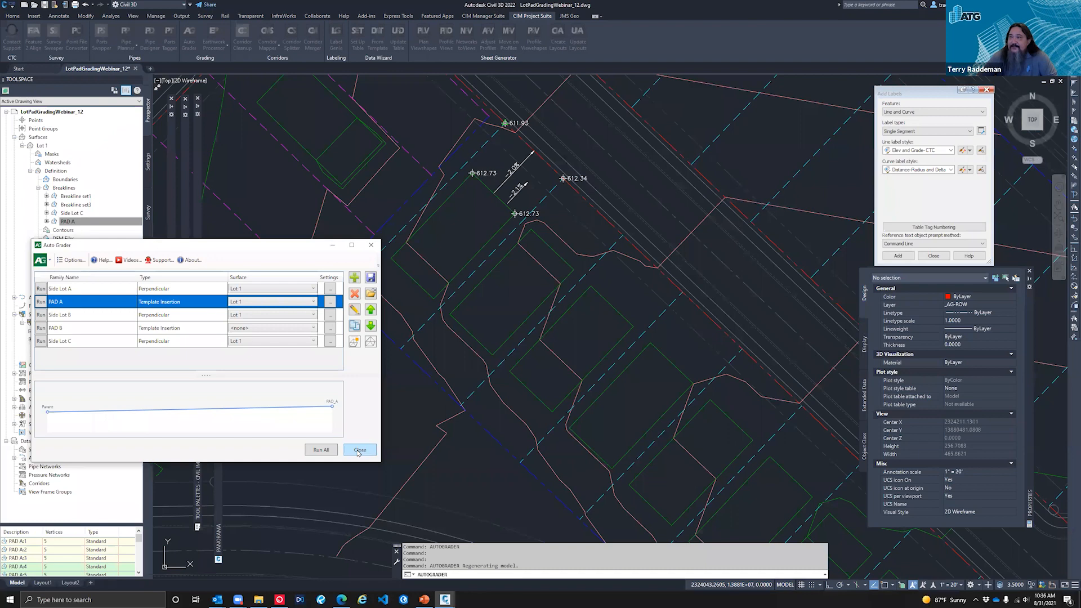
Close Auto Grader after the pad regrading
{"action": "left_click", "coordinate": [358, 451]}
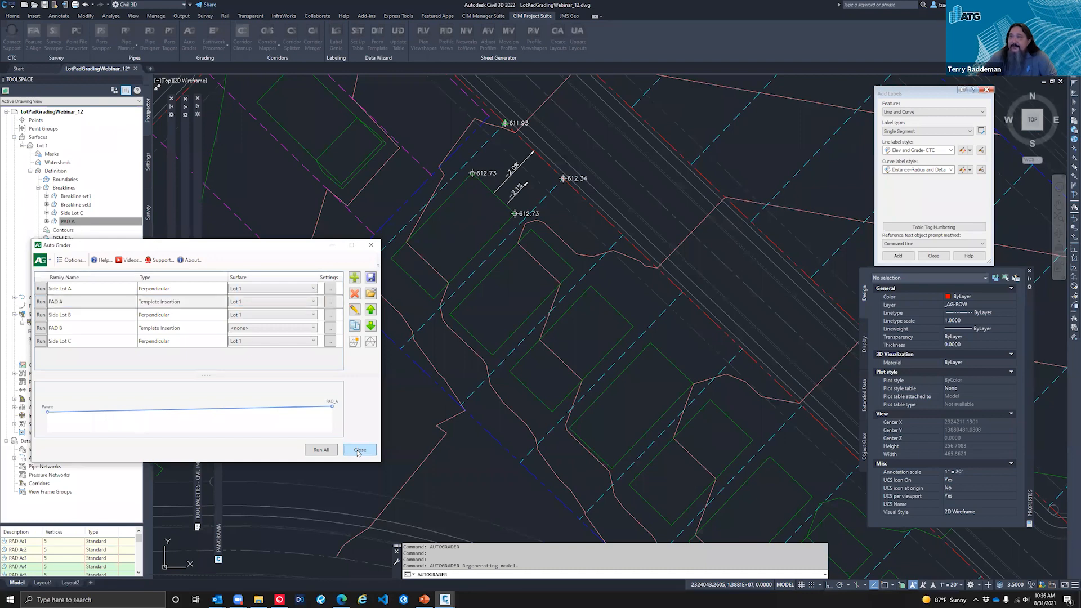
{"action": "scroll", "coordinate": [360, 185], "scroll_direction": "down", "scroll_amount": 5}
{"action": "scroll", "coordinate": [343, 291], "scroll_direction": "up", "scroll_amount": 2}
{"action": "key", "text": "Escape"}
{"action": "key", "text": "Escape"}
{"action": "key", "text": "Escape"}
{"action": "key", "text": "Escape"}
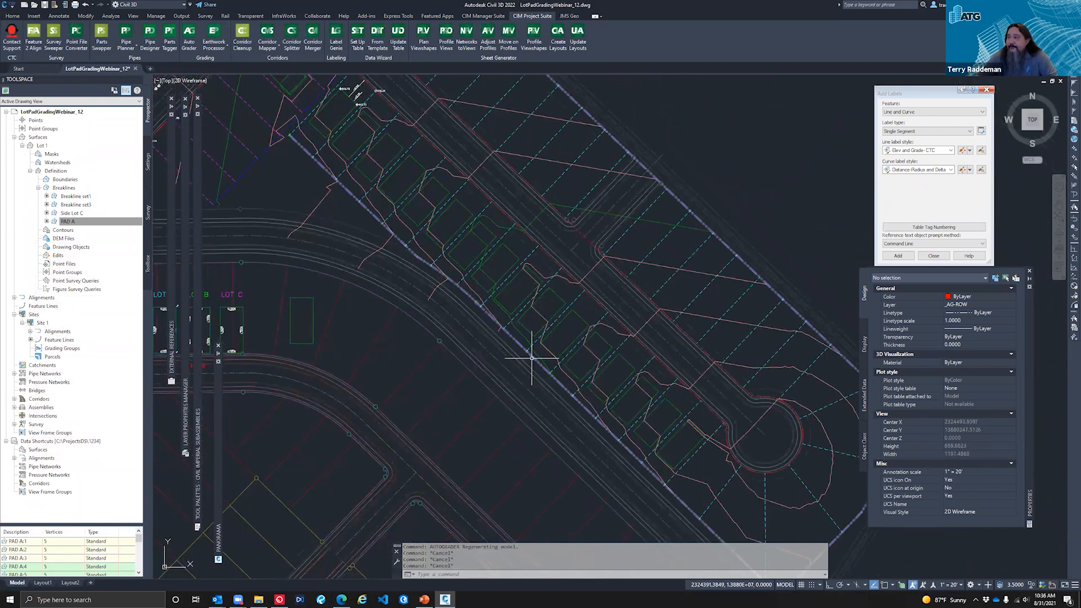
Examine the graded lots across from the inserted pads and the extent of the right-of-way feature line along their street
{"action": "scroll", "coordinate": [532, 360], "scroll_direction": "down", "scroll_amount": 2}
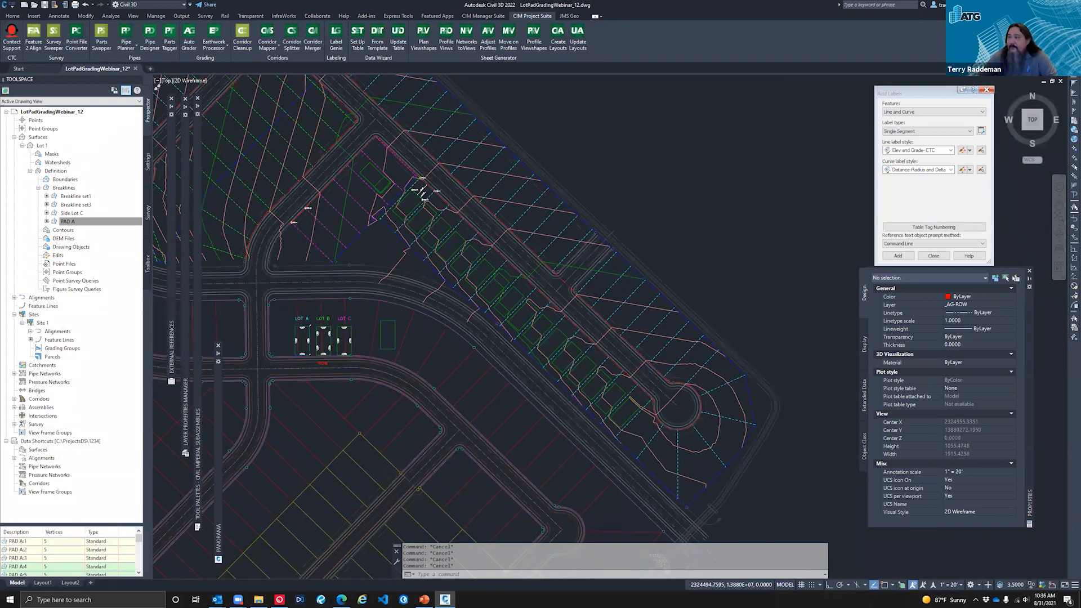
{"action": "scroll", "coordinate": [588, 440], "scroll_direction": "down", "scroll_amount": 2}
{"action": "scroll", "coordinate": [595, 405], "scroll_direction": "up", "scroll_amount": 2}
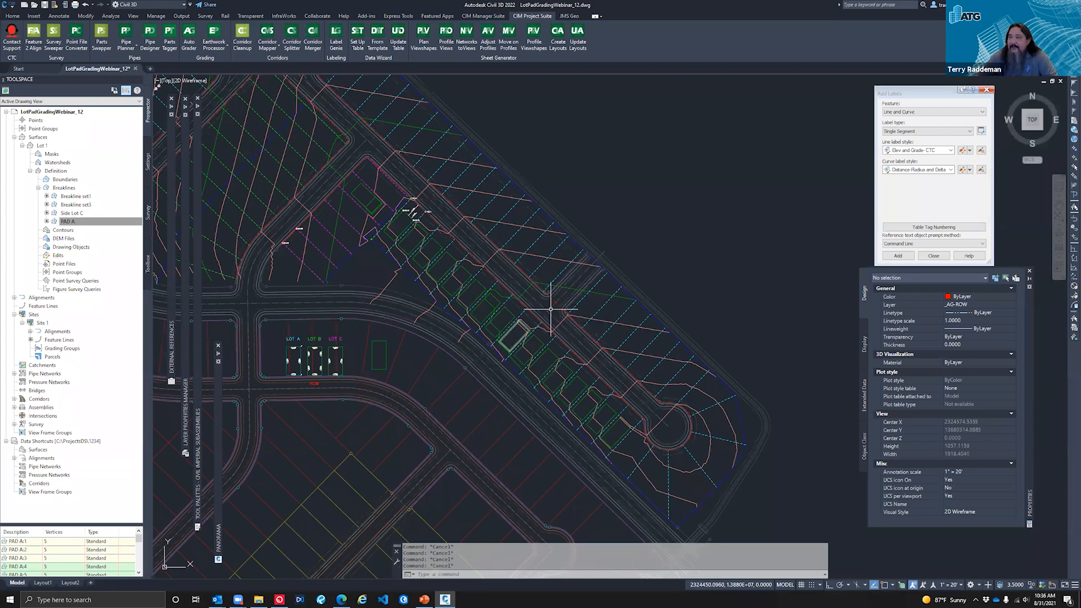
{"action": "scroll", "coordinate": [556, 304], "scroll_direction": "up", "scroll_amount": 4}
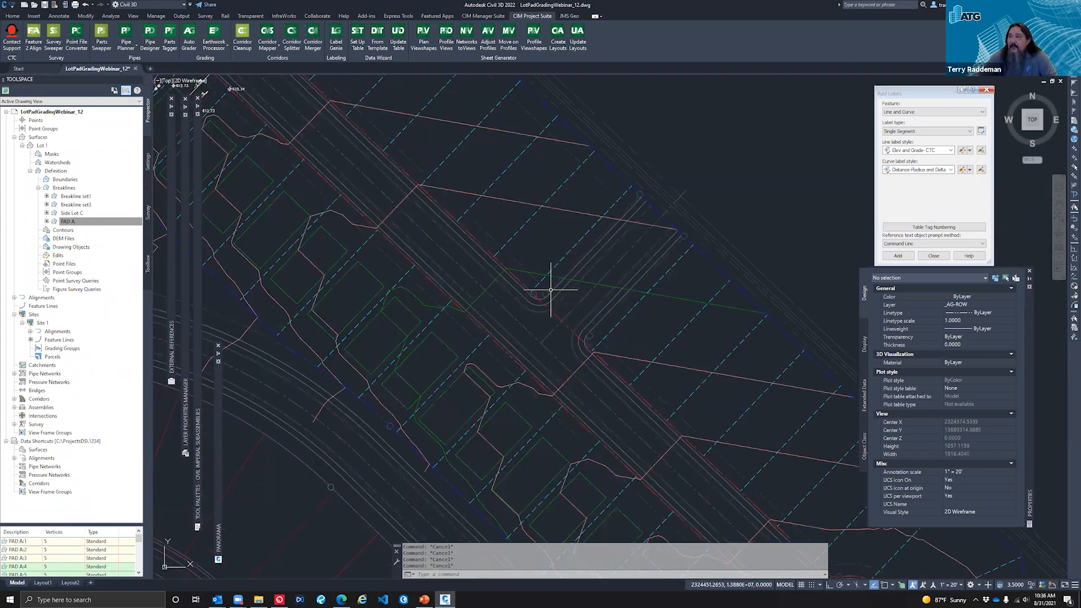
{"action": "left_click", "coordinate": [522, 280]}
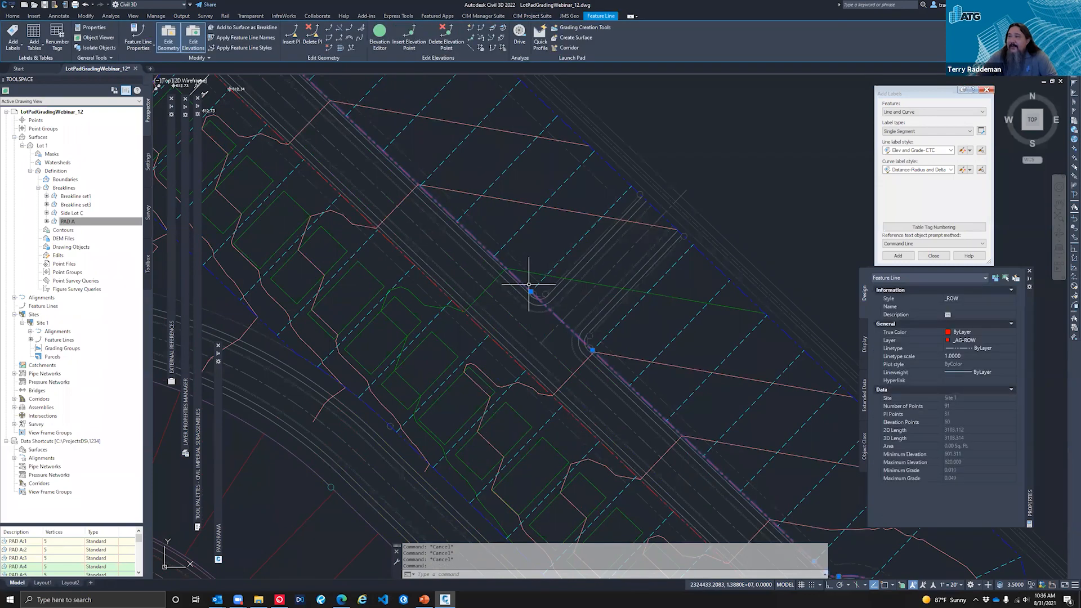
{"action": "scroll", "coordinate": [522, 262], "scroll_direction": "down", "scroll_amount": 2}
{"action": "scroll", "coordinate": [550, 299], "scroll_direction": "down", "scroll_amount": 2}
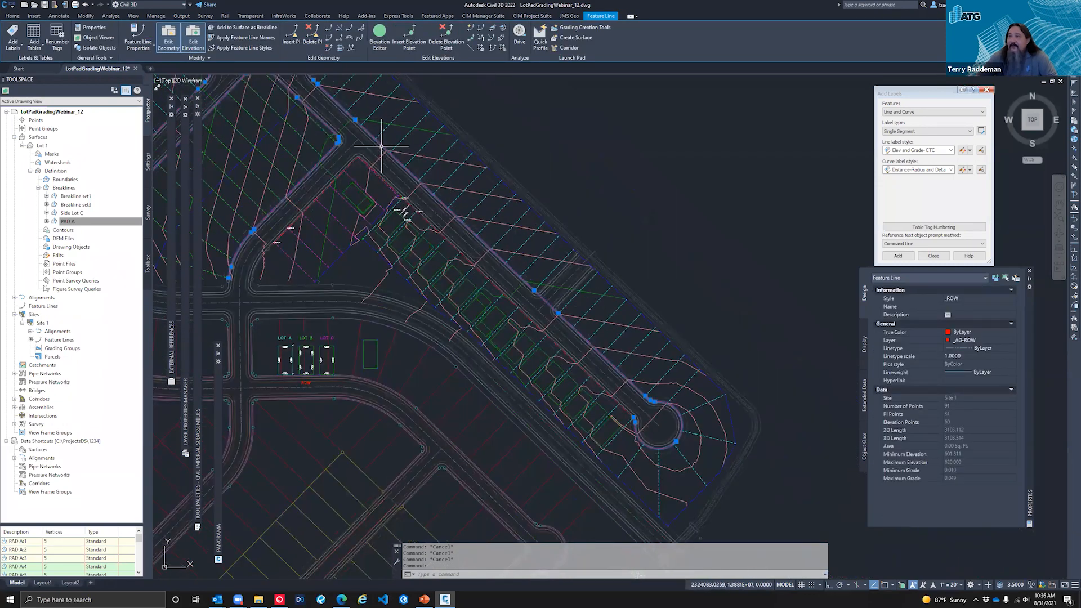
{"action": "scroll", "coordinate": [529, 288], "scroll_direction": "up", "scroll_amount": 6}
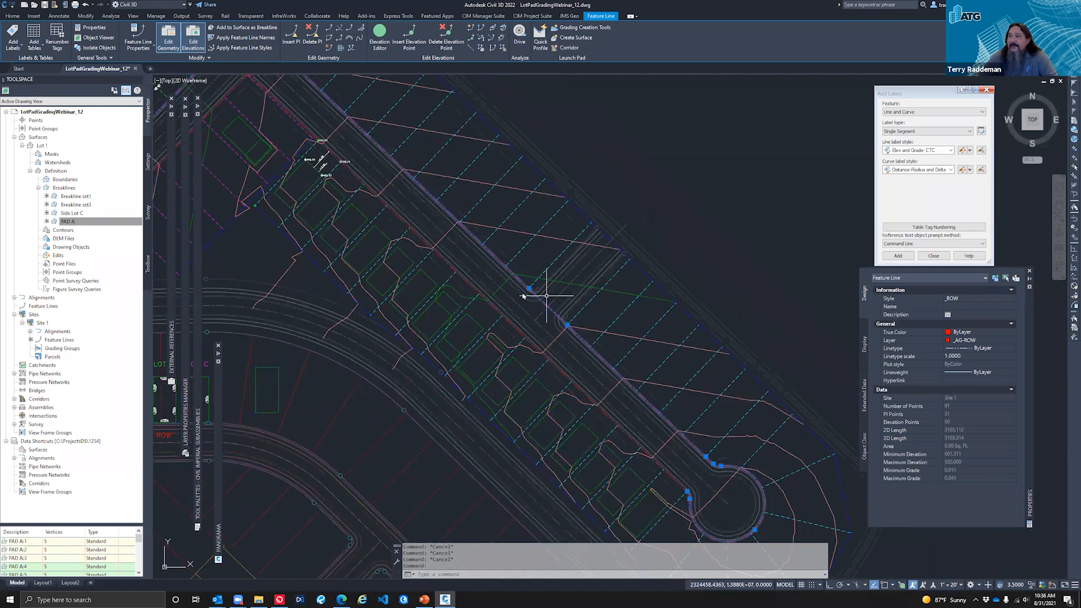
Break the right-of-way feature line at the last lot corner before the side street's curb return
{"action": "key", "text": "Escape"}
{"action": "scroll", "coordinate": [519, 292], "scroll_direction": "down", "scroll_amount": 2}
{"action": "left_click", "coordinate": [512, 288]}
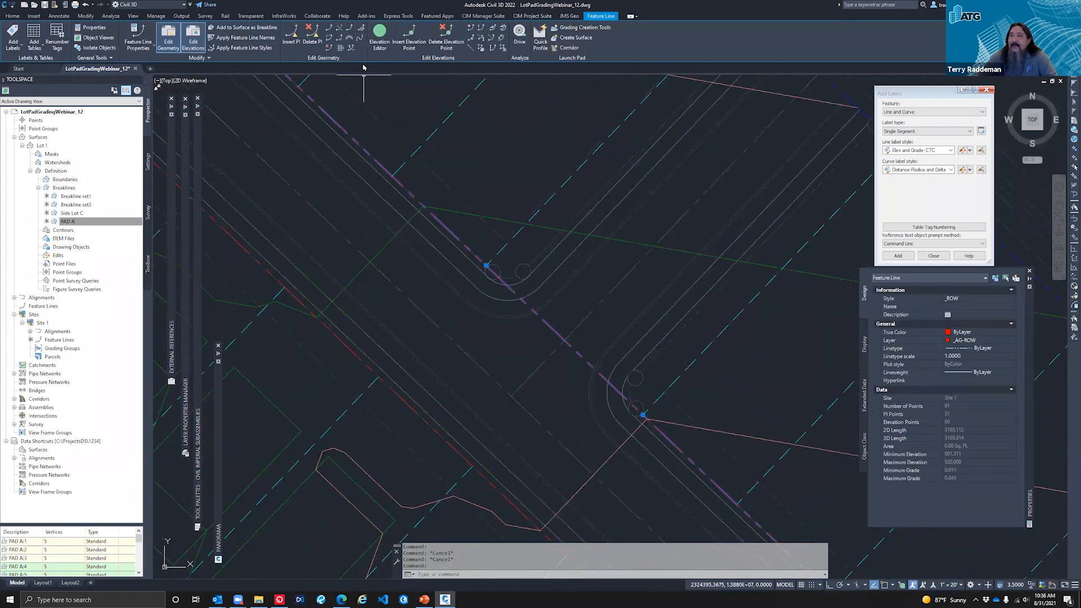
{"action": "left_click", "coordinate": [331, 38]}
{"action": "scroll", "coordinate": [509, 270], "scroll_direction": "up", "scroll_amount": 3}
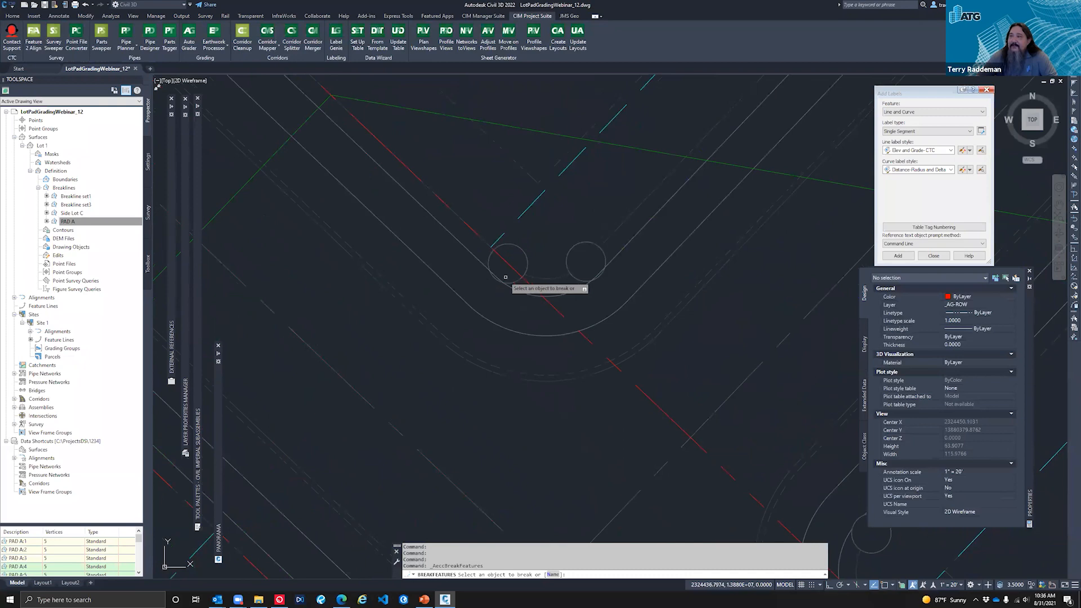
{"action": "left_click", "coordinate": [509, 265]}
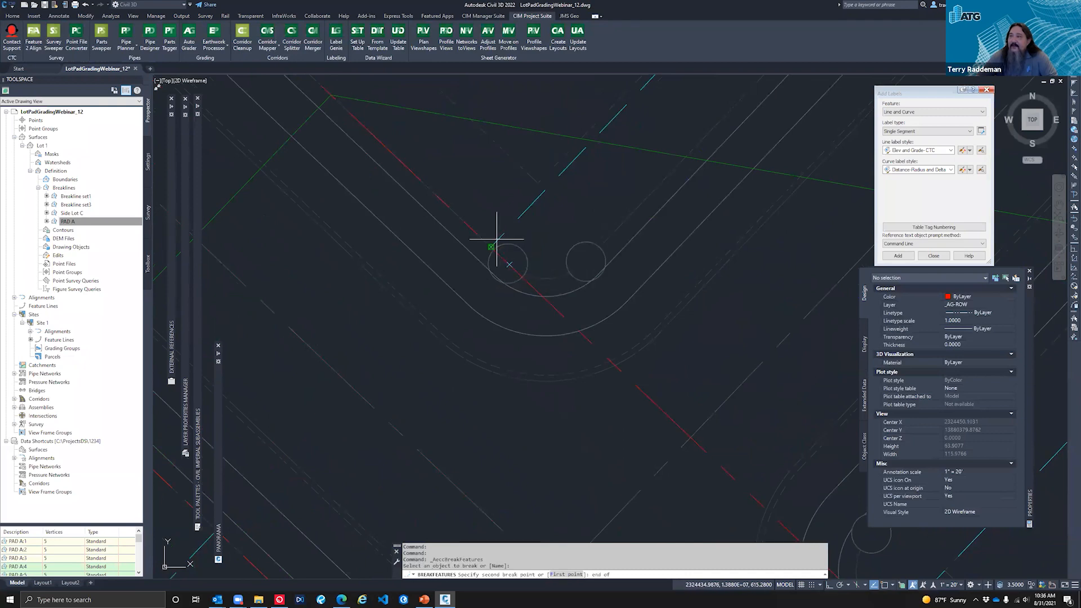
{"action": "key", "text": "Escape"}
Check the broken right-of-way feature line's endpoint at the side street and its remaining extent without changing any elevation
{"action": "left_click", "coordinate": [485, 241]}
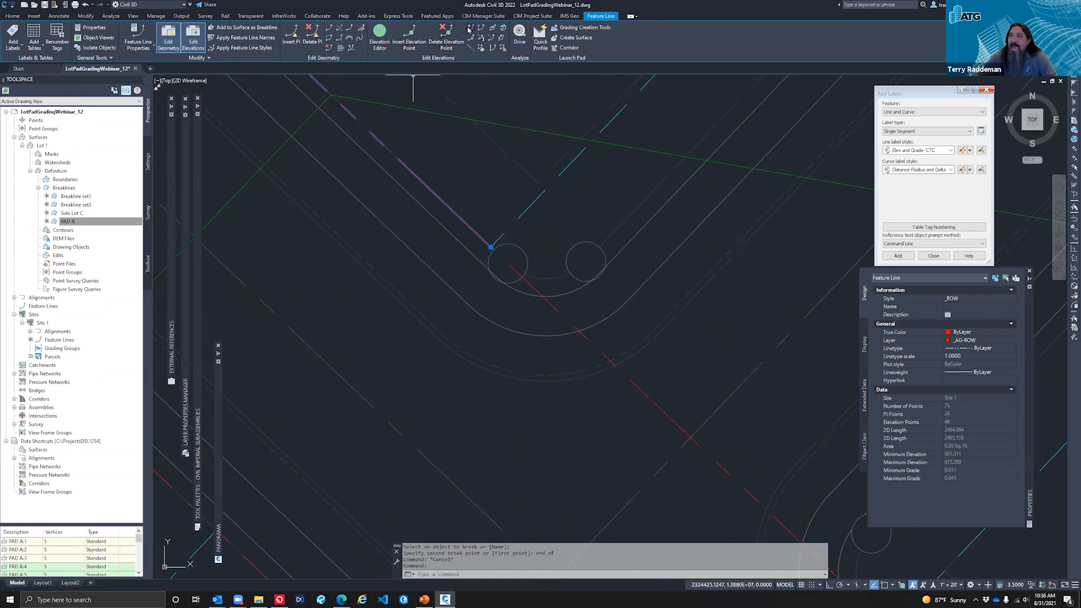
{"action": "left_click", "coordinate": [491, 246]}
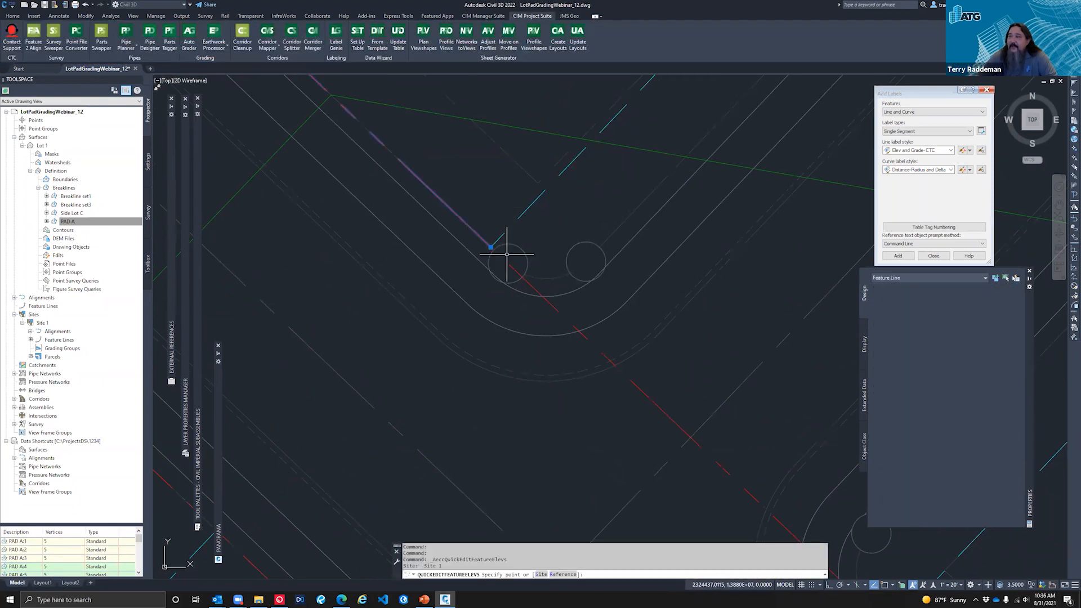
{"action": "key", "text": "Escape"}
{"action": "scroll", "coordinate": [488, 221], "scroll_direction": "down", "scroll_amount": 6}
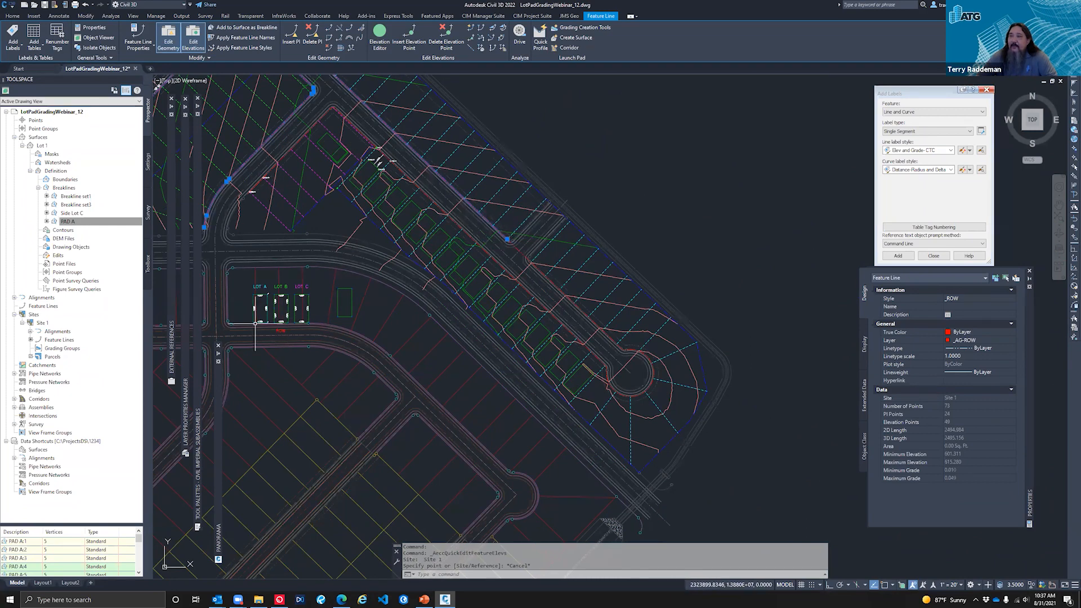
Draw a horizontal polyline 6 units long, with Ortho on, from the lower-right corner of the LOT A pad template outward
{"action": "scroll", "coordinate": [286, 319], "scroll_direction": "up", "scroll_amount": 8}
{"action": "key", "text": "Escape"}
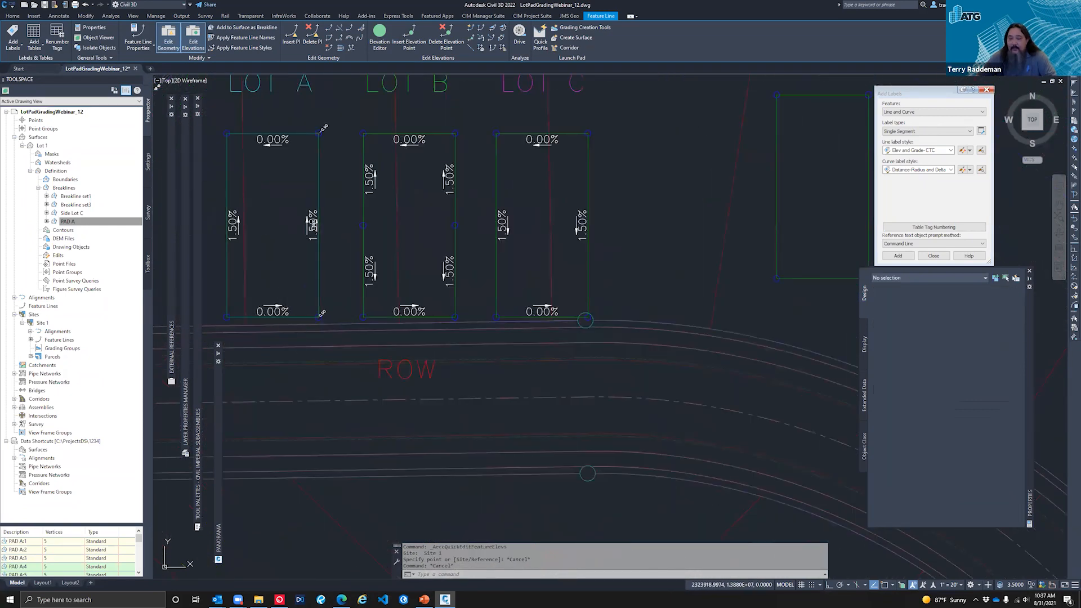
{"action": "type", "text": "PL"}
{"action": "key", "text": "Return"}
{"action": "type", "text": "end"}
{"action": "key", "text": "Return"}
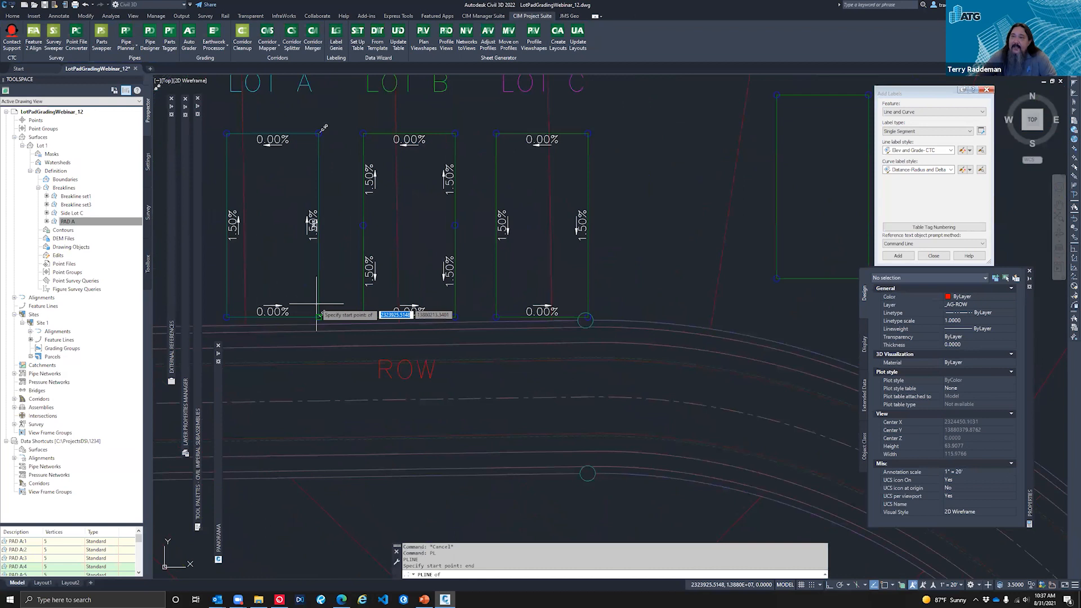
{"action": "left_click", "coordinate": [318, 317]}
{"action": "key", "text": "F8"}
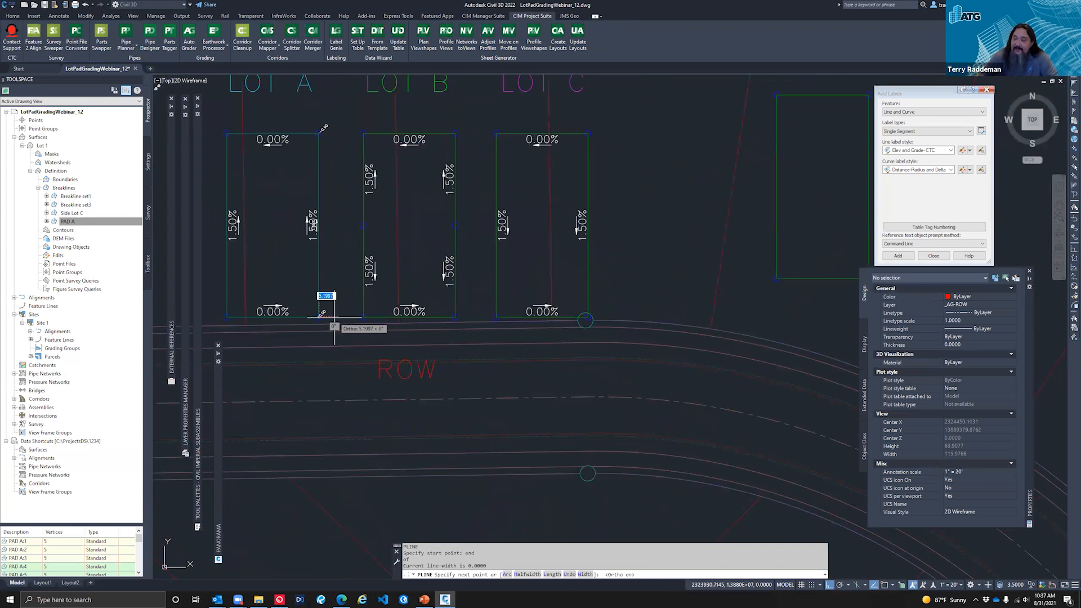
{"action": "type", "text": "6"}
{"action": "key", "text": "Return"}
{"action": "key", "text": "Escape"}
{"action": "key", "text": "Escape"}
{"action": "key", "text": "Escape"}
Examine the new offset line beside the LOT A template and compare it with the lots along the street
{"action": "scroll", "coordinate": [338, 311], "scroll_direction": "up", "scroll_amount": 4}
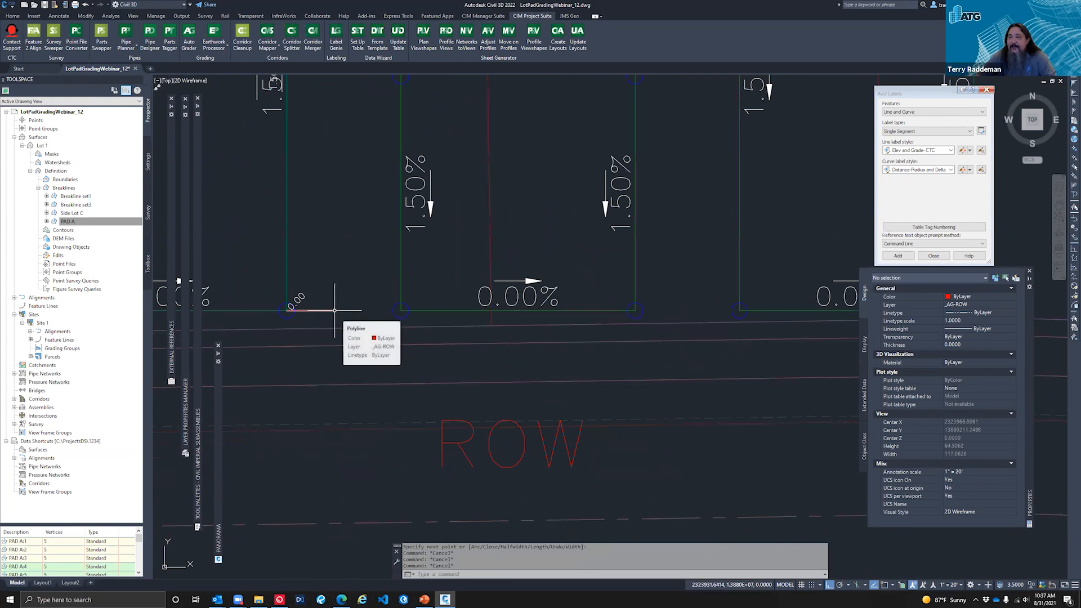
{"action": "scroll", "coordinate": [334, 311], "scroll_direction": "down", "scroll_amount": 2}
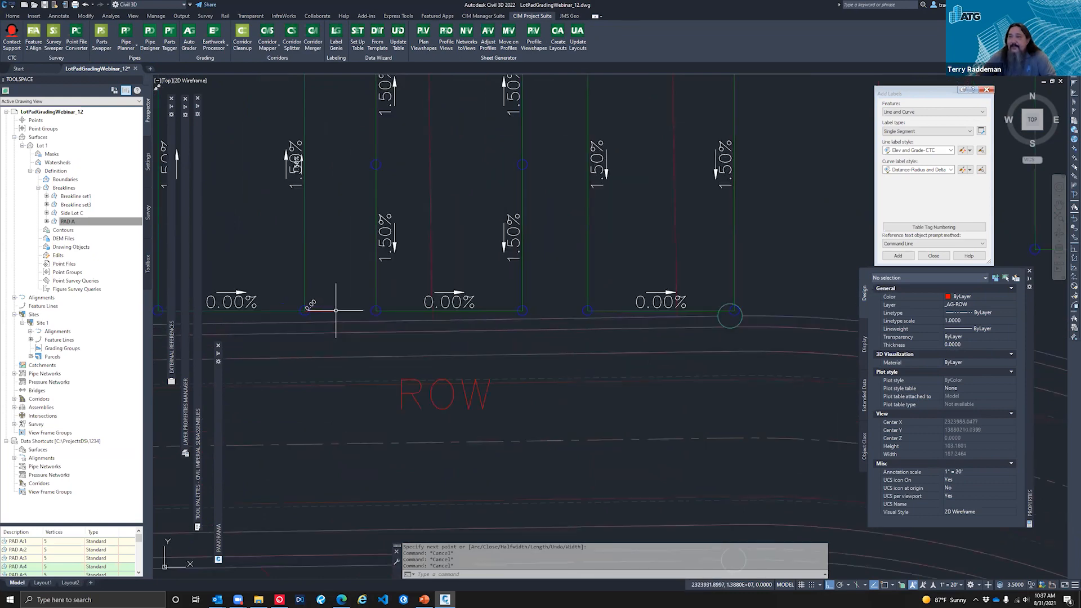
{"action": "scroll", "coordinate": [335, 310], "scroll_direction": "down", "scroll_amount": 6}
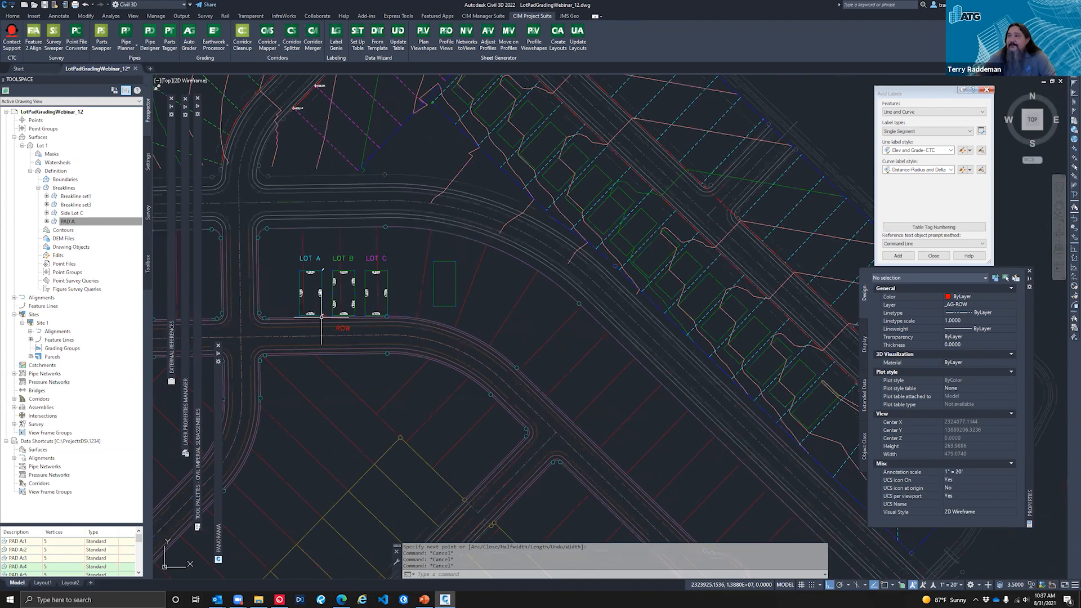
{"action": "scroll", "coordinate": [322, 317], "scroll_direction": "down", "scroll_amount": 2}
{"action": "scroll", "coordinate": [563, 235], "scroll_direction": "up", "scroll_amount": 5}
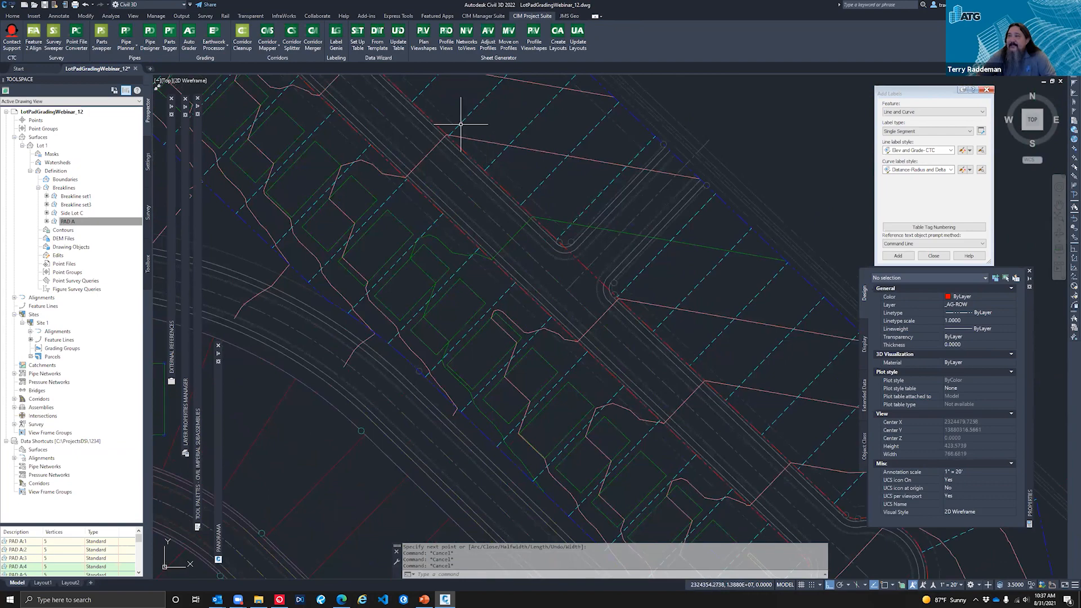
{"action": "scroll", "coordinate": [608, 352], "scroll_direction": "down", "scroll_amount": 6}
{"action": "scroll", "coordinate": [398, 164], "scroll_direction": "up", "scroll_amount": 2}
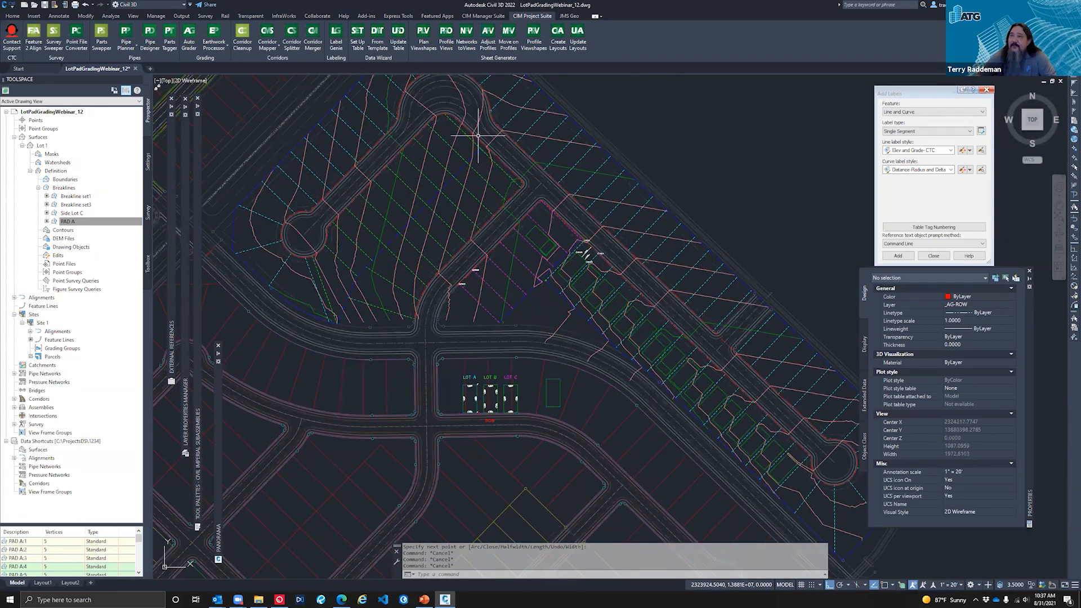
Examine the course of the right-of-way feature line around the two cul-de-sacs and along the connecting streets
{"action": "scroll", "coordinate": [389, 180], "scroll_direction": "up", "scroll_amount": 8}
{"action": "left_click", "coordinate": [386, 178]}
{"action": "scroll", "coordinate": [289, 319], "scroll_direction": "down", "scroll_amount": 2}
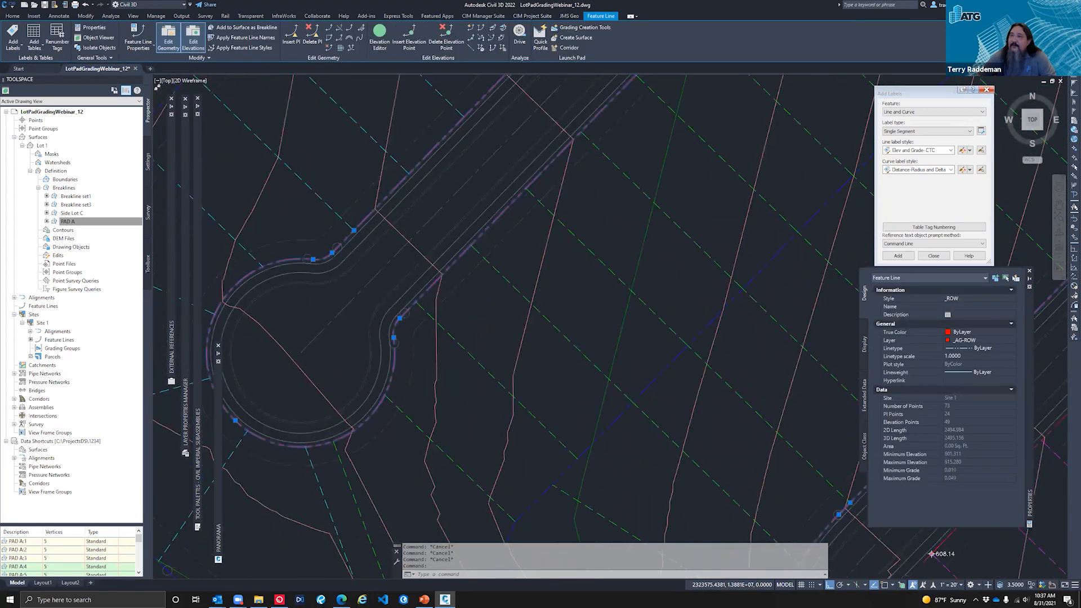
{"action": "scroll", "coordinate": [393, 257], "scroll_direction": "down", "scroll_amount": 4}
{"action": "scroll", "coordinate": [366, 275], "scroll_direction": "up", "scroll_amount": 10}
{"action": "key", "text": "Escape"}
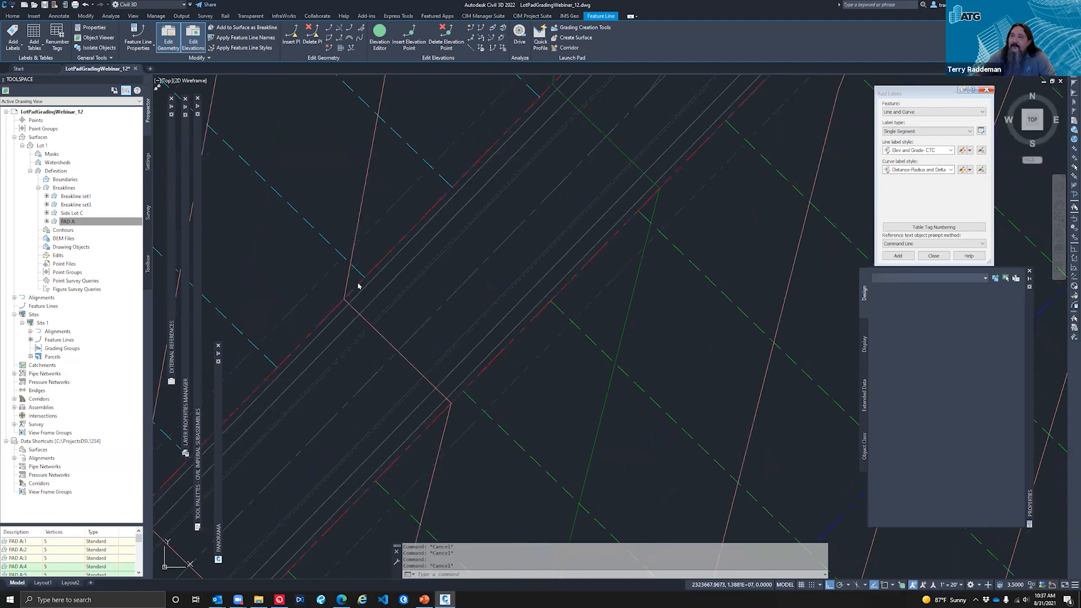
{"action": "left_click", "coordinate": [359, 283]}
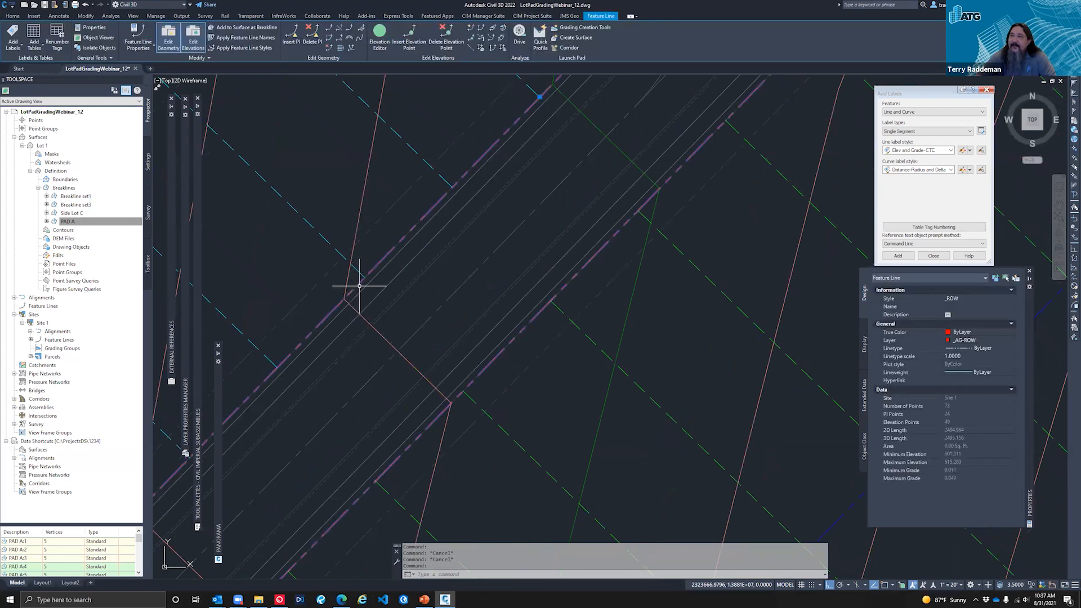
{"action": "scroll", "coordinate": [389, 273], "scroll_direction": "down", "scroll_amount": 2}
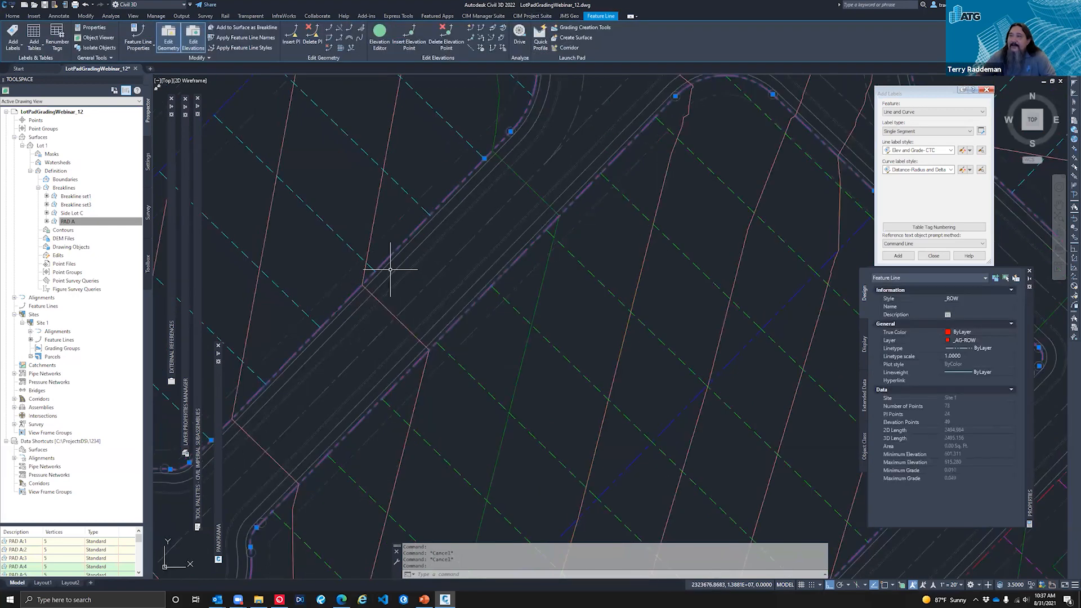
{"action": "scroll", "coordinate": [390, 269], "scroll_direction": "down", "scroll_amount": 4}
{"action": "key", "text": "Escape"}
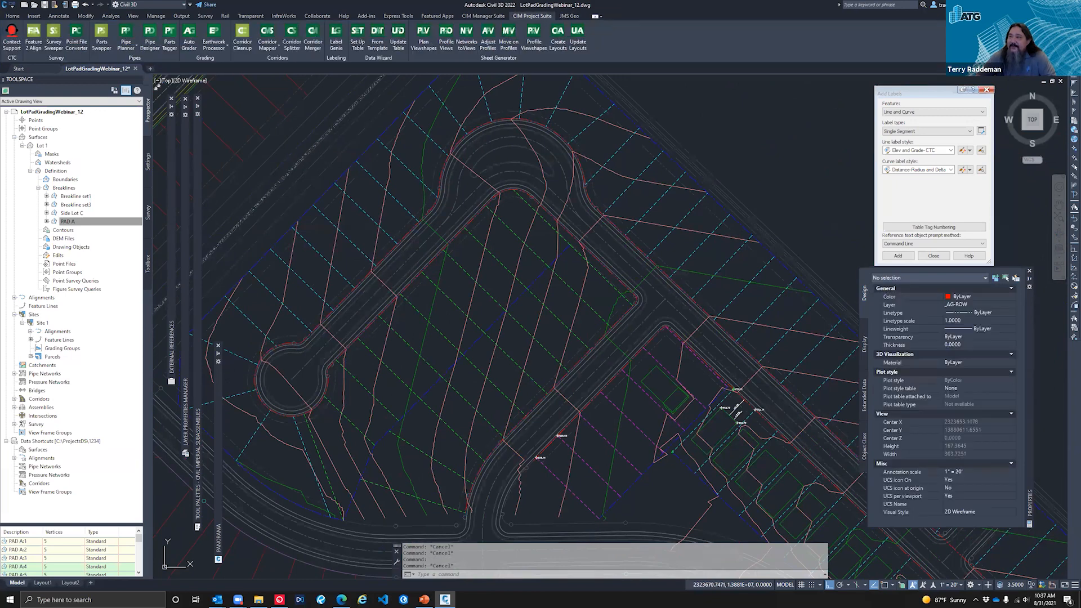
Duplicate the PAD A template insertion family in Auto Grader
{"action": "scroll", "coordinate": [555, 414], "scroll_direction": "down", "scroll_amount": 5}
{"action": "scroll", "coordinate": [559, 419], "scroll_direction": "up", "scroll_amount": 1}
{"action": "scroll", "coordinate": [560, 423], "scroll_direction": "up", "scroll_amount": 2}
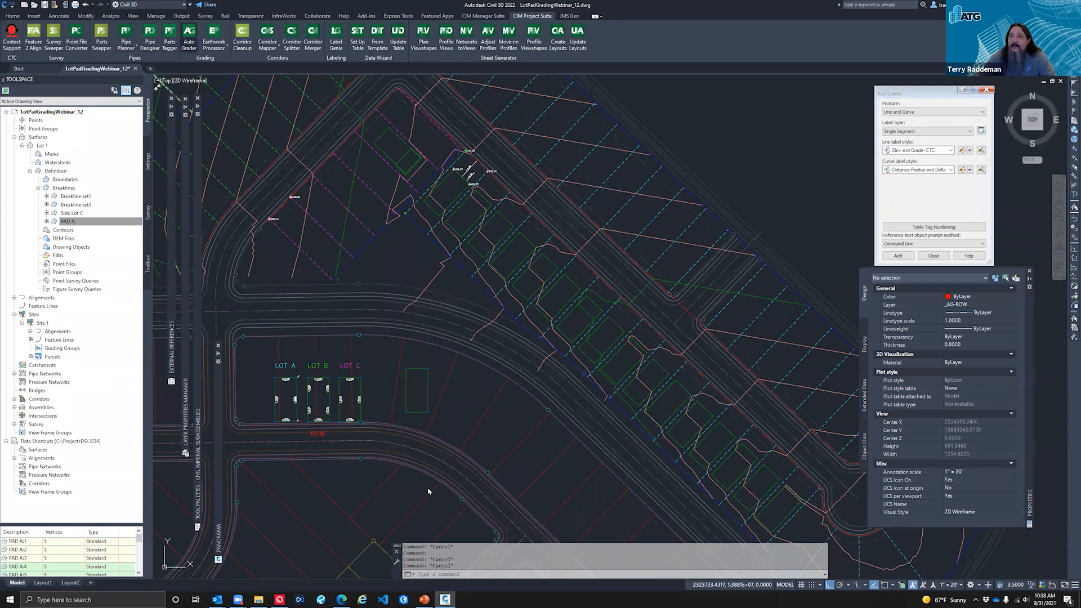
{"action": "left_click", "coordinate": [189, 35]}
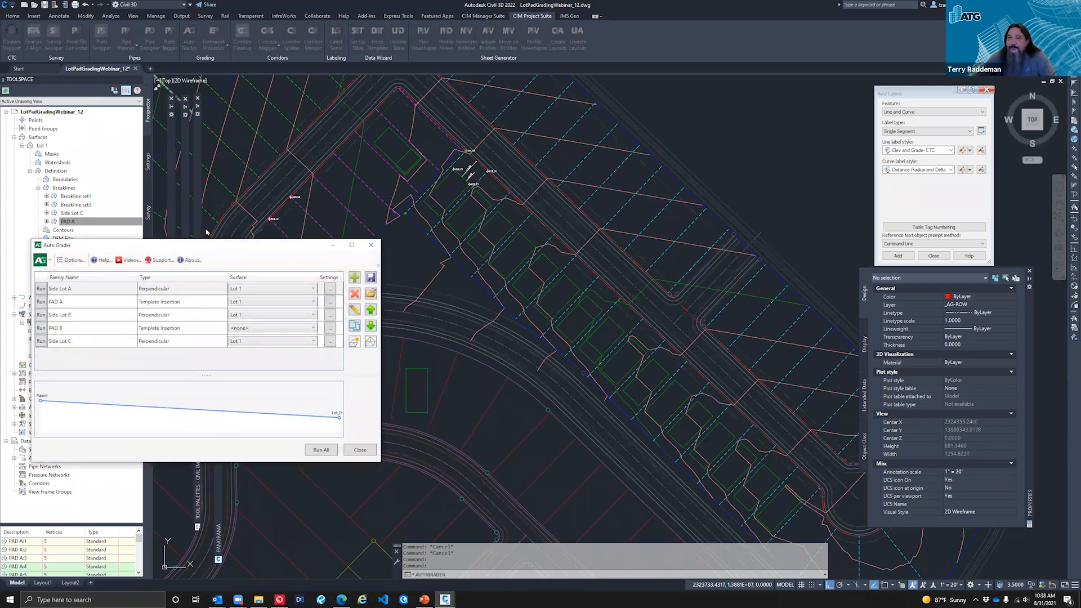
{"action": "left_click_drag", "start_coordinate": [208, 249], "coordinate": [505, 255]}
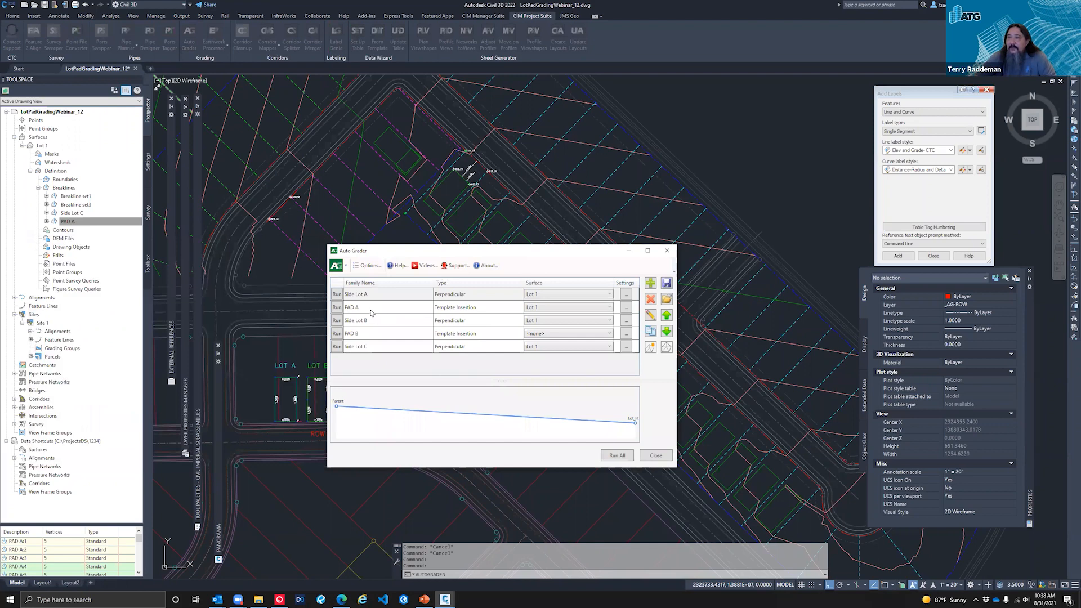
{"action": "left_click", "coordinate": [371, 311]}
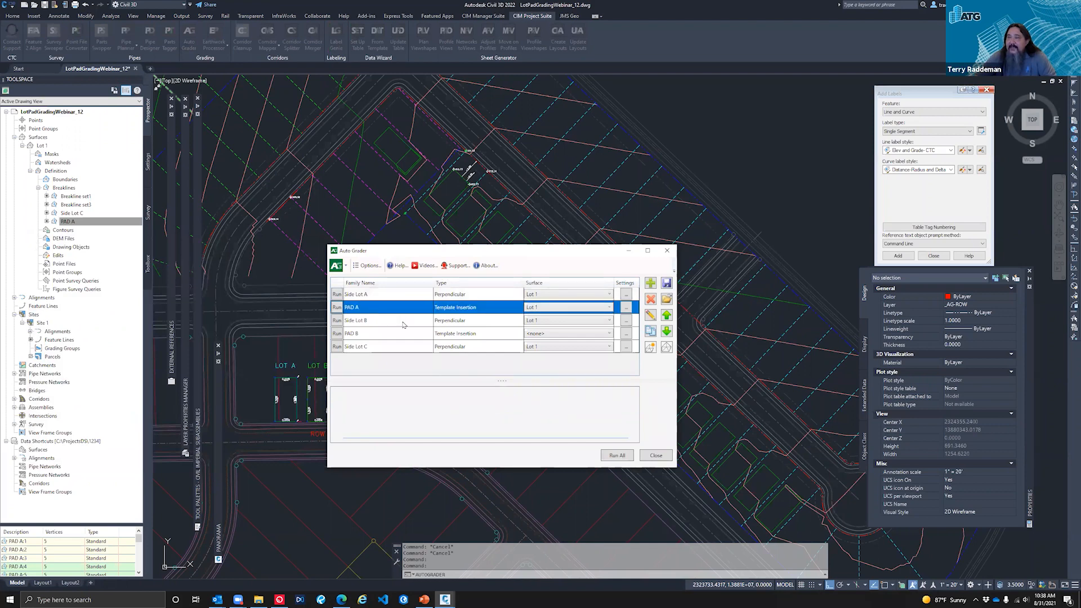
{"action": "left_click", "coordinate": [650, 331]}
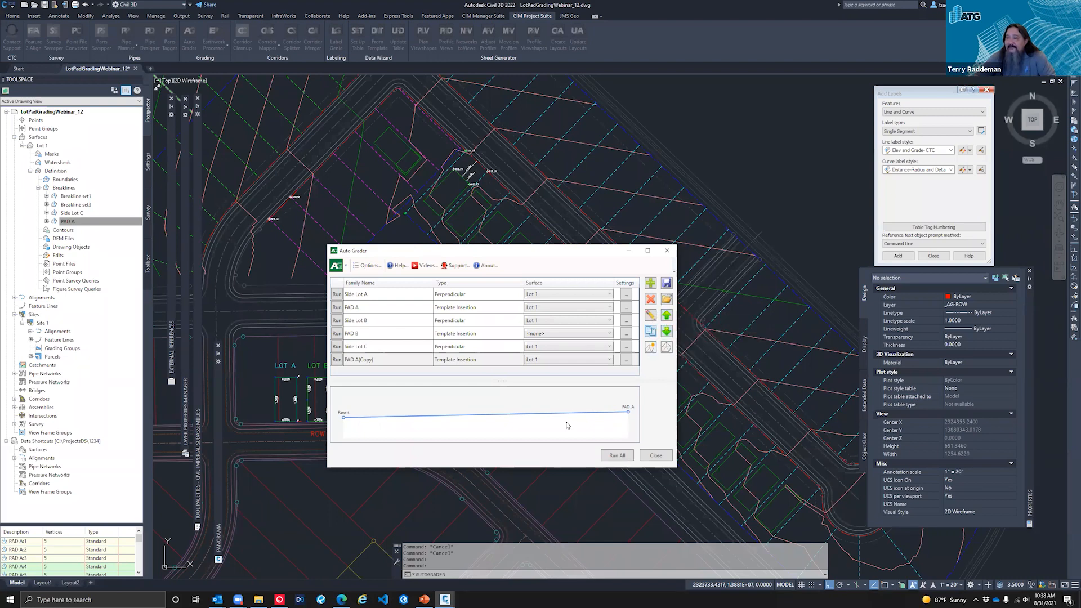
Open the duplicated pad template family for editing and rename it PAD A1
{"action": "left_click", "coordinate": [359, 363]}
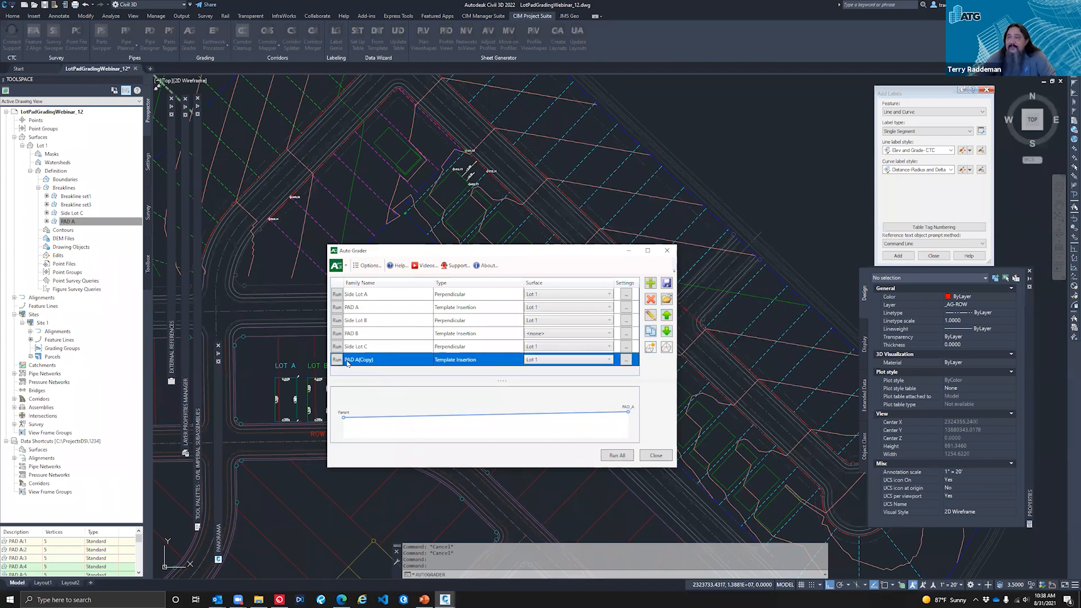
{"action": "left_click", "coordinate": [651, 315]}
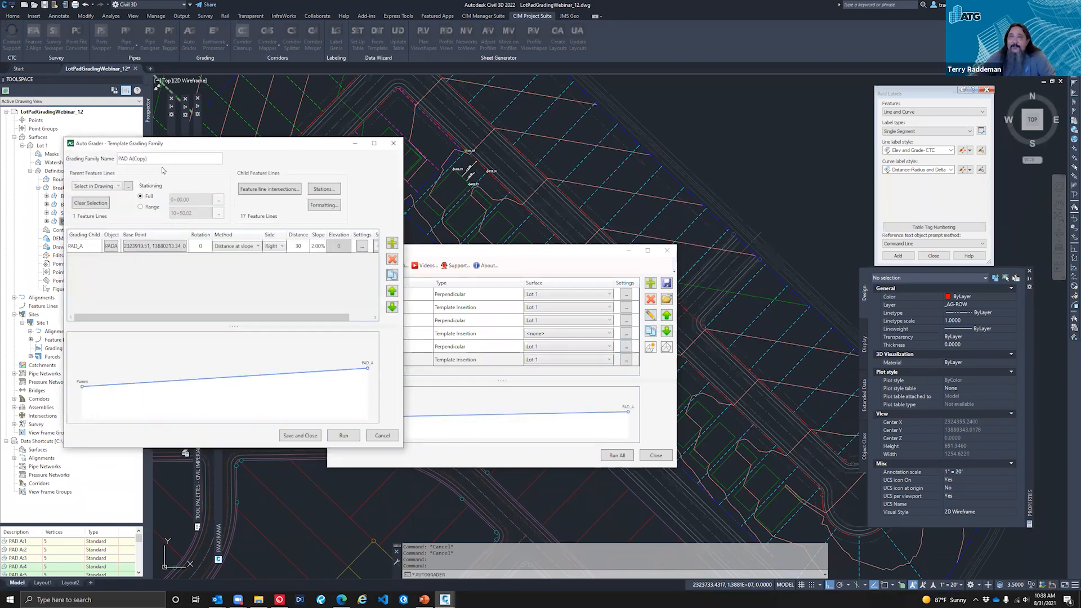
{"action": "key", "text": "BackSpace"}
{"action": "key", "text": "BackSpace"}
{"action": "key", "text": "BackSpace"}
{"action": "key", "text": "BackSpace"}
{"action": "key", "text": "BackSpace"}
{"action": "key", "text": "BackSpace"}
{"action": "type", "text": "1"}
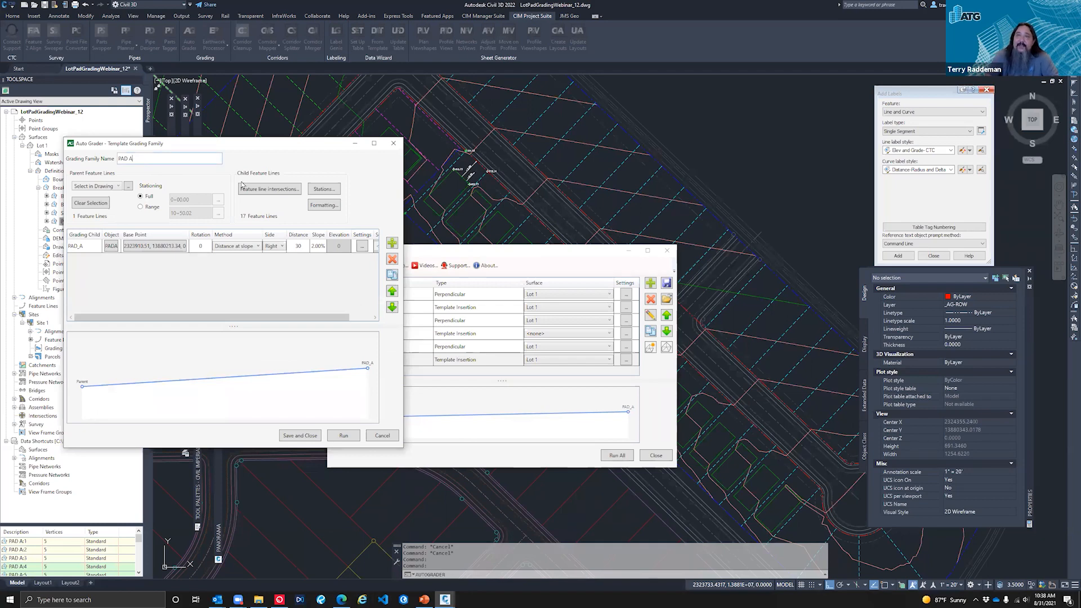
Replace PAD A1's parent with the broken right-of-way feature line that fronts the lots with dashed cyan side lines
{"action": "left_click", "coordinate": [93, 204]}
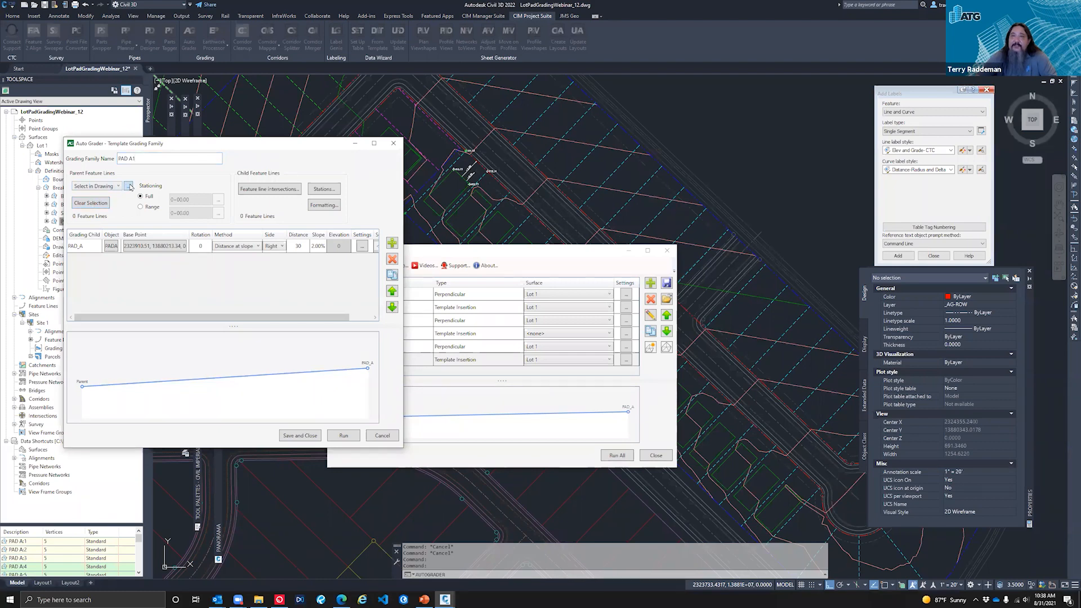
{"action": "left_click", "coordinate": [129, 187]}
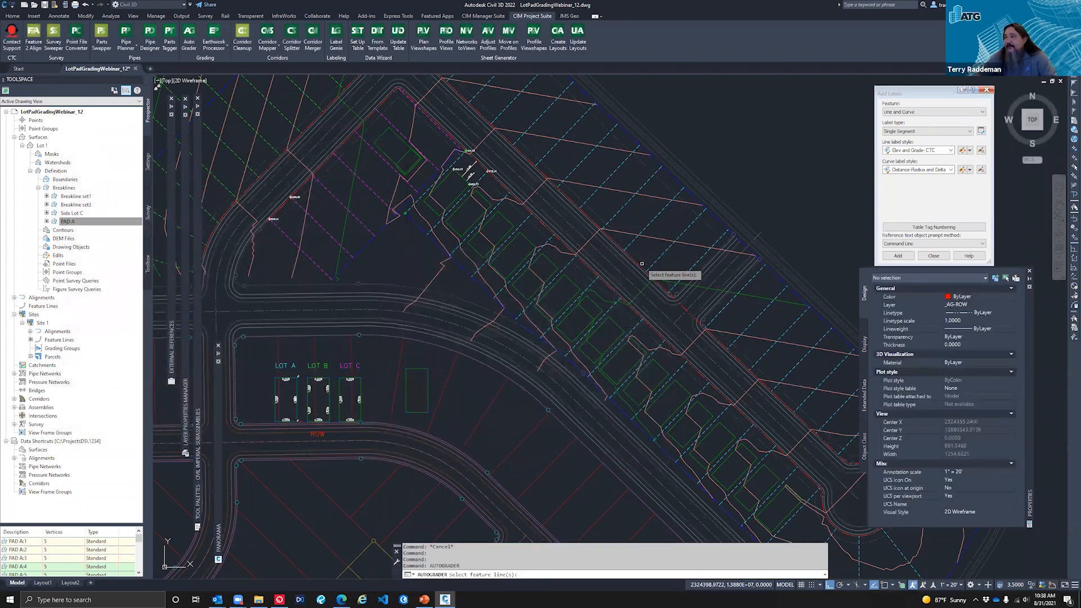
{"action": "left_click", "coordinate": [641, 266]}
{"action": "key", "text": "Return"}
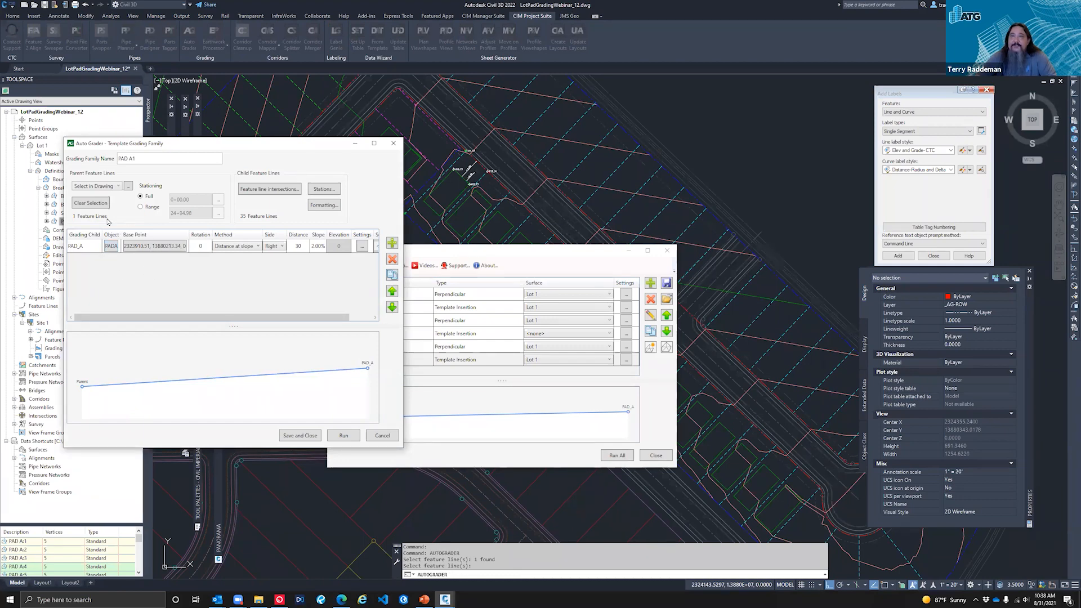
Reselect the LOT A pad outline as the template object for the PAD_A grading child
{"action": "left_click", "coordinate": [112, 248]}
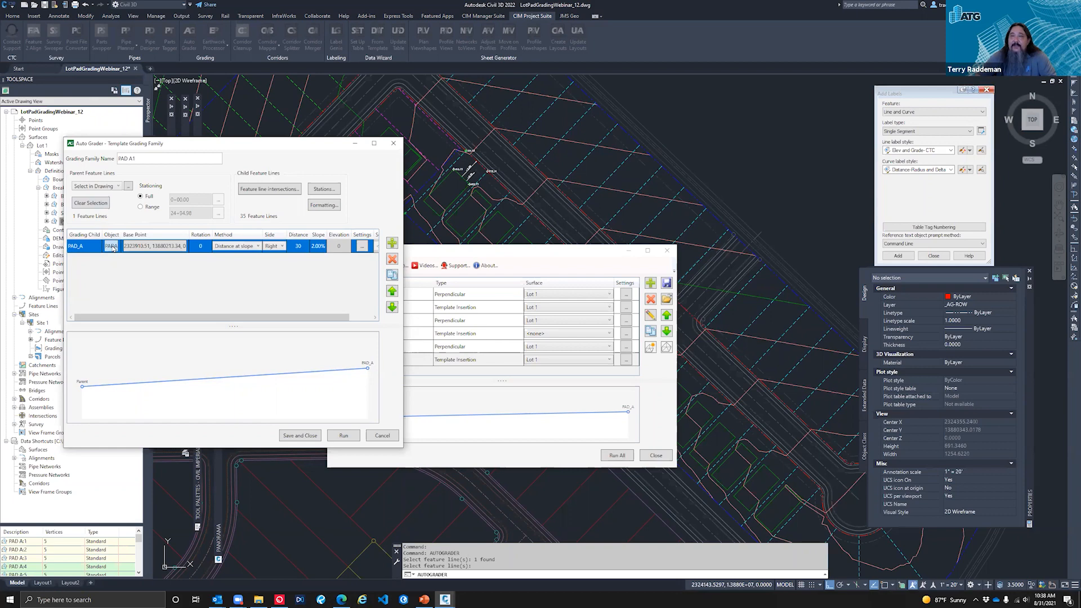
{"action": "left_click", "coordinate": [113, 249]}
{"action": "scroll", "coordinate": [277, 431], "scroll_direction": "up", "scroll_amount": 4}
{"action": "scroll", "coordinate": [277, 430], "scroll_direction": "up", "scroll_amount": 4}
{"action": "left_click", "coordinate": [296, 377]}
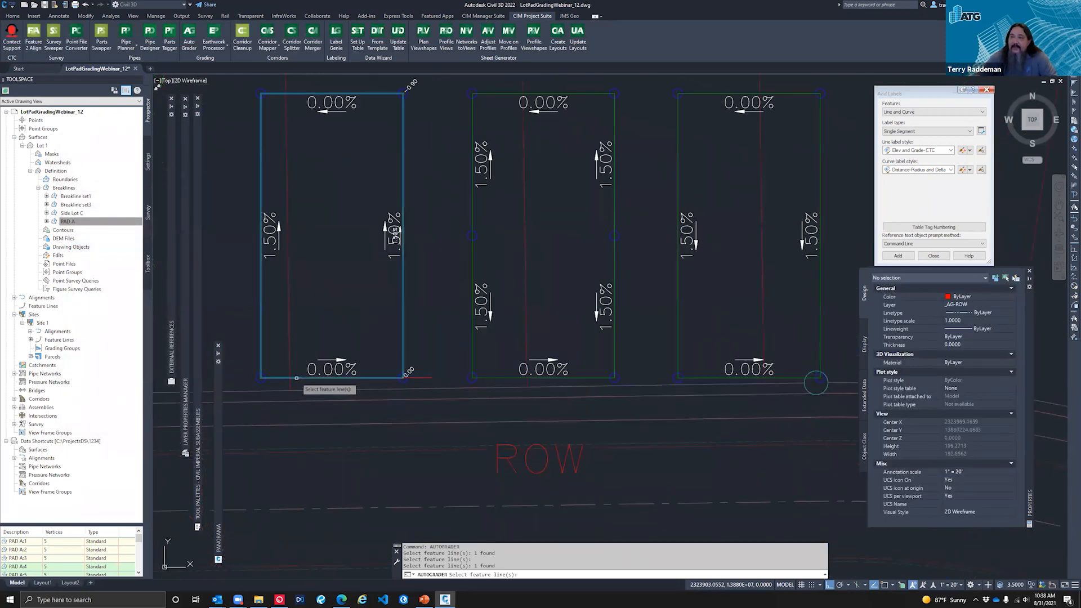
{"action": "key", "text": "Return"}
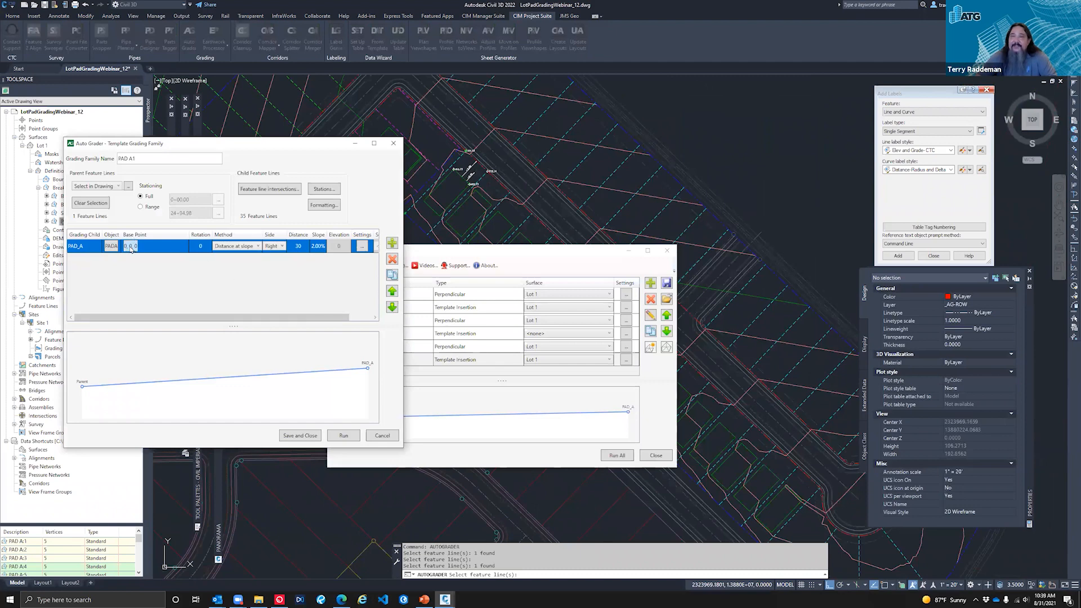
Set the template's base point to the outer endpoint of the short line extending from the LOT A pad's lower-right corner
{"action": "left_click", "coordinate": [131, 248]}
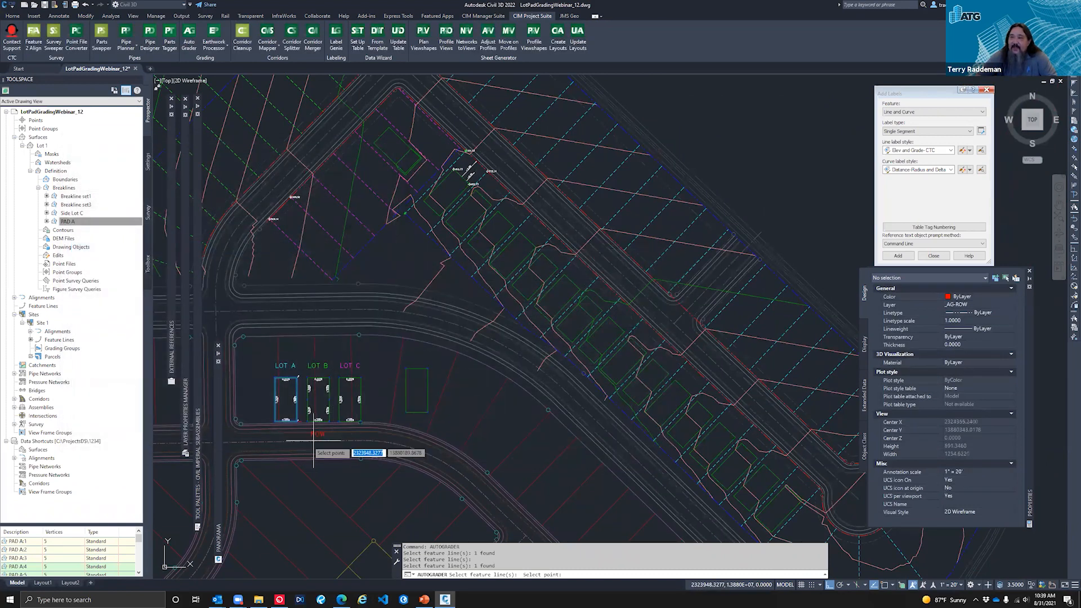
{"action": "scroll", "coordinate": [302, 436], "scroll_direction": "up", "scroll_amount": 5}
{"action": "type", "text": "end"}
{"action": "key", "text": "Return"}
{"action": "left_click", "coordinate": [299, 381]}
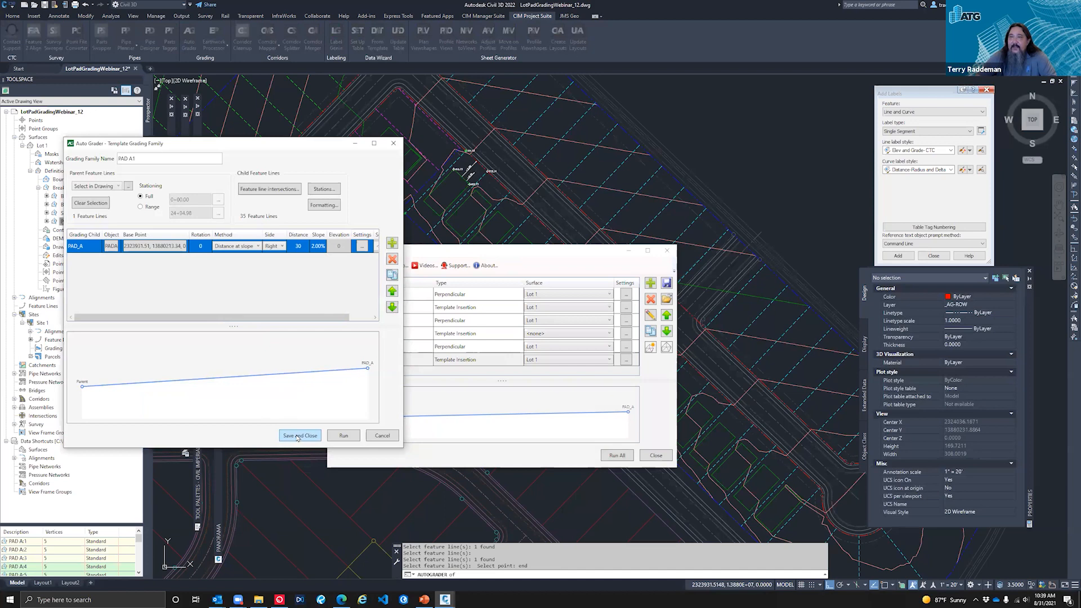
Turn off insertion at mid points between feature line intersections for PAD A1
{"action": "left_click", "coordinate": [273, 191]}
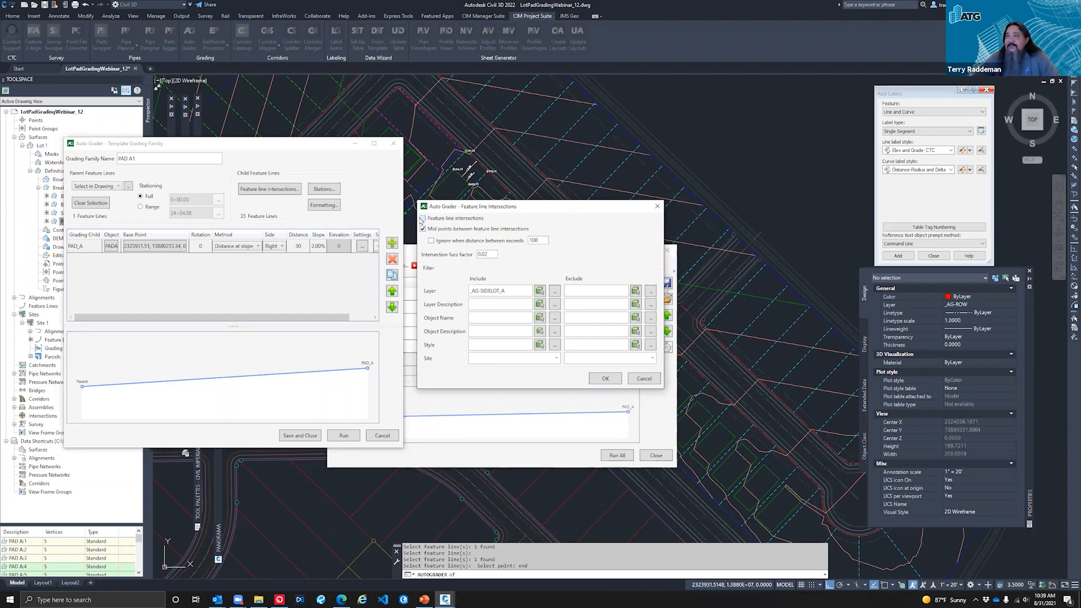
{"action": "left_click", "coordinate": [423, 230]}
{"action": "left_click", "coordinate": [604, 379]}
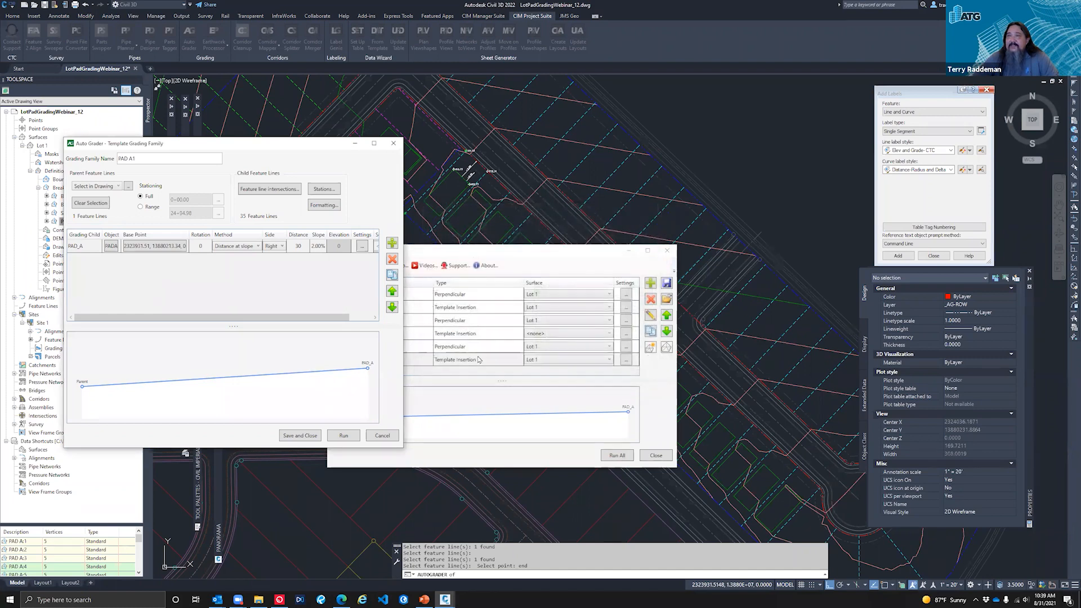
Add insertion stations along the parent line at 42-unit intervals from 0+00.00 and review the station list
{"action": "left_click", "coordinate": [332, 192]}
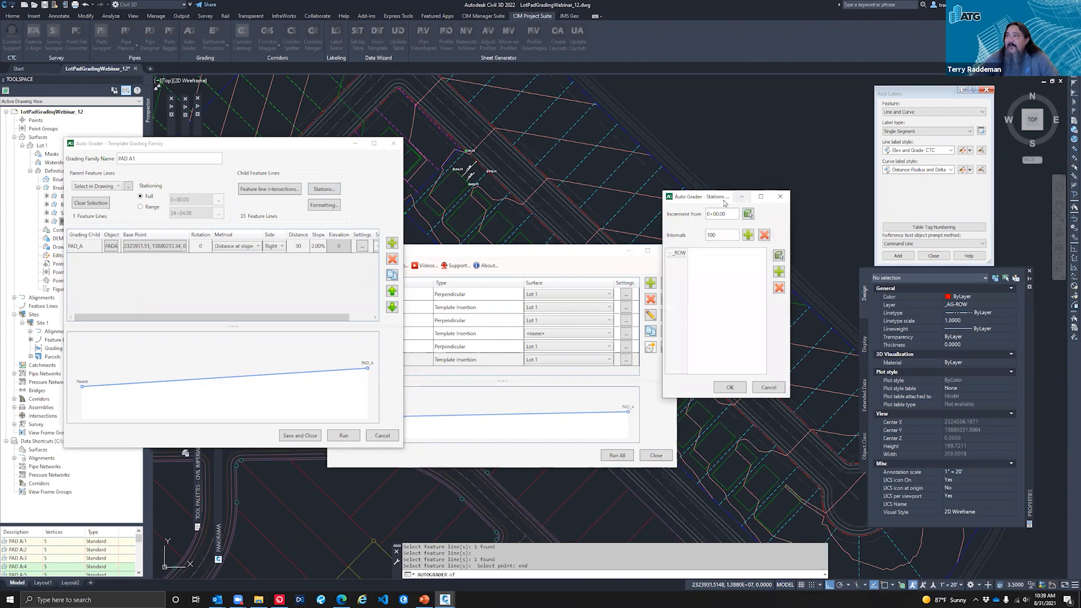
{"action": "left_click_drag", "start_coordinate": [725, 203], "coordinate": [540, 189]}
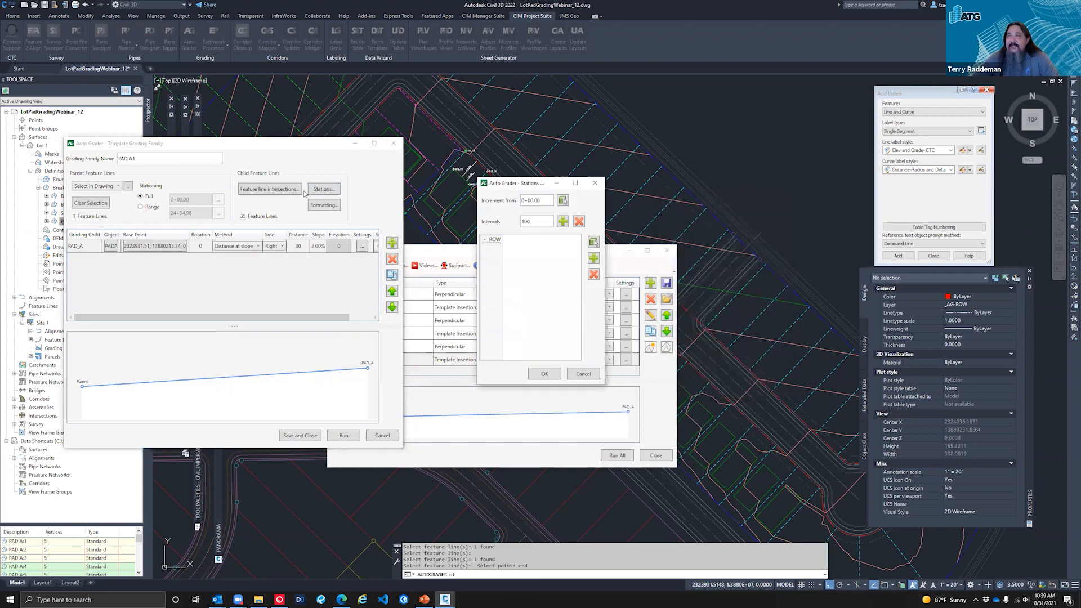
{"action": "double_click", "coordinate": [537, 221]}
{"action": "type", "text": "42"}
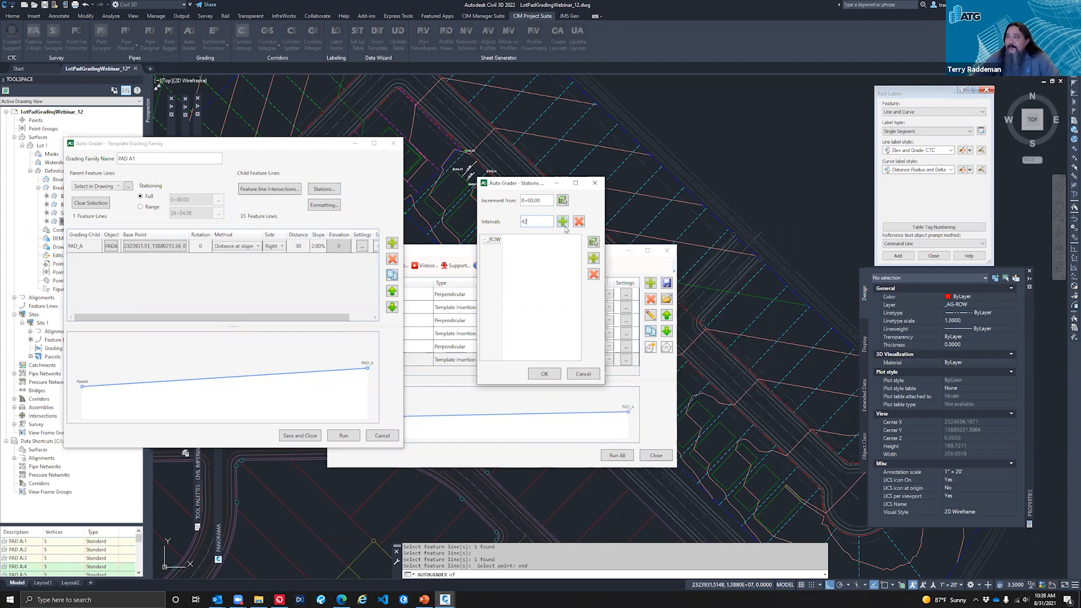
{"action": "left_click", "coordinate": [562, 222]}
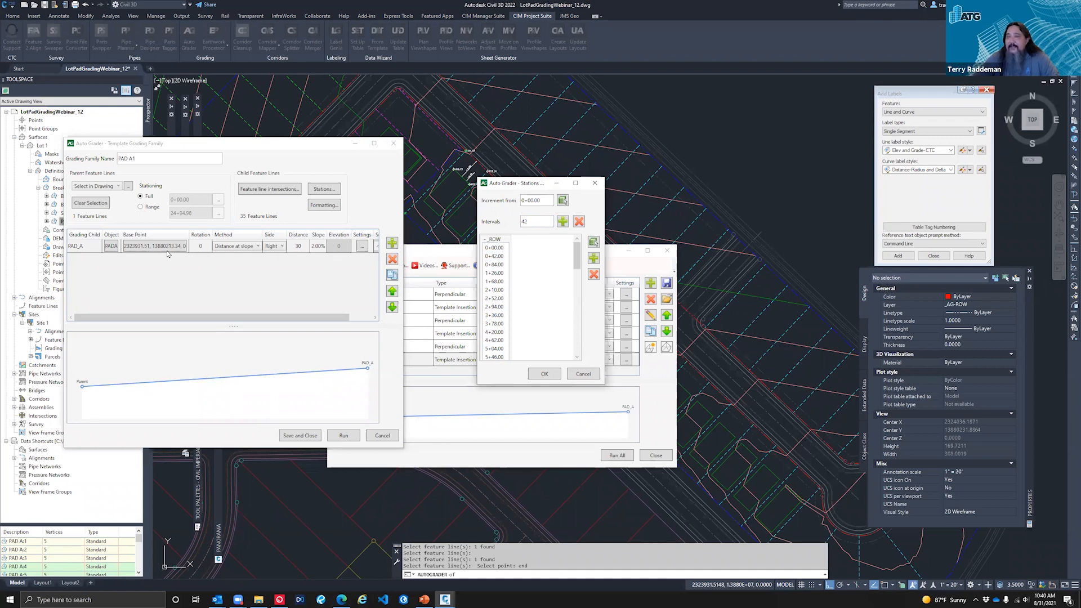
{"action": "left_click", "coordinate": [545, 375]}
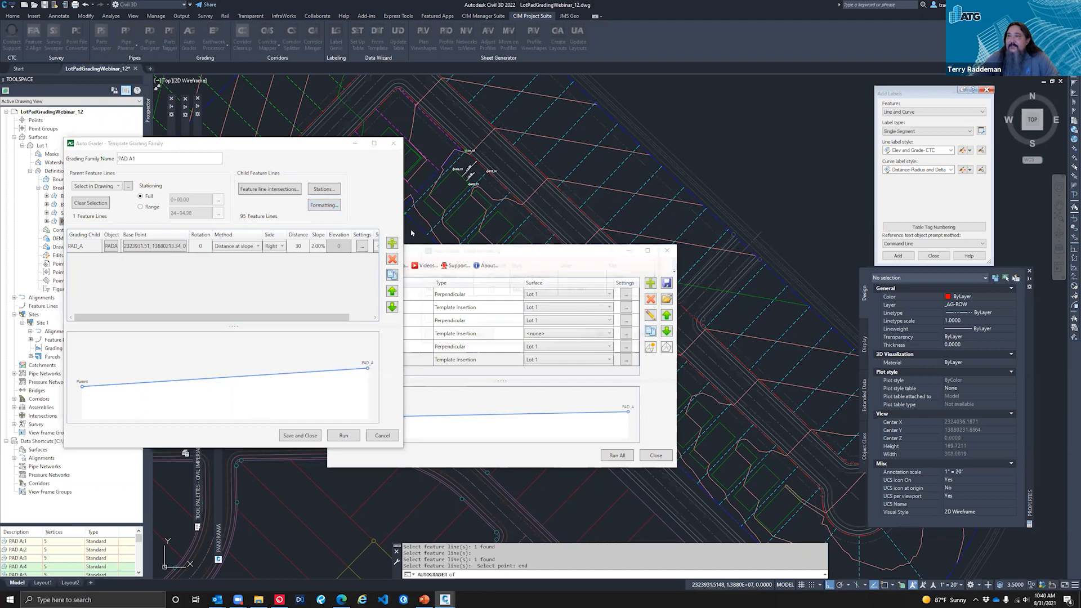
{"action": "left_click", "coordinate": [642, 337]}
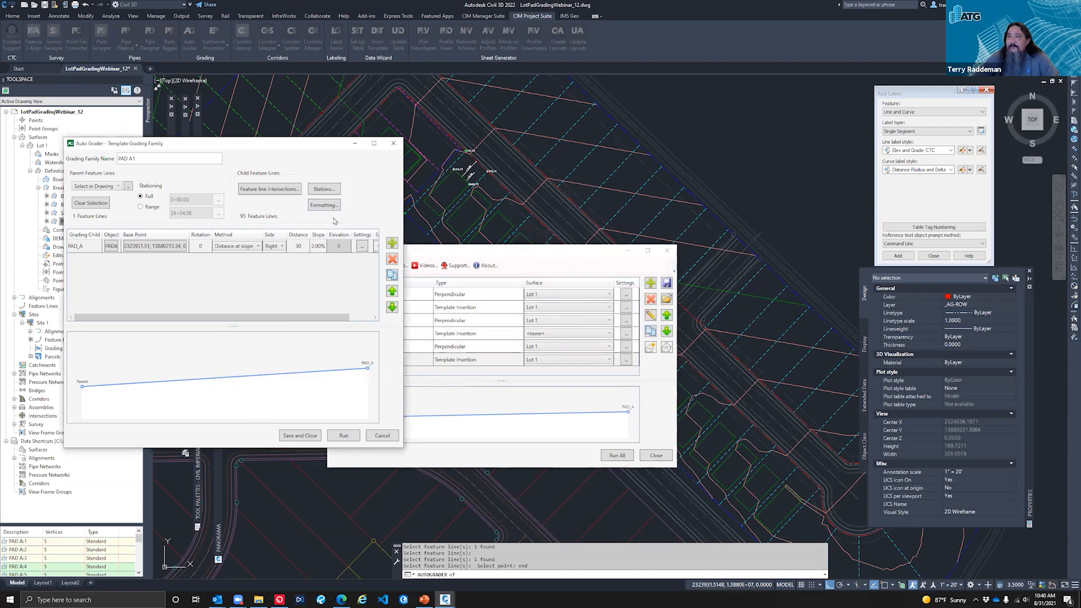
{"action": "left_click", "coordinate": [324, 190]}
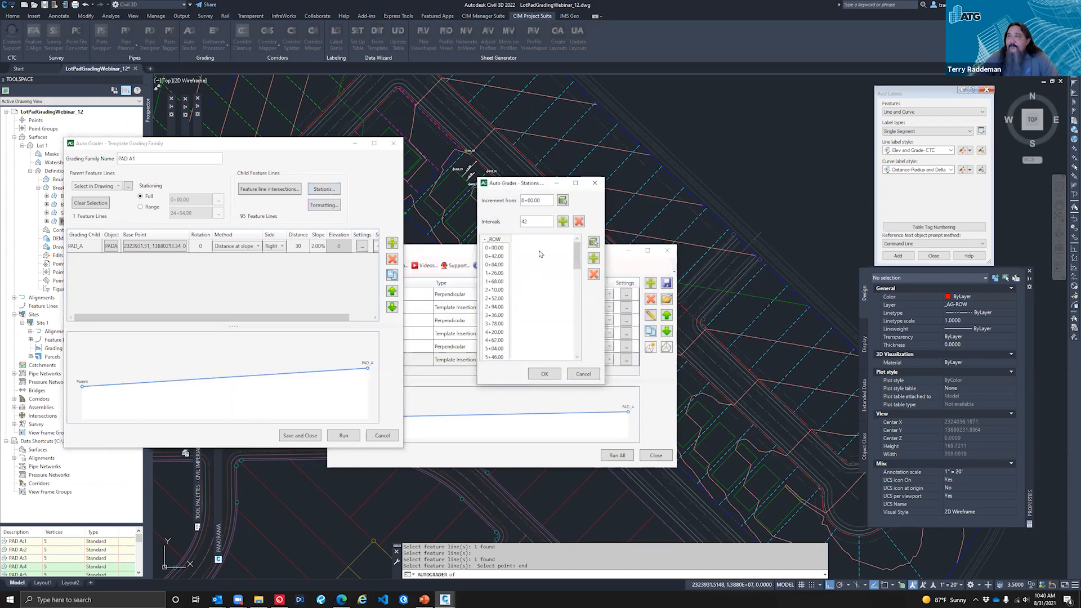
{"action": "scroll", "coordinate": [504, 276], "scroll_direction": "down", "scroll_amount": 1}
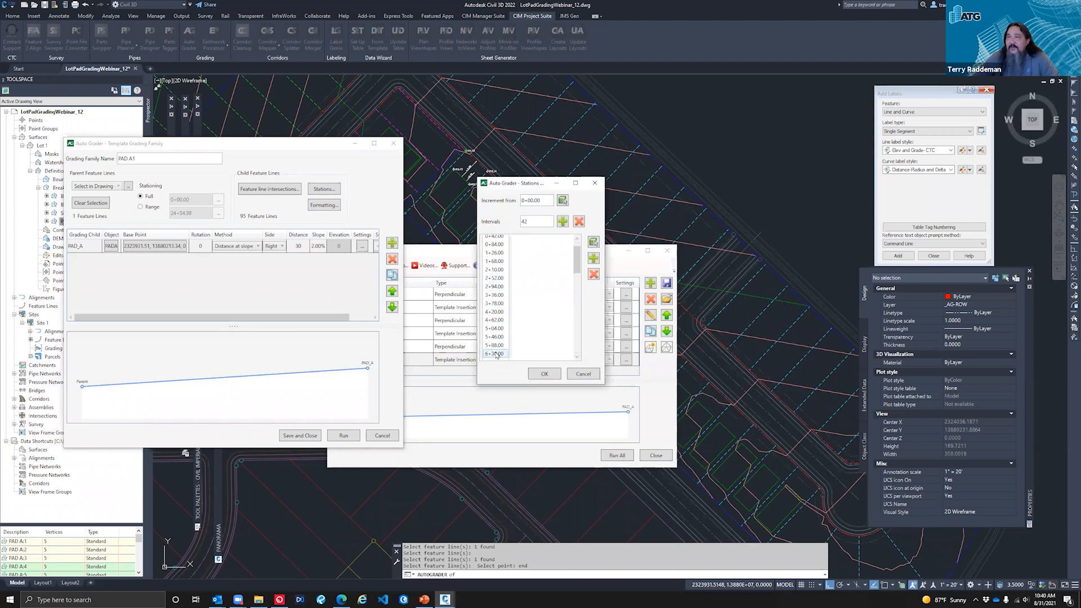
{"action": "left_click", "coordinate": [544, 375]}
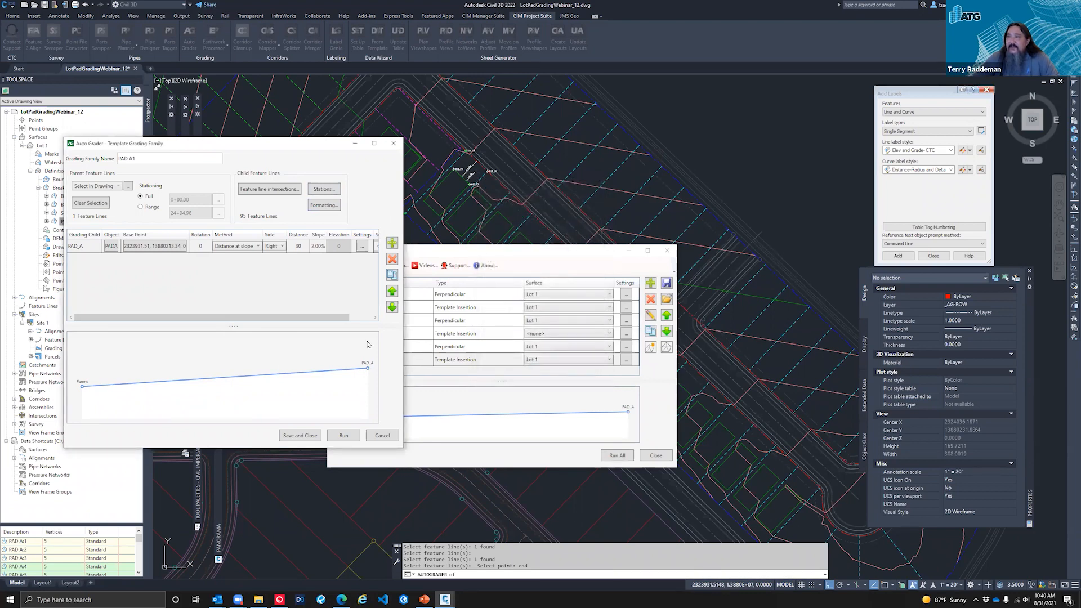
Save the PAD A1 grading family and run it to insert the pads along the right-of-way line
{"action": "left_click", "coordinate": [301, 436]}
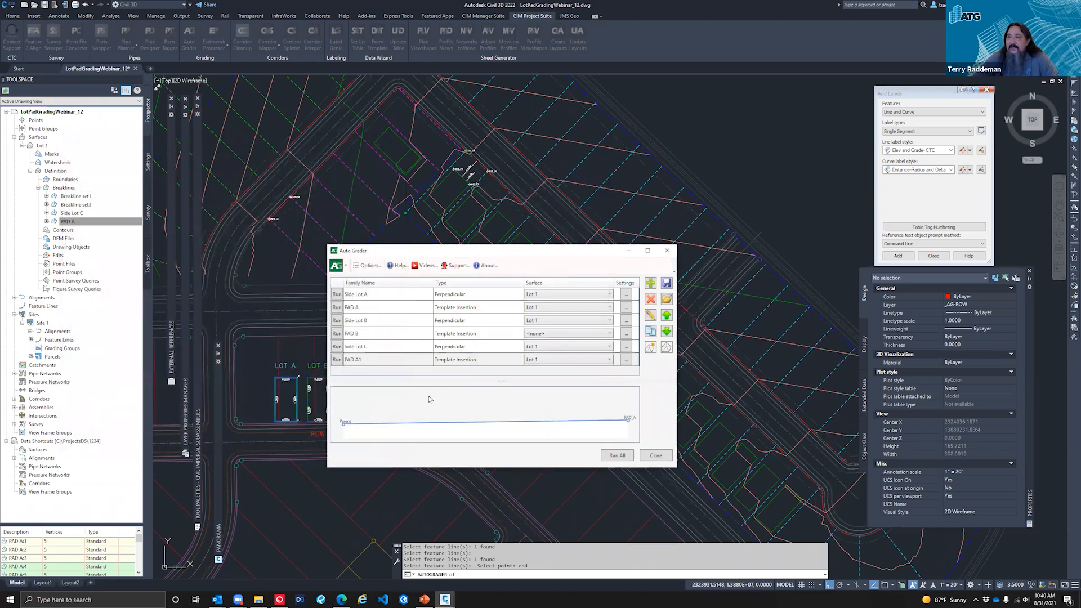
{"action": "left_click", "coordinate": [373, 360]}
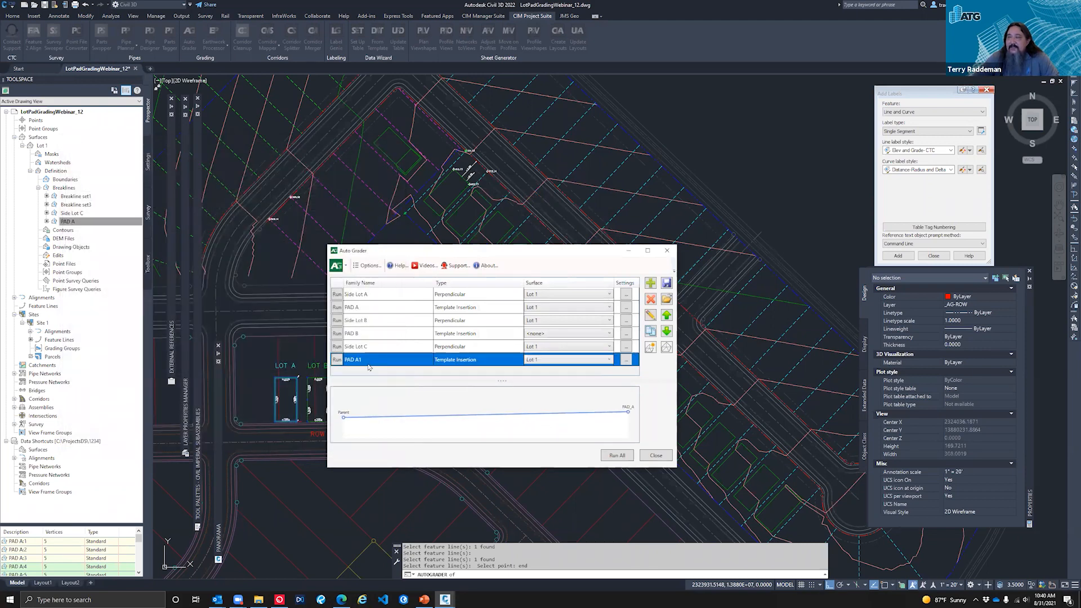
{"action": "left_click", "coordinate": [336, 360]}
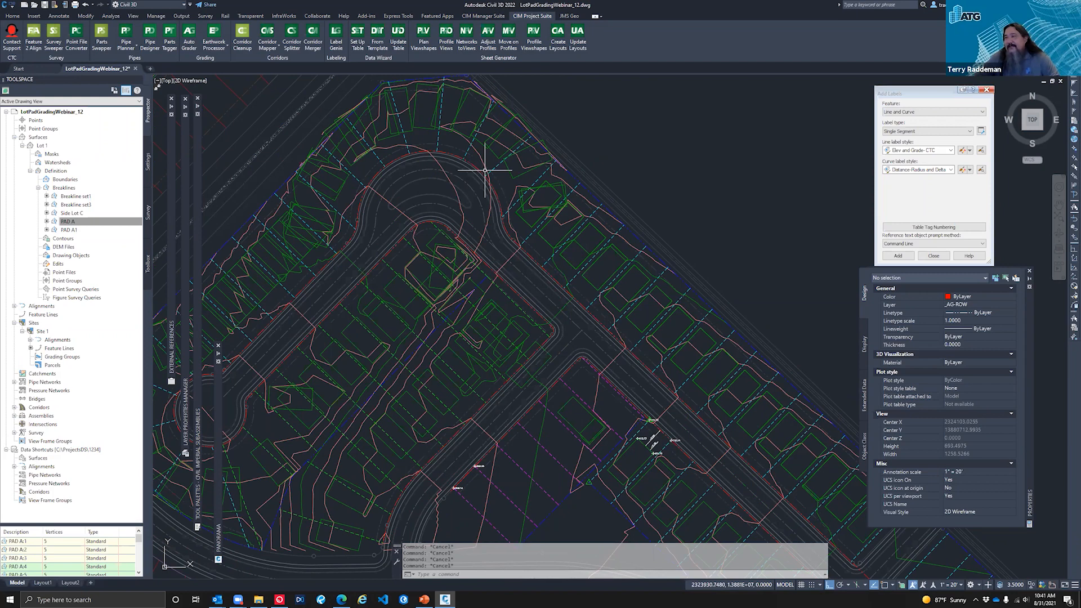
Delete the two overlapping pad feature lines on the lot just east of the upper cul-de-sac
{"action": "scroll", "coordinate": [485, 170], "scroll_direction": "down", "scroll_amount": 2}
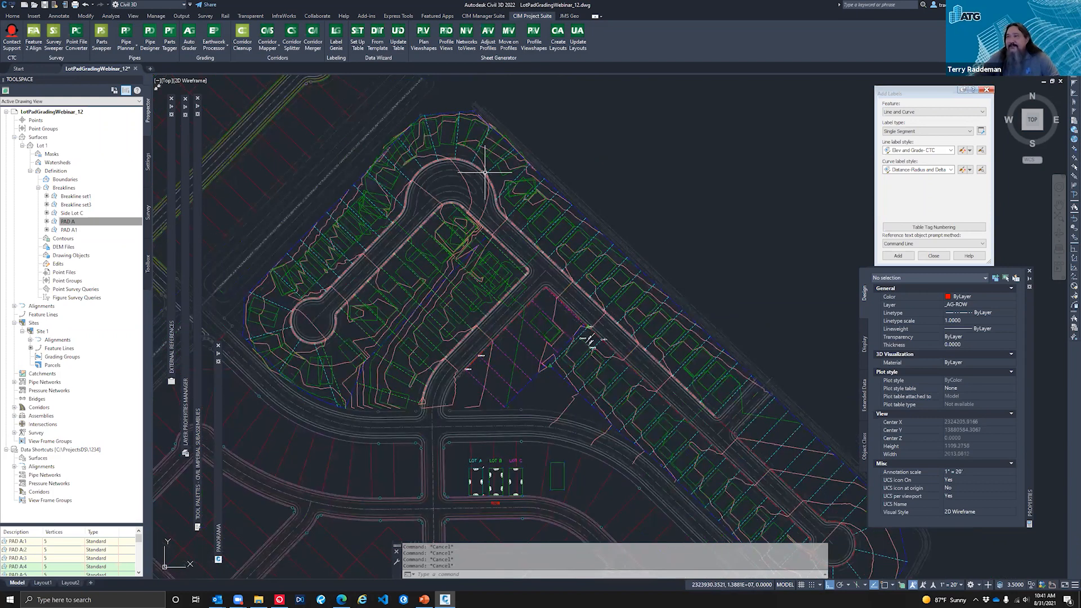
{"action": "scroll", "coordinate": [484, 203], "scroll_direction": "up", "scroll_amount": 2}
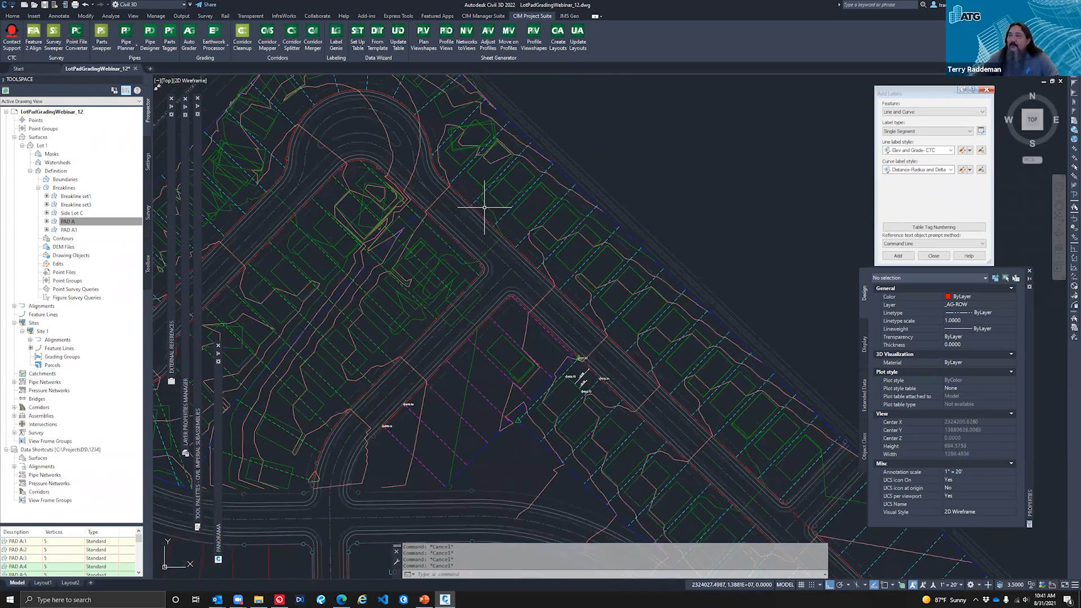
{"action": "scroll", "coordinate": [444, 117], "scroll_direction": "up", "scroll_amount": 8}
{"action": "left_click", "coordinate": [524, 211]}
{"action": "left_click", "coordinate": [497, 183]}
{"action": "key", "text": "Delete"}
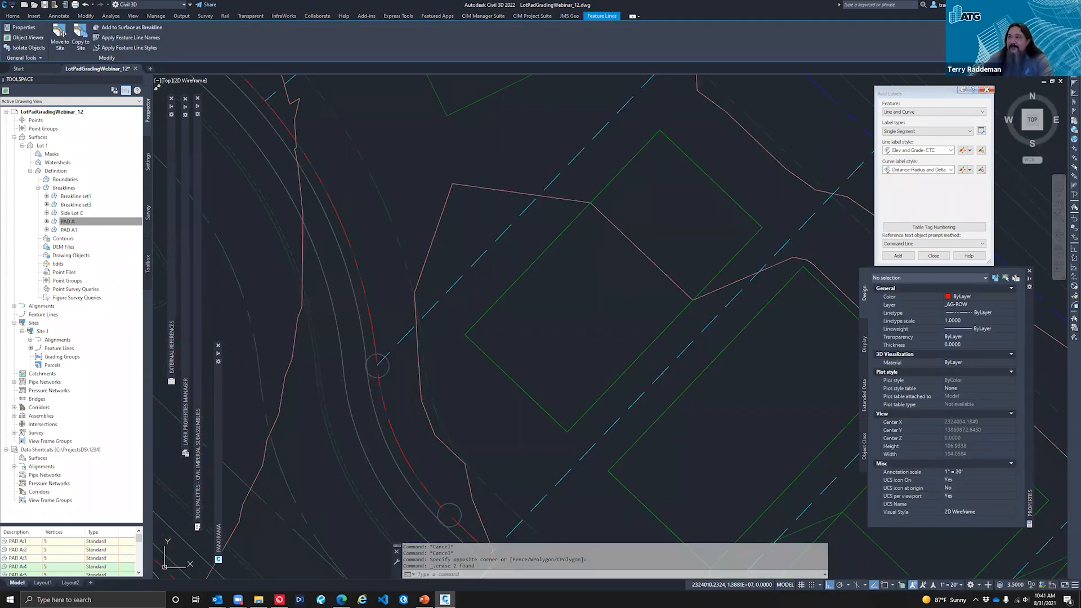
Delete four surplus pad feature lines that straddle the lot lines around the outer edge of the upper cul-de-sac
{"action": "scroll", "coordinate": [563, 256], "scroll_direction": "down", "scroll_amount": 8}
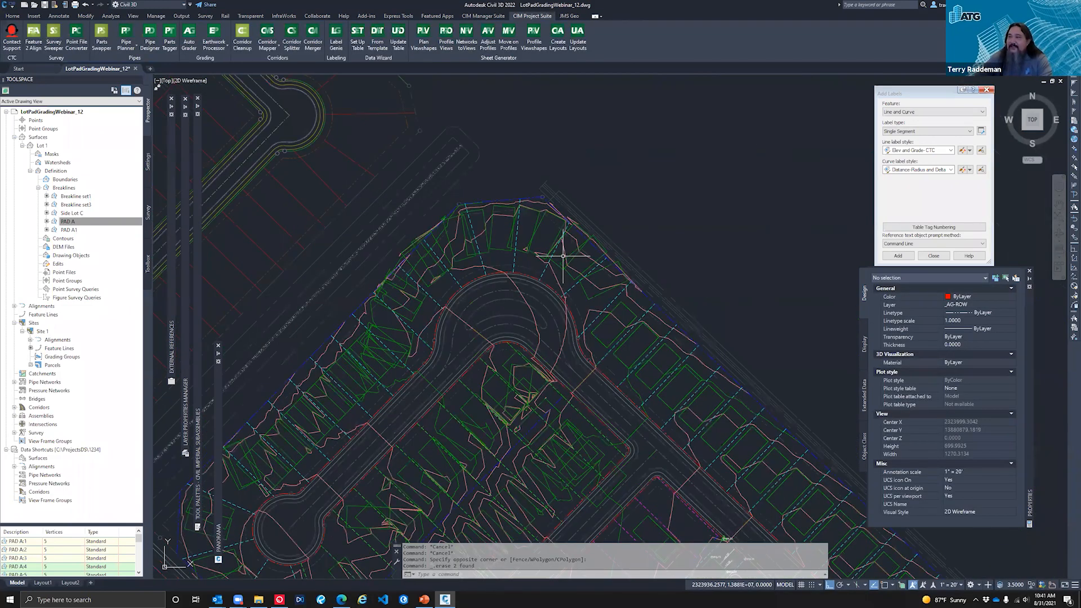
{"action": "middle_click_drag", "start_coordinate": [563, 256], "coordinate": [580, 248]}
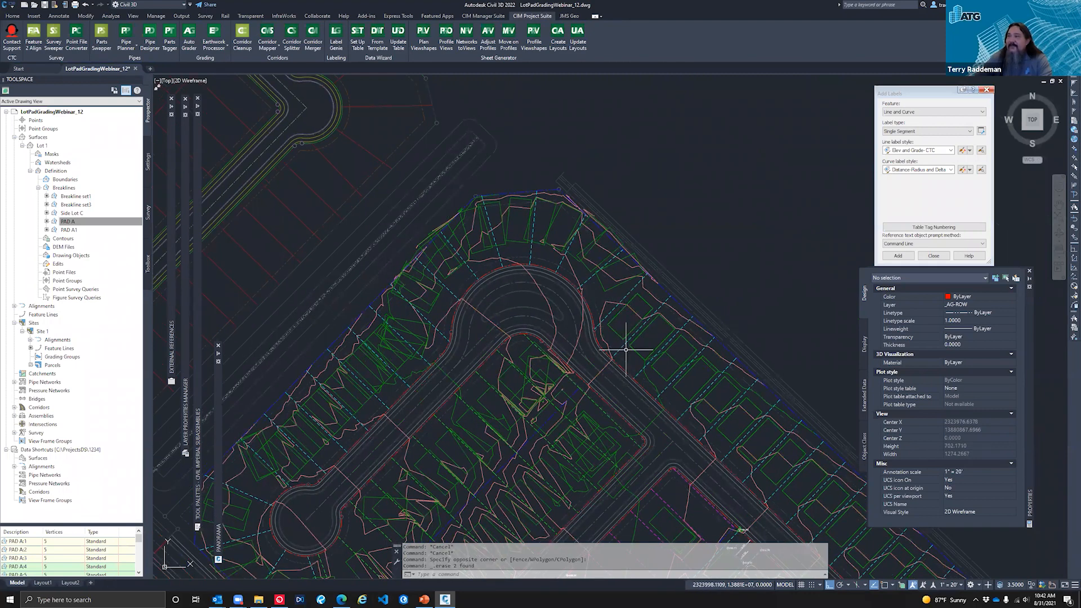
{"action": "scroll", "coordinate": [626, 350], "scroll_direction": "up", "scroll_amount": 4}
{"action": "left_click", "coordinate": [518, 199]}
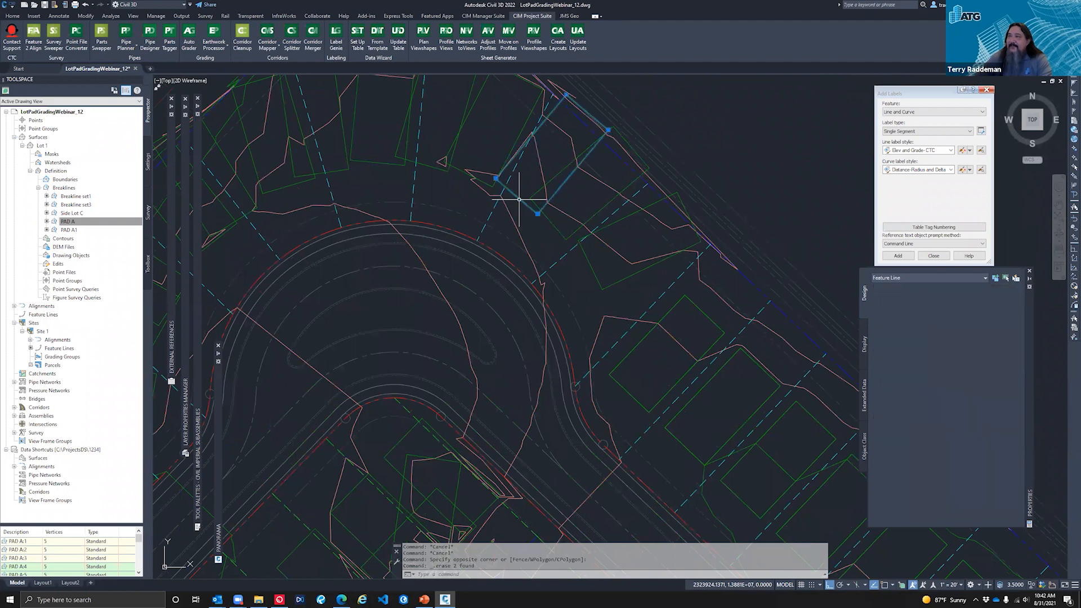
{"action": "left_click", "coordinate": [422, 163]}
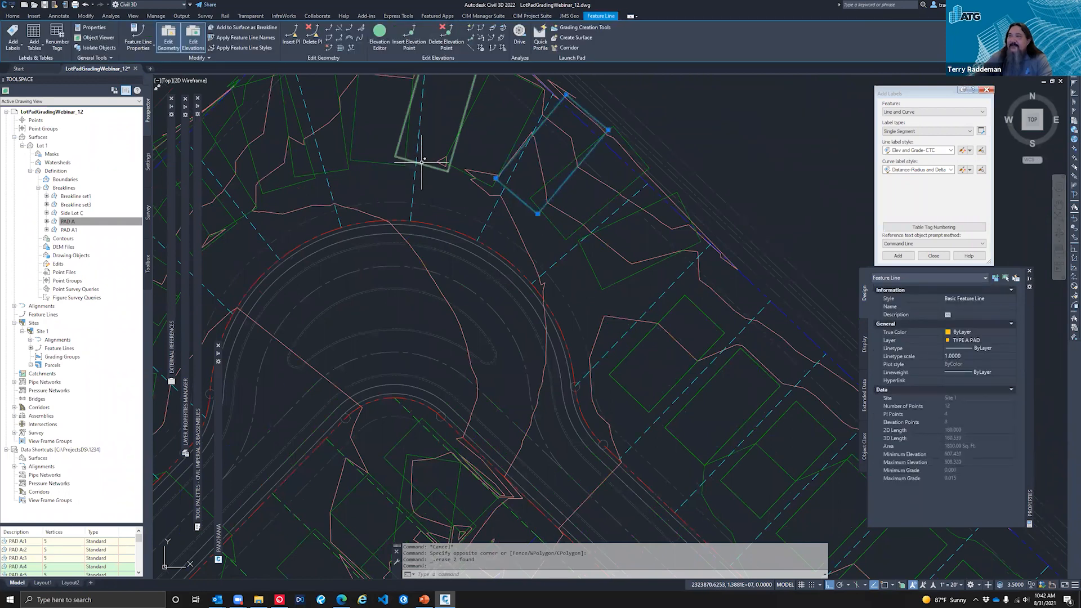
{"action": "left_click", "coordinate": [337, 170]}
{"action": "left_click", "coordinate": [240, 217]}
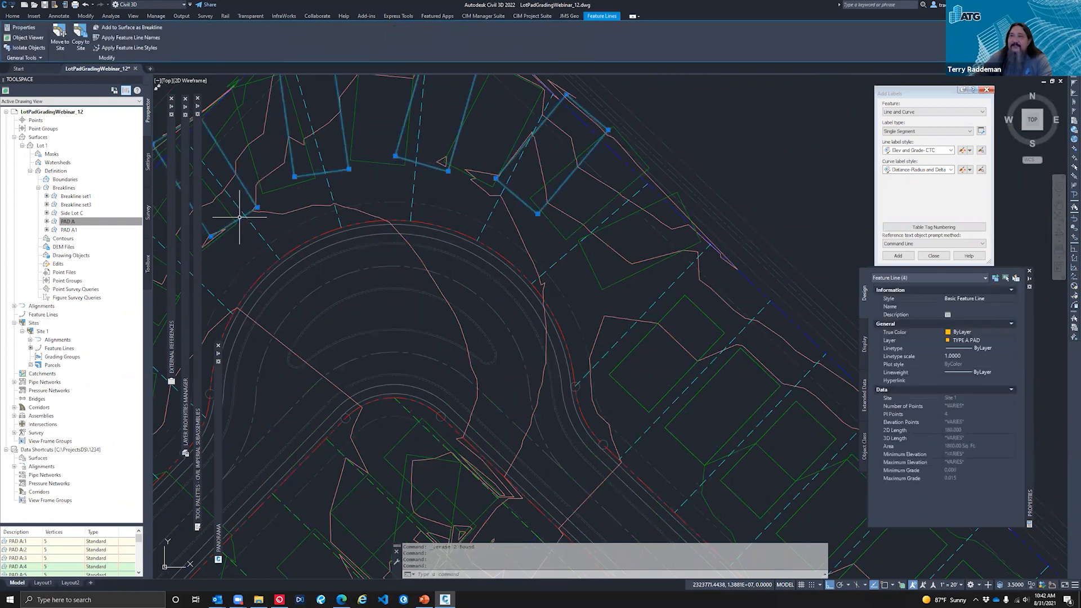
{"action": "right_click", "coordinate": [345, 295]}
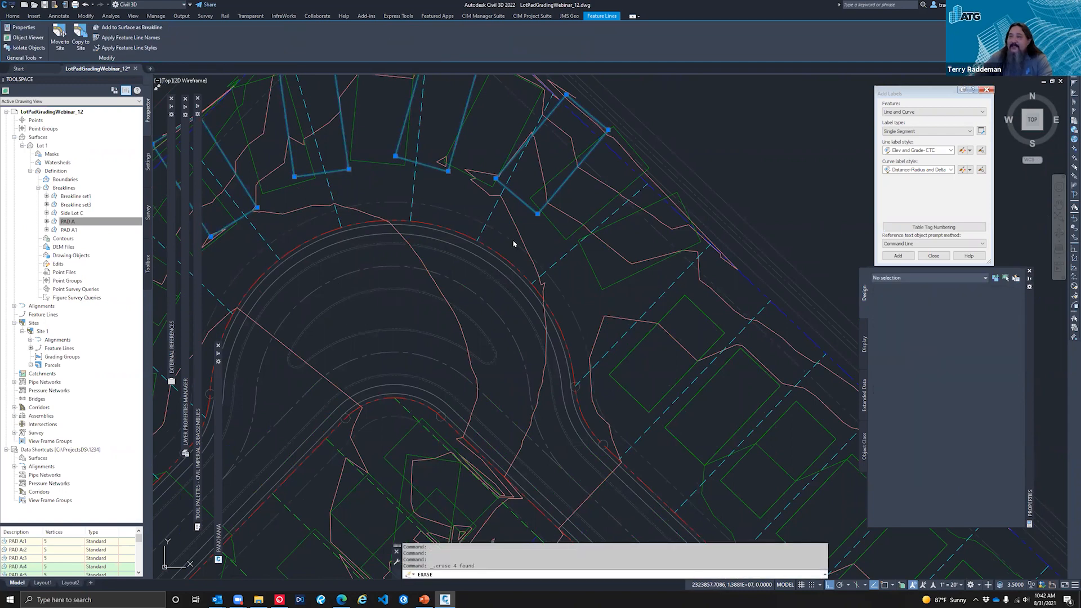
{"action": "key", "text": "Delete"}
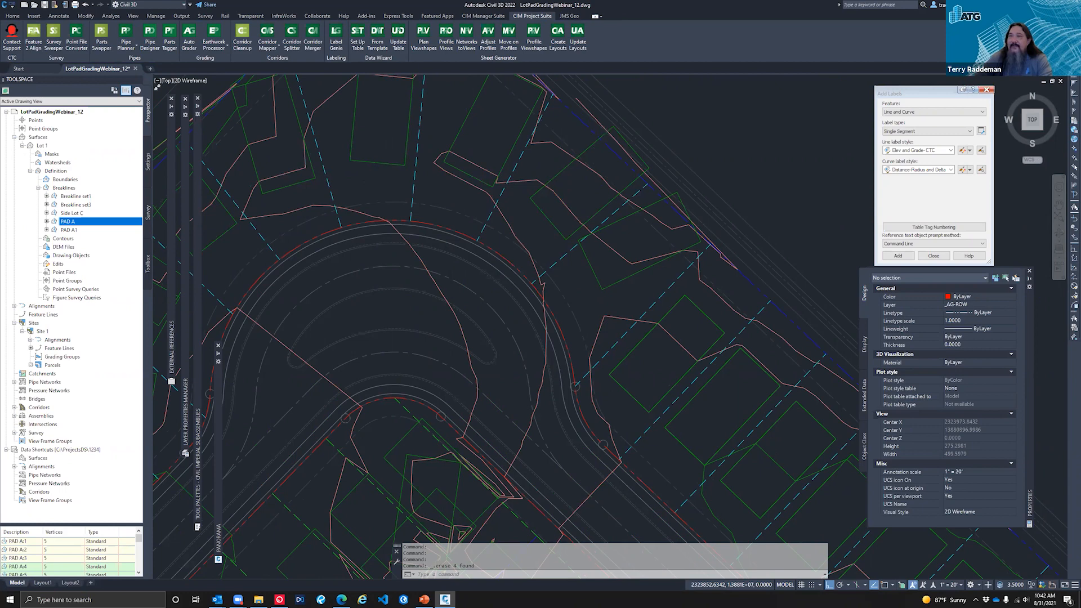
Examine the pad and side lot feature lines across the whole subdivision, from the upper cul-de-sac to the southeast lots
{"action": "scroll", "coordinate": [387, 181], "scroll_direction": "down", "scroll_amount": 2}
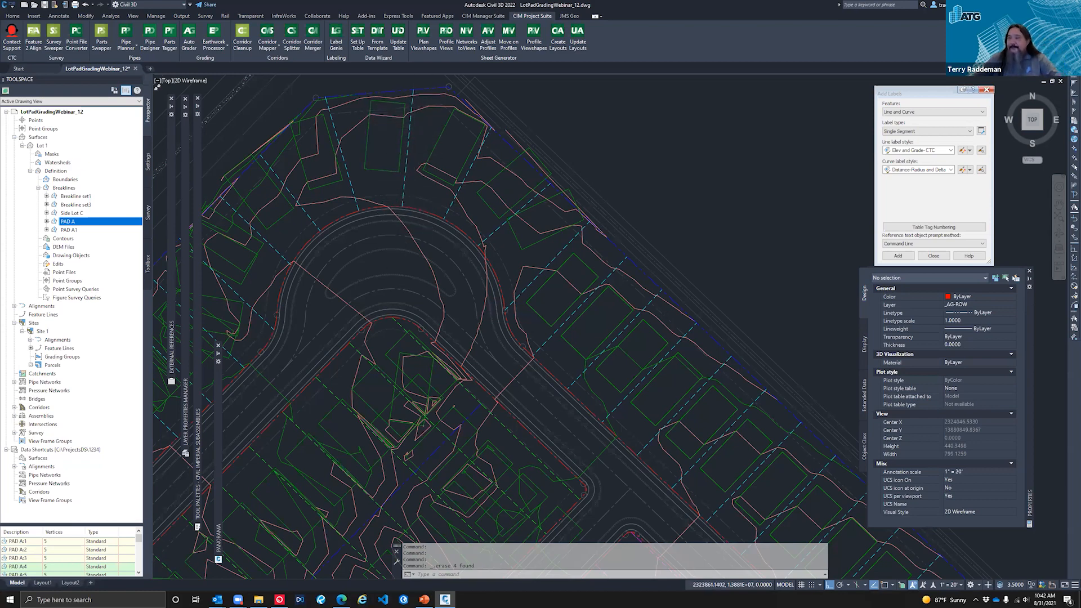
{"action": "scroll", "coordinate": [399, 199], "scroll_direction": "down", "scroll_amount": 2}
{"action": "scroll", "coordinate": [404, 197], "scroll_direction": "down", "scroll_amount": 2}
{"action": "key", "text": "Escape"}
{"action": "key", "text": "Escape"}
{"action": "key", "text": "Escape"}
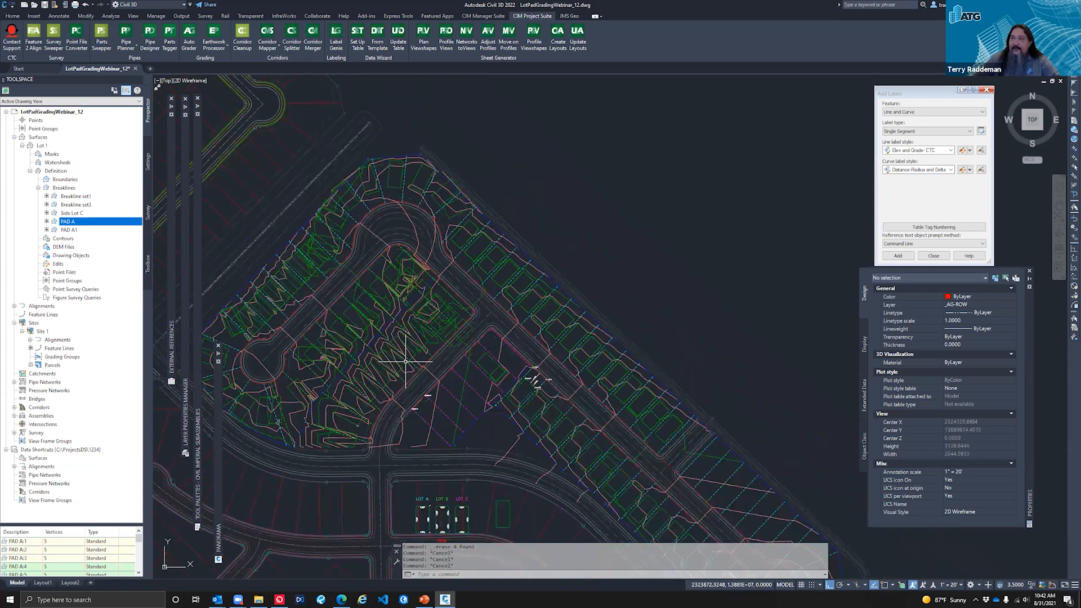
{"action": "scroll", "coordinate": [406, 361], "scroll_direction": "up", "scroll_amount": 2}
{"action": "scroll", "coordinate": [513, 287], "scroll_direction": "down", "scroll_amount": 2}
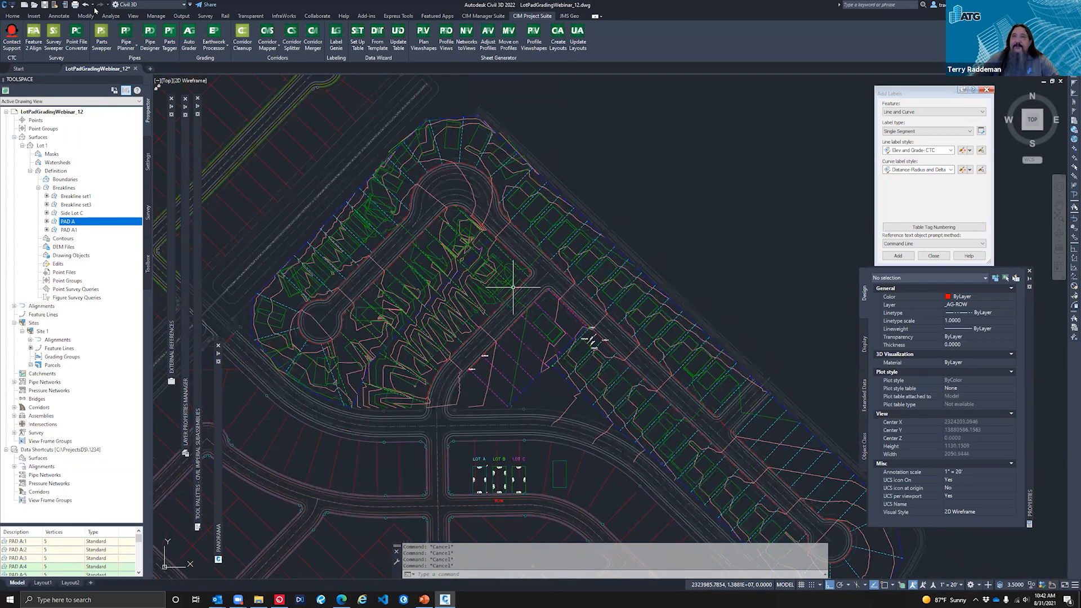
Undo the surplus pad deletions around the upper cul-de-sac and on the lot just east of it
{"action": "left_click", "coordinate": [92, 4]}
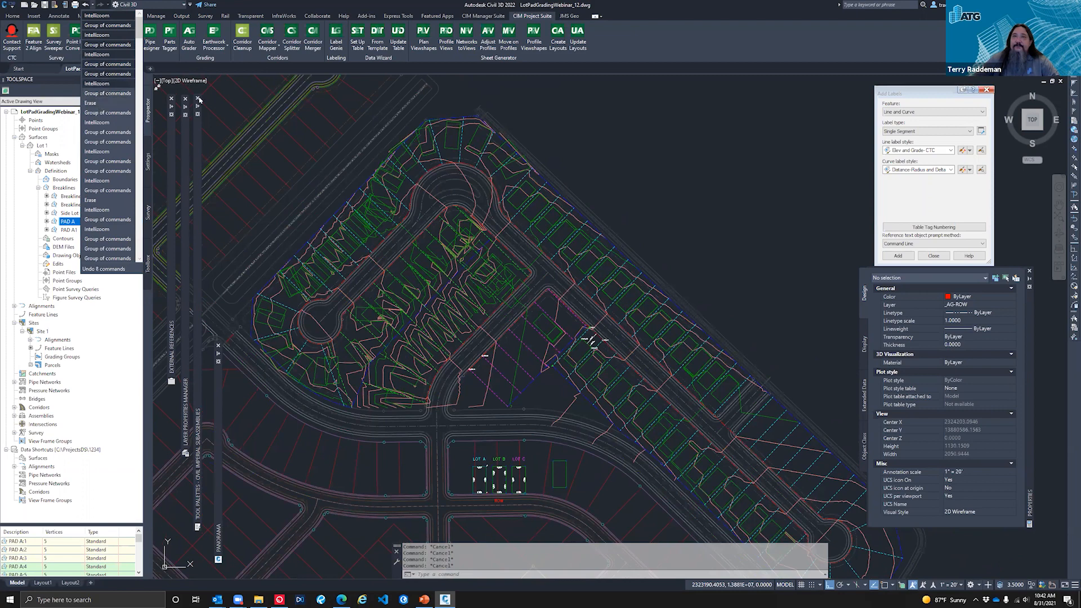
{"action": "left_click", "coordinate": [517, 155]}
{"action": "type", "text": "u"}
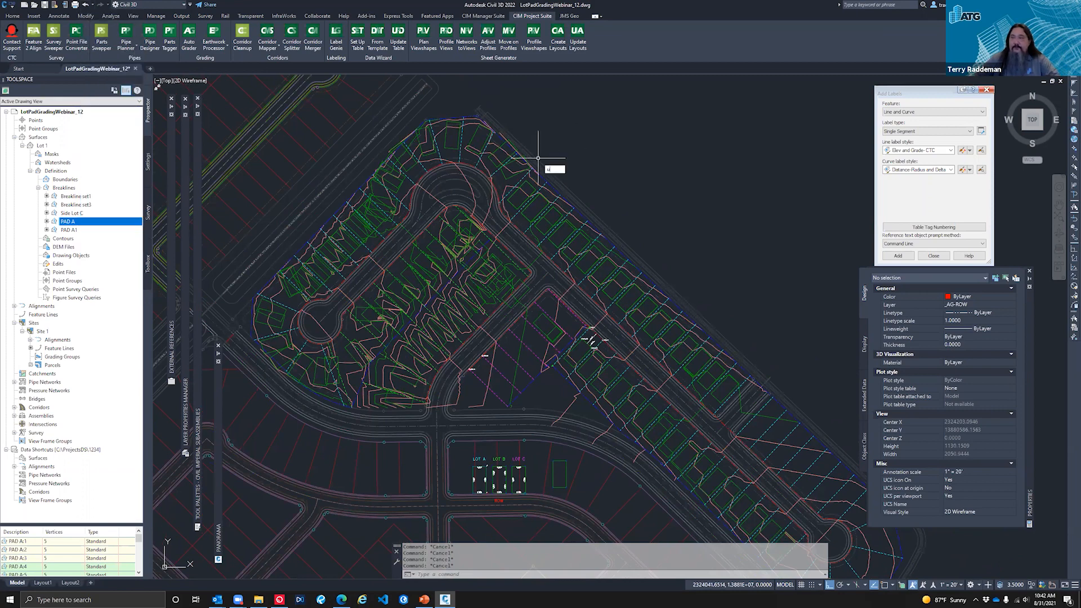
{"action": "key", "text": "Return"}
{"action": "key", "text": "Return"}
{"action": "key", "text": "Return"}
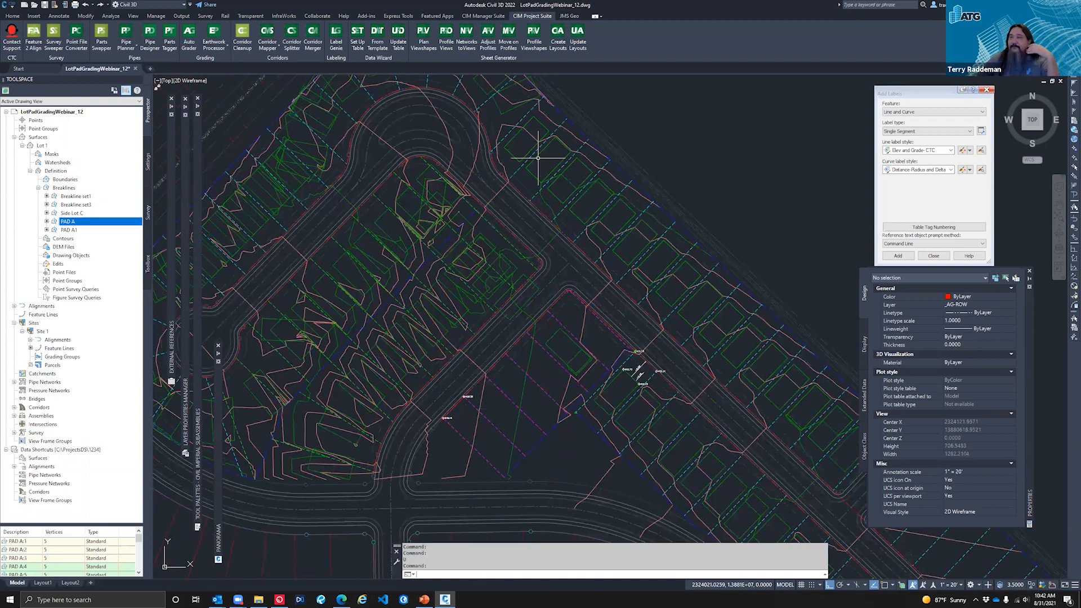
{"action": "key", "text": "Return"}
{"action": "key", "text": "Return"}
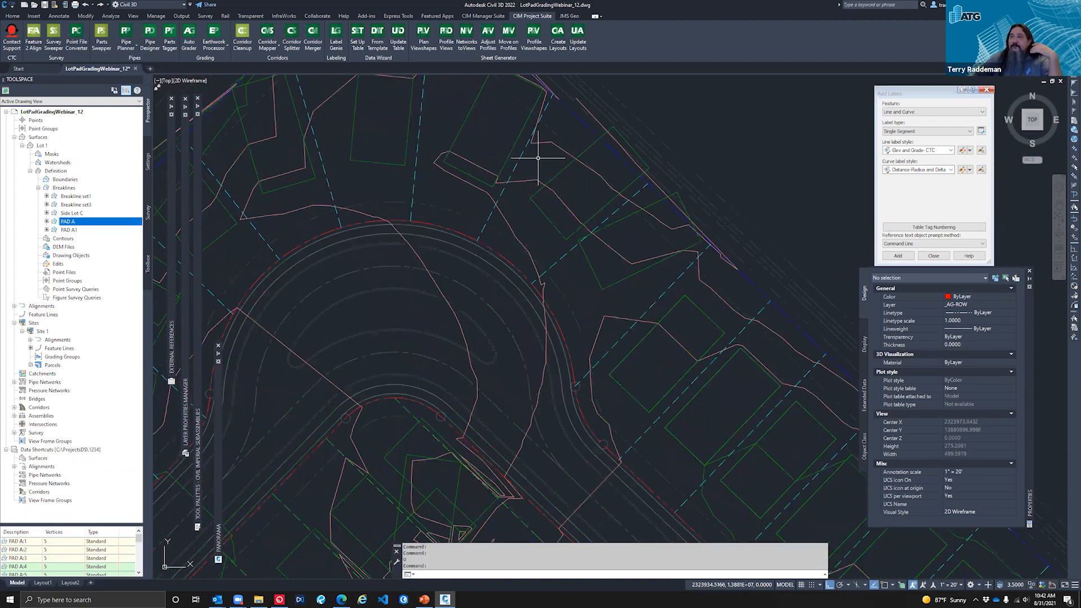
{"action": "key", "text": "Return"}
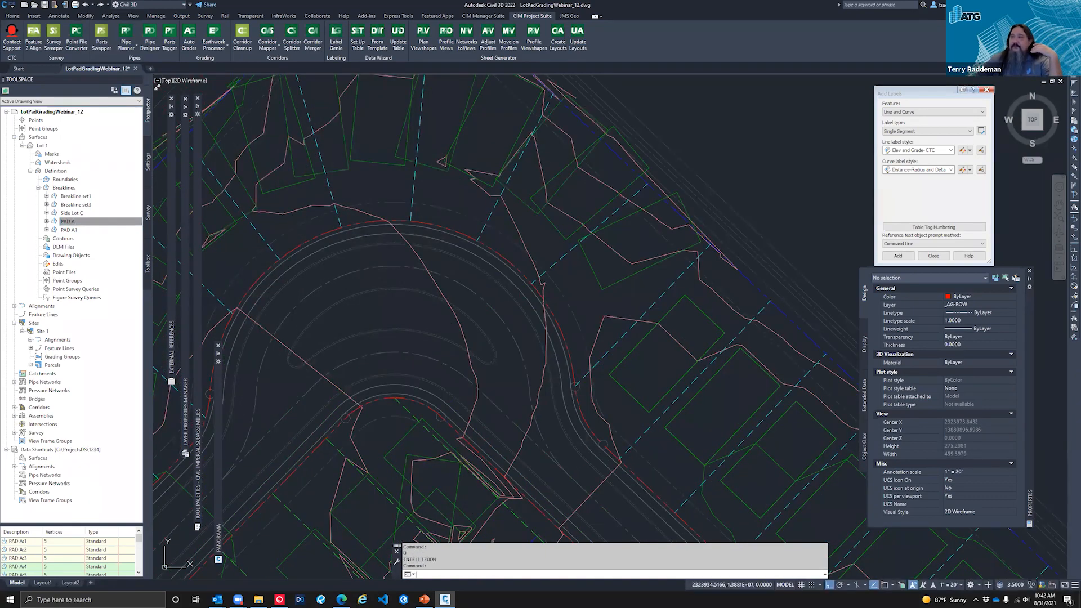
{"action": "key", "text": "Return"}
{"action": "key", "text": "Return"}
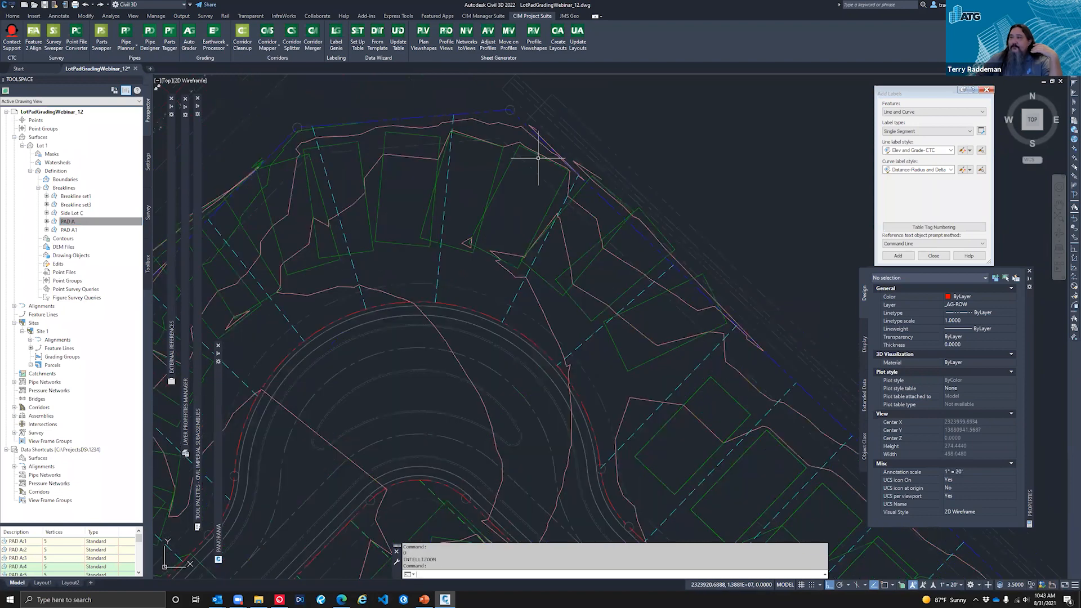
{"action": "key", "text": "Return"}
{"action": "key", "text": "Return"}
{"action": "key", "text": "Return"}
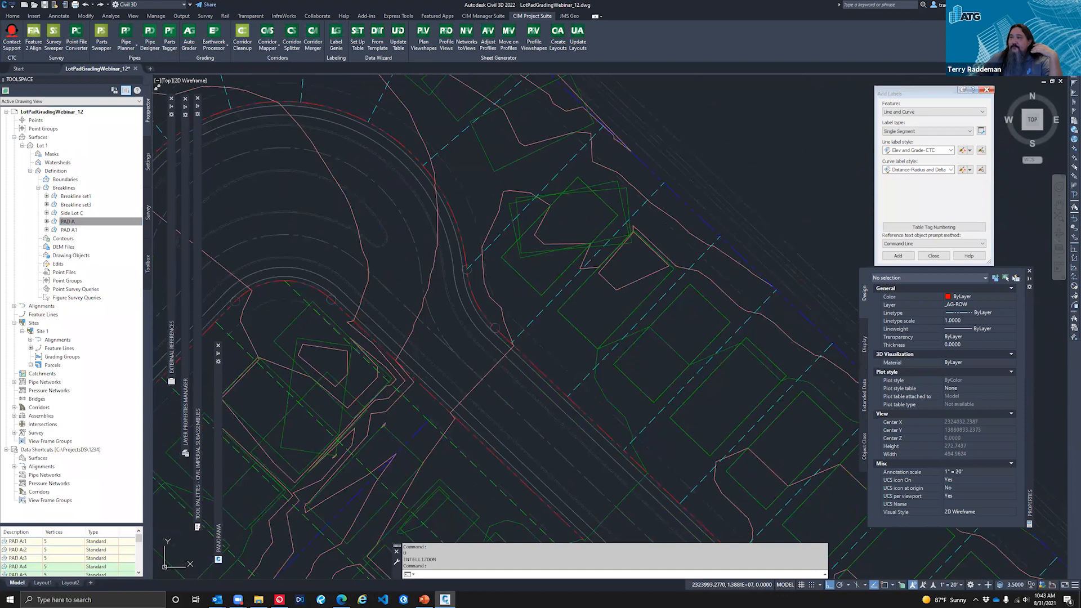
Undo the PAD A1 template insertion along the right-of-way line
{"action": "key", "text": "Return"}
{"action": "key", "text": "Return"}
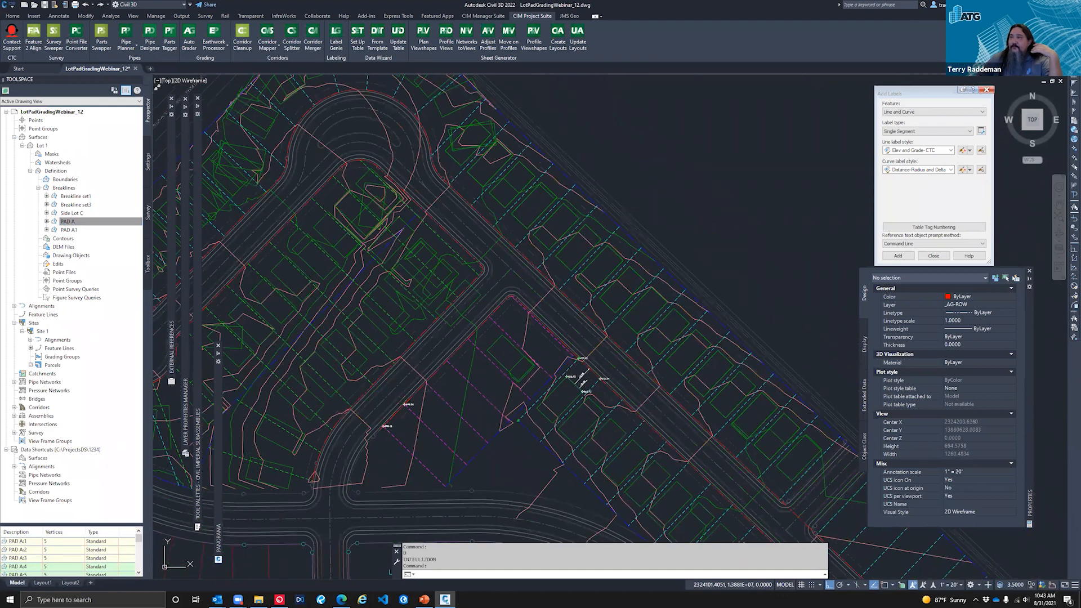
{"action": "key", "text": "Return"}
{"action": "key", "text": "Return"}
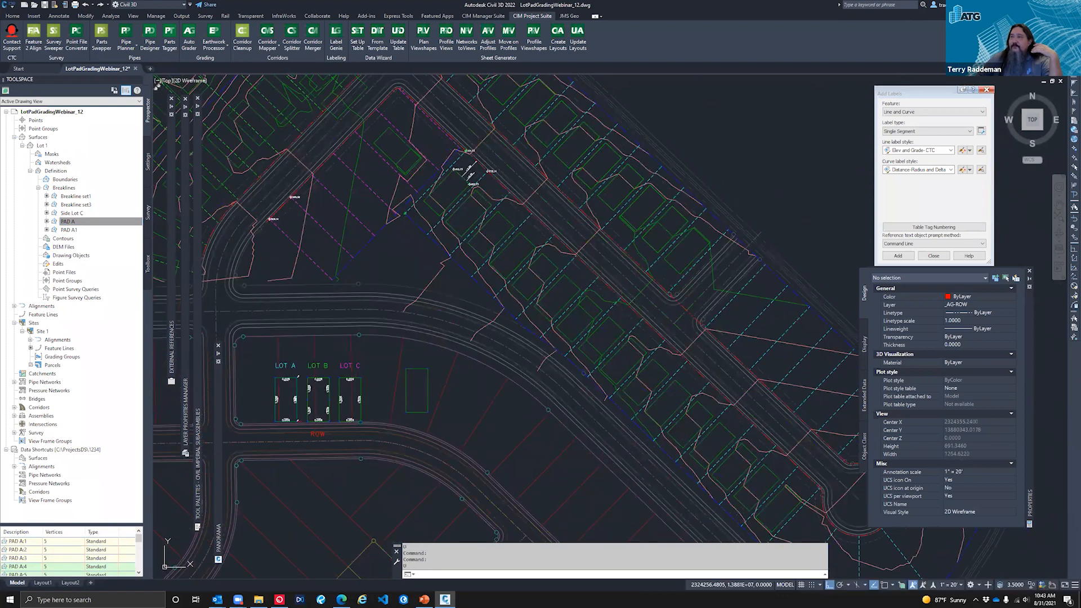
{"action": "key", "text": "Escape"}
{"action": "key", "text": "Escape"}
{"action": "scroll", "coordinate": [485, 174], "scroll_direction": "down", "scroll_amount": 4}
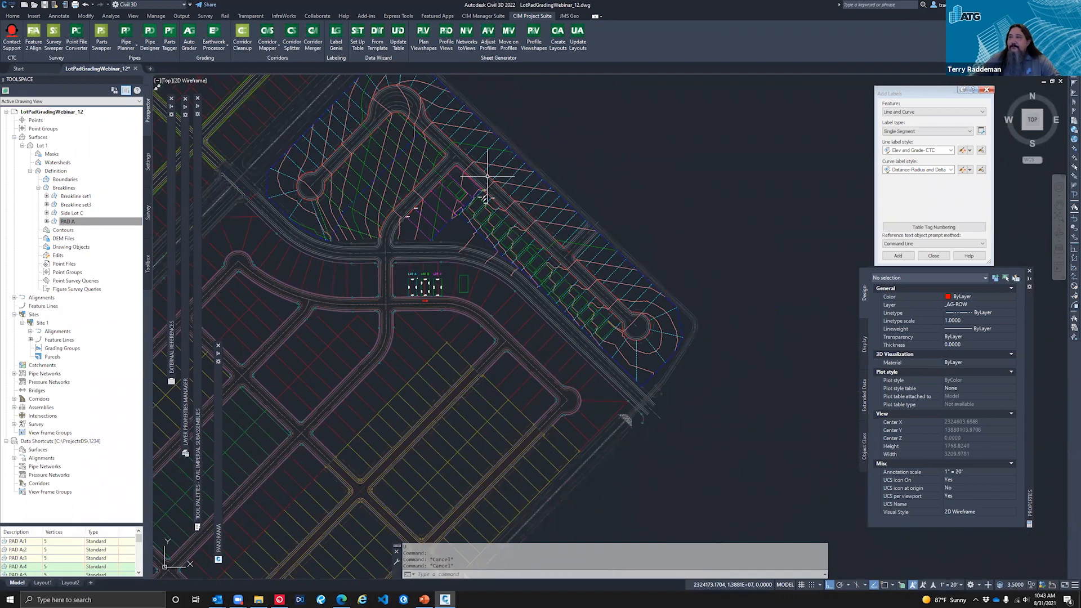
Break the right-of-way feature line where the upper cul-de-sac's eastern curve meets the straight run to the southeast
{"action": "left_click", "coordinate": [485, 173]}
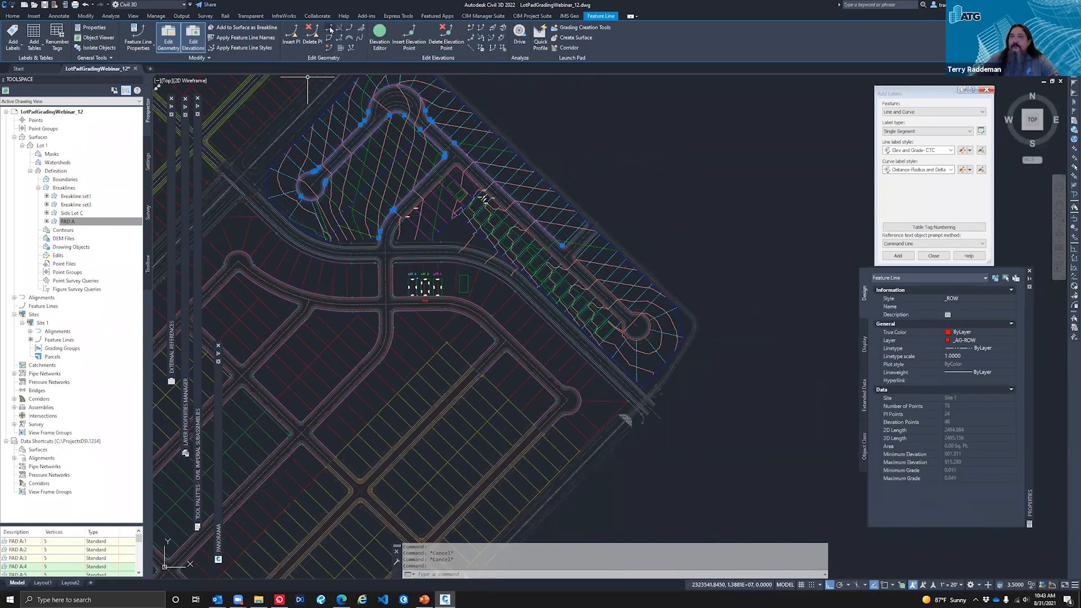
{"action": "left_click", "coordinate": [329, 30]}
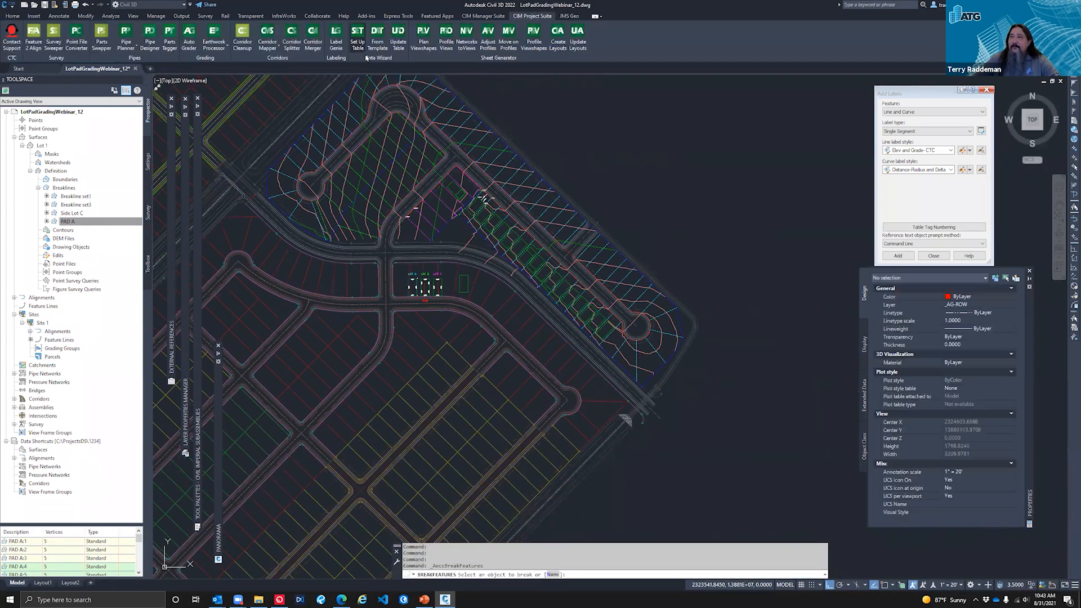
{"action": "scroll", "coordinate": [450, 124], "scroll_direction": "up", "scroll_amount": 12}
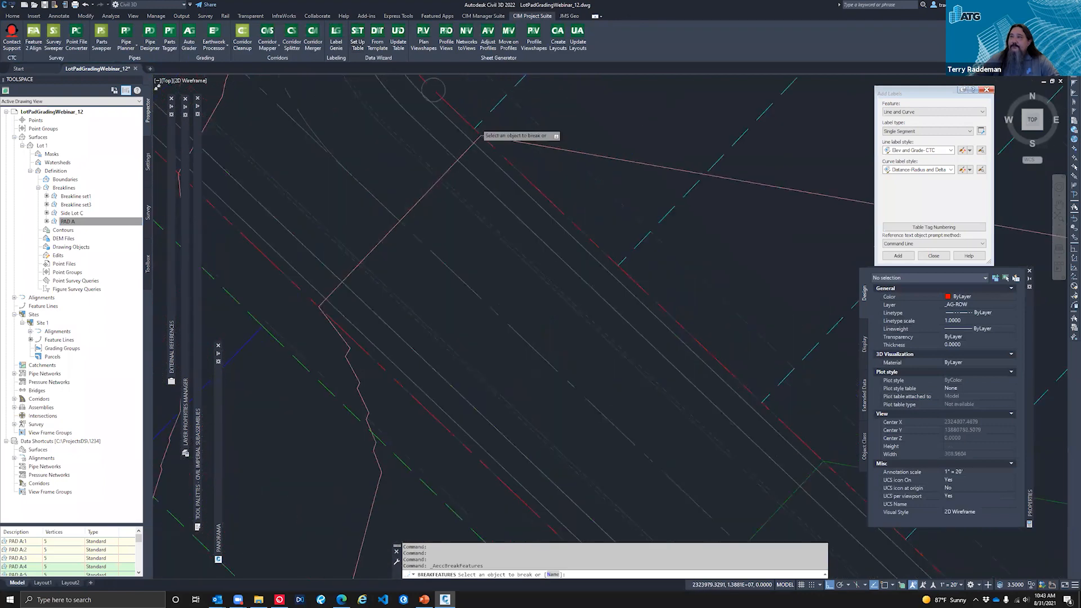
{"action": "left_click", "coordinate": [461, 124]}
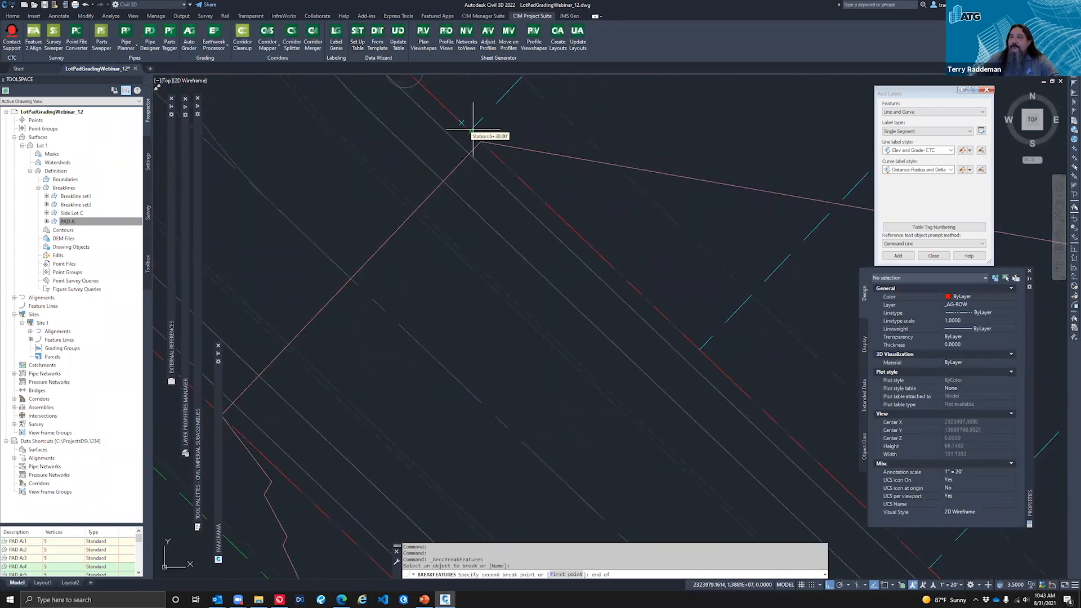
{"action": "left_click", "coordinate": [470, 131]}
{"action": "scroll", "coordinate": [470, 131], "scroll_direction": "down", "scroll_amount": 5}
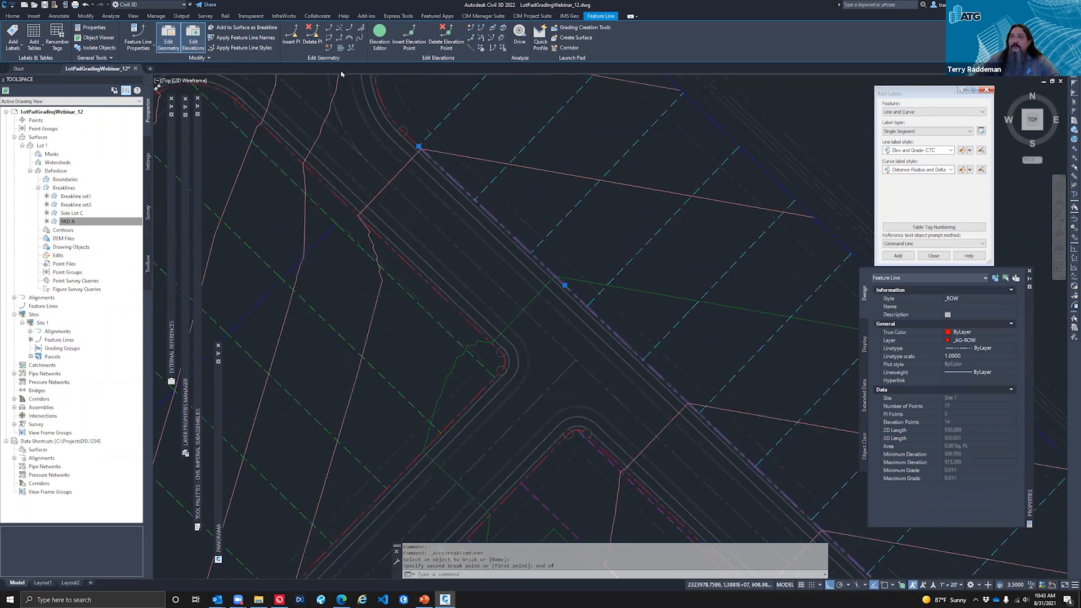
{"action": "scroll", "coordinate": [396, 141], "scroll_direction": "down", "scroll_amount": 5}
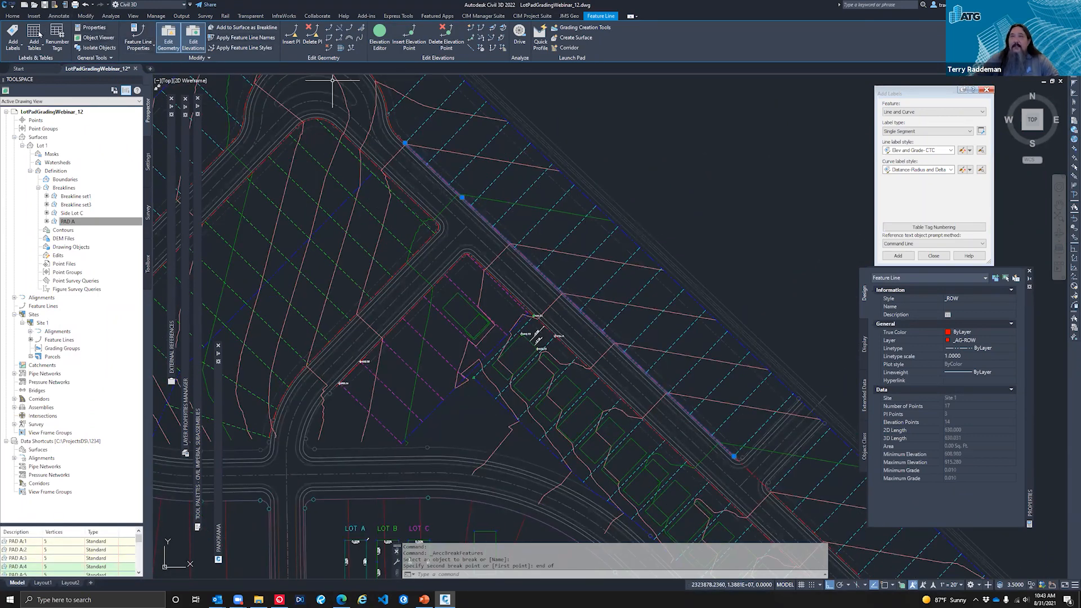
Open Auto Grader and duplicate the PAD A template insertion family
{"action": "left_click", "coordinate": [532, 16]}
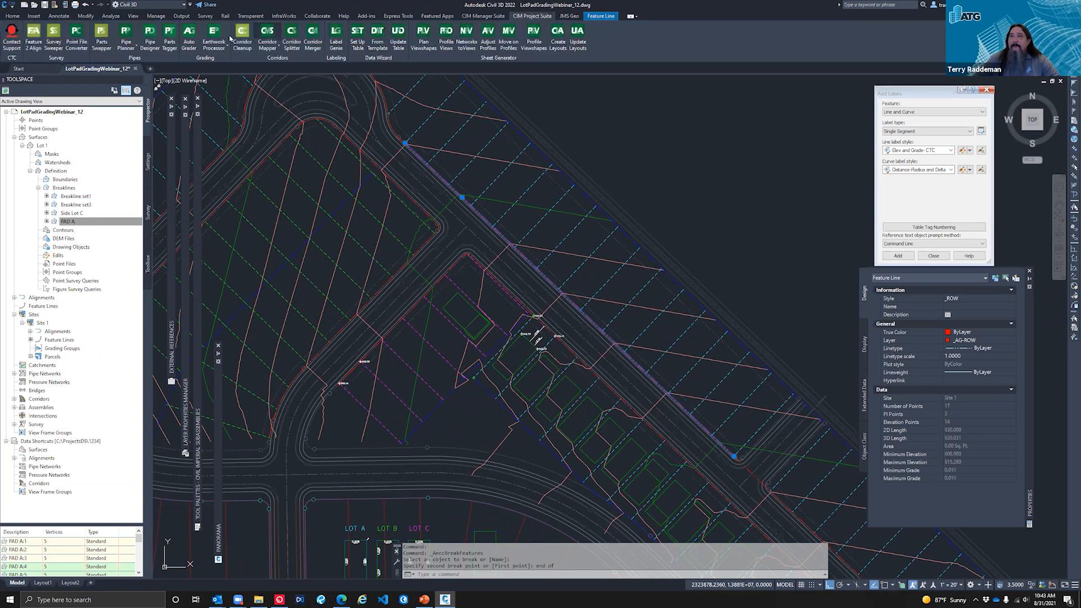
{"action": "left_click", "coordinate": [189, 34]}
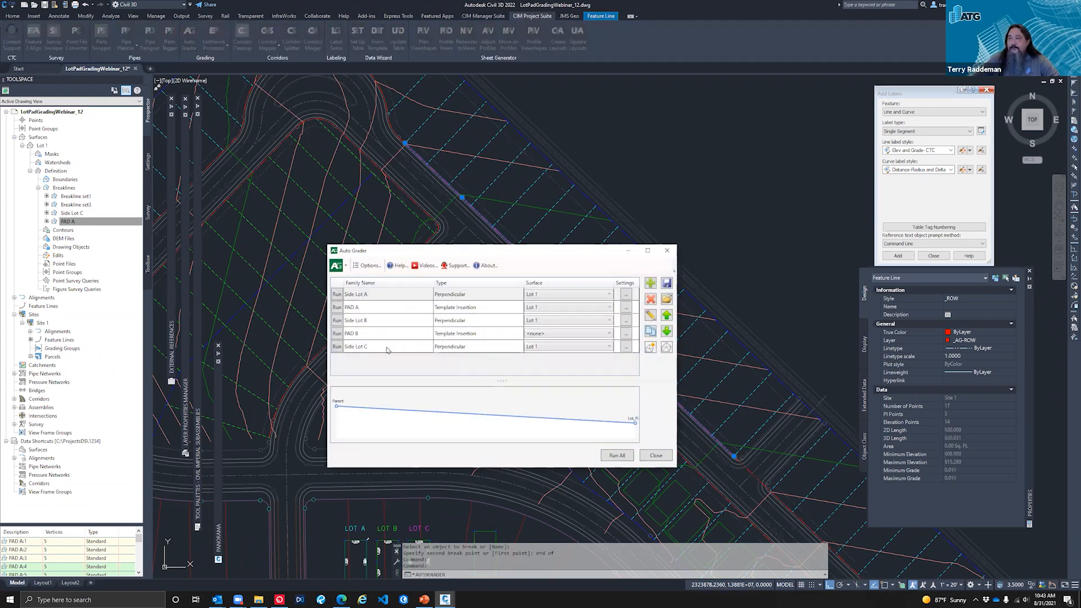
{"action": "left_click", "coordinate": [367, 310]}
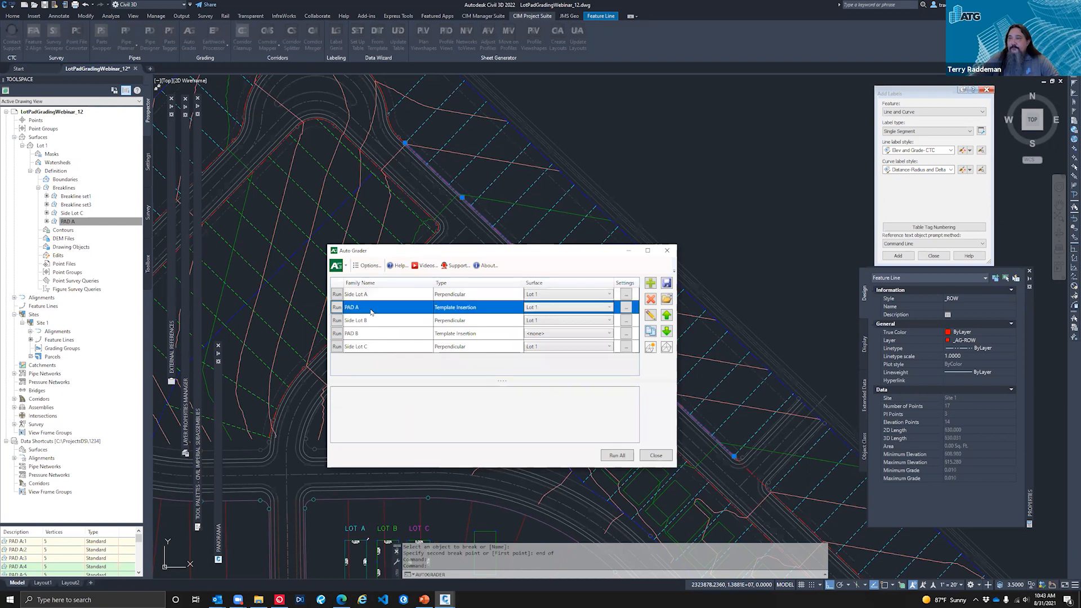
{"action": "left_click", "coordinate": [651, 316]}
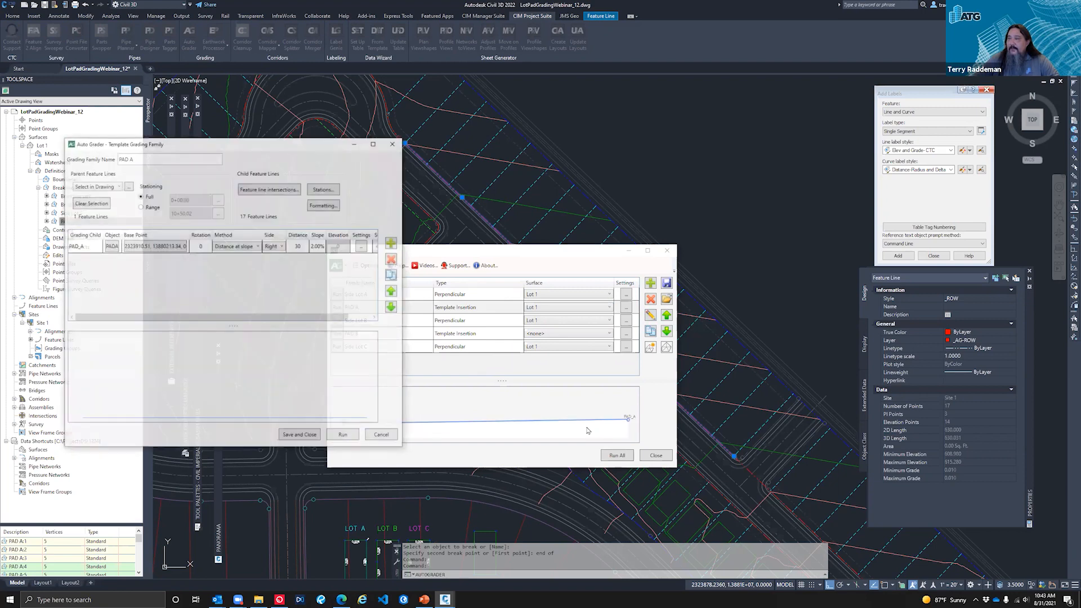
{"action": "left_click", "coordinate": [382, 436]}
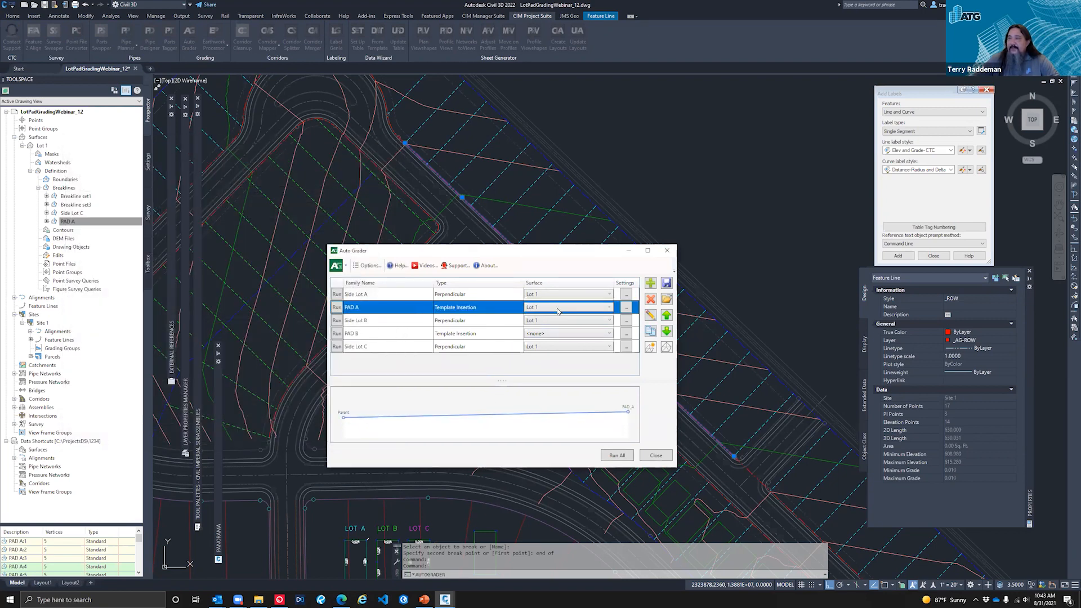
{"action": "left_click", "coordinate": [651, 333]}
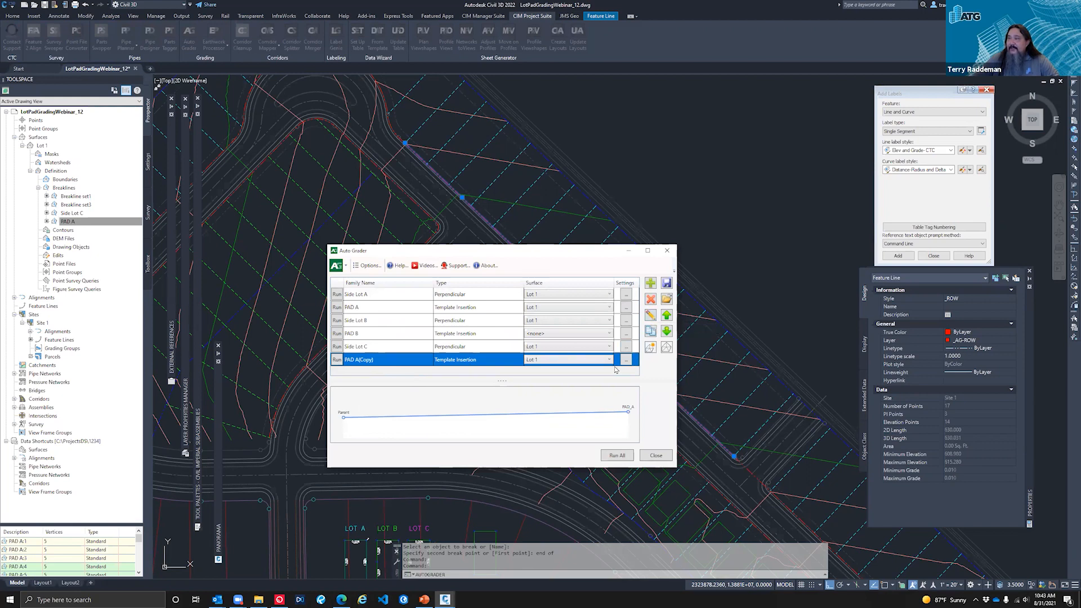
Edit the copied grading family and rename it PAD A1
{"action": "left_click", "coordinate": [651, 318]}
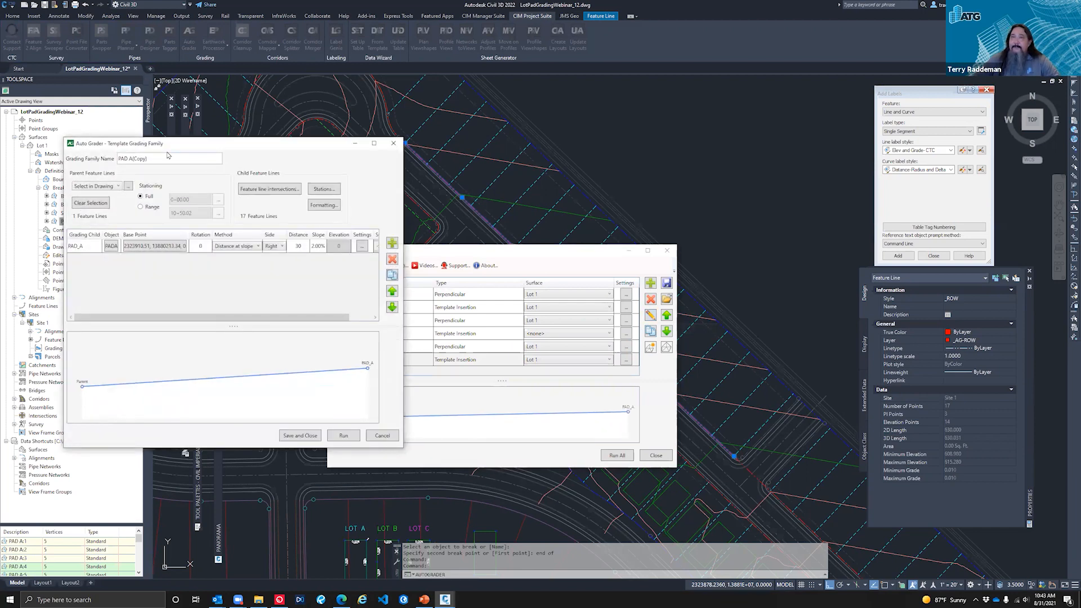
{"action": "key", "text": "BackSpace"}
{"action": "key", "text": "BackSpace"}
{"action": "key", "text": "BackSpace"}
{"action": "key", "text": "BackSpace"}
{"action": "key", "text": "BackSpace"}
{"action": "key", "text": "BackSpace"}
{"action": "type", "text": "1"}
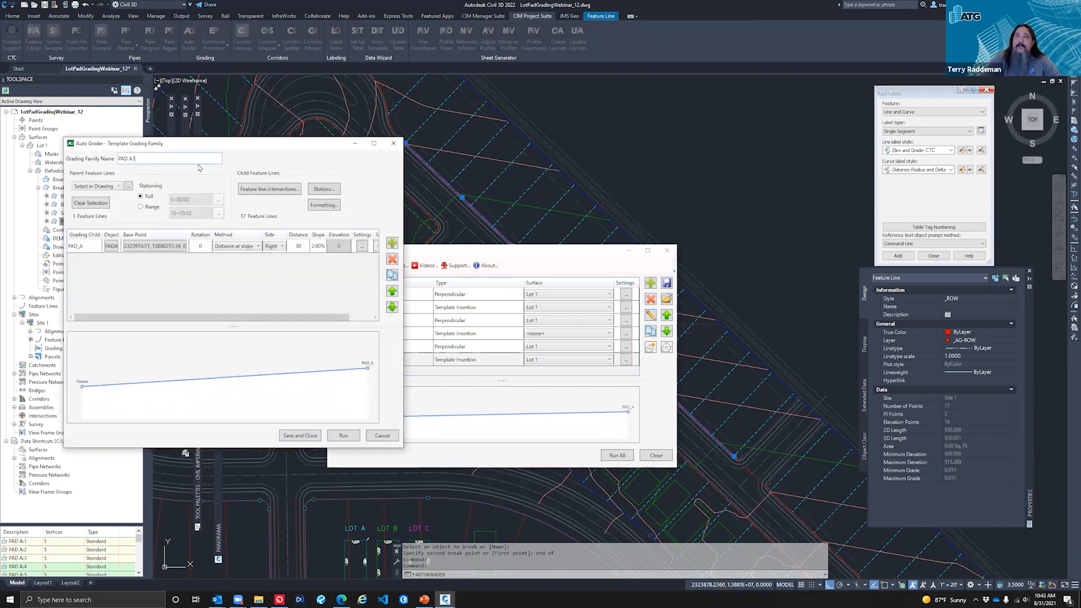
Replace PAD A1's parent feature line with the straight right-of-way segment southeast of the upper cul-de-sac
{"action": "left_click", "coordinate": [107, 202]}
{"action": "left_click", "coordinate": [129, 186]}
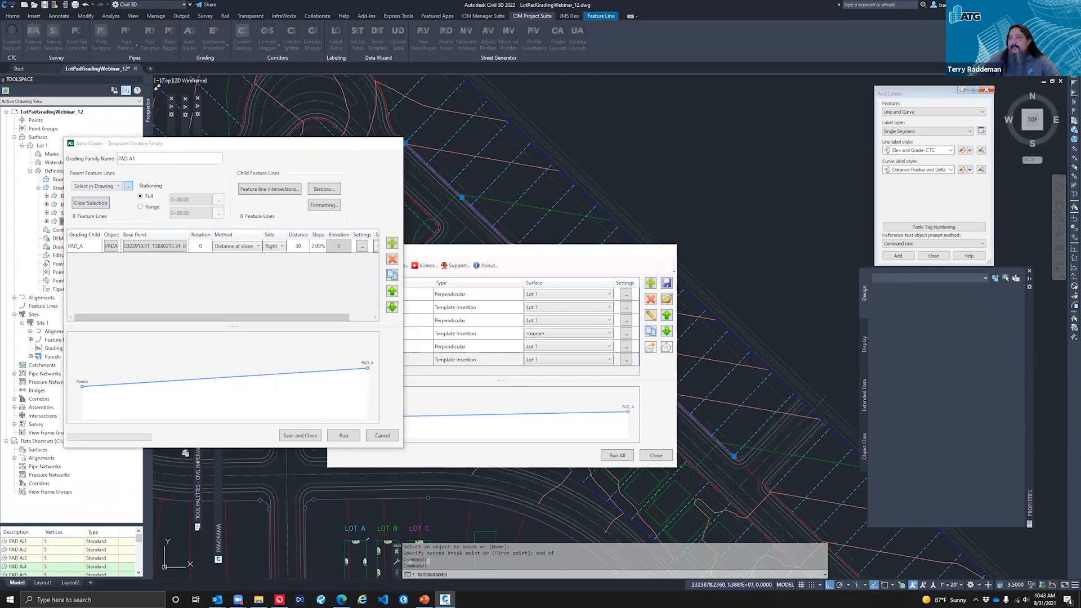
{"action": "left_click", "coordinate": [706, 430]}
{"action": "key", "text": "Return"}
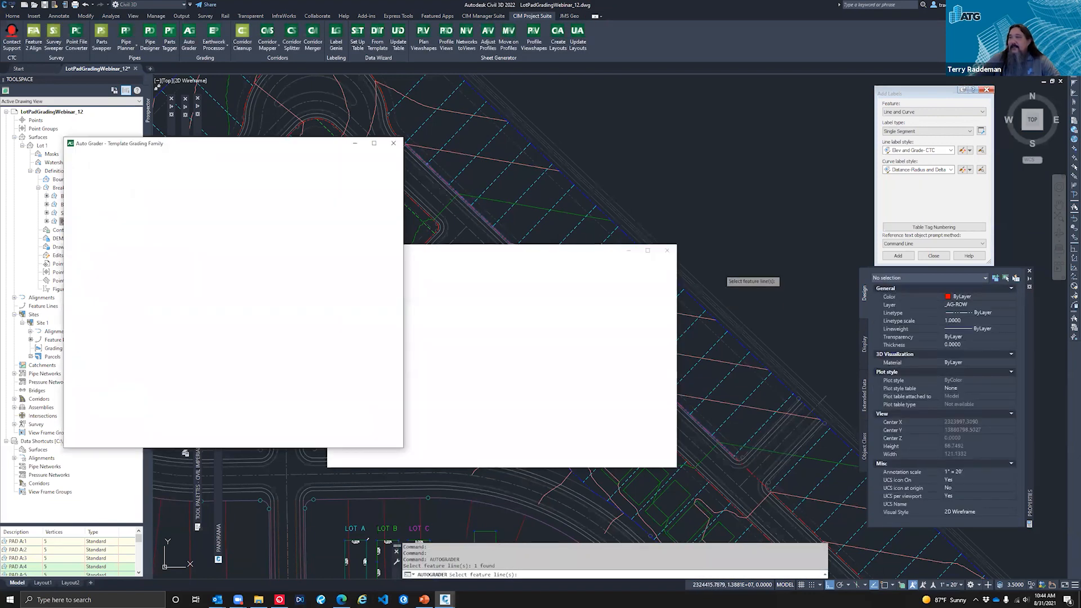
Set PAD A1's child placement to feature line intersections instead of the midpoints between them
{"action": "left_click", "coordinate": [258, 193]}
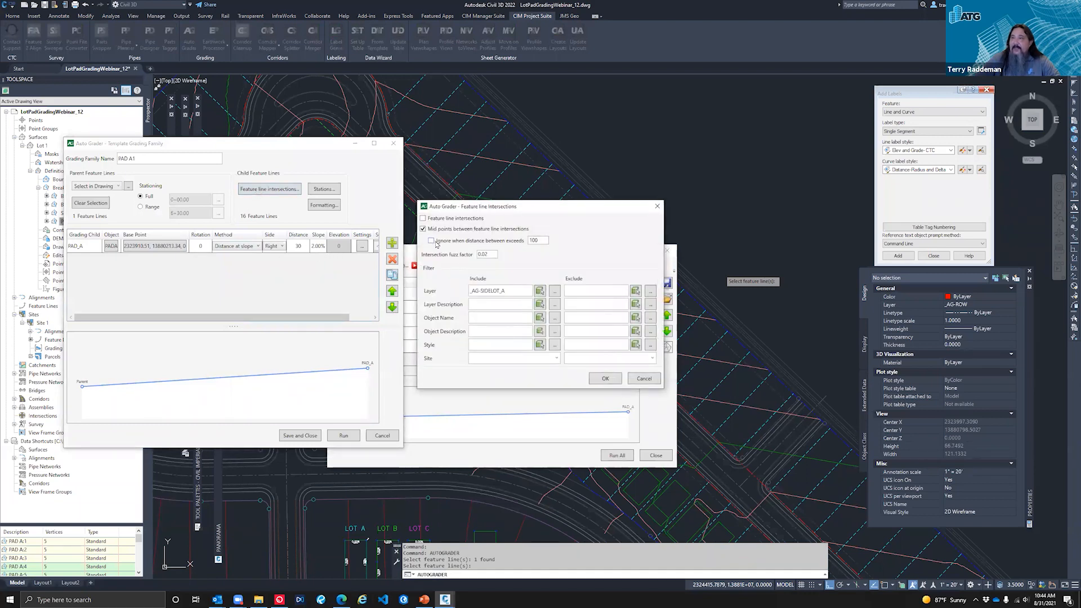
{"action": "left_click", "coordinate": [433, 231]}
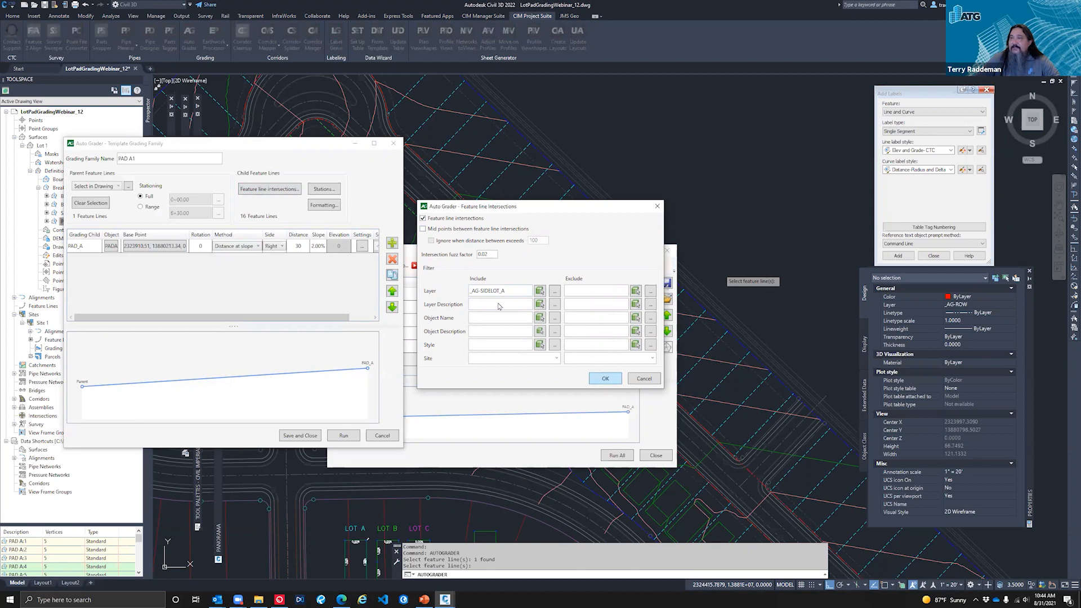
{"action": "left_click", "coordinate": [605, 379]}
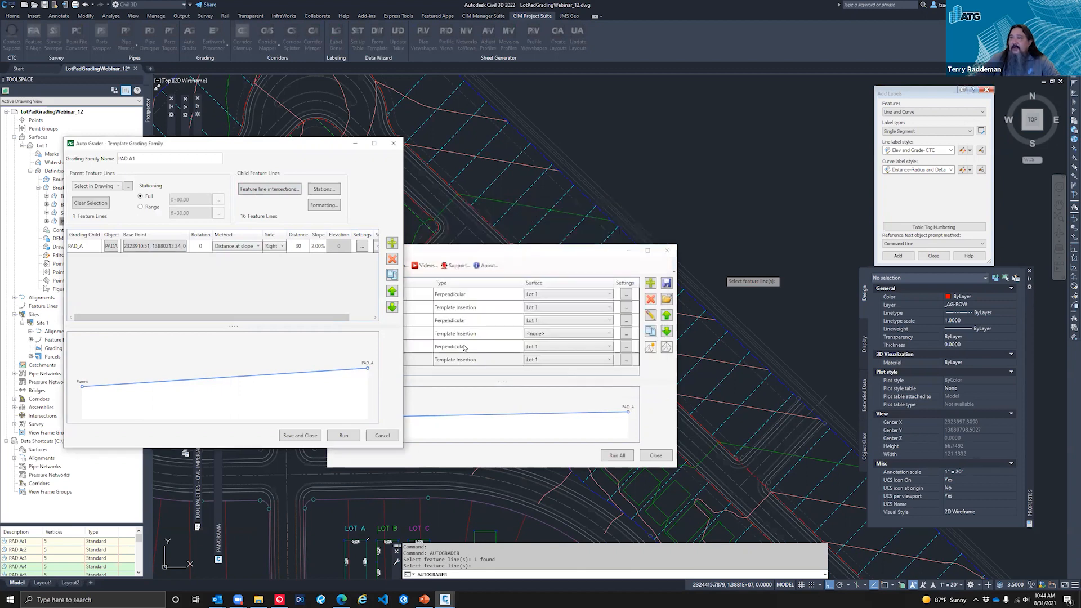
Add child stations at intervals of 42 along PAD A1's parent feature line and save the grading family
{"action": "left_click", "coordinate": [325, 190]}
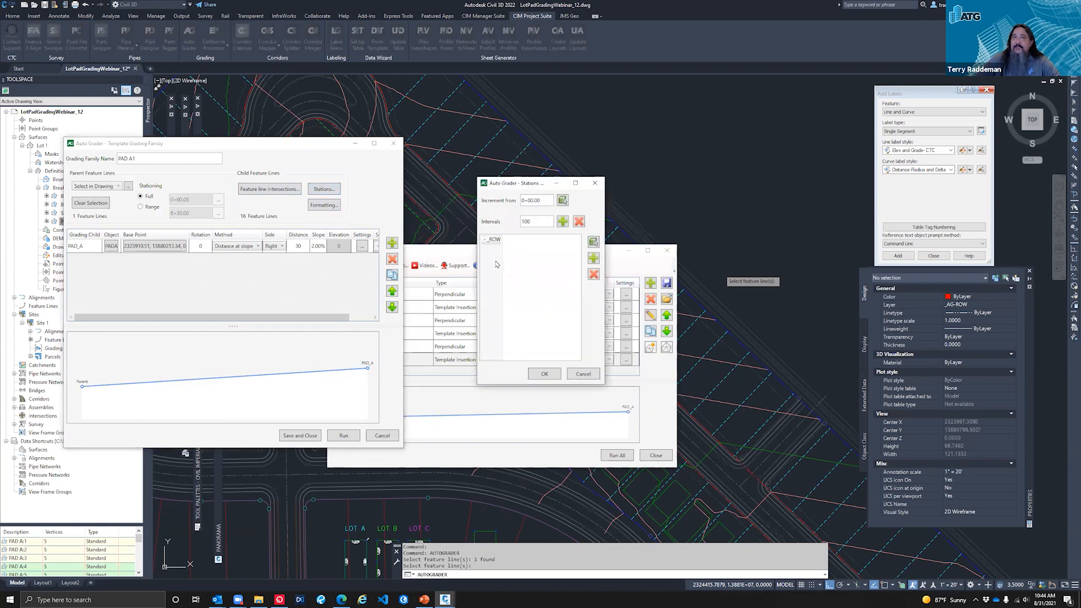
{"action": "left_click_drag", "start_coordinate": [541, 220], "coordinate": [454, 224]}
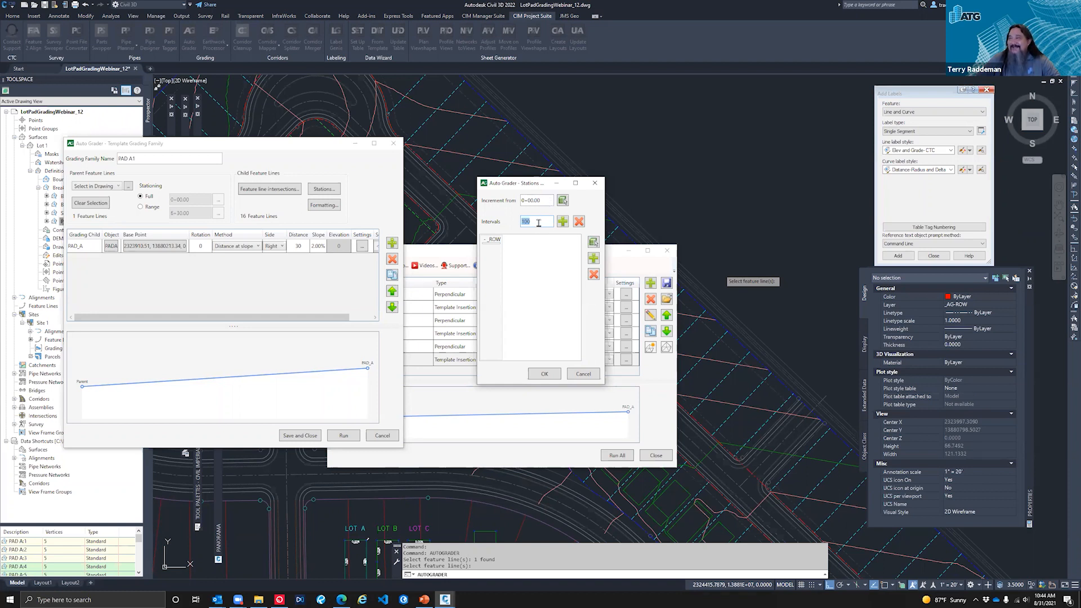
{"action": "type", "text": "42"}
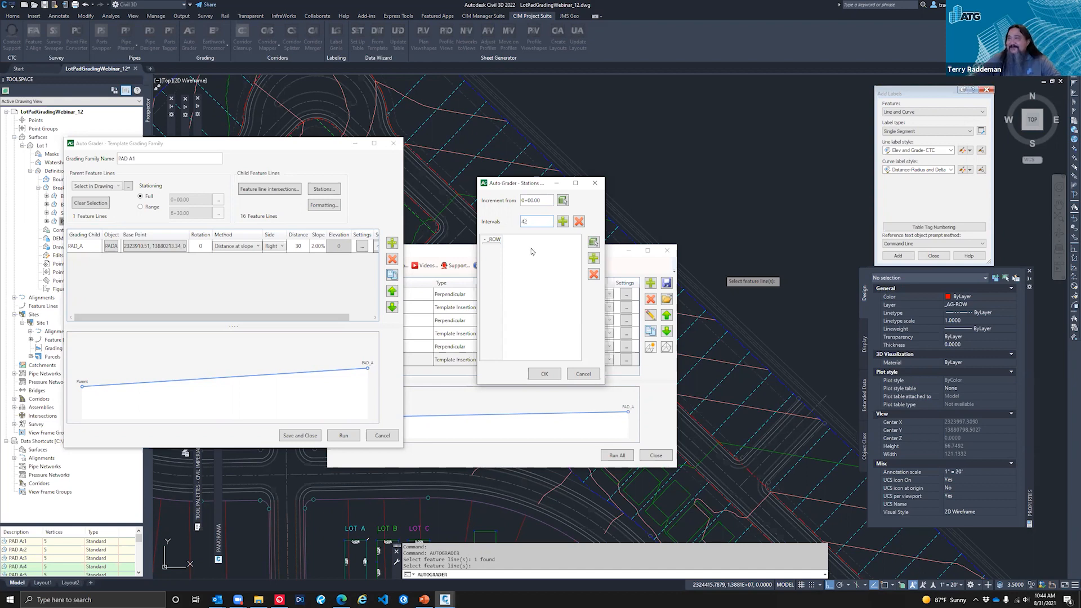
{"action": "left_click", "coordinate": [562, 223]}
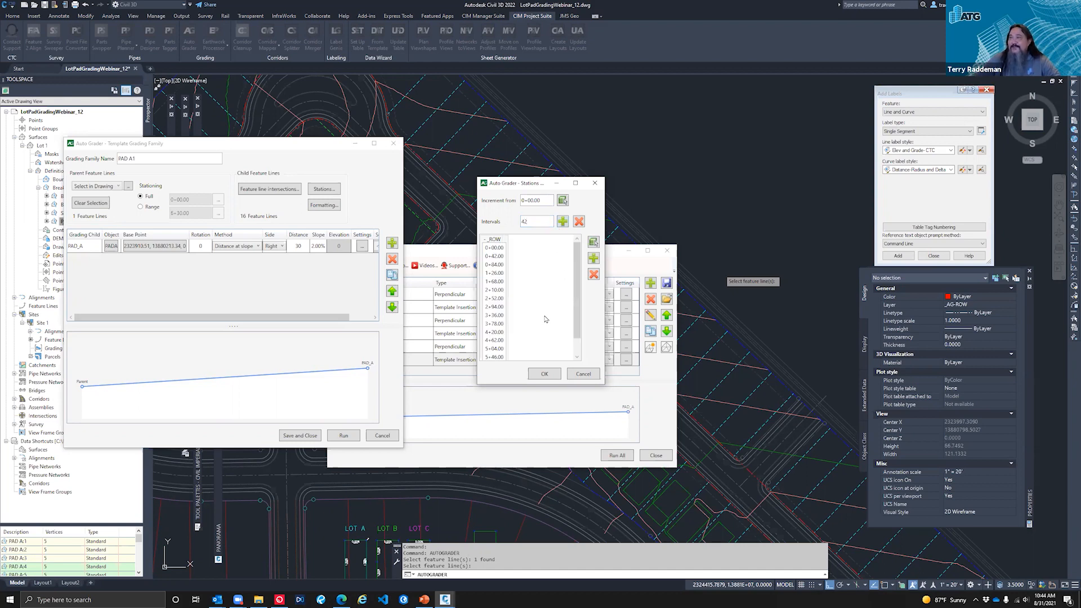
{"action": "left_click", "coordinate": [544, 374]}
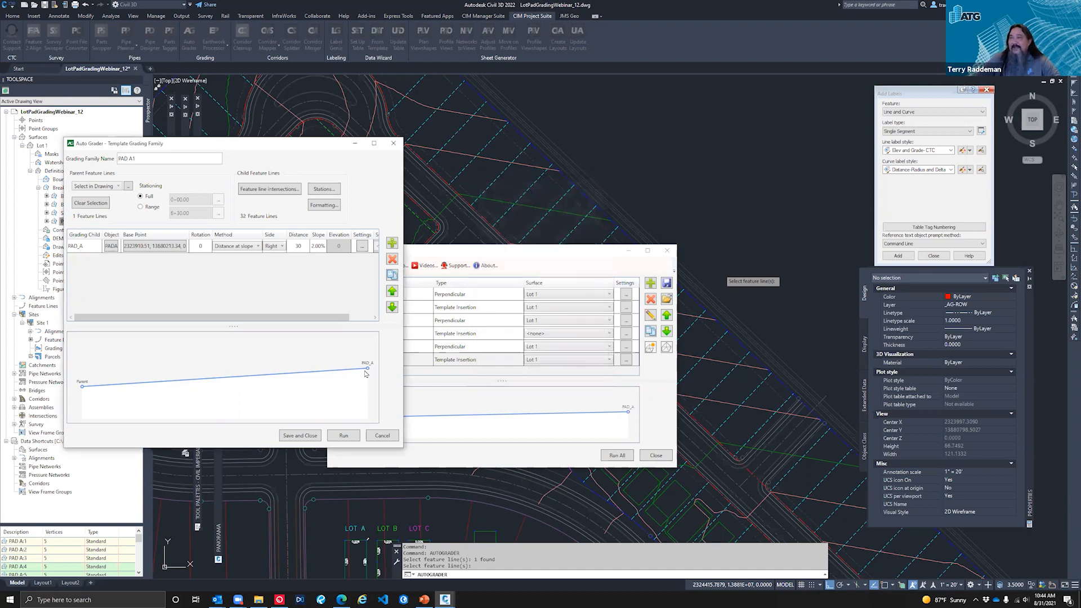
{"action": "left_click", "coordinate": [301, 435]}
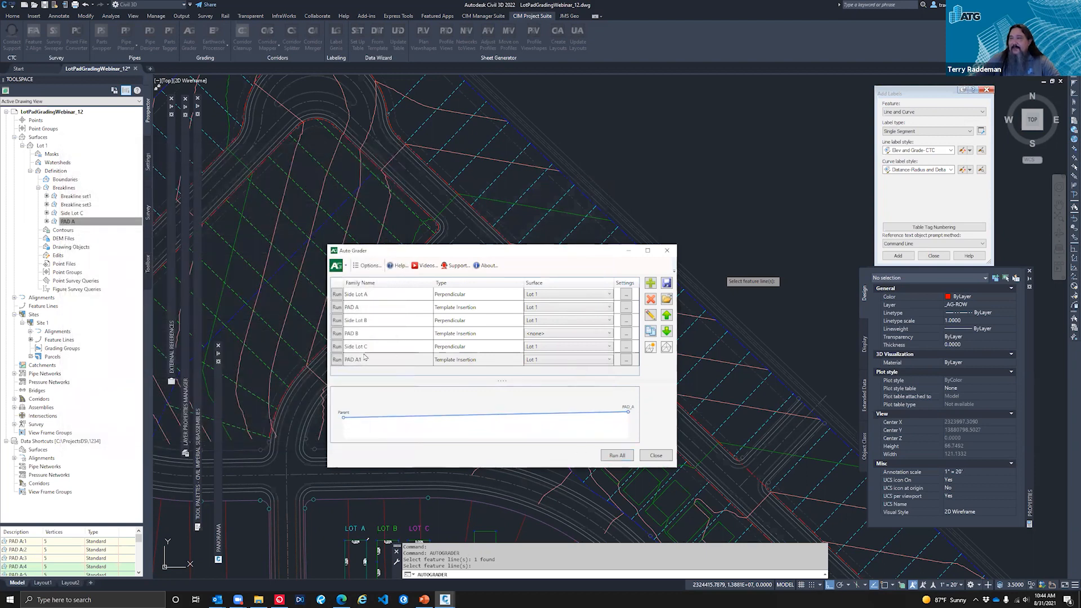
Run only the PAD A1 grading family and dismiss the resulting dialog
{"action": "left_click", "coordinate": [337, 362]}
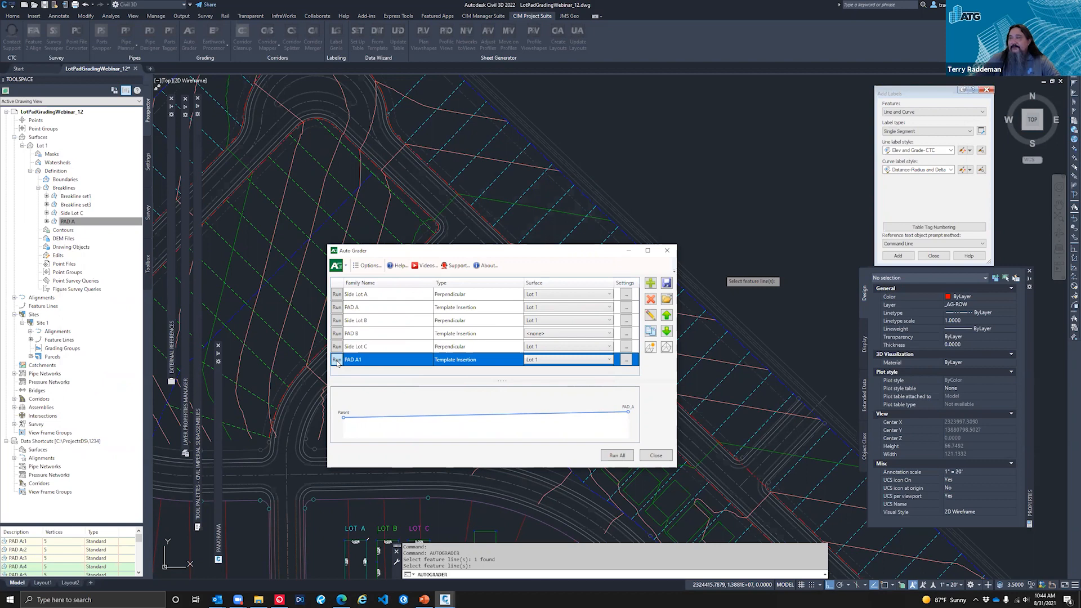
{"action": "left_click", "coordinate": [337, 361]}
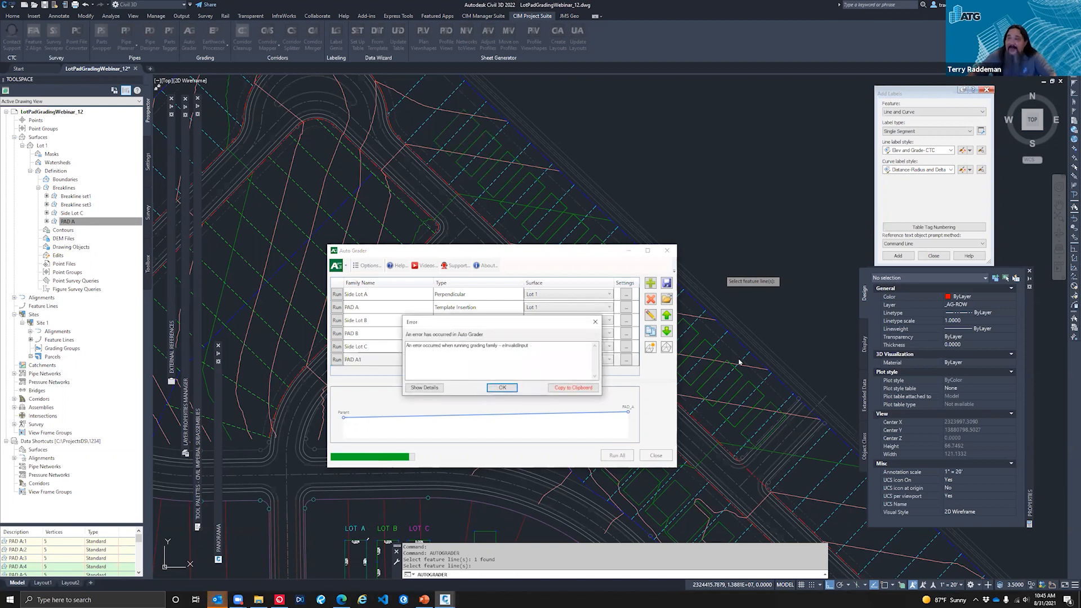
{"action": "left_click", "coordinate": [505, 388]}
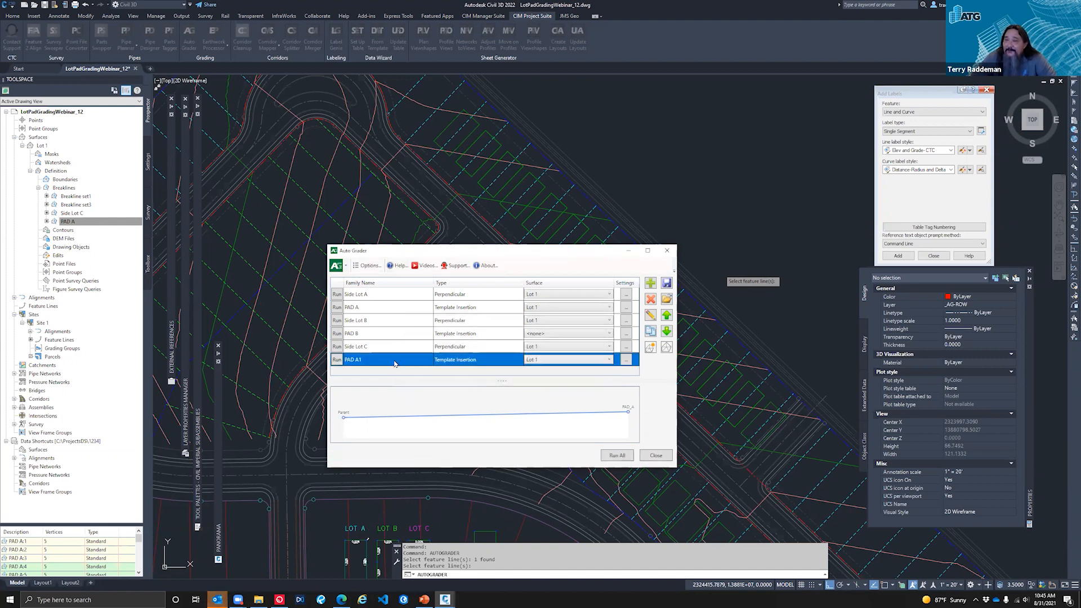
Reassign the base point of PAD A1's PAD_A template to an endpoint on the LOT A template and save the family
{"action": "left_click", "coordinate": [649, 332]}
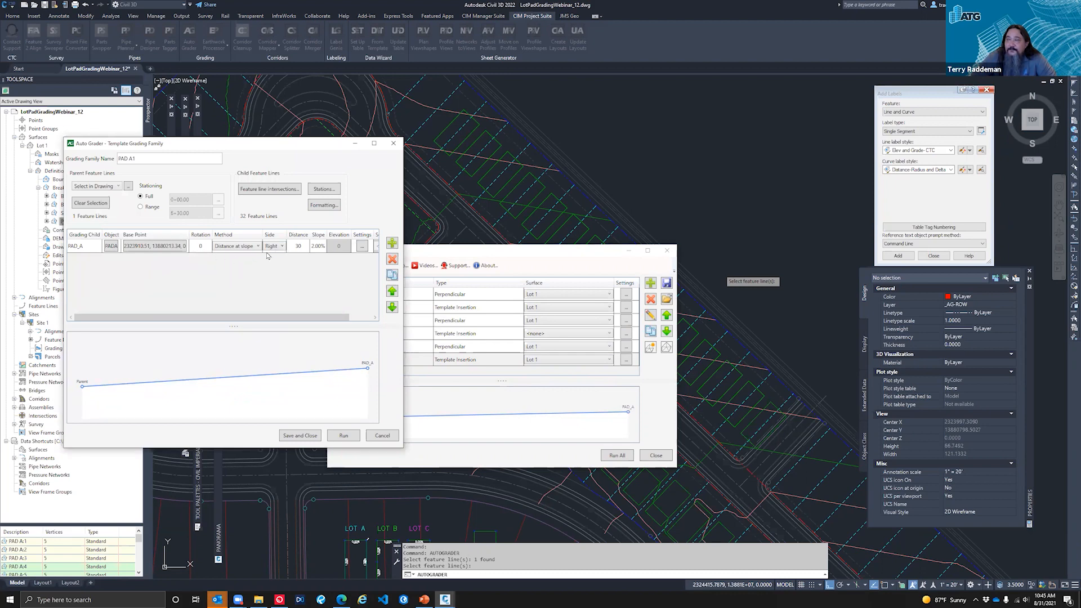
{"action": "left_click", "coordinate": [173, 248]}
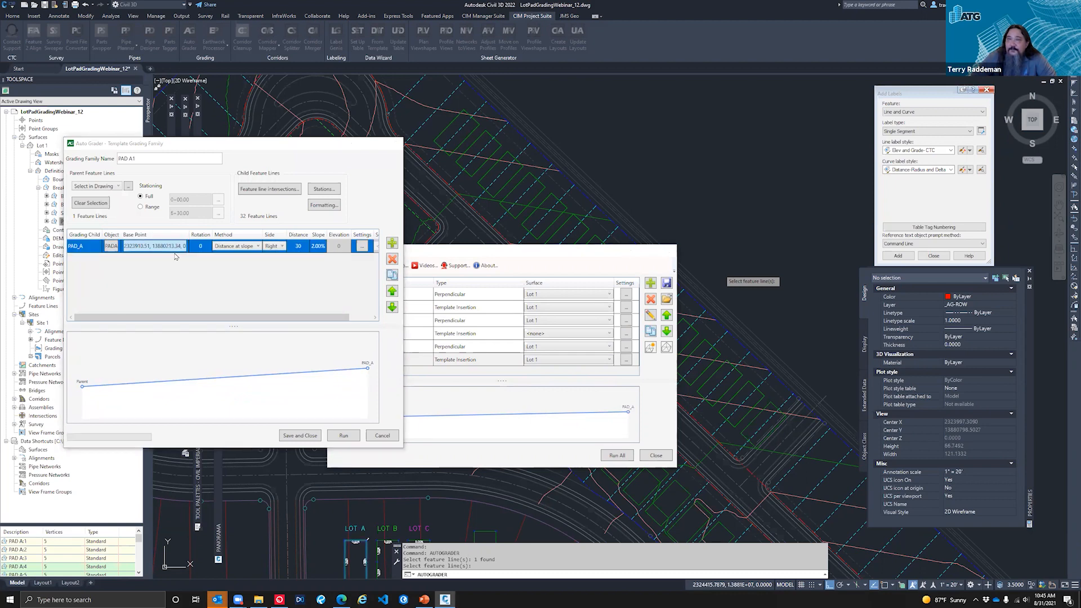
{"action": "scroll", "coordinate": [413, 442], "scroll_direction": "down", "scroll_amount": 2}
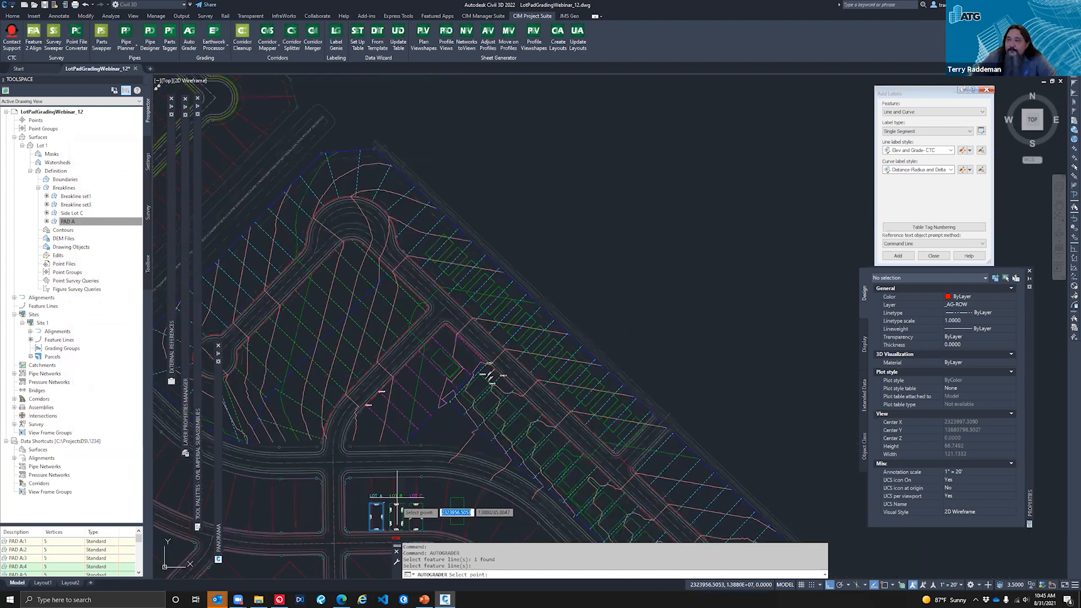
{"action": "scroll", "coordinate": [397, 543], "scroll_direction": "up", "scroll_amount": 6}
{"action": "type", "text": "end"}
{"action": "key", "text": "Return"}
{"action": "left_click", "coordinate": [348, 499]}
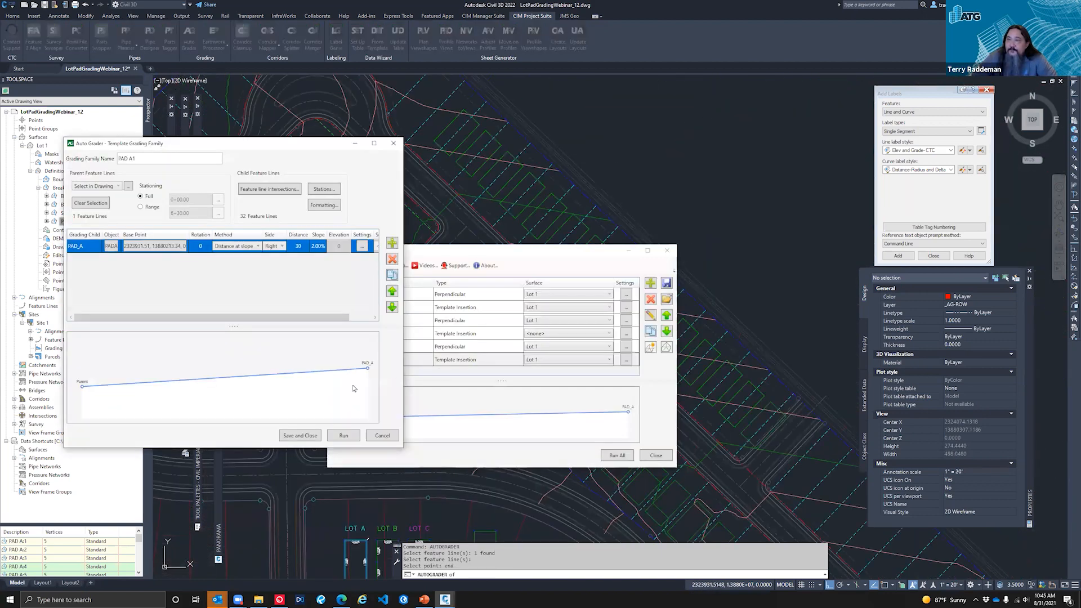
{"action": "left_click", "coordinate": [300, 435]}
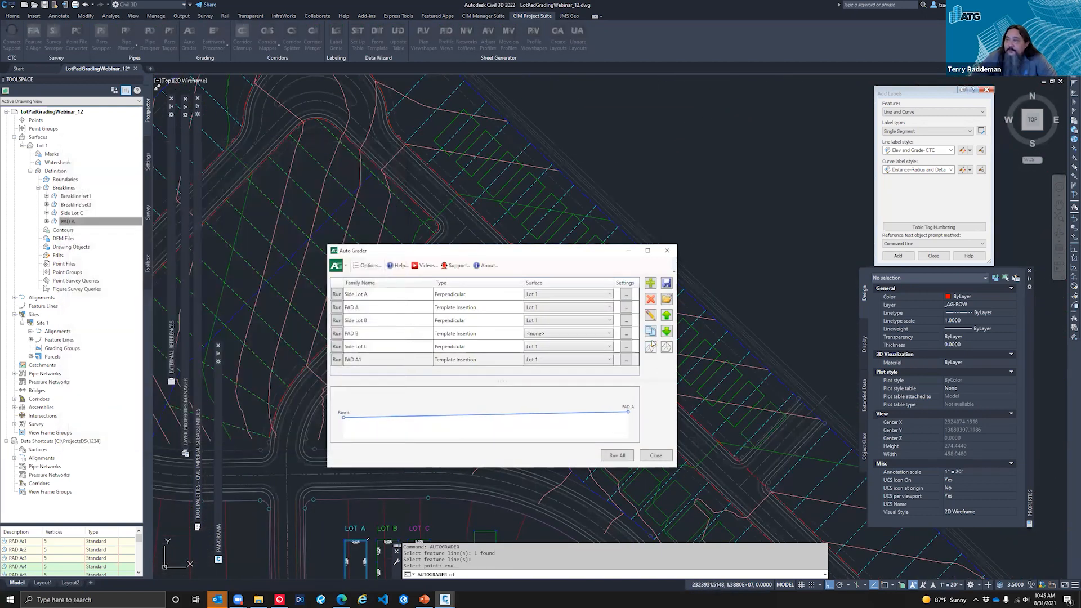
Run all grading families together, dismiss the dialogs, and close Auto Grader
{"action": "left_click", "coordinate": [618, 454]}
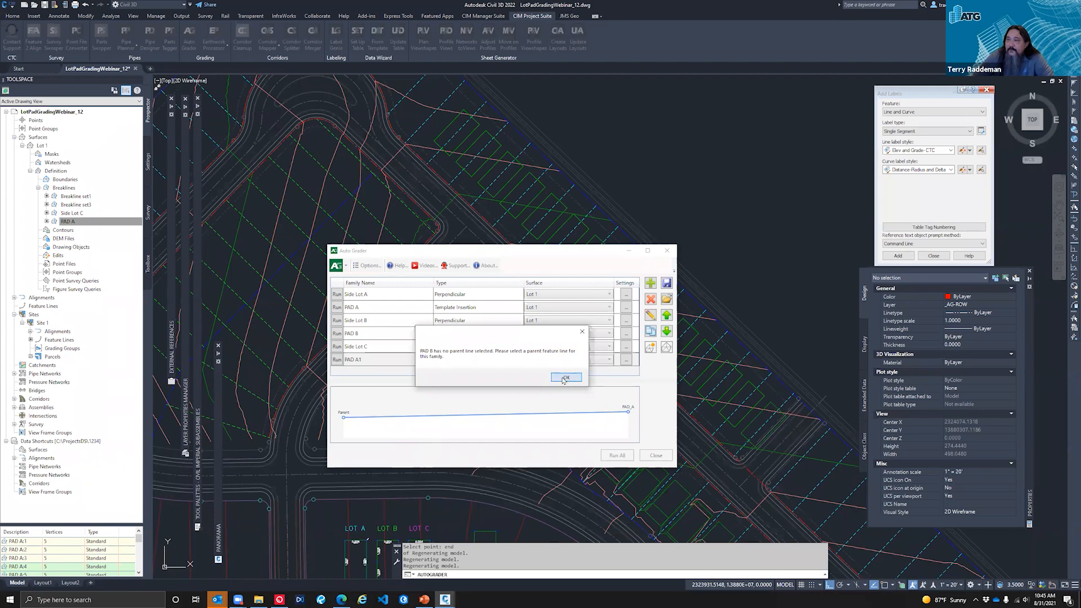
{"action": "left_click", "coordinate": [566, 377]}
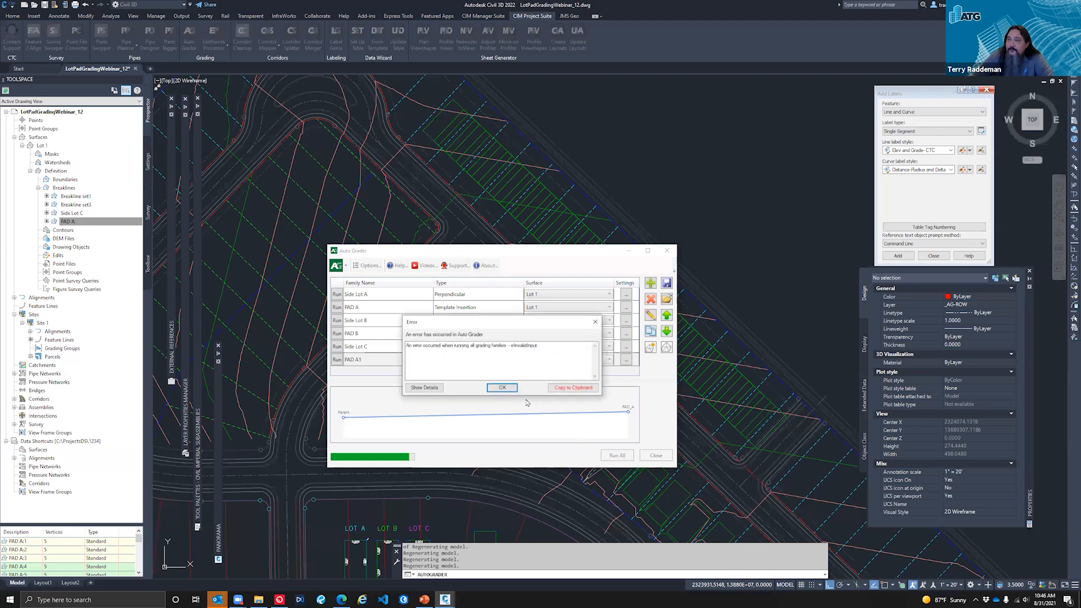
{"action": "left_click", "coordinate": [502, 387]}
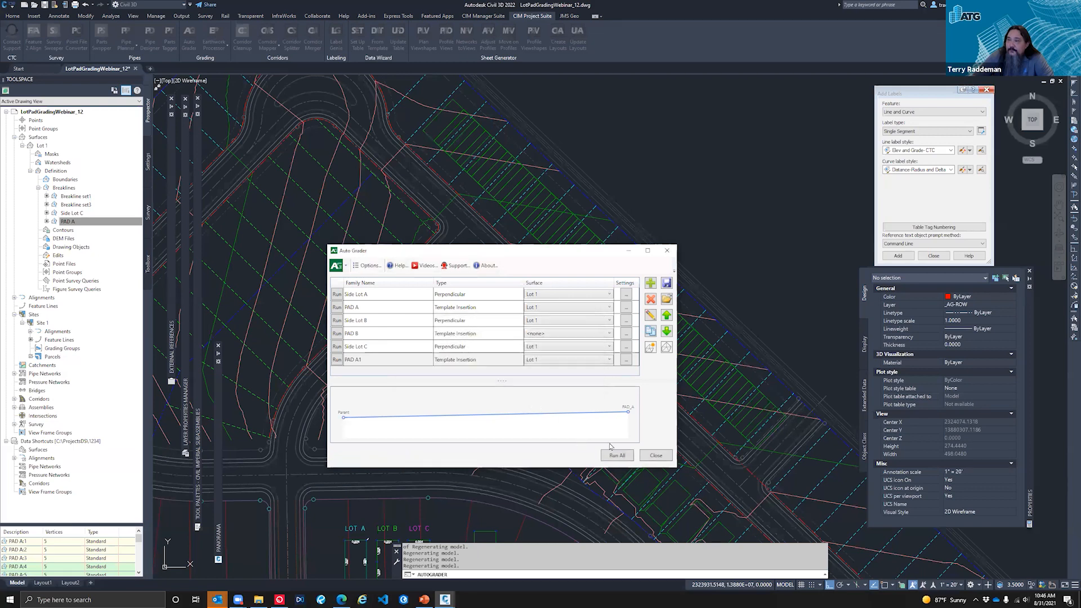
{"action": "left_click", "coordinate": [655, 456]}
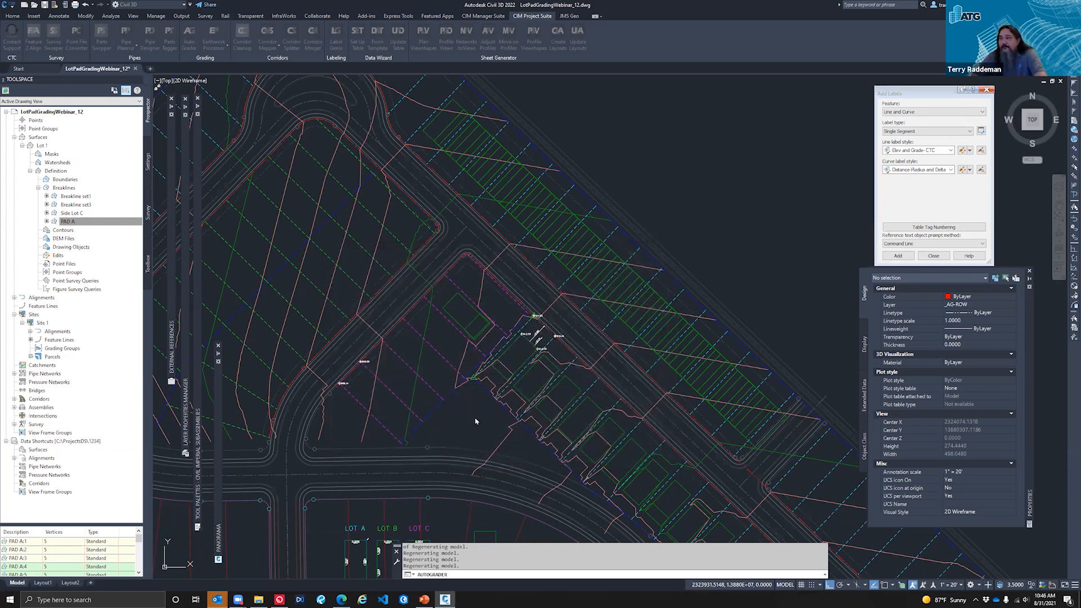
Look over the graded pads across the whole subdivision, and switch to the Residential Lot Grading Made Easy presentation in PowerPoint
{"action": "left_click", "coordinate": [652, 235]}
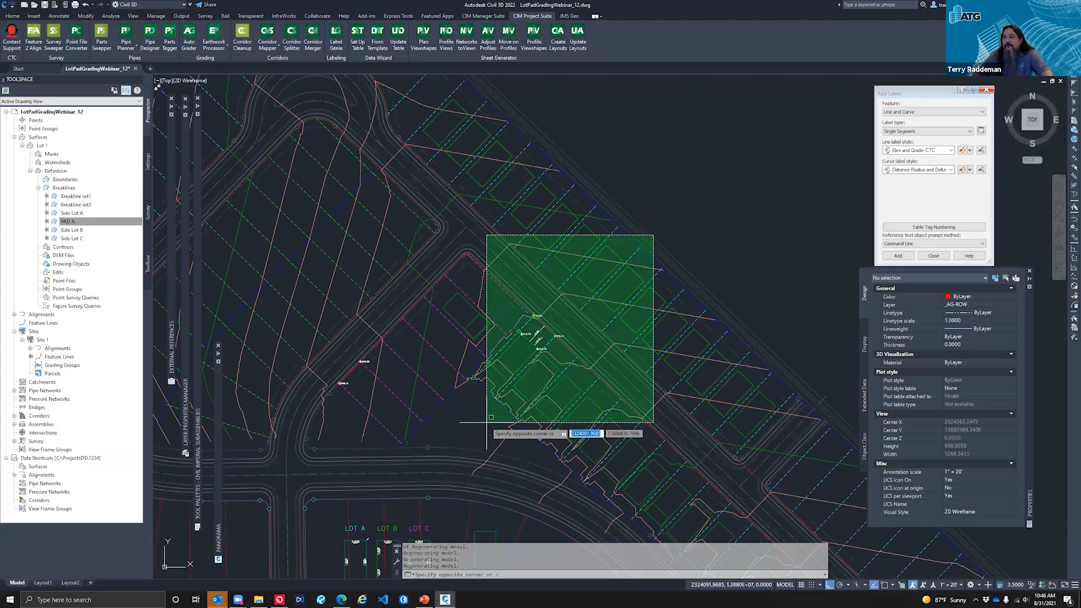
{"action": "key", "text": "Escape"}
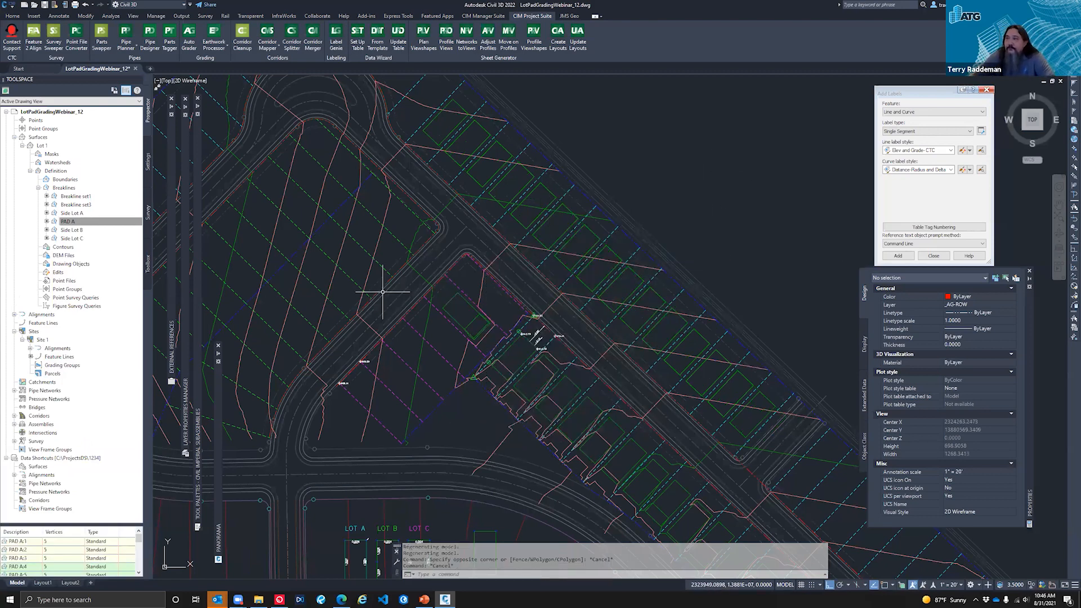
{"action": "scroll", "coordinate": [380, 287], "scroll_direction": "down", "scroll_amount": 2}
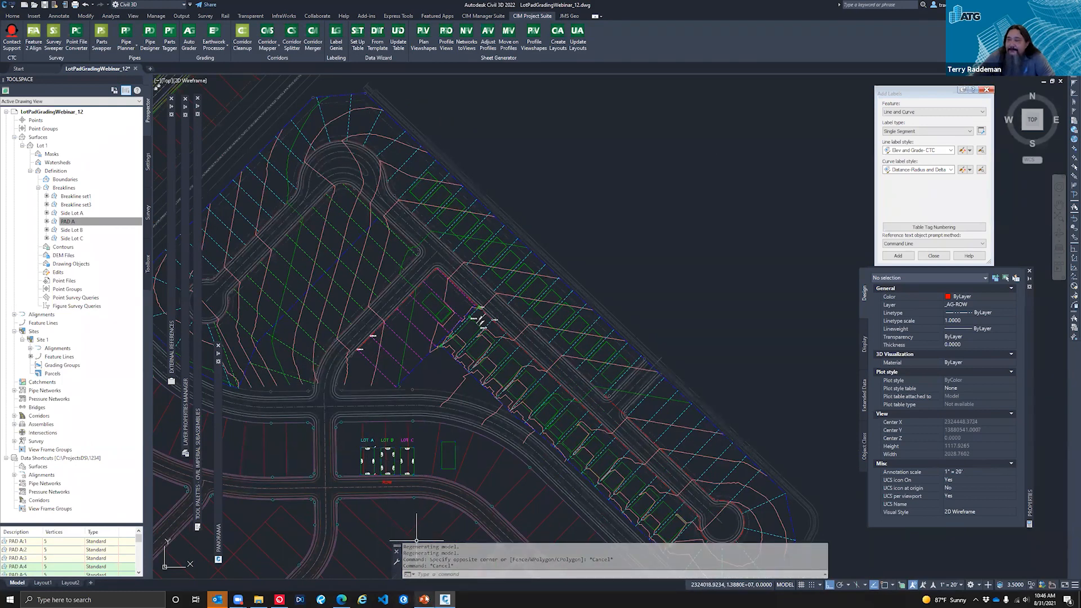
{"action": "left_click", "coordinate": [424, 599]}
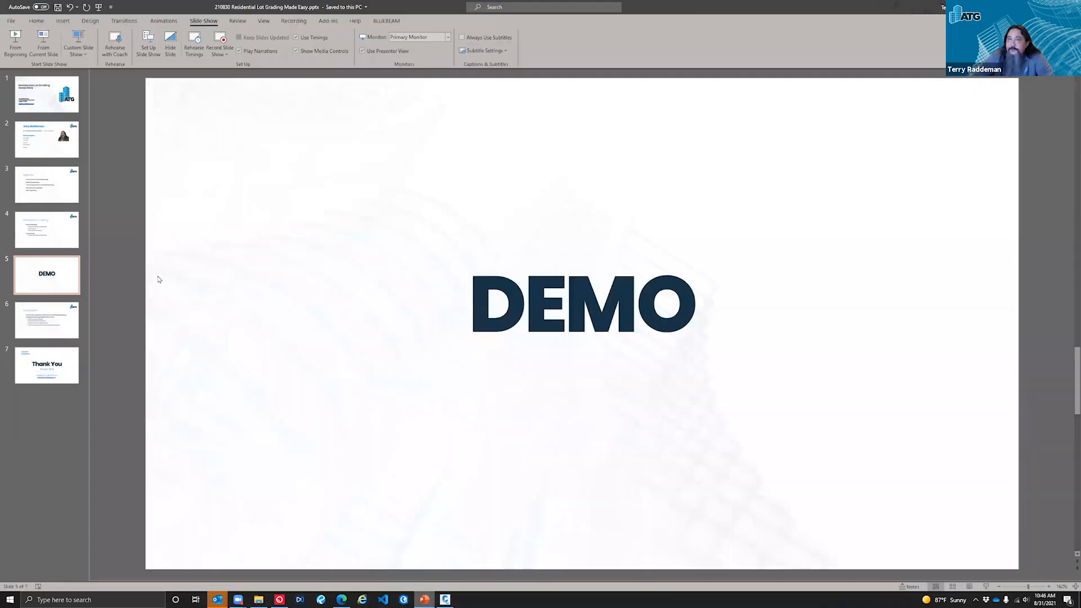